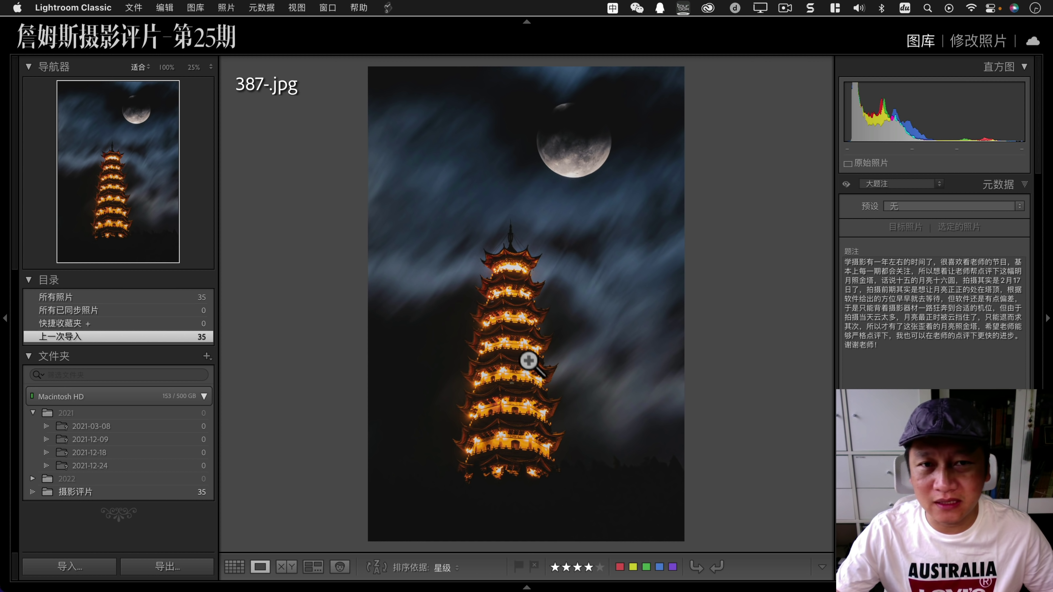
Inspect the upper pagoda and the moon at 100%, returning to the whole photo.
click(576, 313)
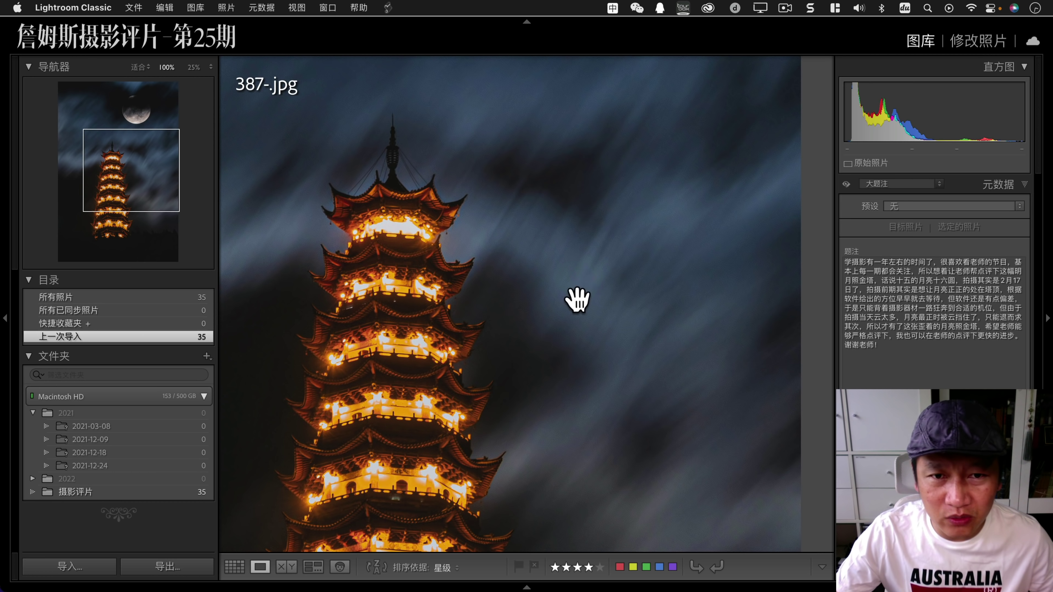
mouse_move(571, 272)
mouse_down()
mouse_move(575, 414)
mouse_move(619, 376)
mouse_move(626, 358)
mouse_up()
click(624, 357)
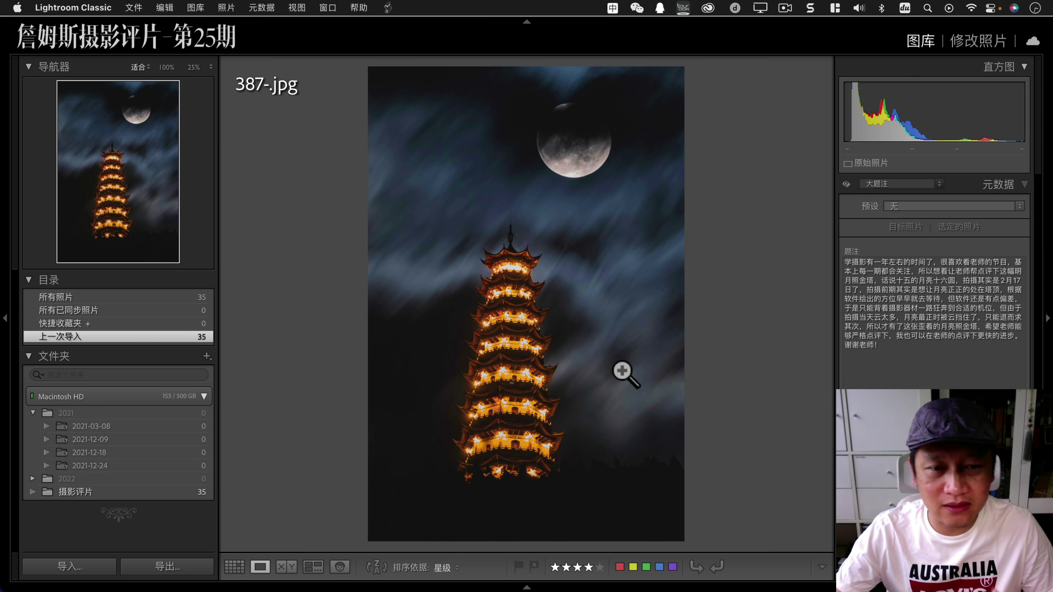
click(589, 162)
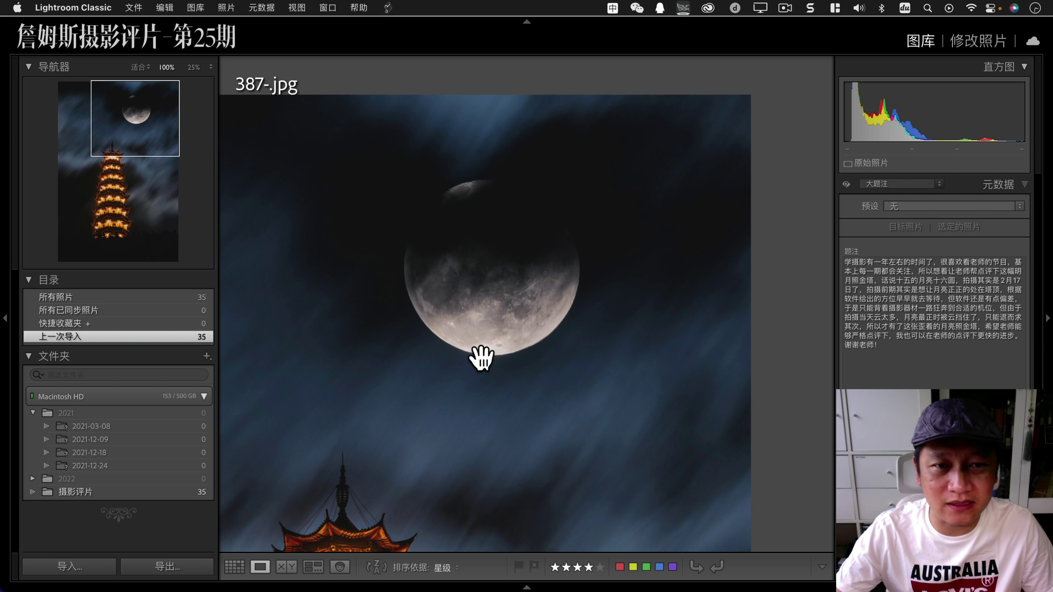
click(527, 410)
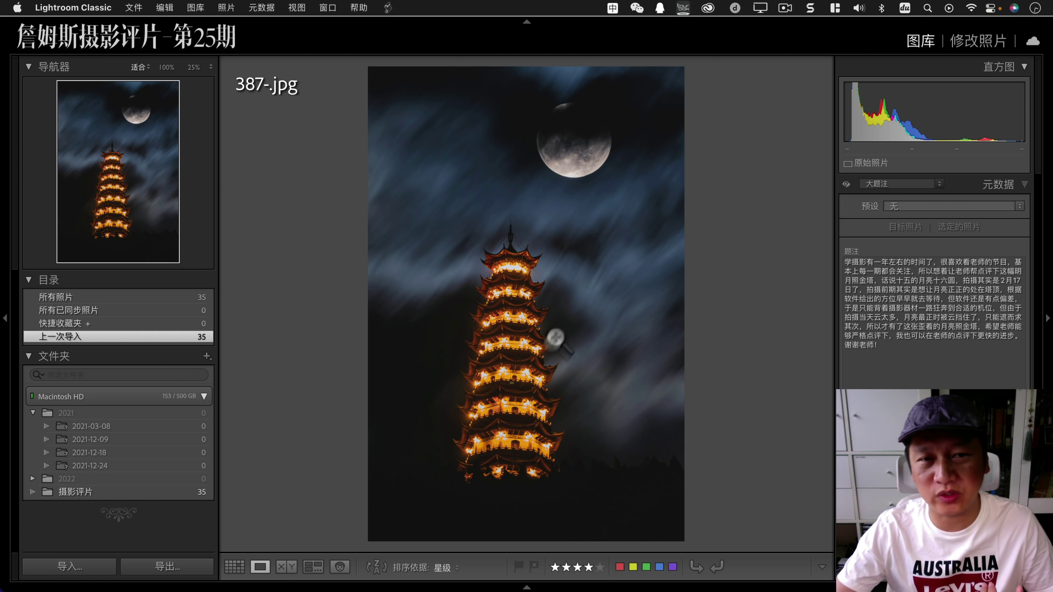
click(574, 168)
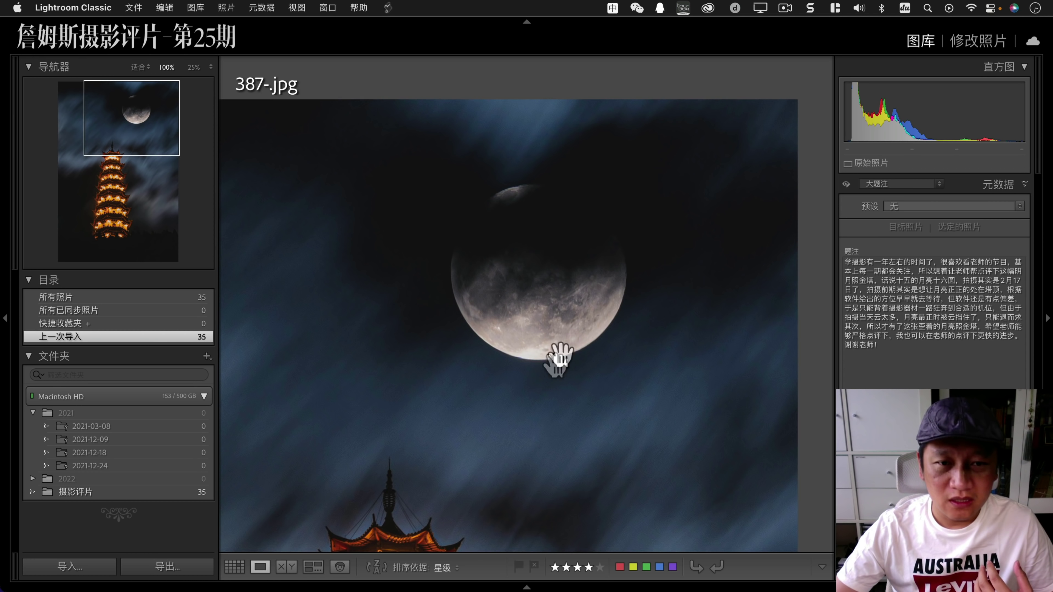
click(564, 376)
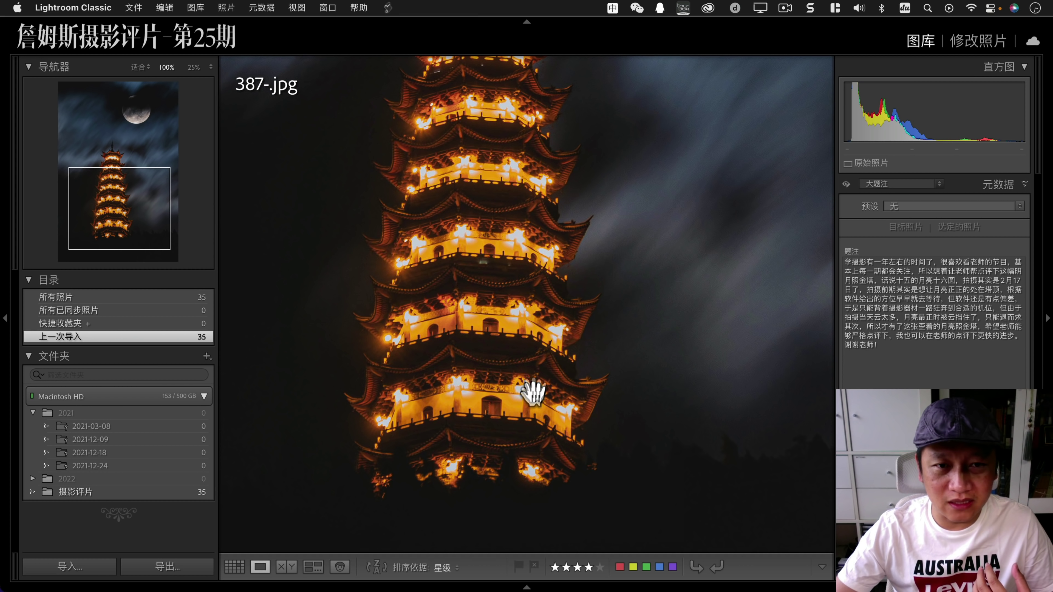
Recheck the pagoda lights and the moon at 100% several more times.
click(541, 324)
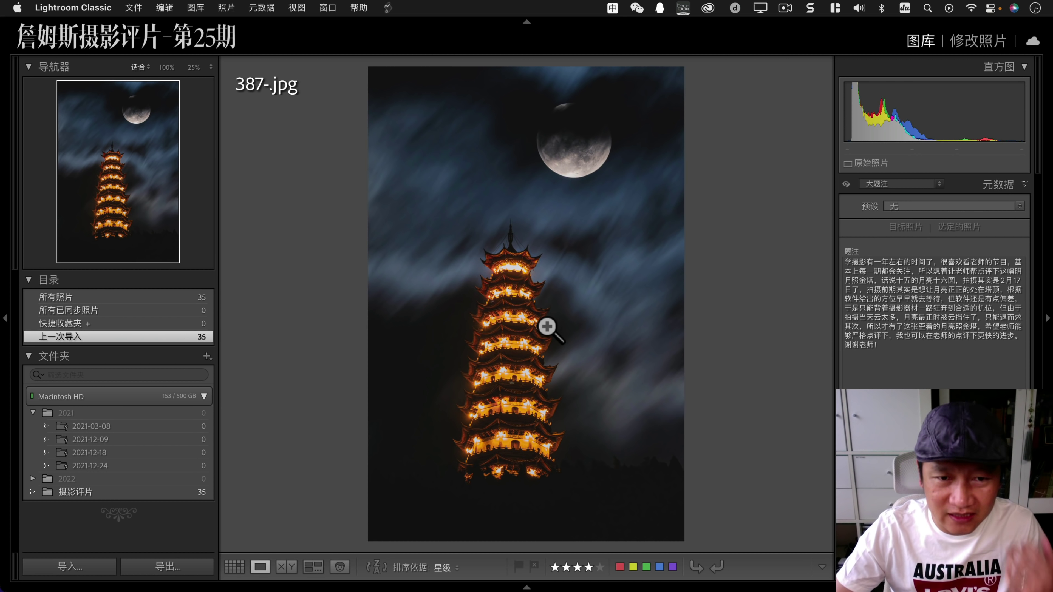
click(580, 359)
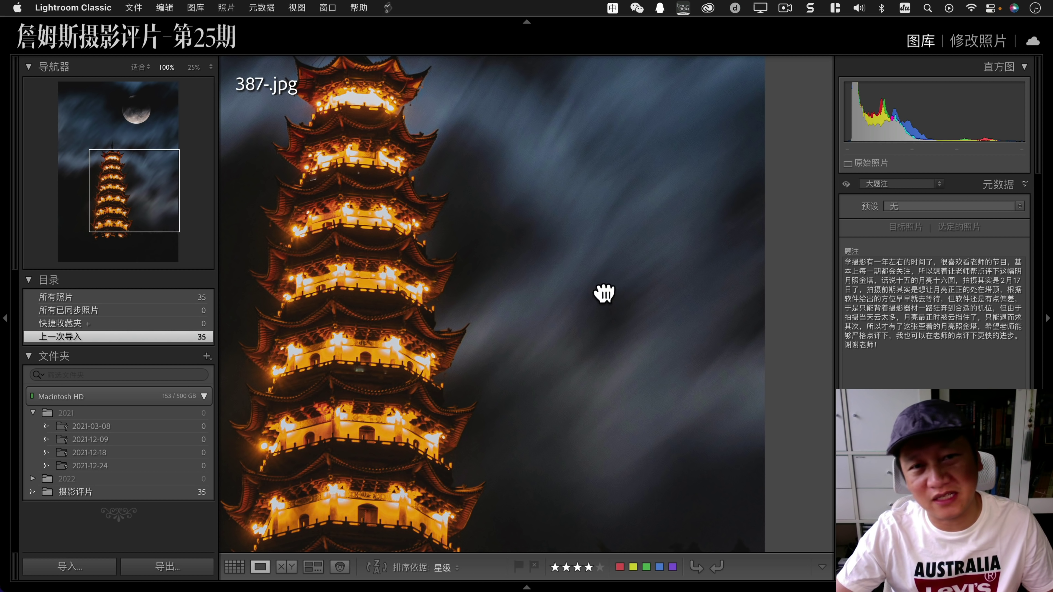
click(603, 297)
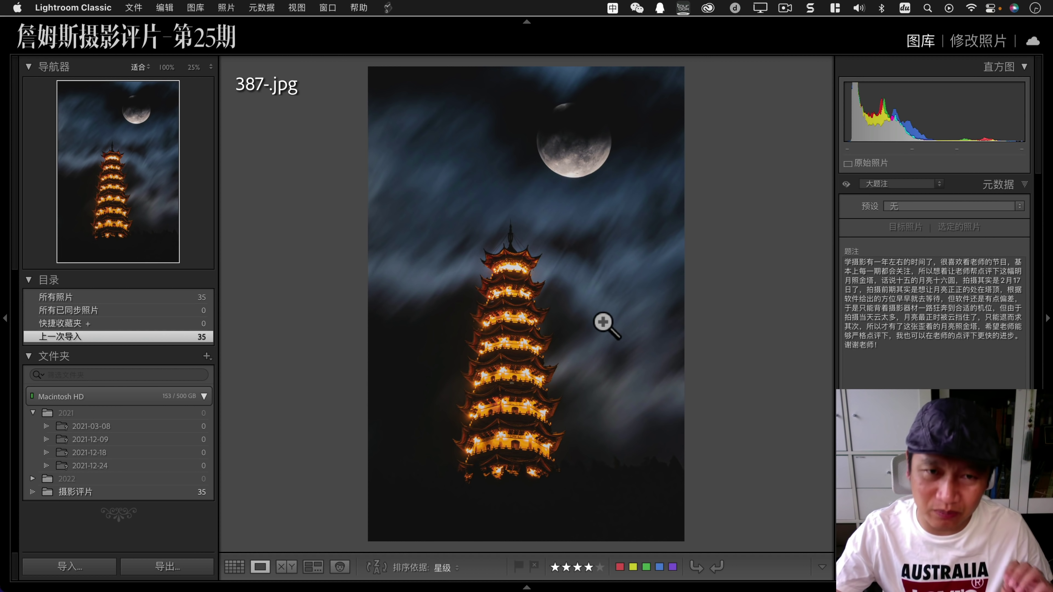
click(585, 166)
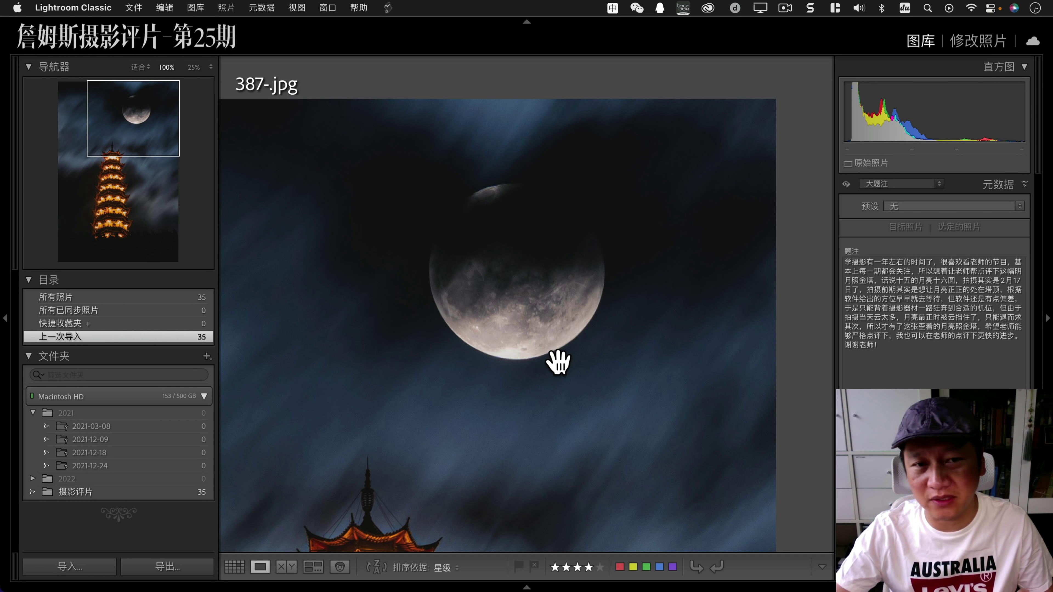
click(547, 337)
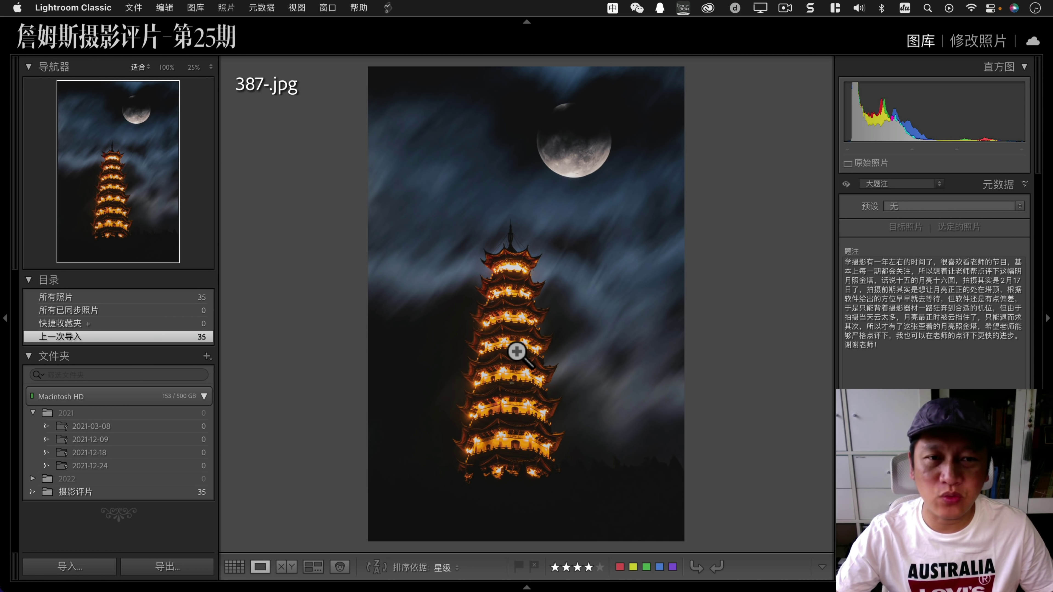
click(590, 166)
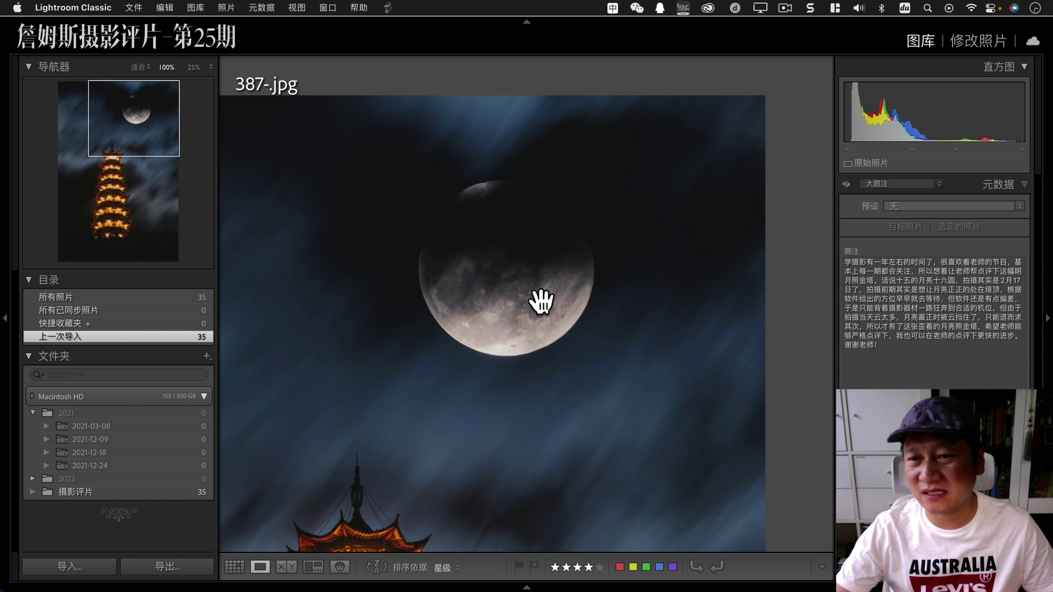
click(535, 344)
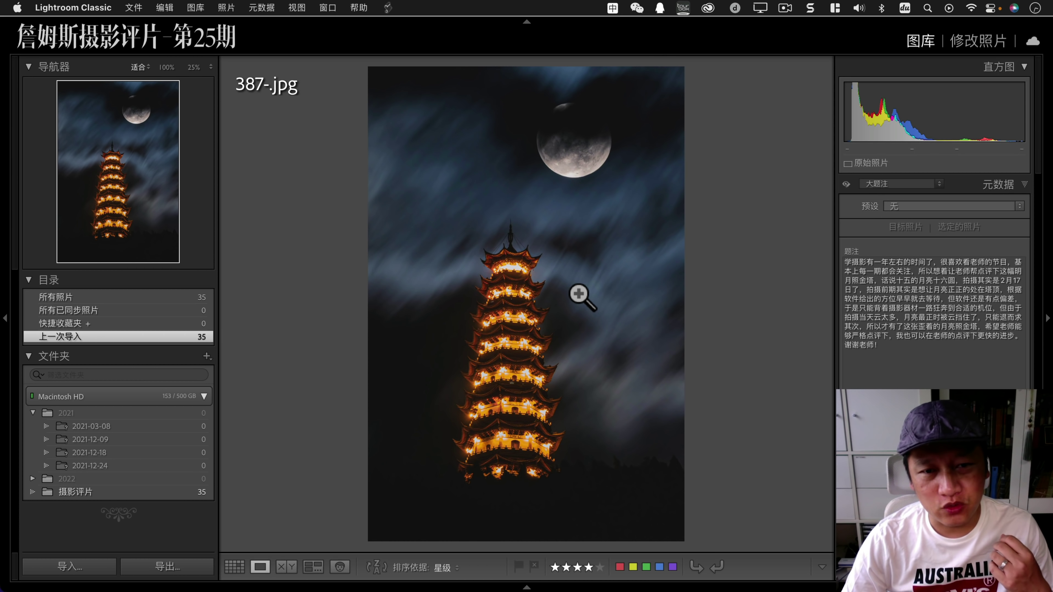
Advance to 410-26 mm.jpg and check its city buildings at 100%.
key(Right)
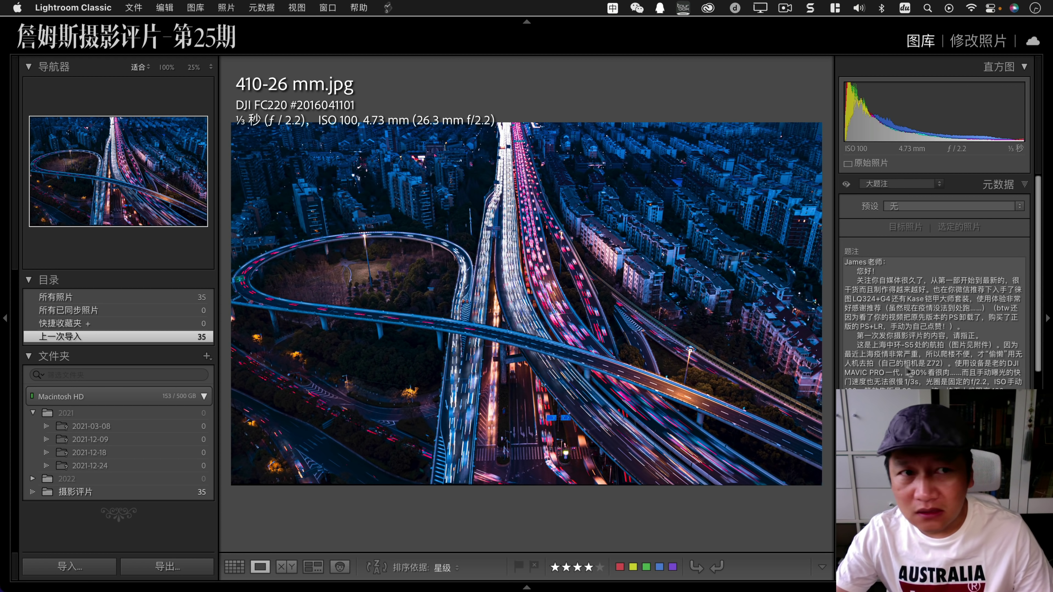
scroll(933, 290, down, 3)
scroll(933, 290, down, 2)
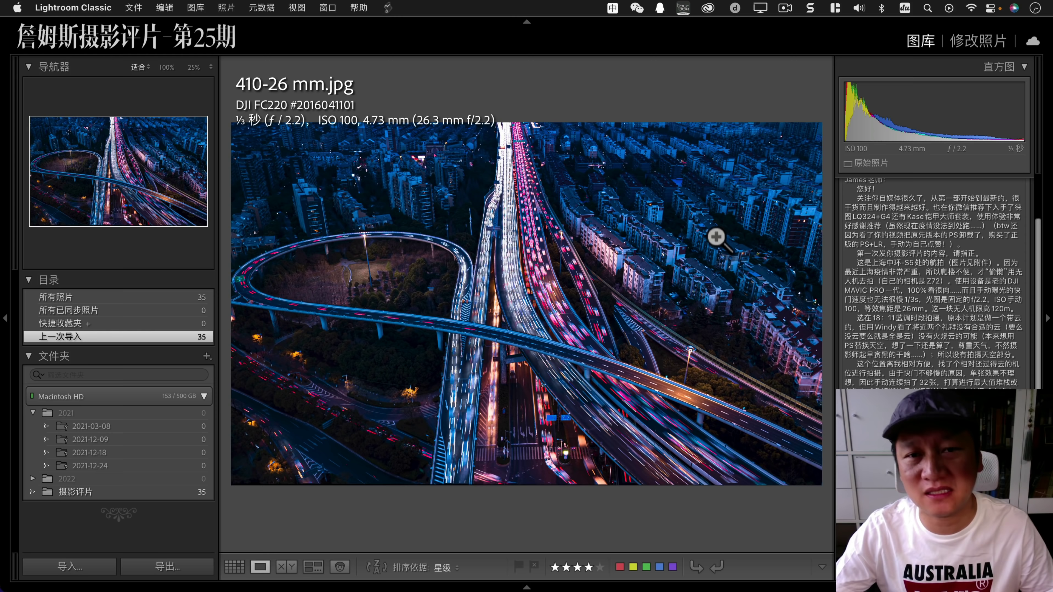
click(702, 221)
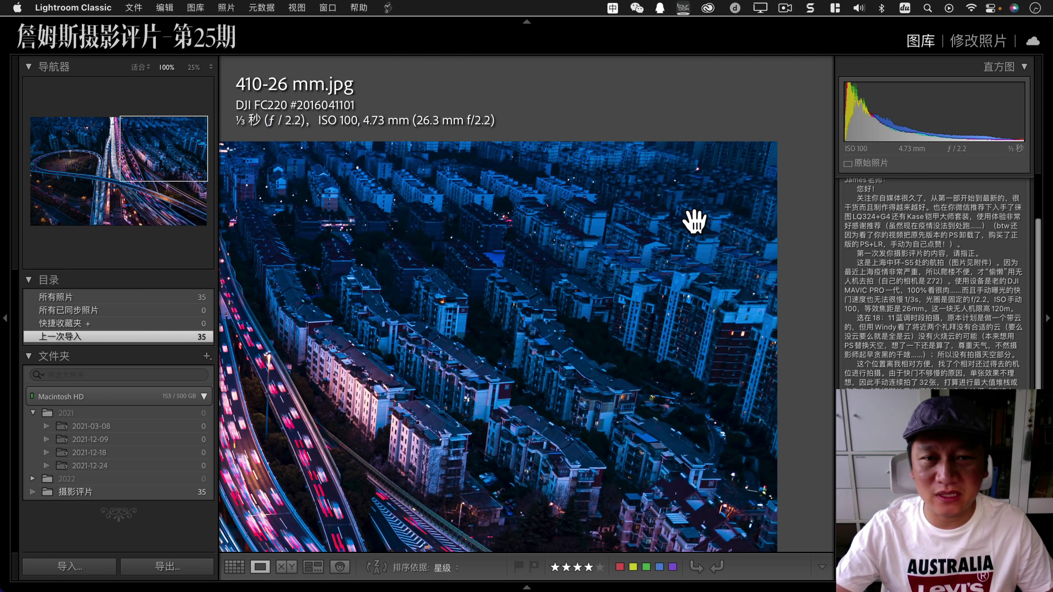
click(510, 329)
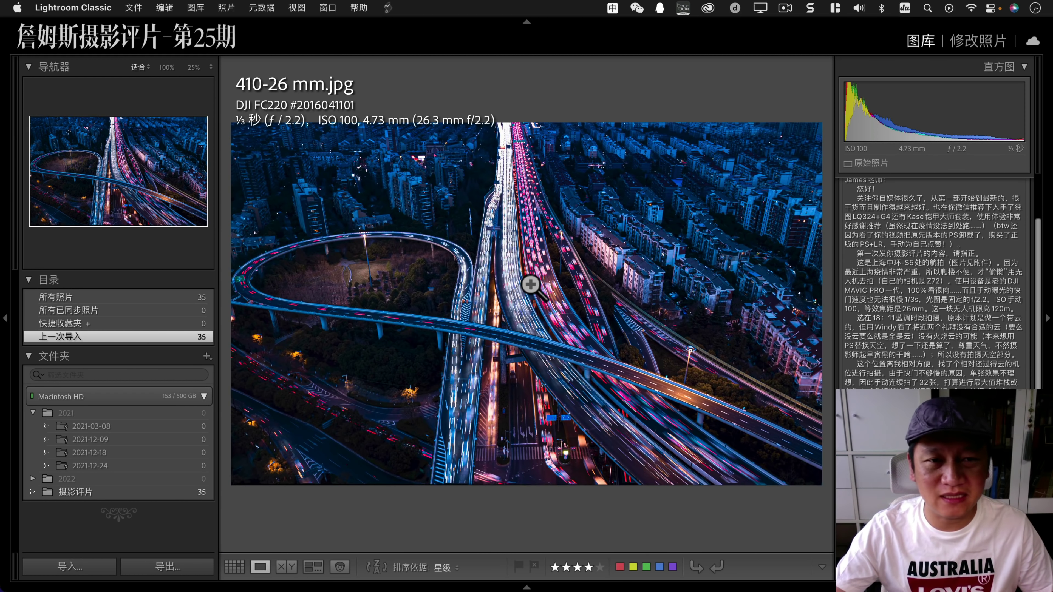
In Develop, adjust Temp, sample a cooler white balance with the eyedropper, and lower Exposure.
key(d)
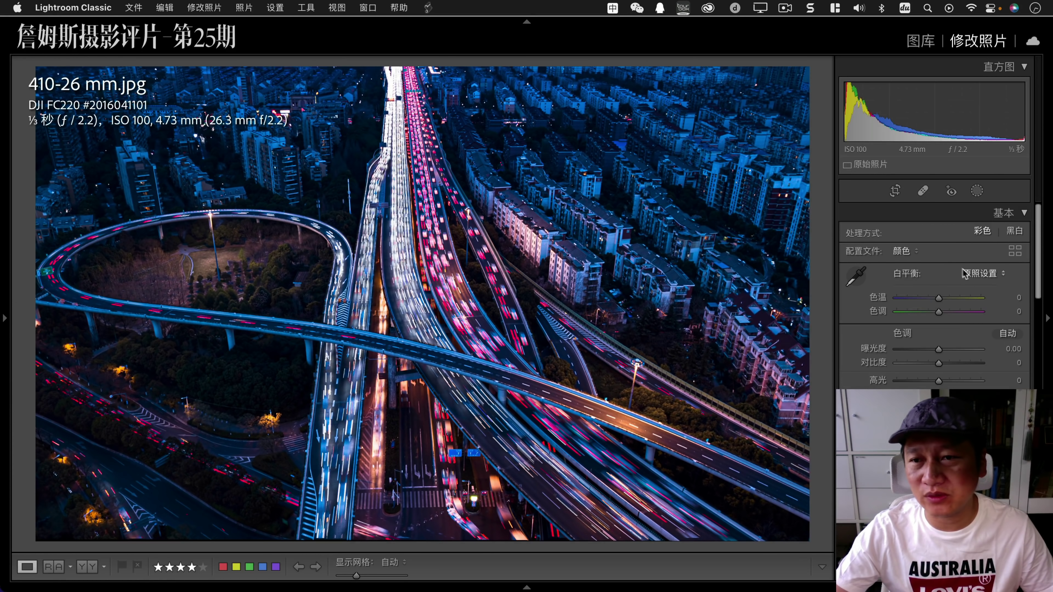
drag(939, 298, 950, 298)
click(856, 275)
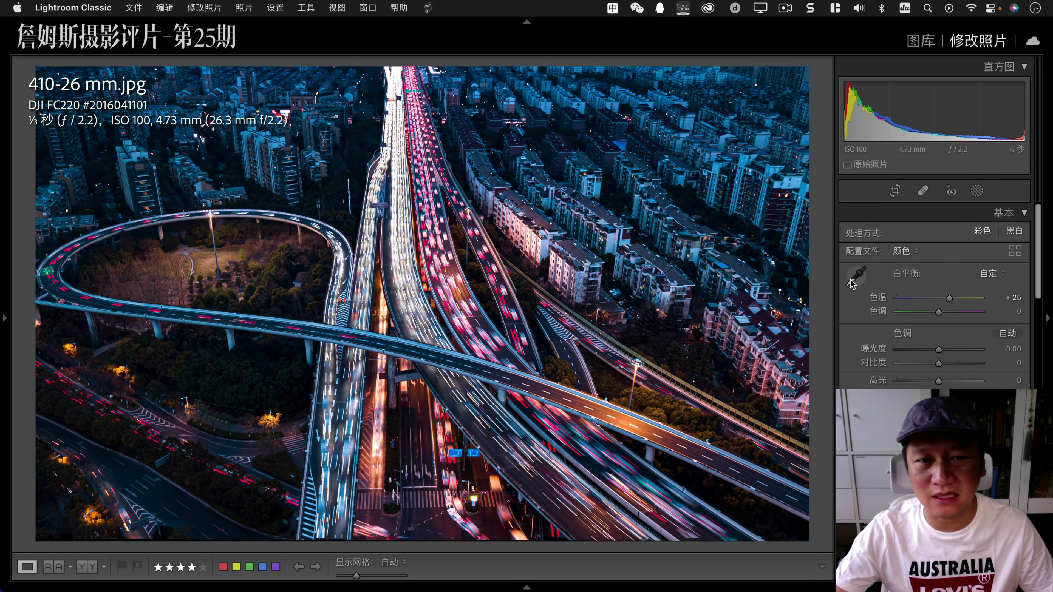
click(551, 258)
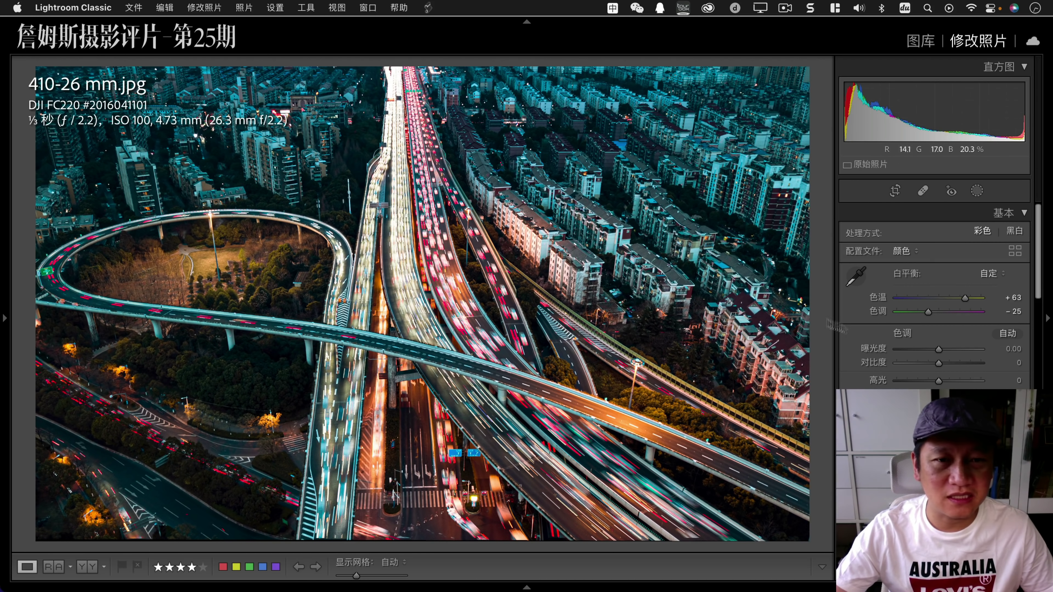
drag(939, 349, 932, 380)
Compare before and after up close, revert to the original settings, and return to the grid.
click(531, 335)
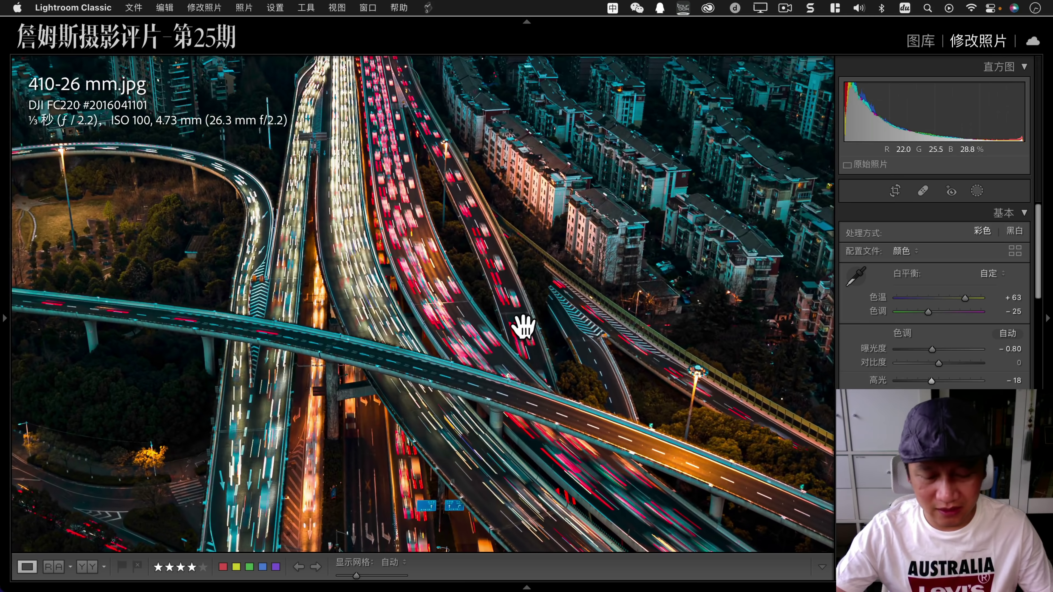
key(y)
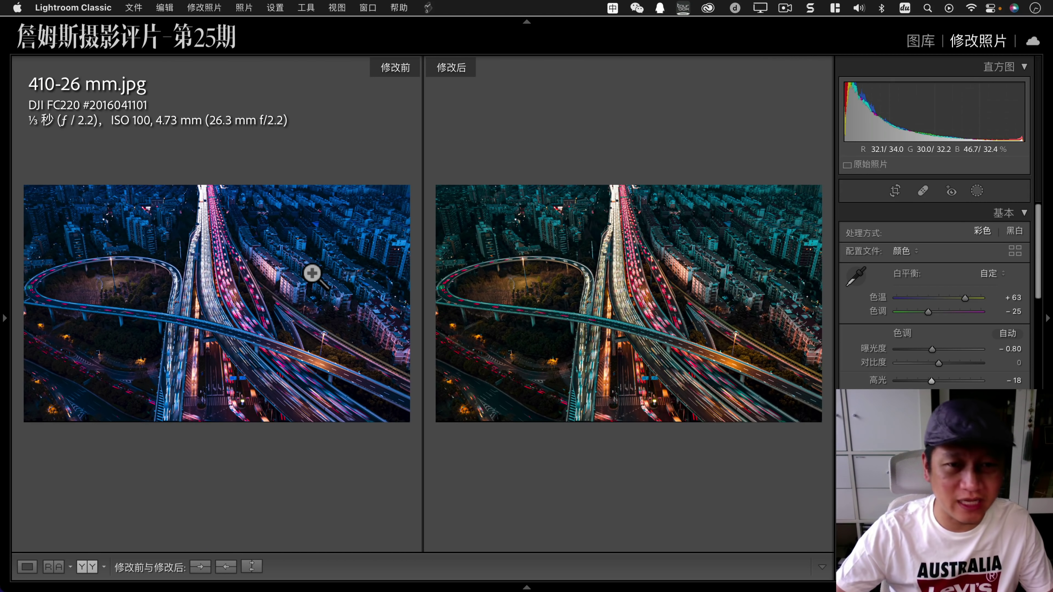
click(594, 299)
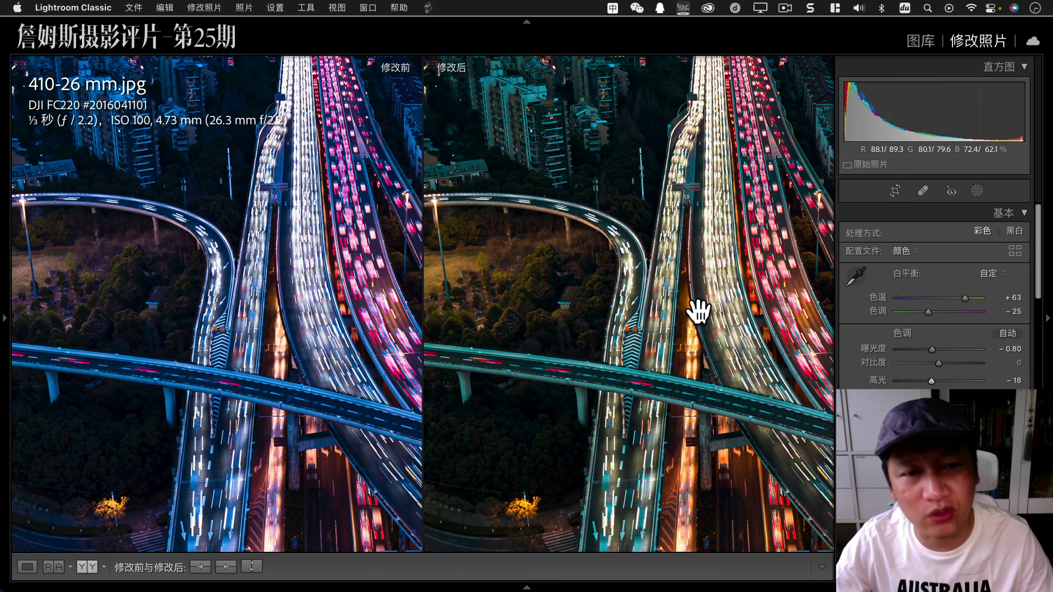
key(z)
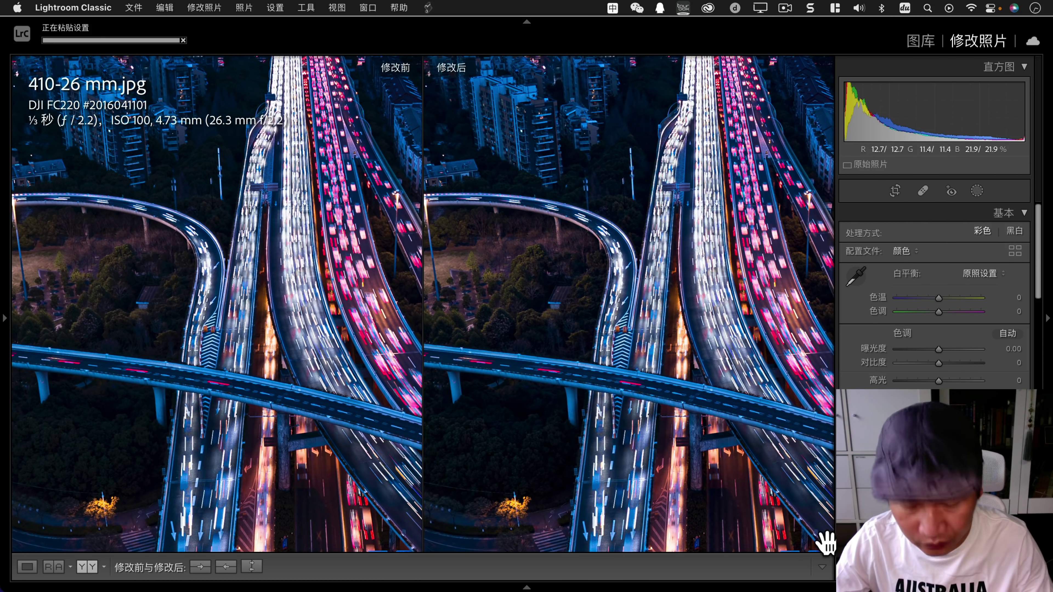
key(g)
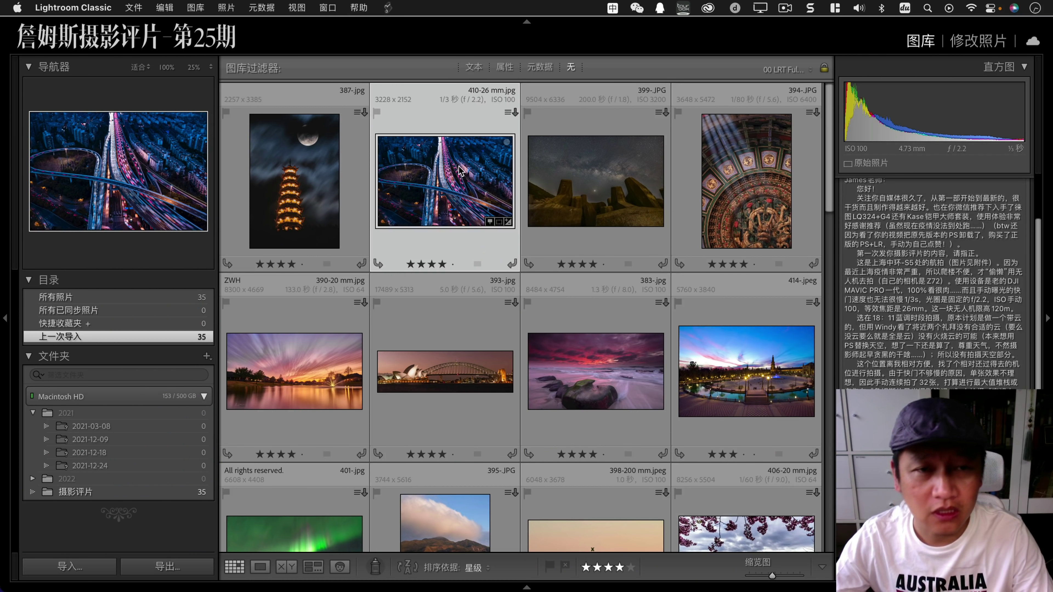
key(z)
click(638, 365)
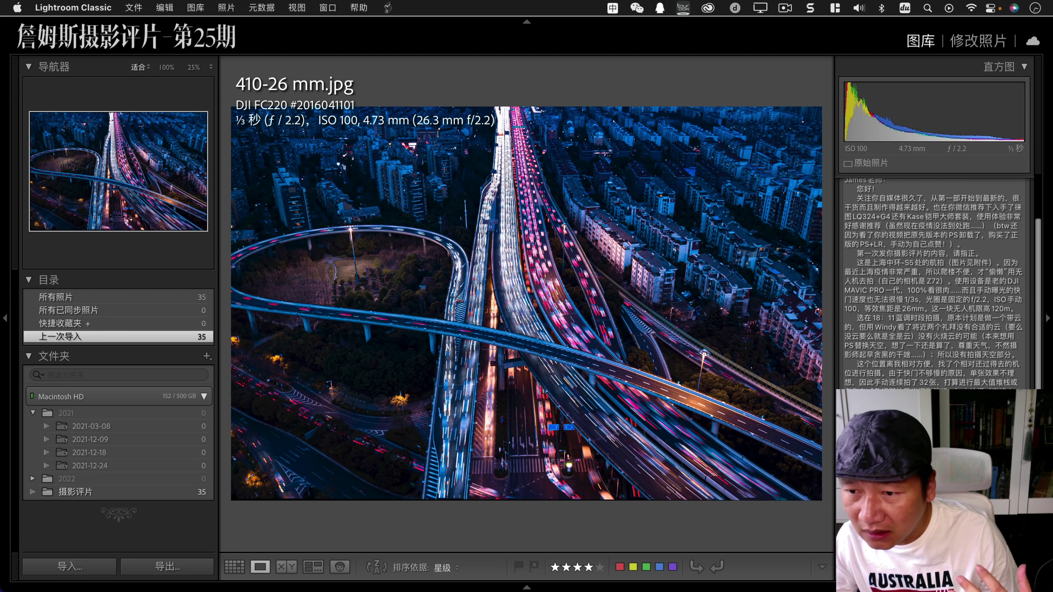
key(super+a)
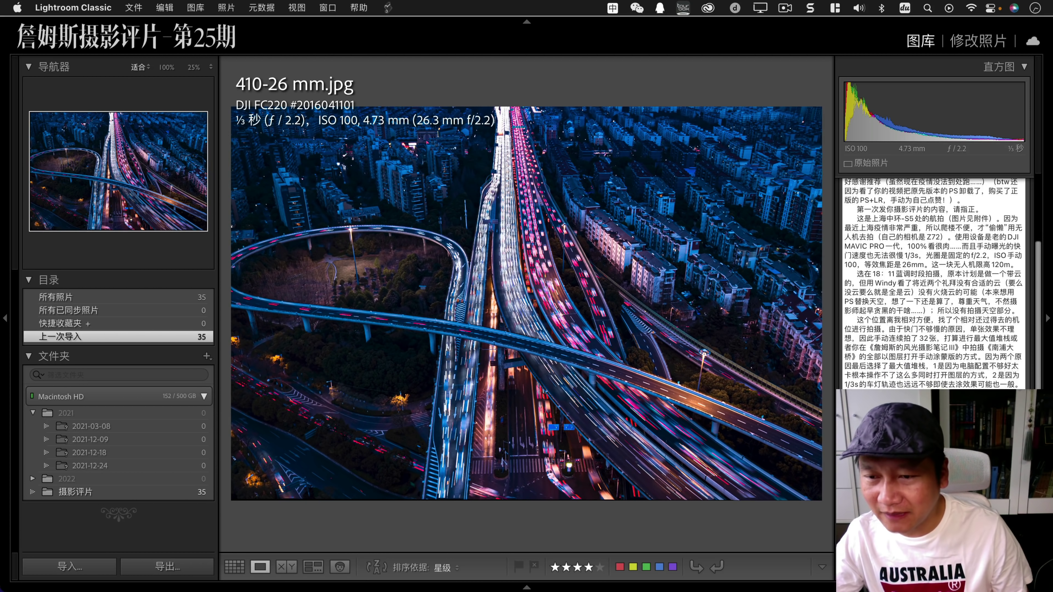
scroll(933, 285, down, 5)
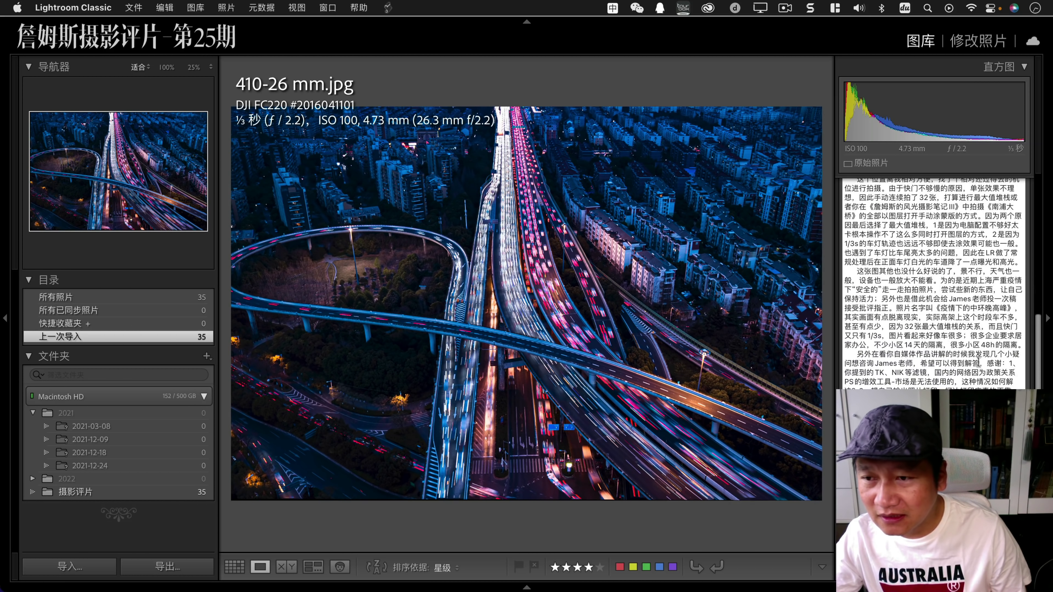
drag(951, 345, 1007, 381)
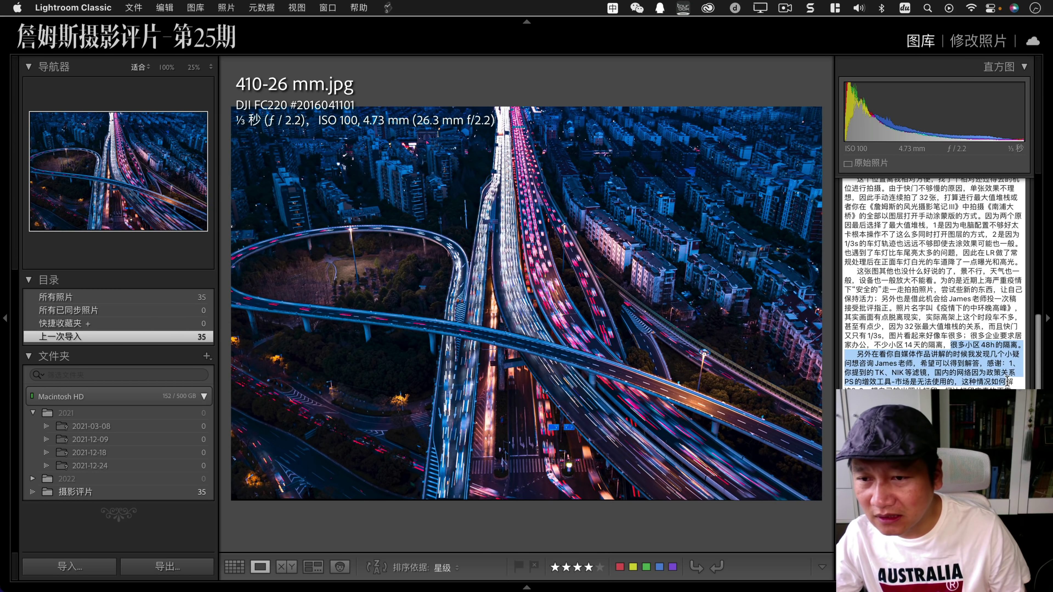
click(996, 384)
drag(893, 382, 947, 381)
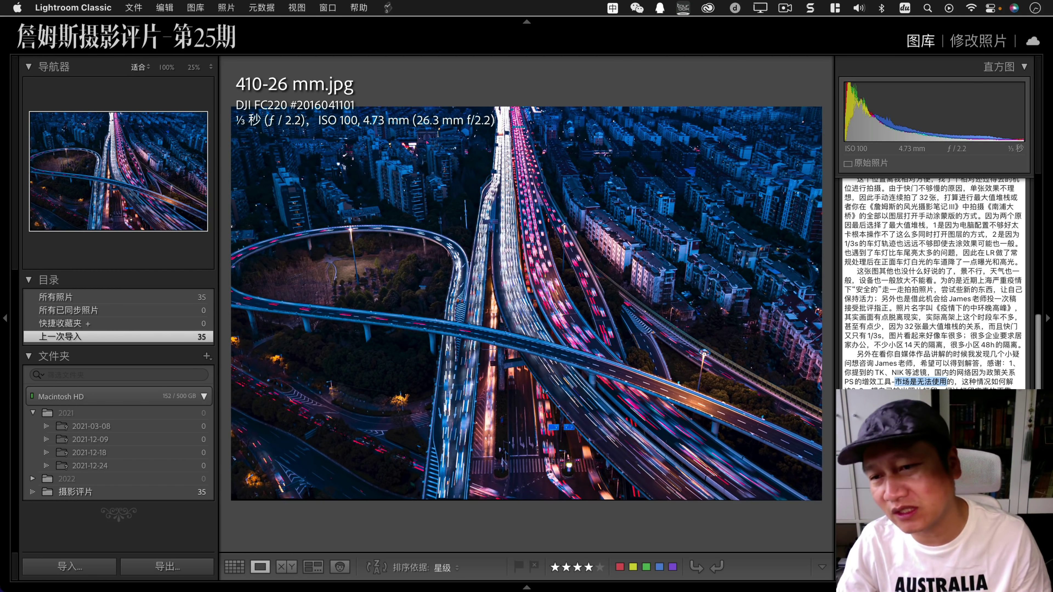
drag(946, 388, 1012, 388)
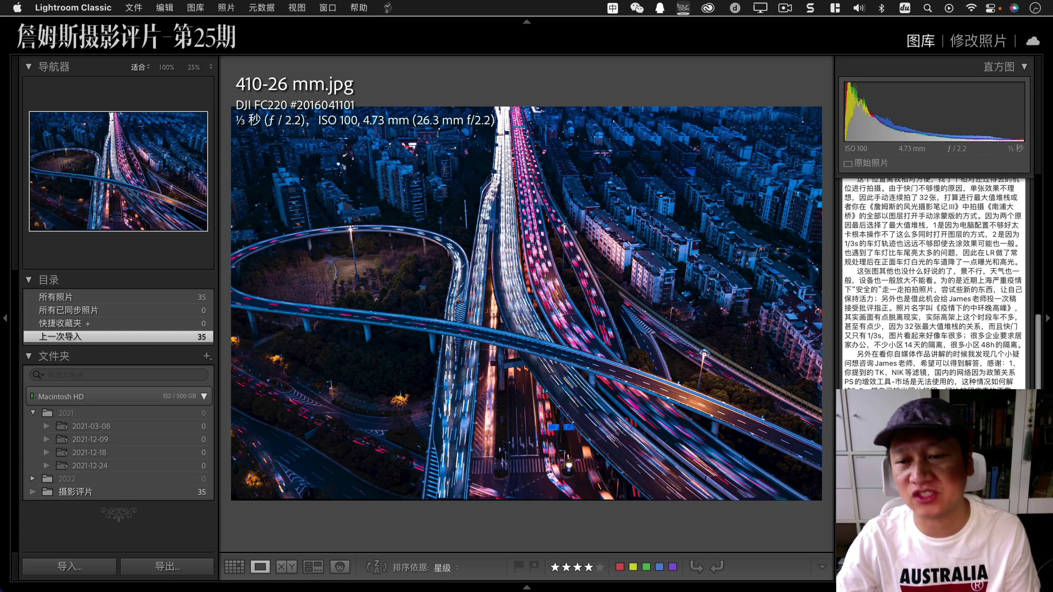
Scroll through the notes, then view the overpass traffic trails at 100%.
scroll(933, 284, down, 3)
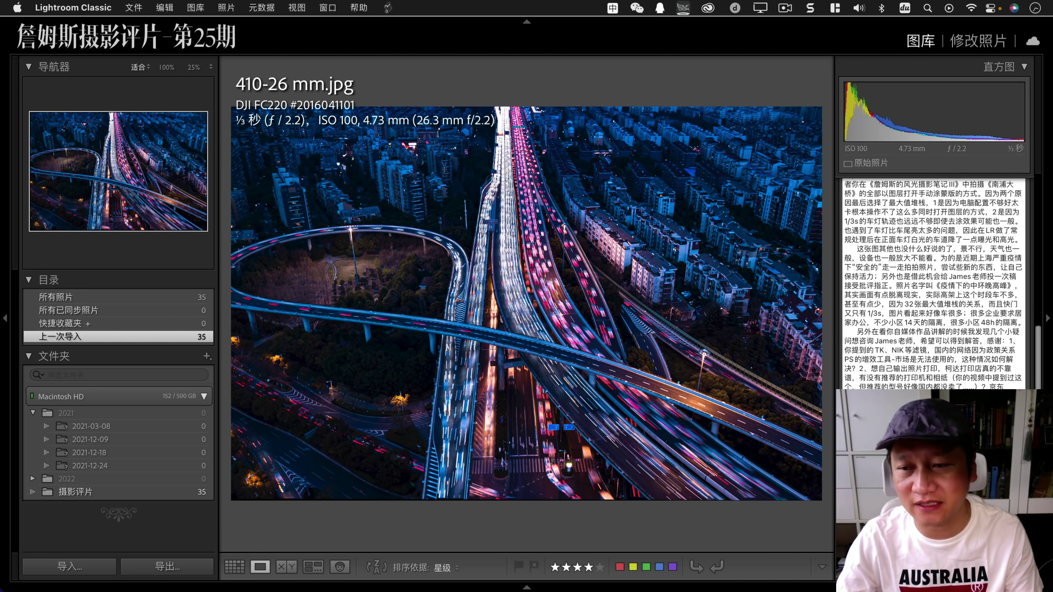
scroll(933, 284, down, 2)
scroll(934, 284, down, 2)
scroll(934, 284, down, 2)
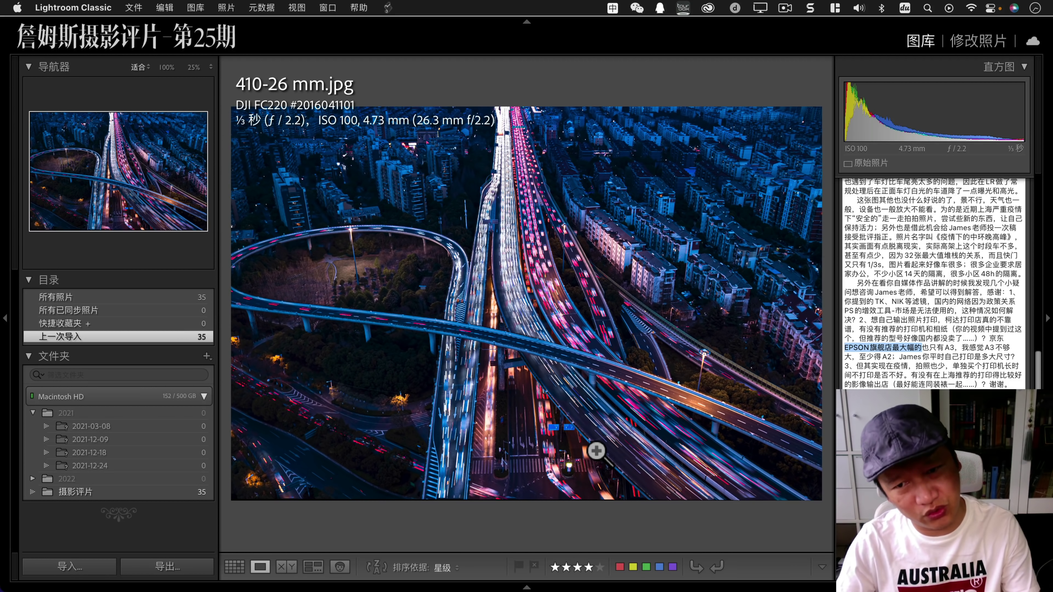
click(559, 303)
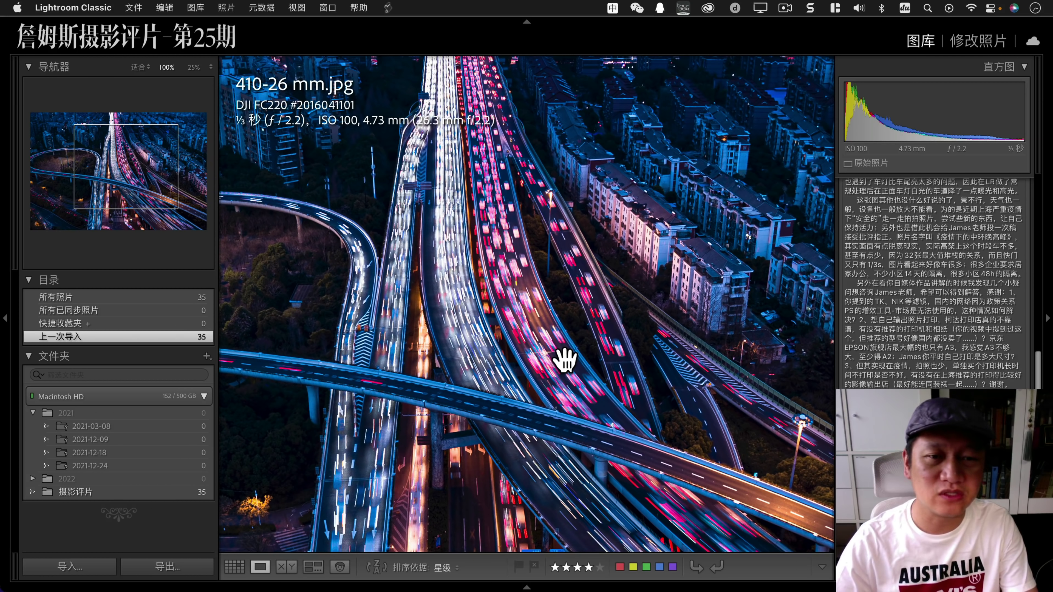
Back in the grid, open 399-.JPG in Loupe view and check its sky at 100%.
key(g)
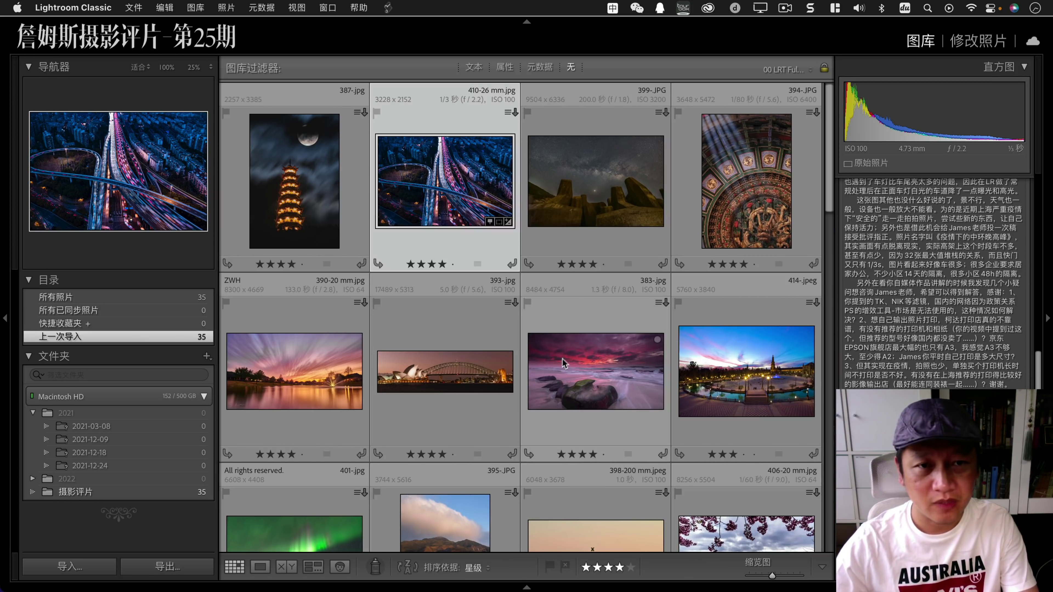
click(584, 210)
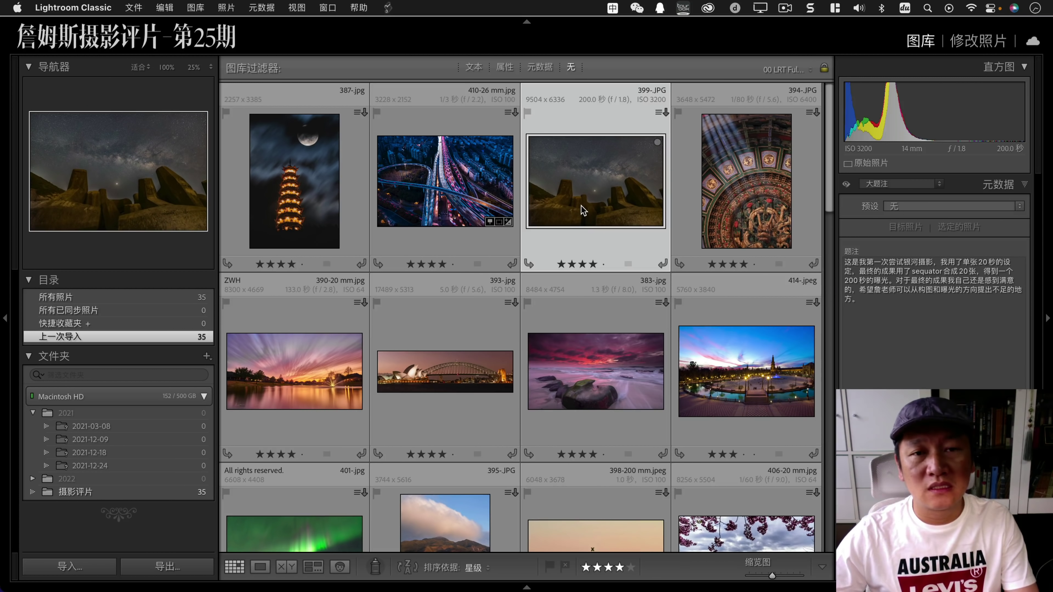
double_click(584, 211)
click(558, 287)
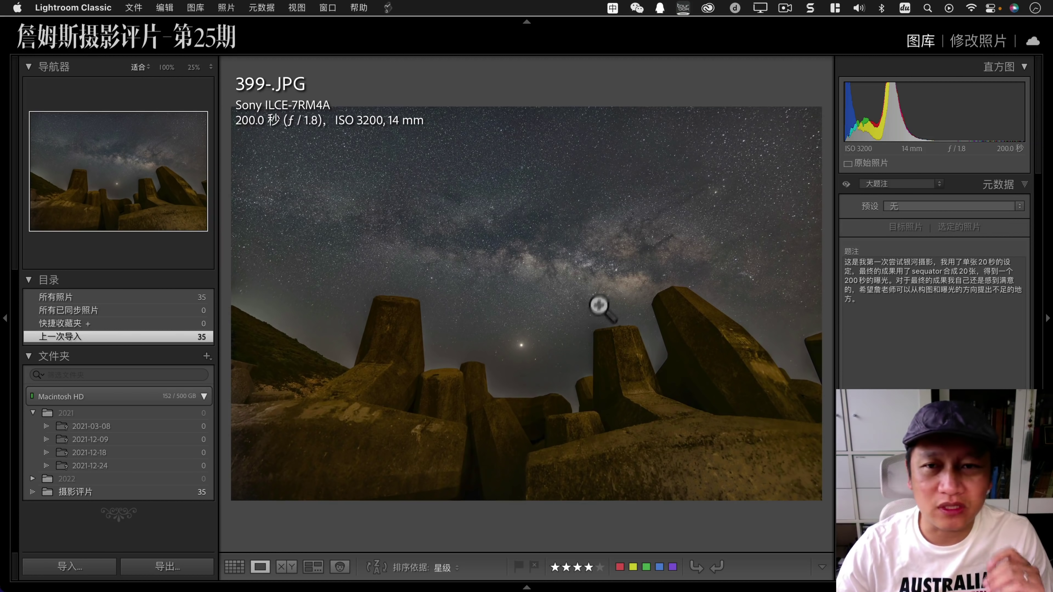
click(605, 255)
click(487, 267)
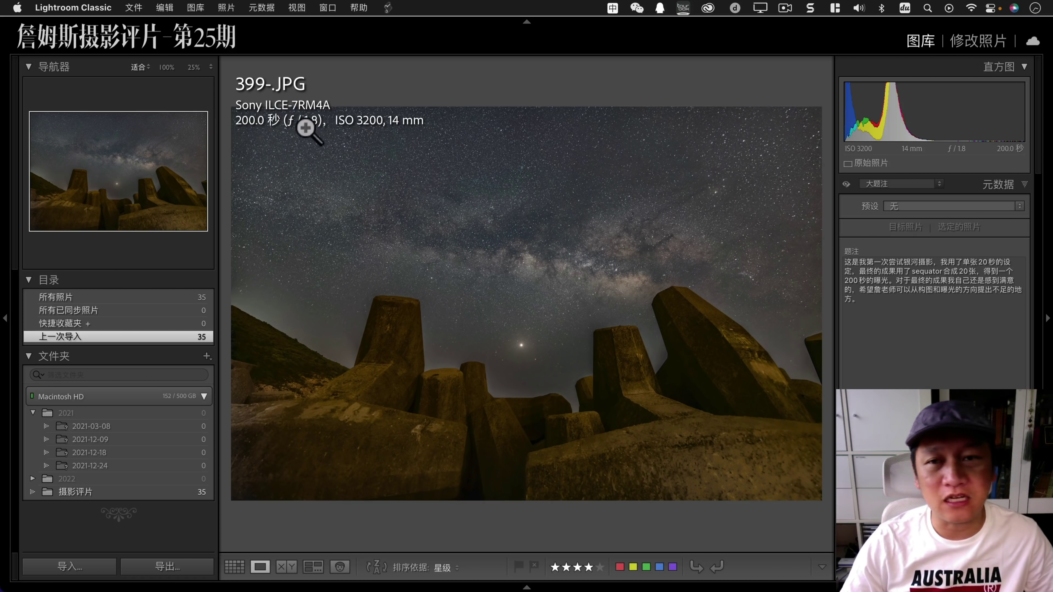
click(808, 171)
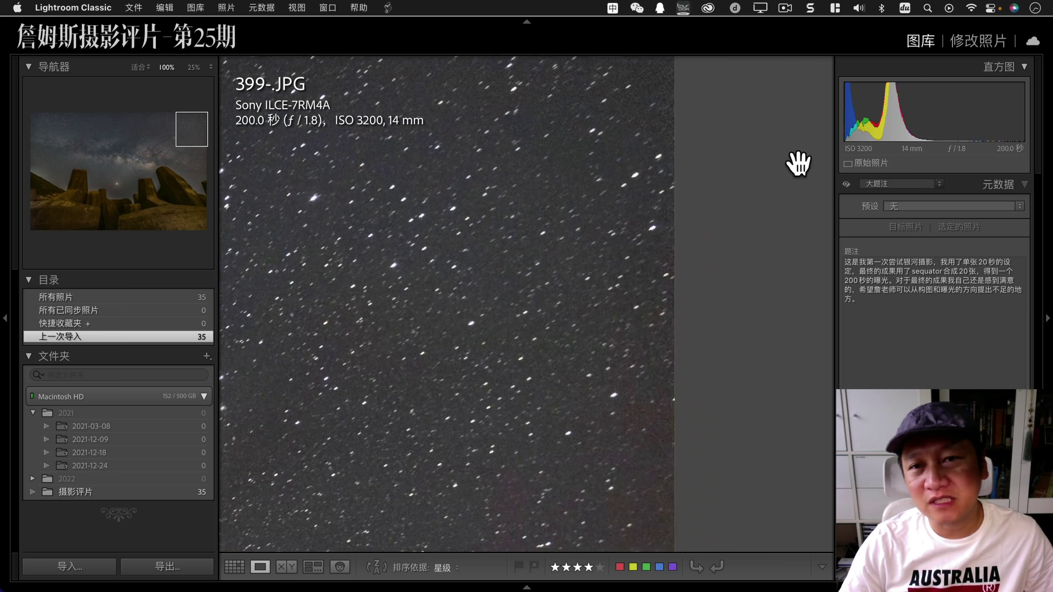
drag(602, 228, 619, 394)
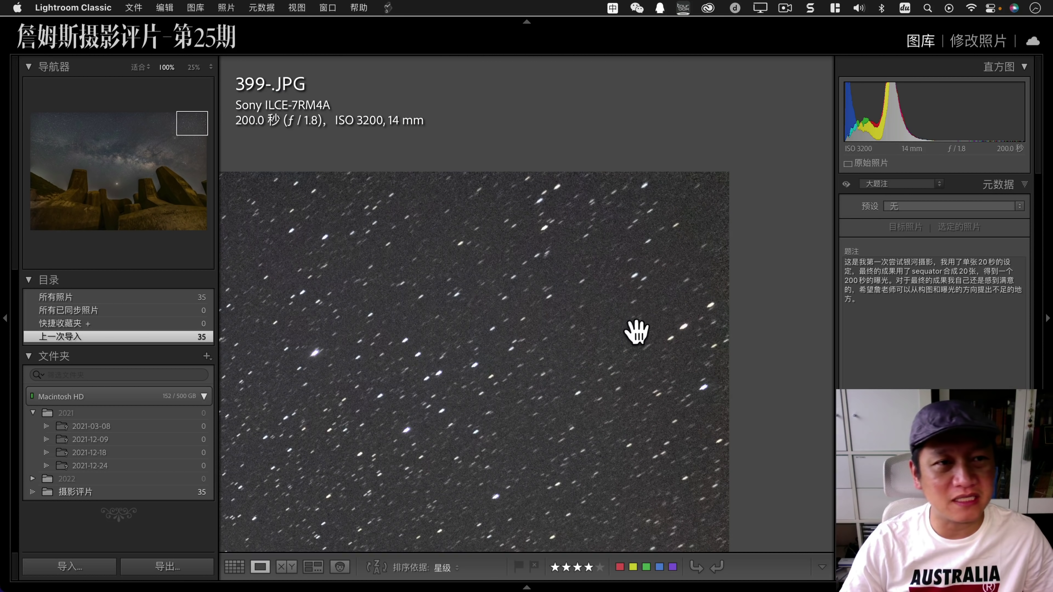
drag(635, 329, 661, 309)
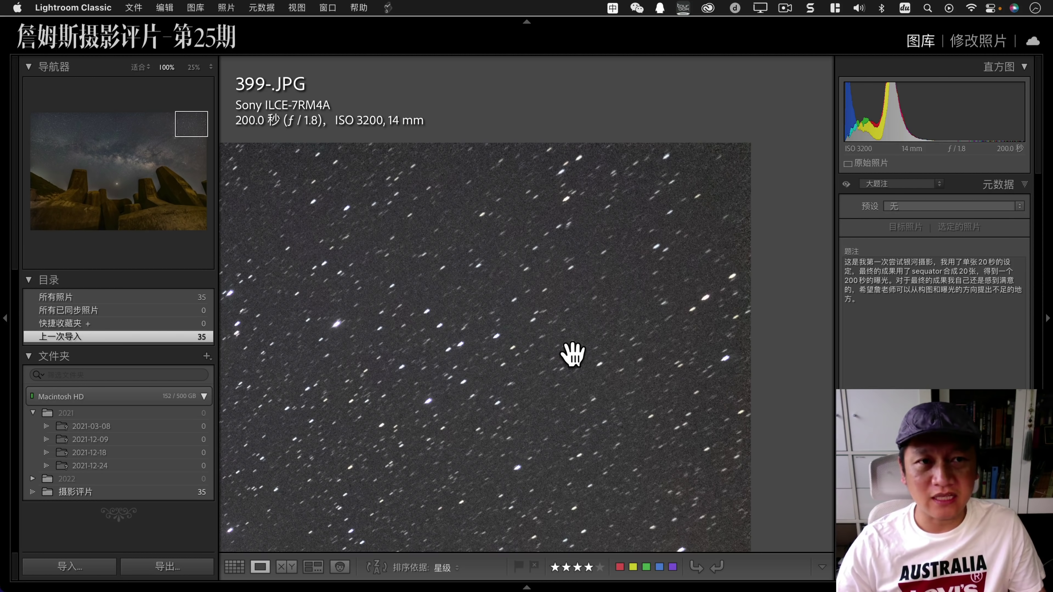
click(552, 355)
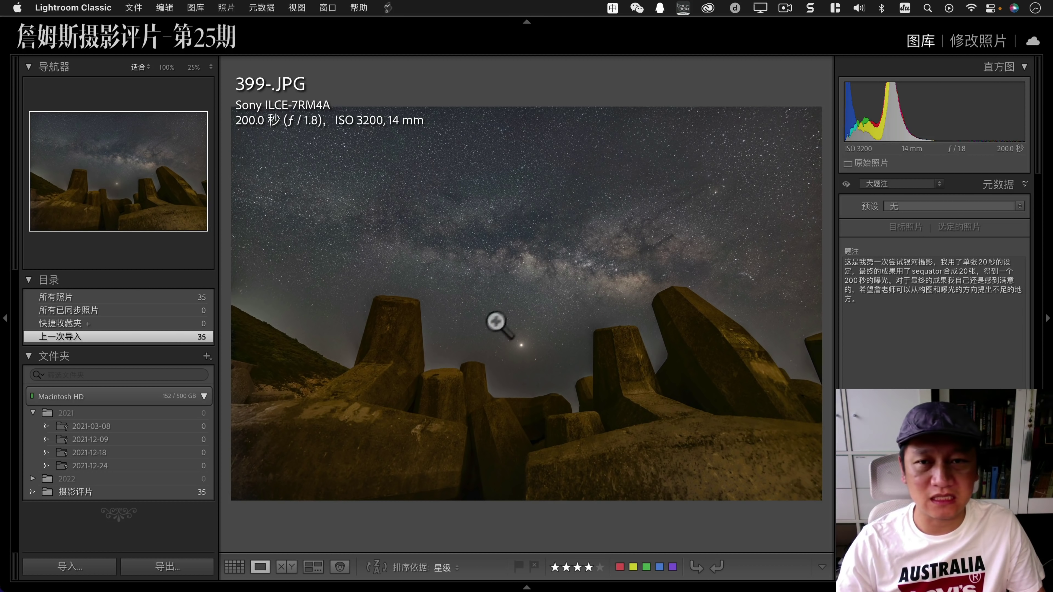
click(747, 173)
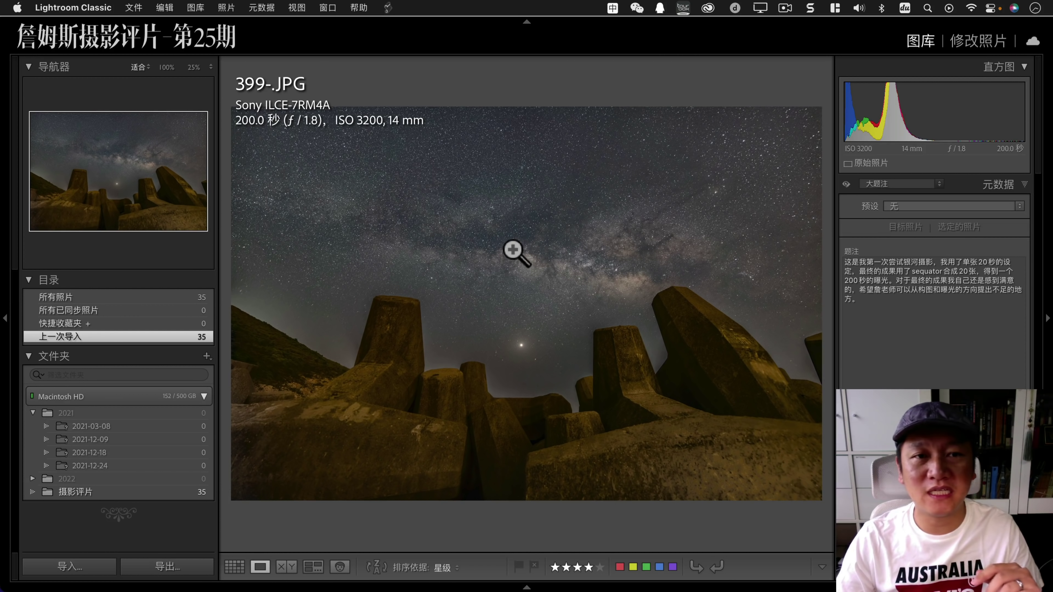
click(525, 250)
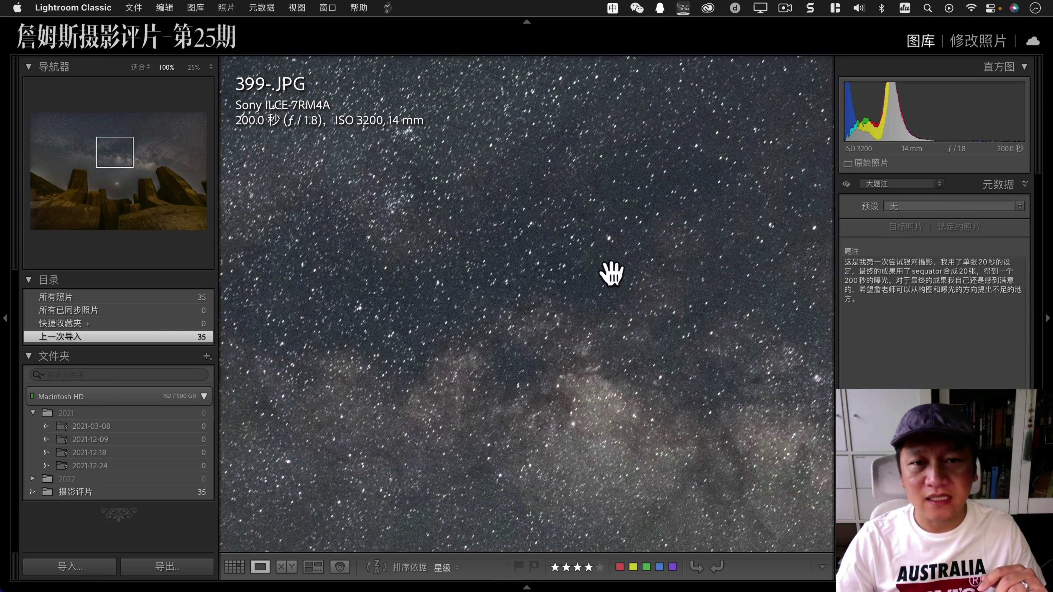
click(727, 360)
click(717, 211)
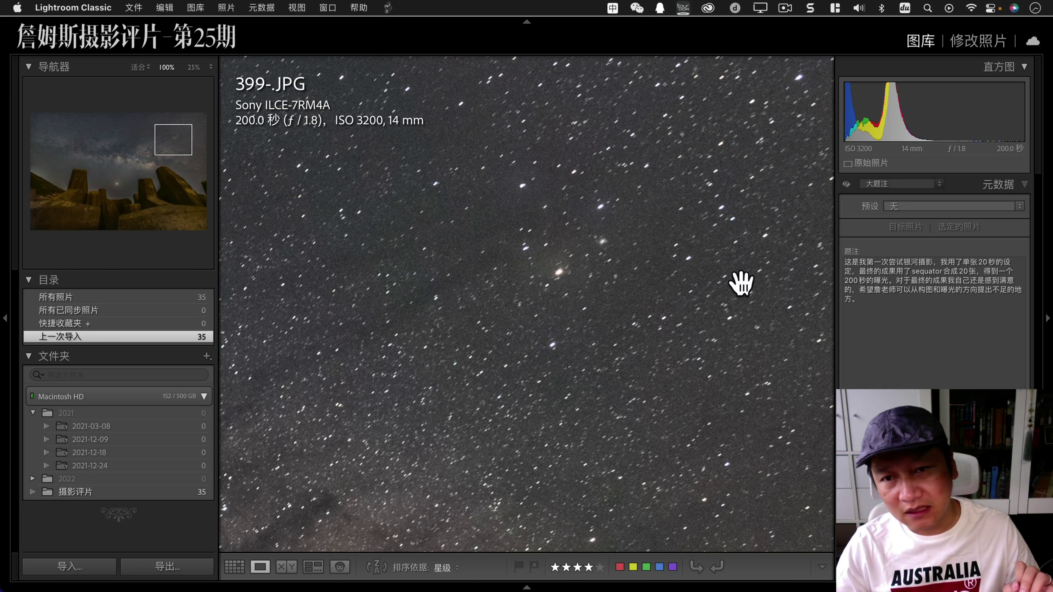
click(704, 324)
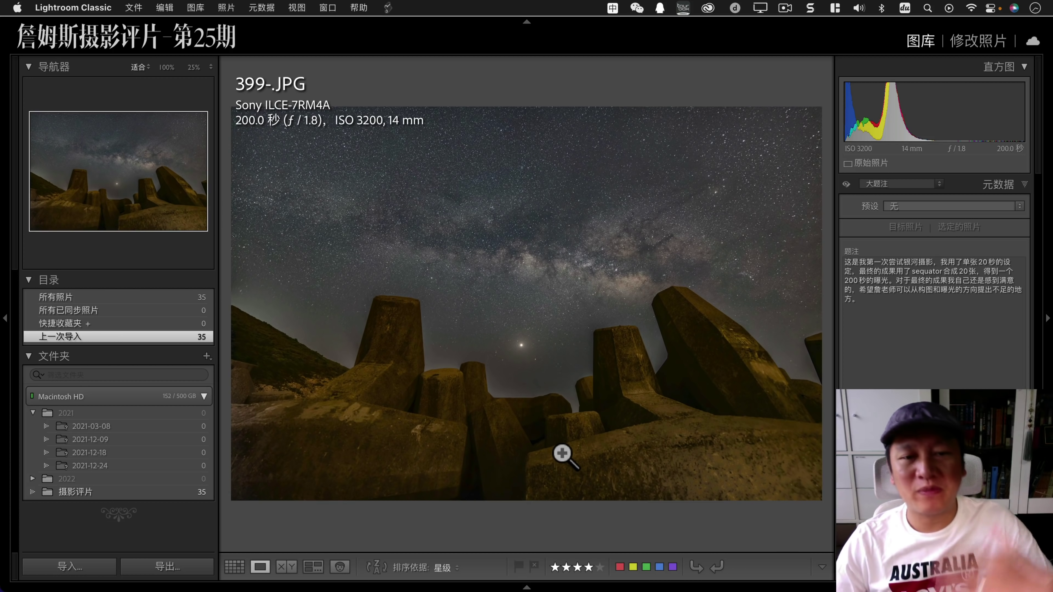
click(551, 412)
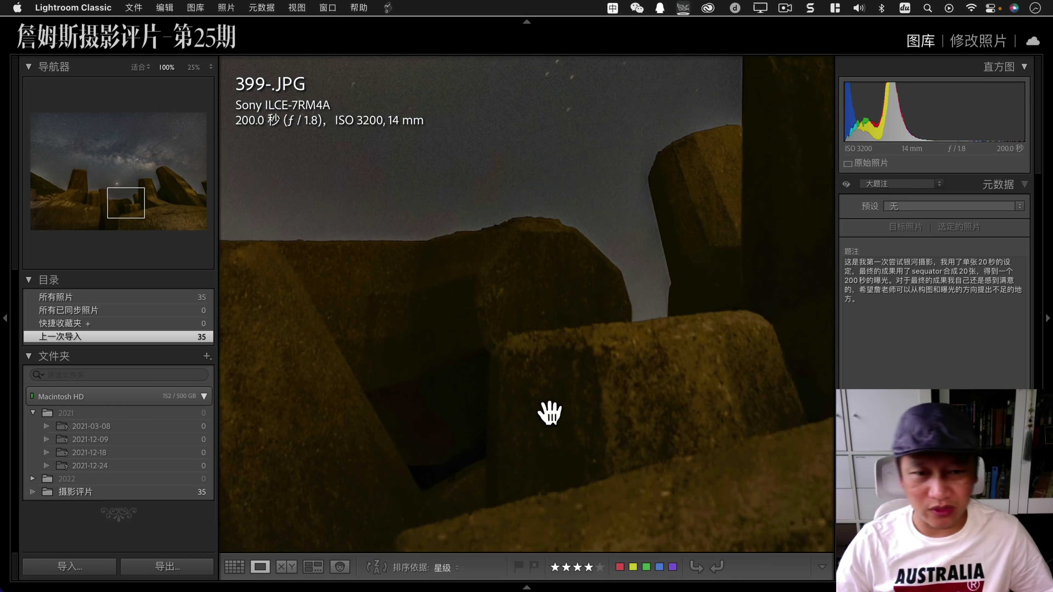
click(386, 405)
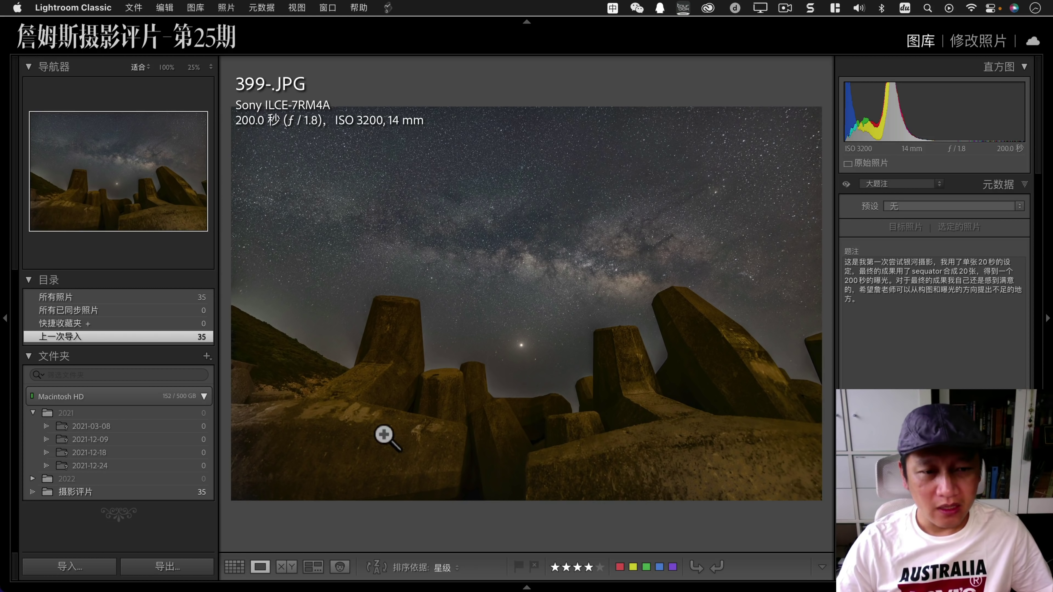
Raise the bottom crop edge of 399-.JPG in Develop, apply it, and return to the grid.
click(978, 41)
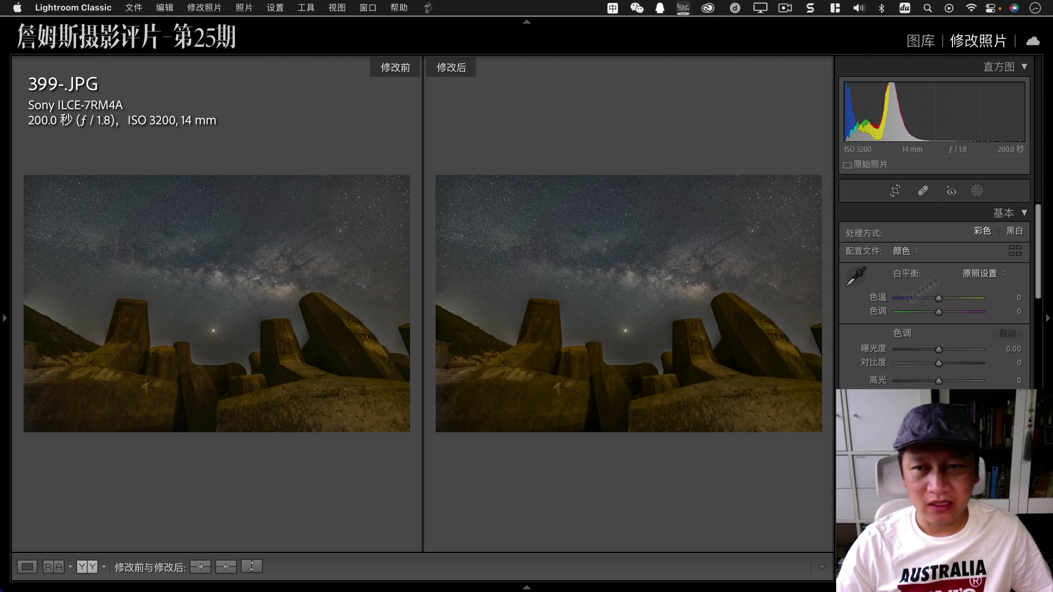
click(894, 193)
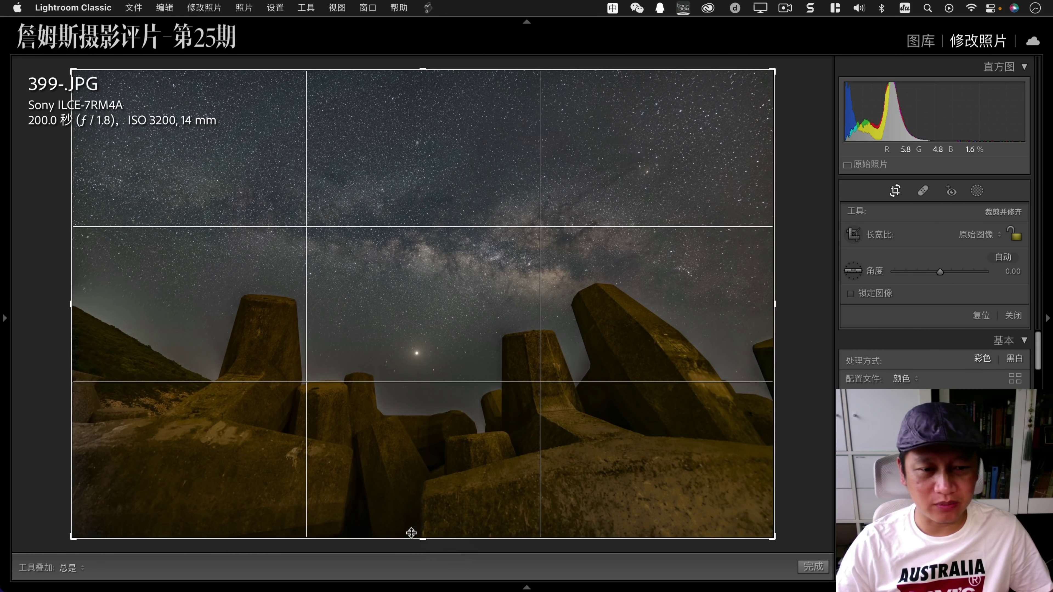
drag(411, 534, 430, 497)
key(Return)
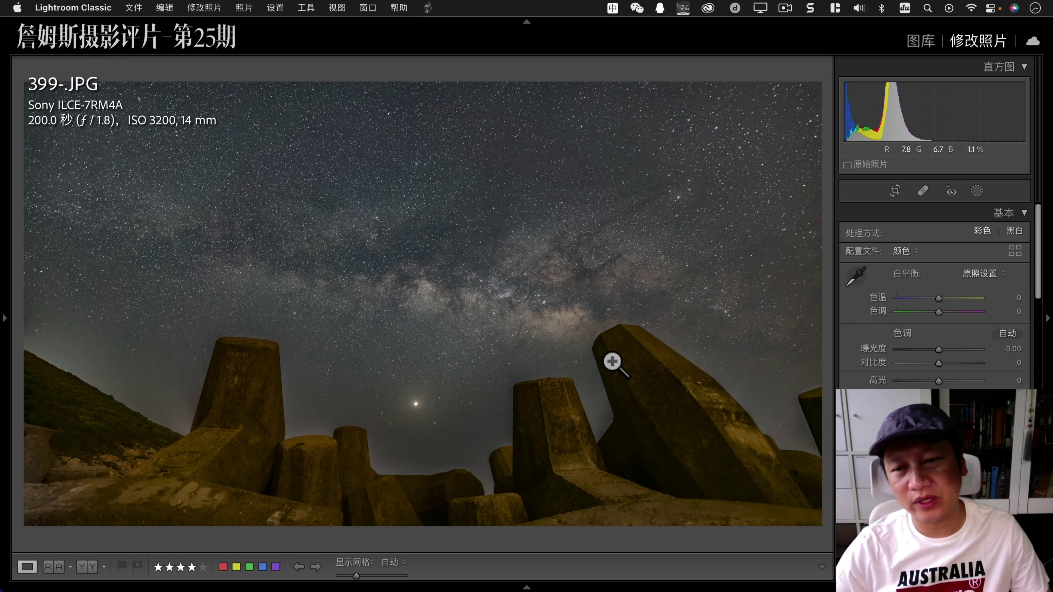
key(g)
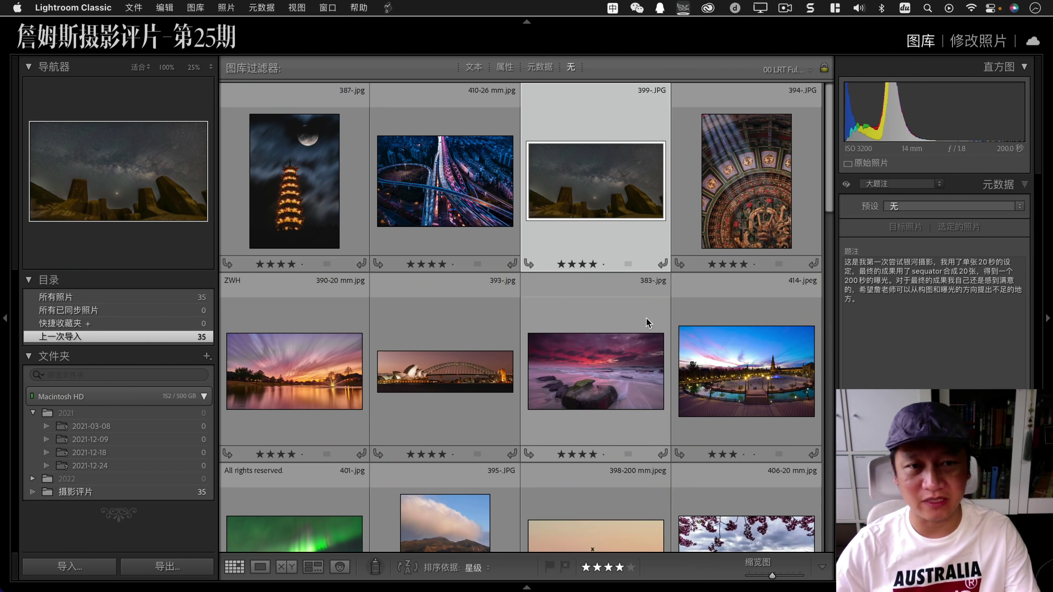
mouse_move(746, 181)
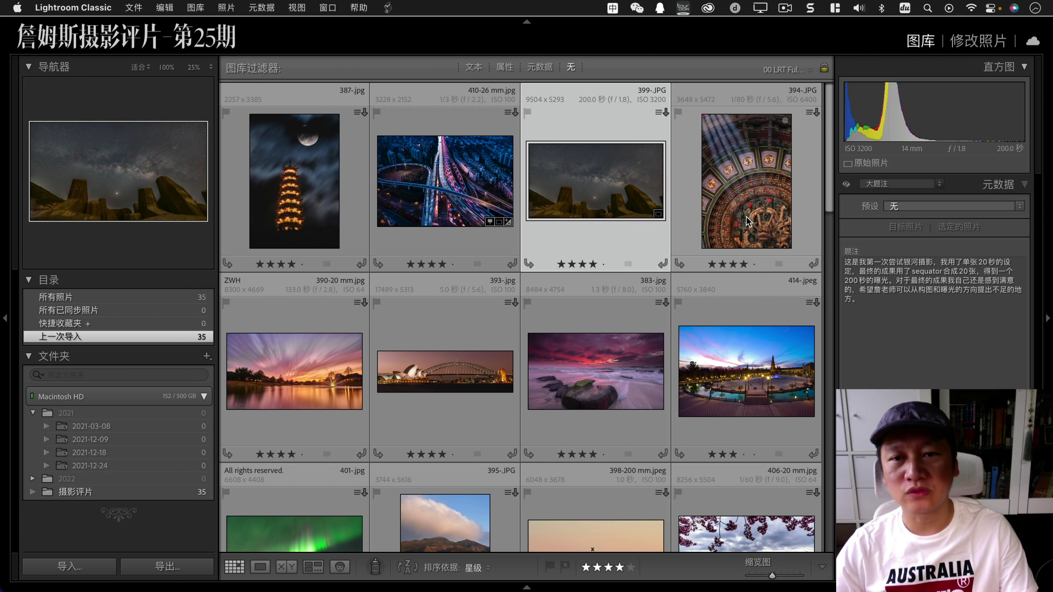
Open the ceiling photo 394-.JPG in Loupe view, then advance to 390-20 mm.jpg.
click(747, 222)
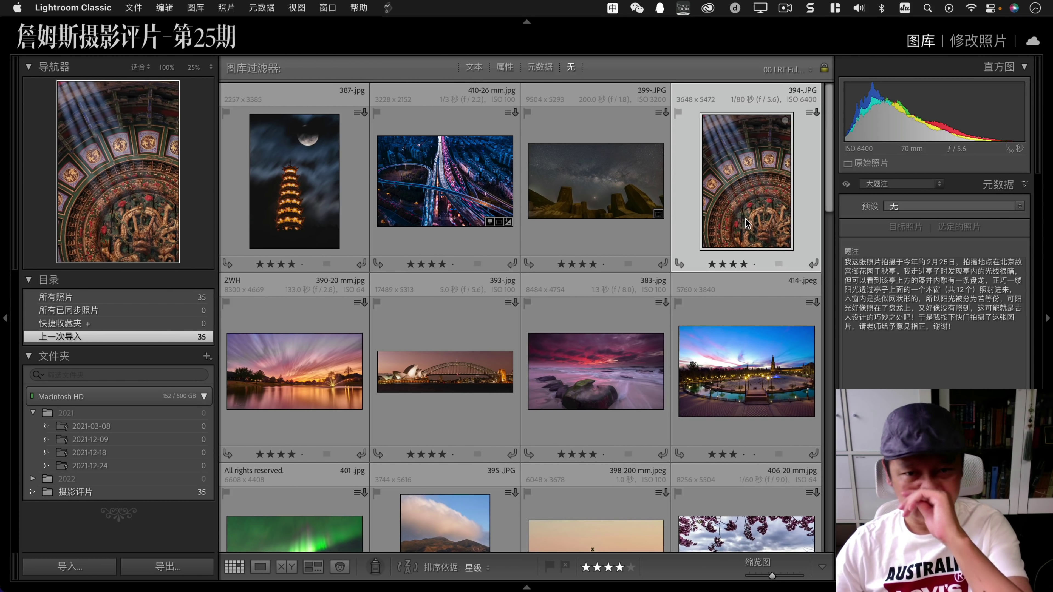
double_click(747, 224)
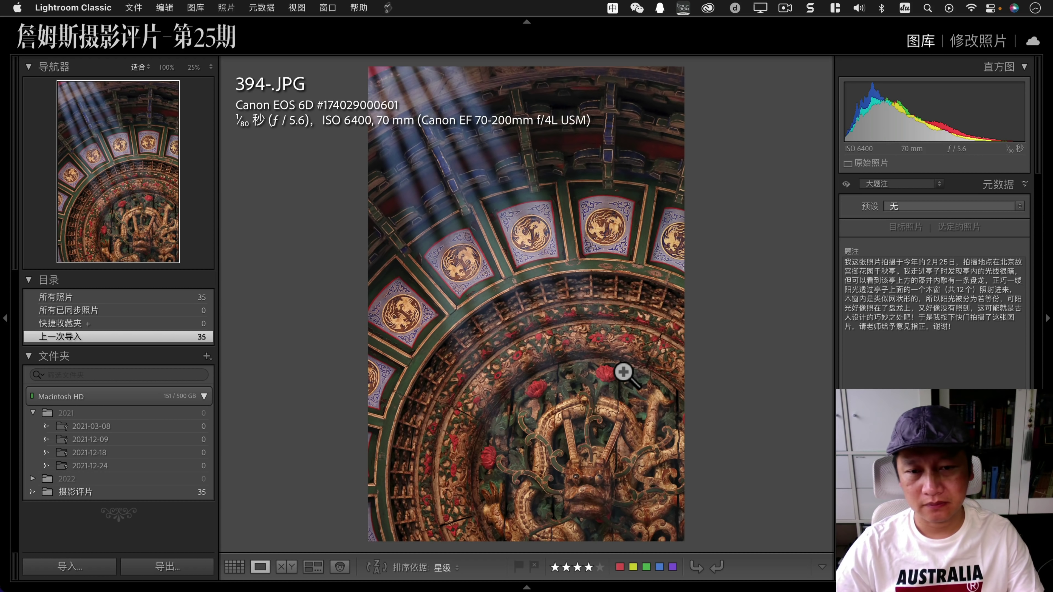
key(Right)
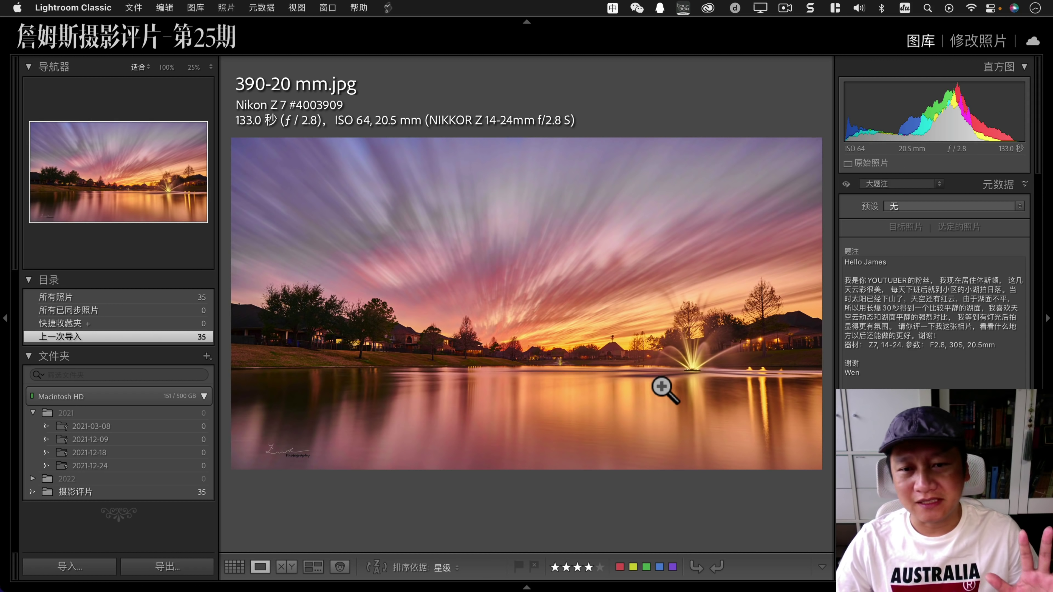
View the fountain and upper-left sky of 390-20 mm.jpg at 100%, then advance to 393-.jpg.
click(696, 380)
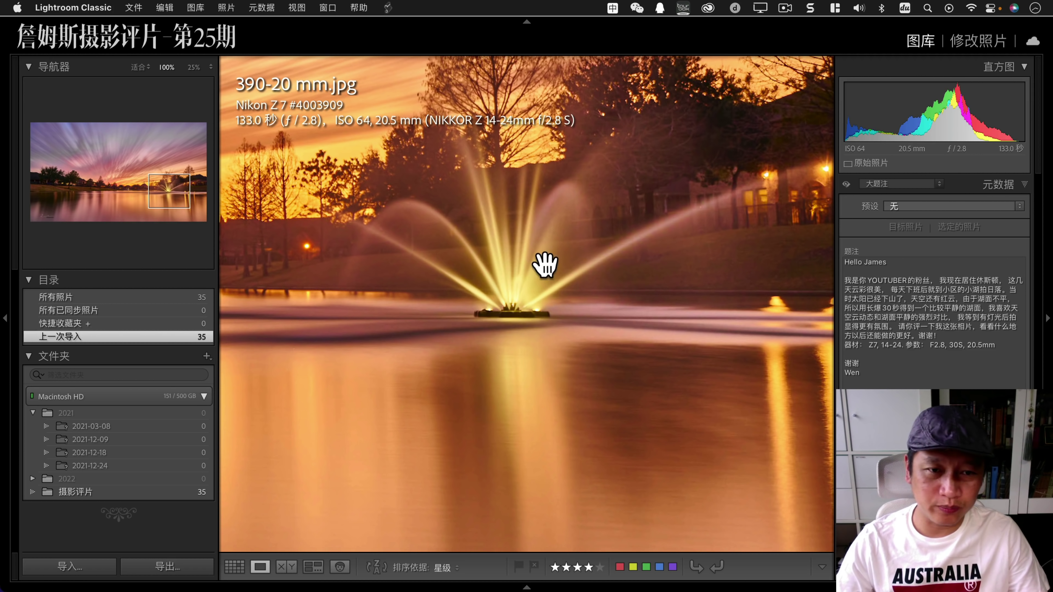
click(549, 307)
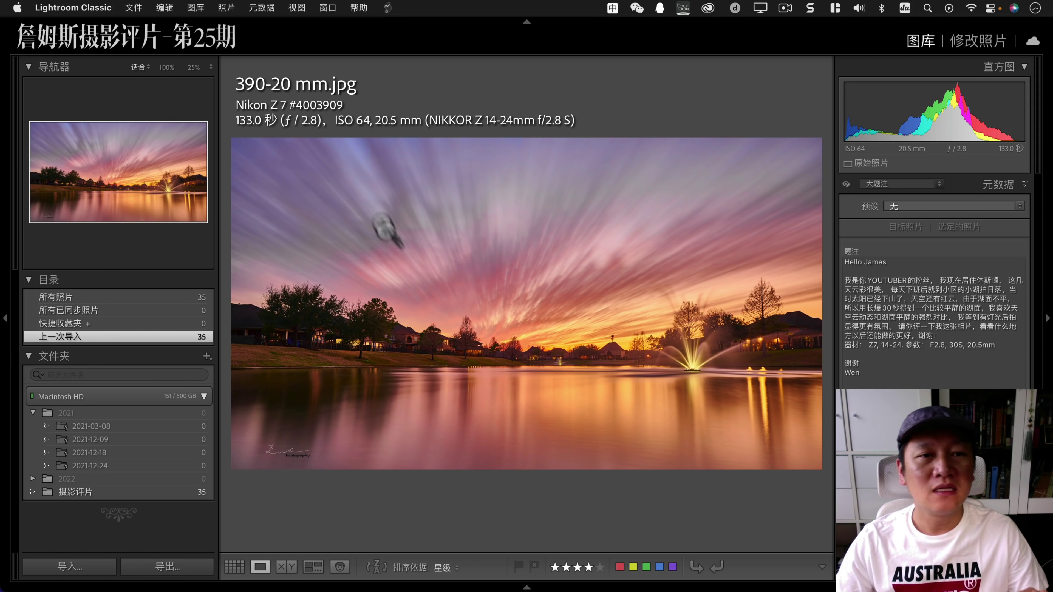
click(338, 180)
click(582, 399)
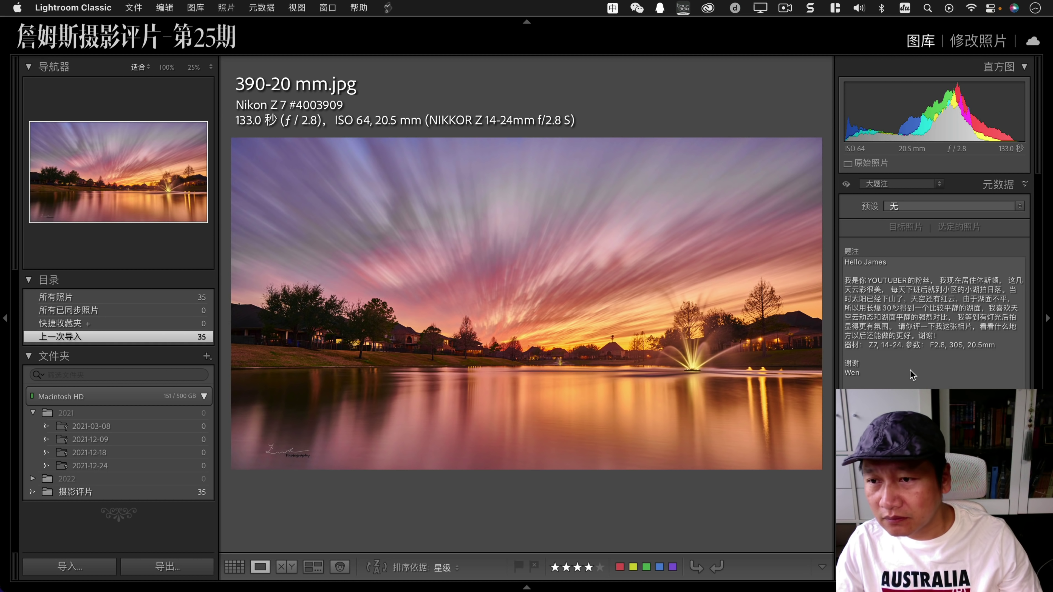
key(Right)
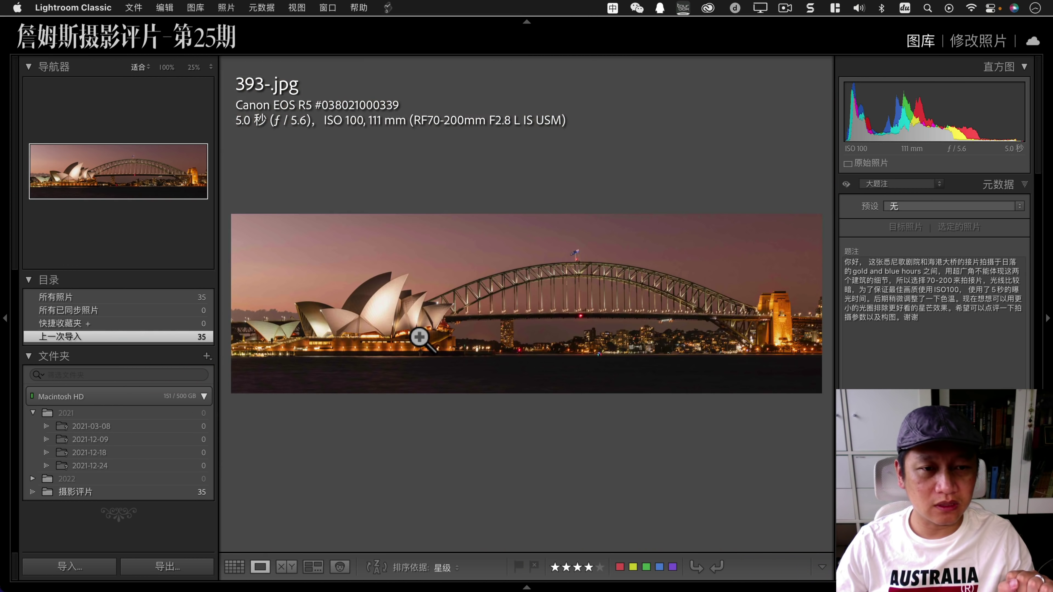
click(419, 336)
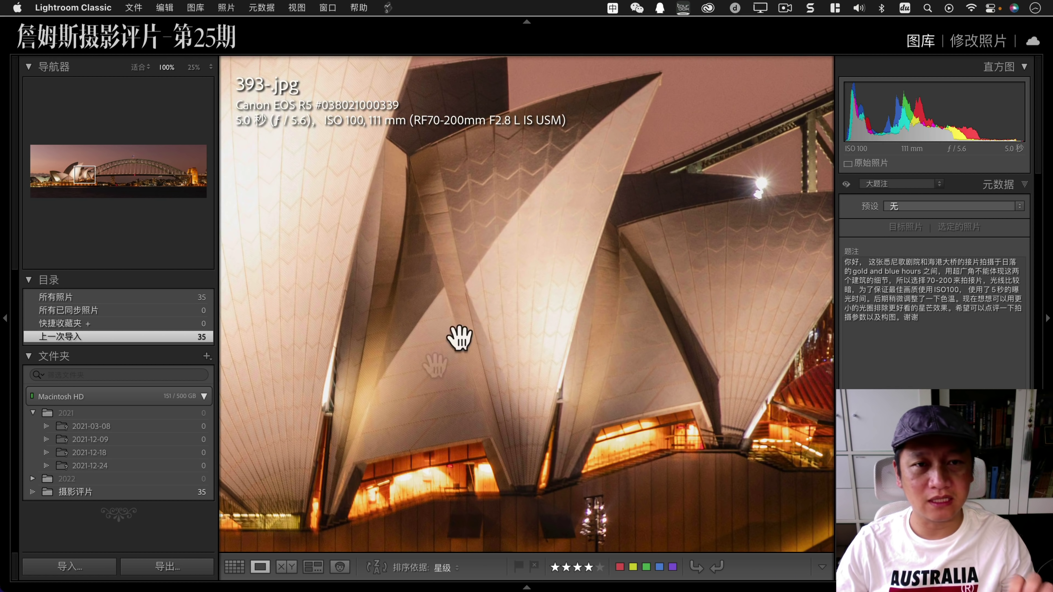
drag(459, 337, 435, 430)
drag(529, 365, 477, 366)
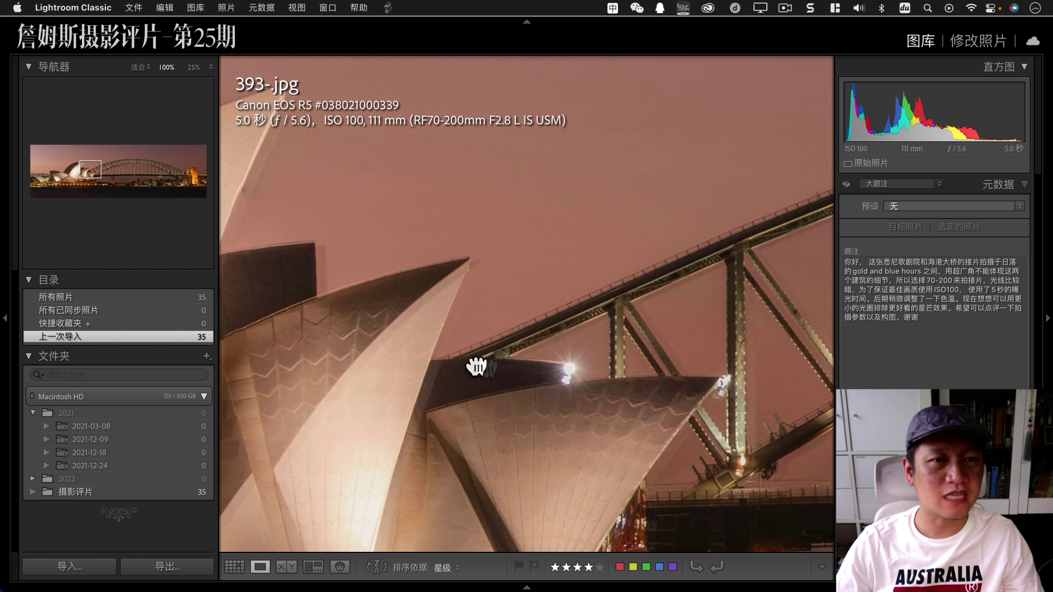
scroll(477, 365, right, 2)
scroll(597, 414, right, 5)
scroll(635, 426, right, 5)
scroll(607, 376, right, 5)
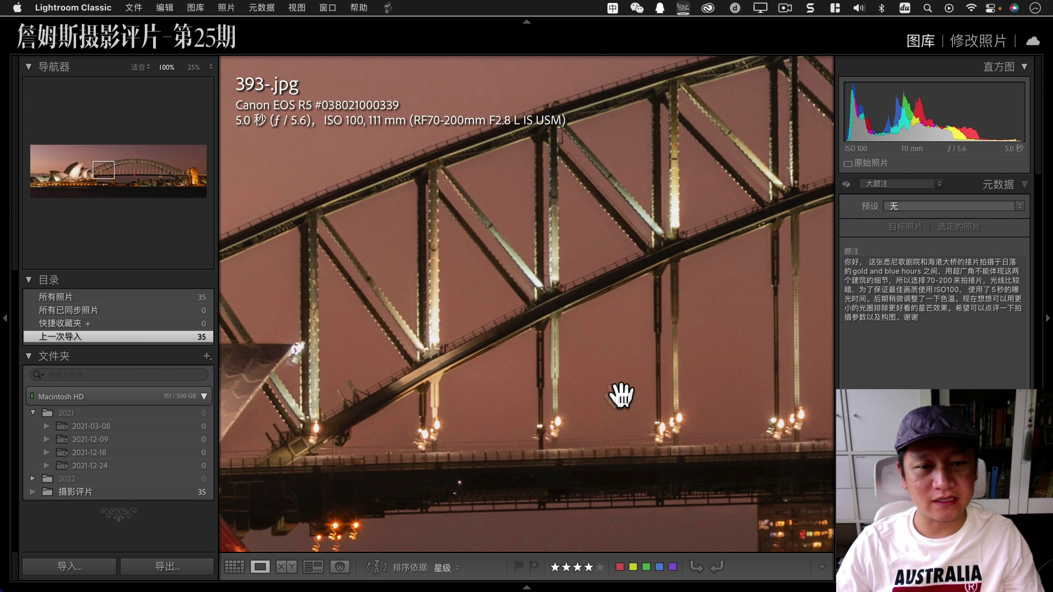
scroll(620, 395, right, 5)
scroll(597, 381, right, 5)
scroll(617, 381, right, 5)
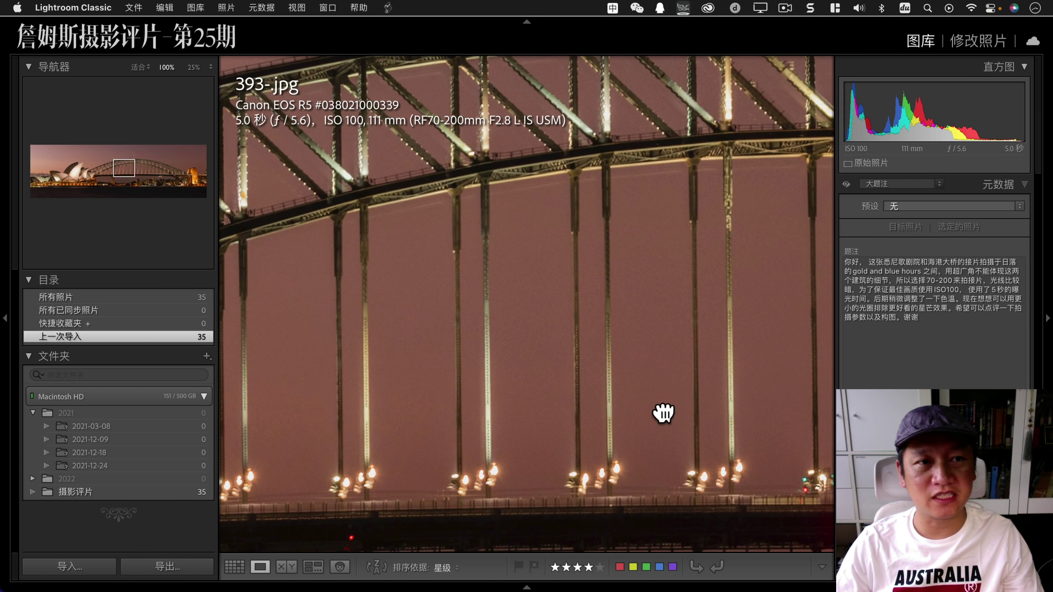
scroll(517, 393, right, 5)
scroll(569, 400, right, 5)
scroll(743, 423, right, 5)
scroll(661, 410, right, 5)
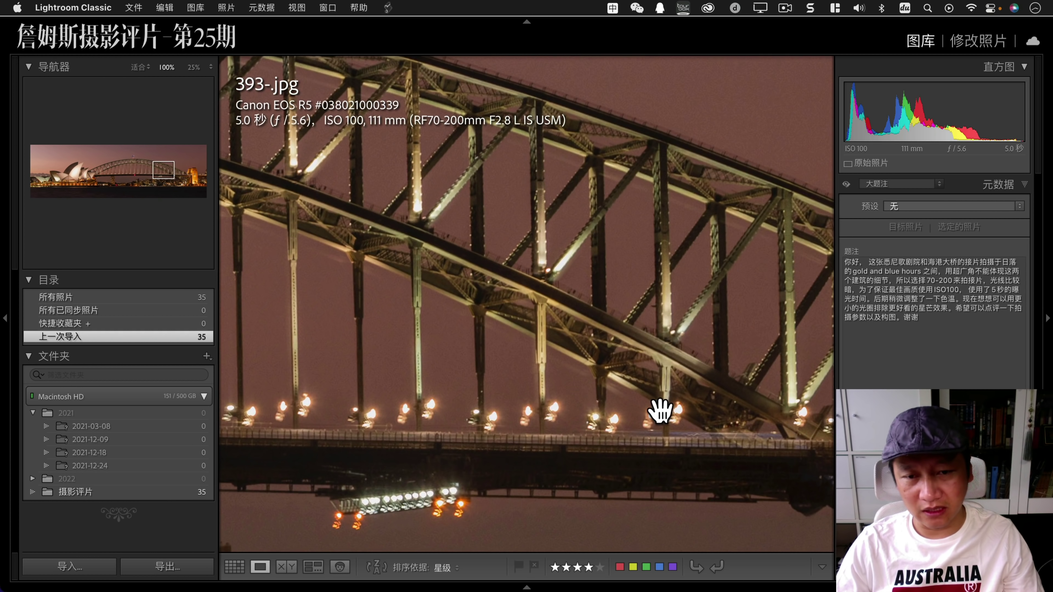
scroll(660, 410, right, 5)
scroll(454, 407, right, 5)
scroll(700, 405, right, 5)
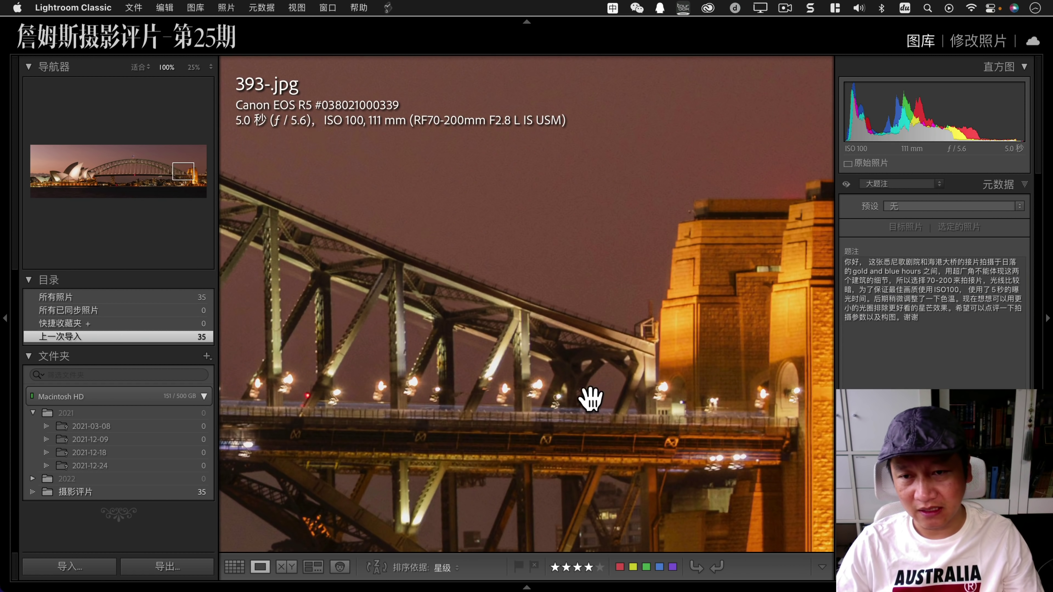
scroll(591, 399, right, 5)
click(630, 369)
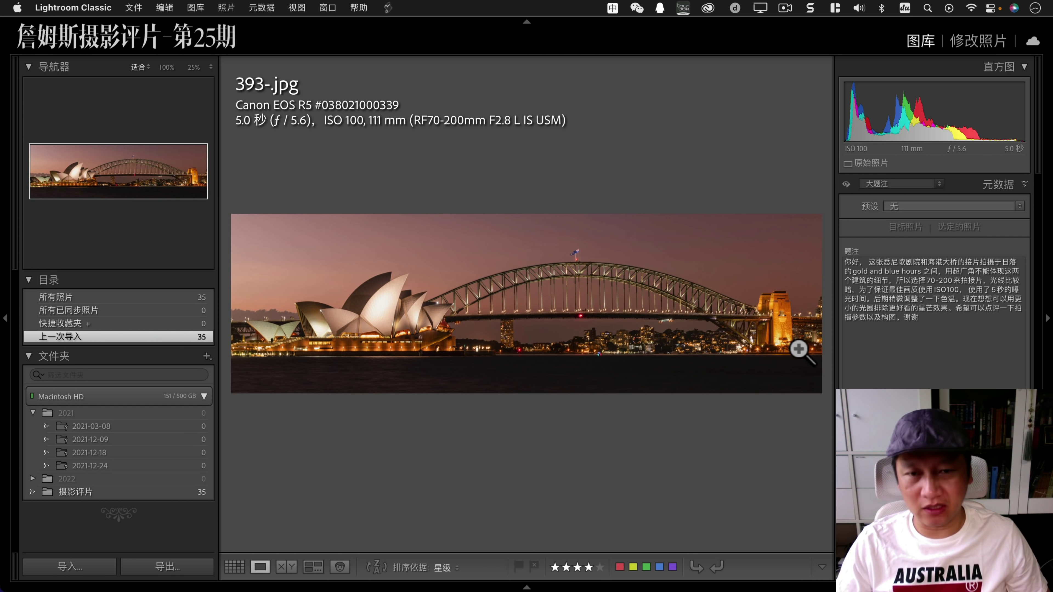
drag(341, 336, 444, 341)
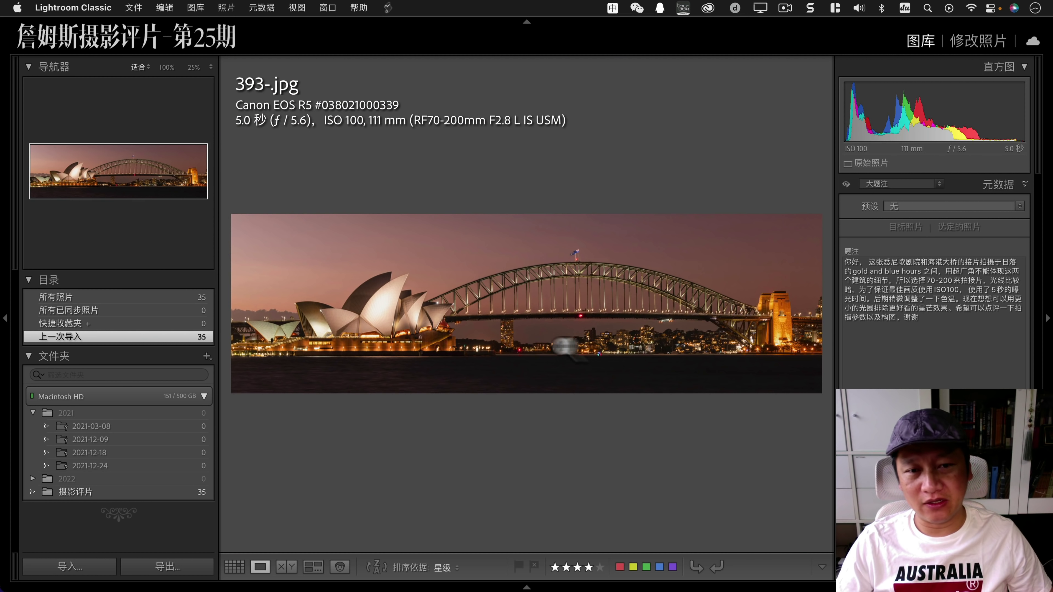
click(564, 346)
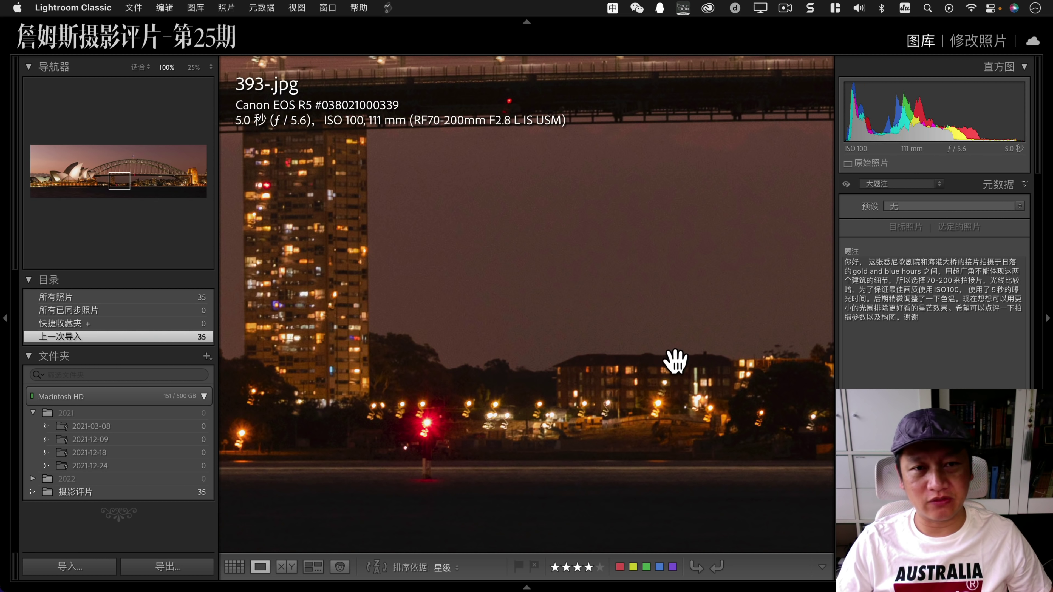
click(670, 368)
click(785, 340)
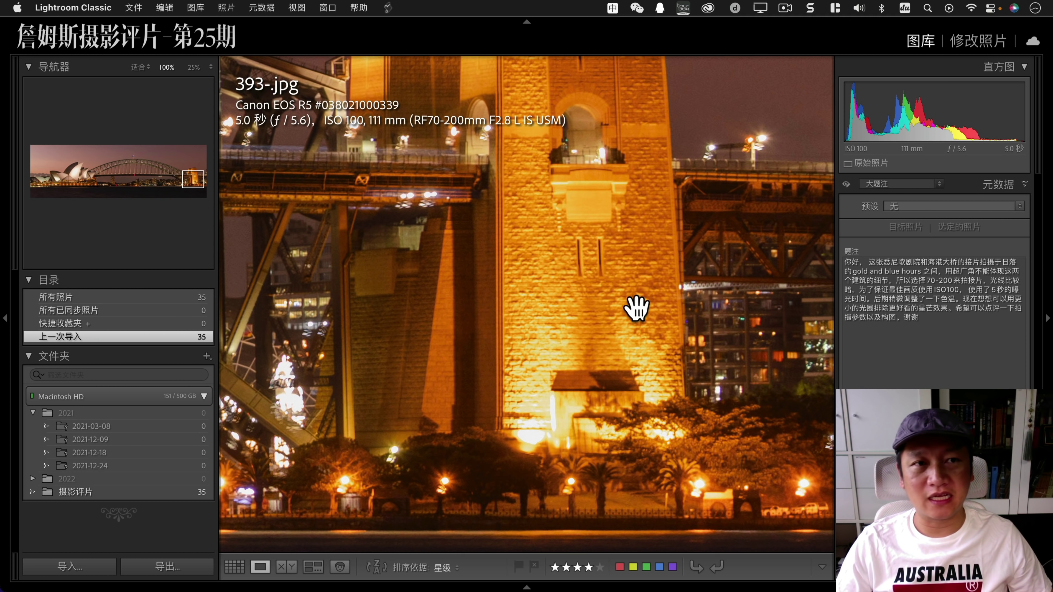
click(642, 315)
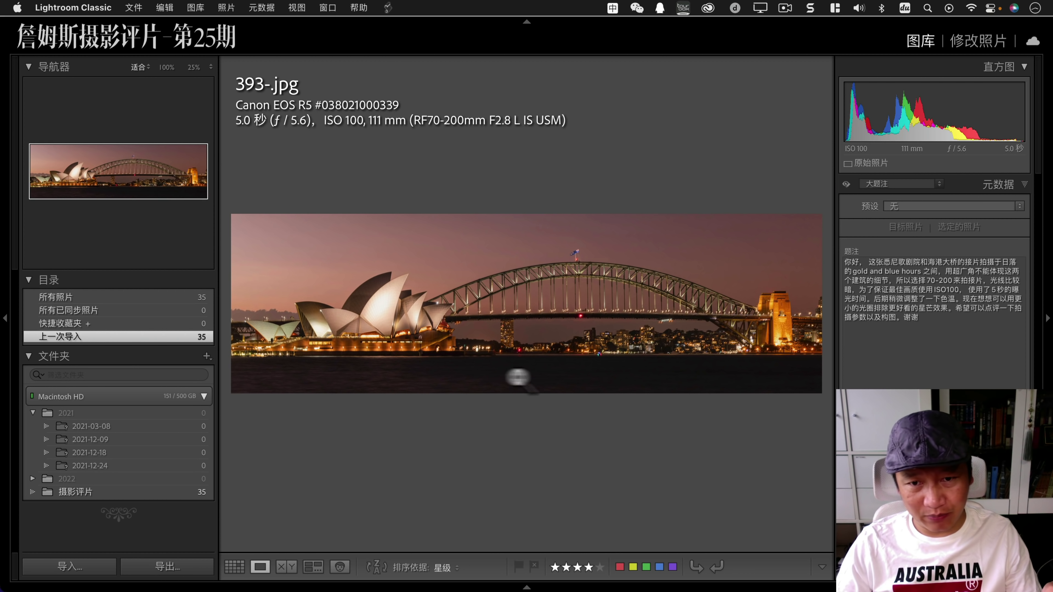
In Develop, add a linear gradient mask over the harbour water, rotated to the shoreline.
click(983, 41)
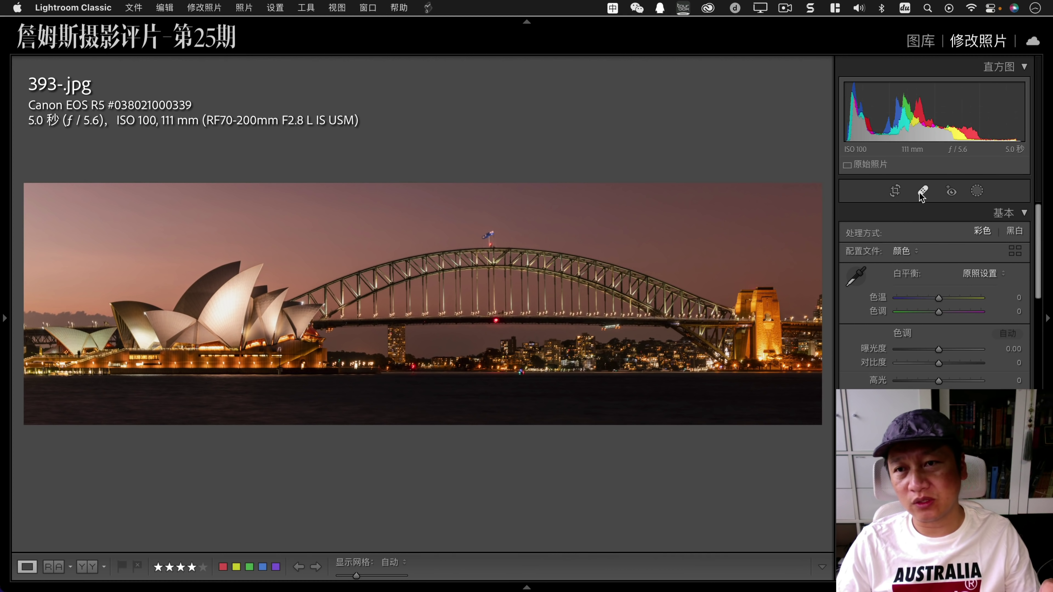
click(979, 193)
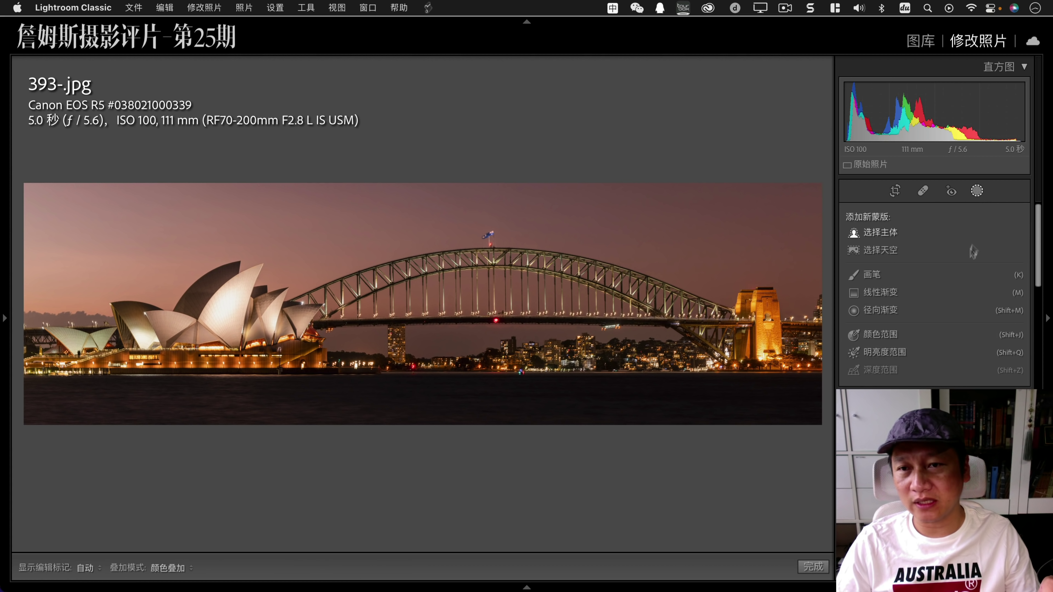
click(887, 293)
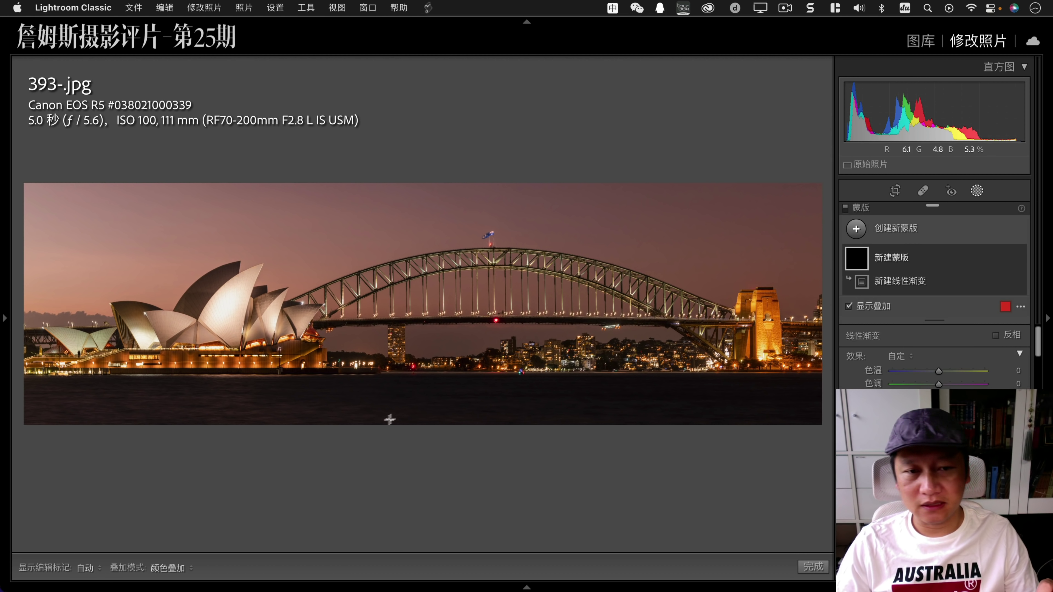
drag(394, 412, 395, 328)
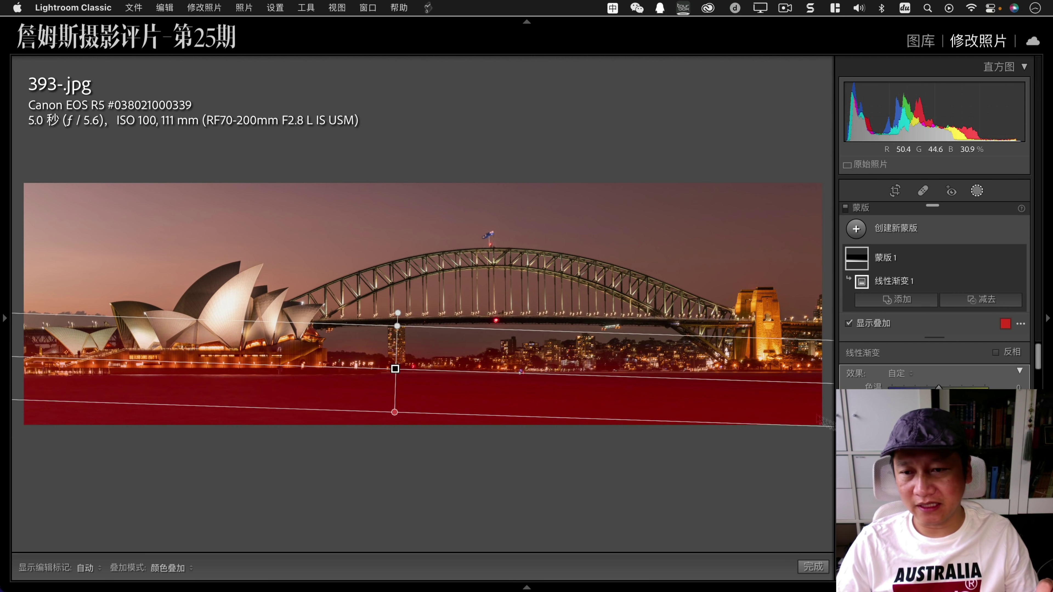
key(o)
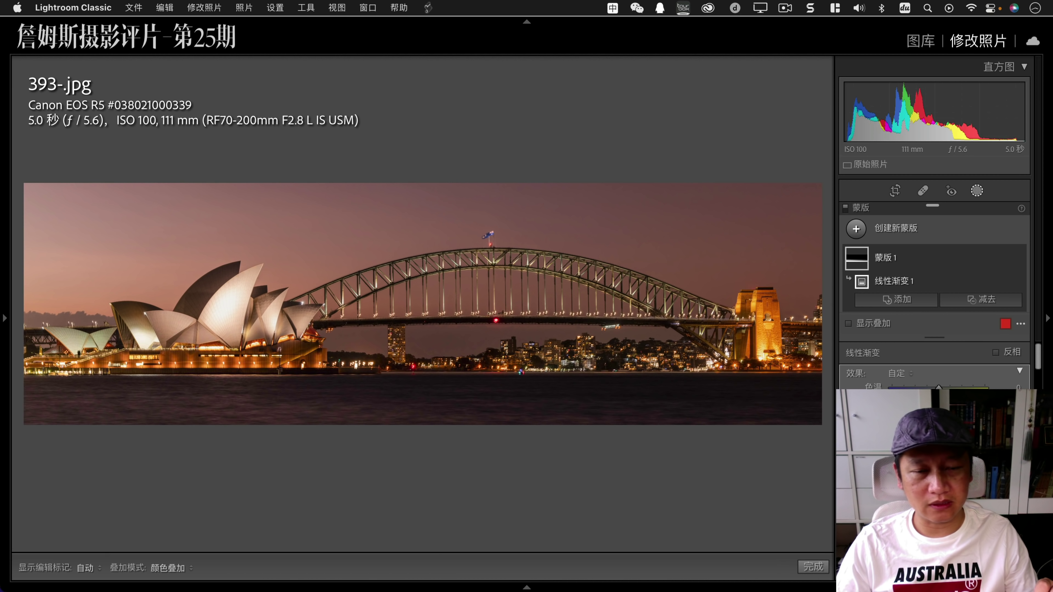
mouse_move(738, 376)
mouse_down()
mouse_move(741, 387)
mouse_move(740, 376)
mouse_up()
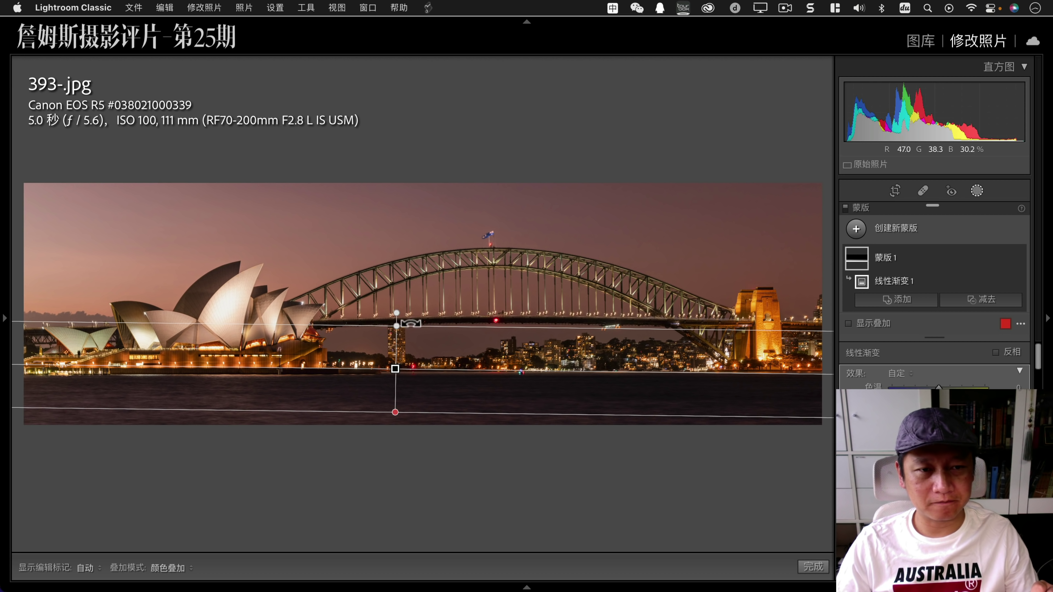
drag(399, 323, 395, 300)
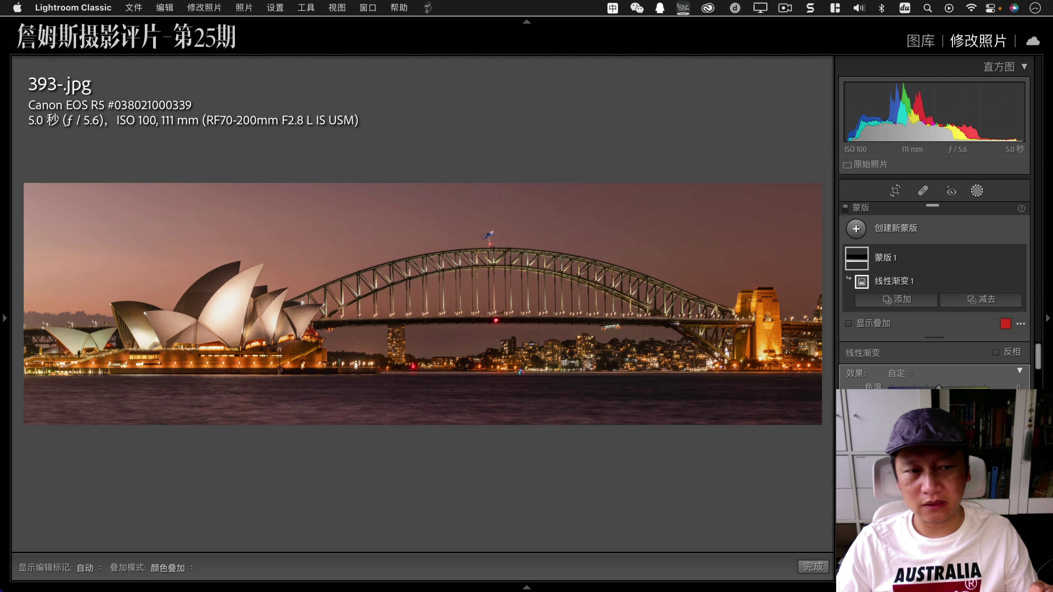
click(813, 567)
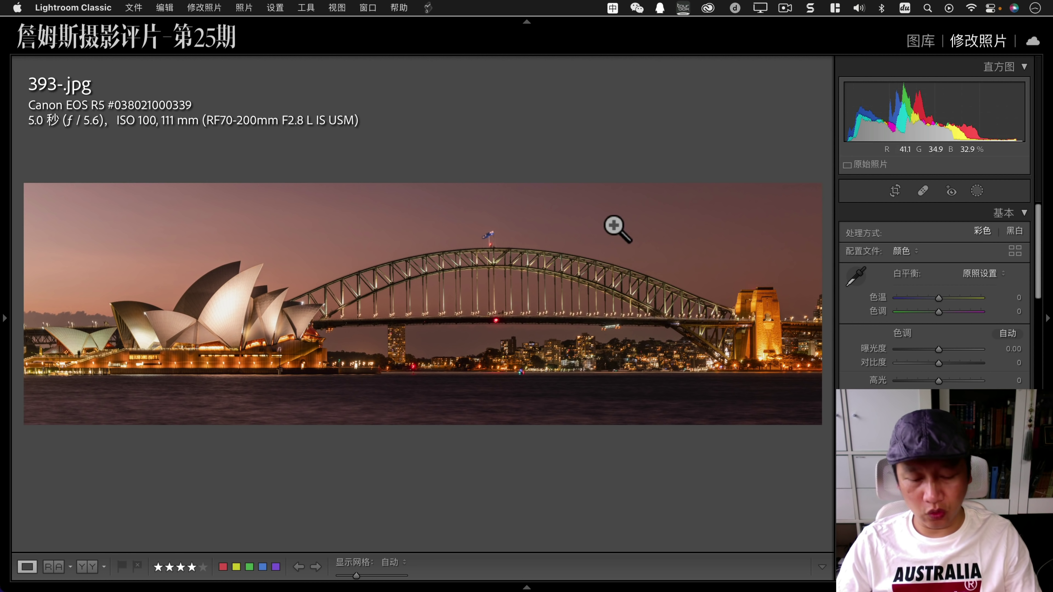
Compare before and after on the water, zooming in and back out.
key(y)
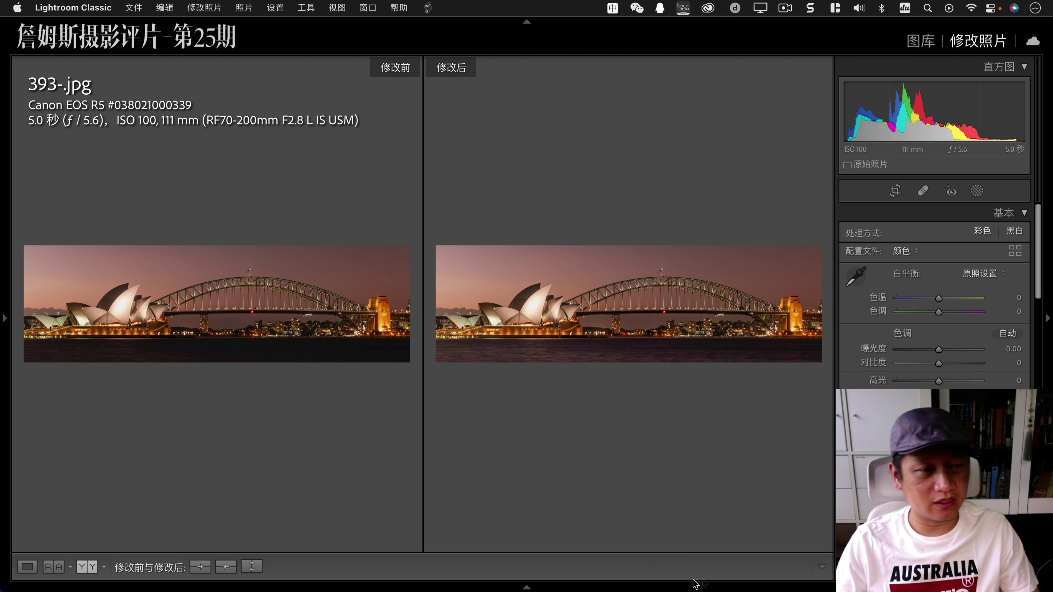
click(705, 322)
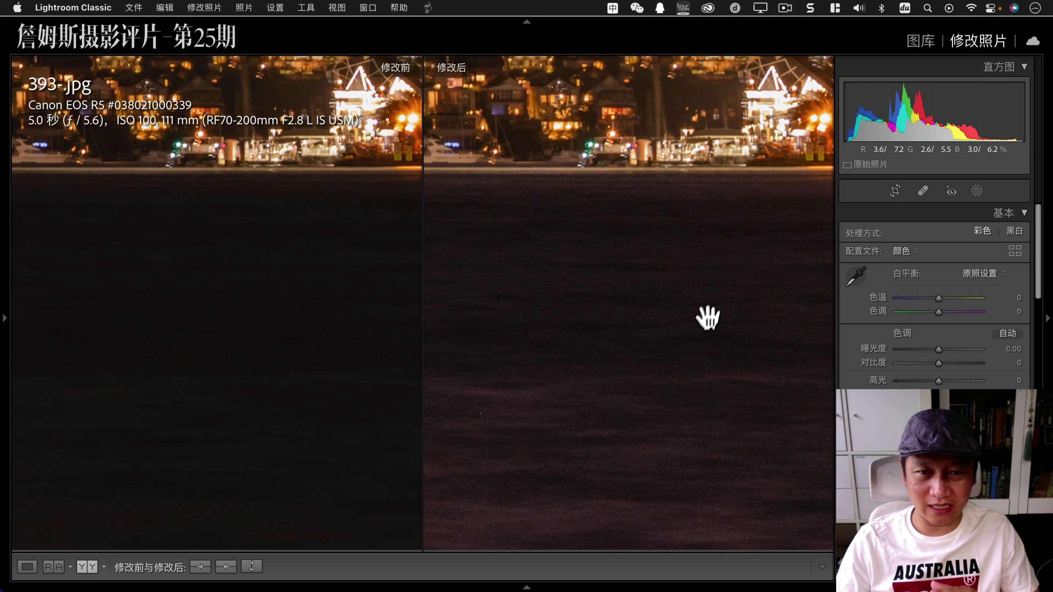
click(677, 331)
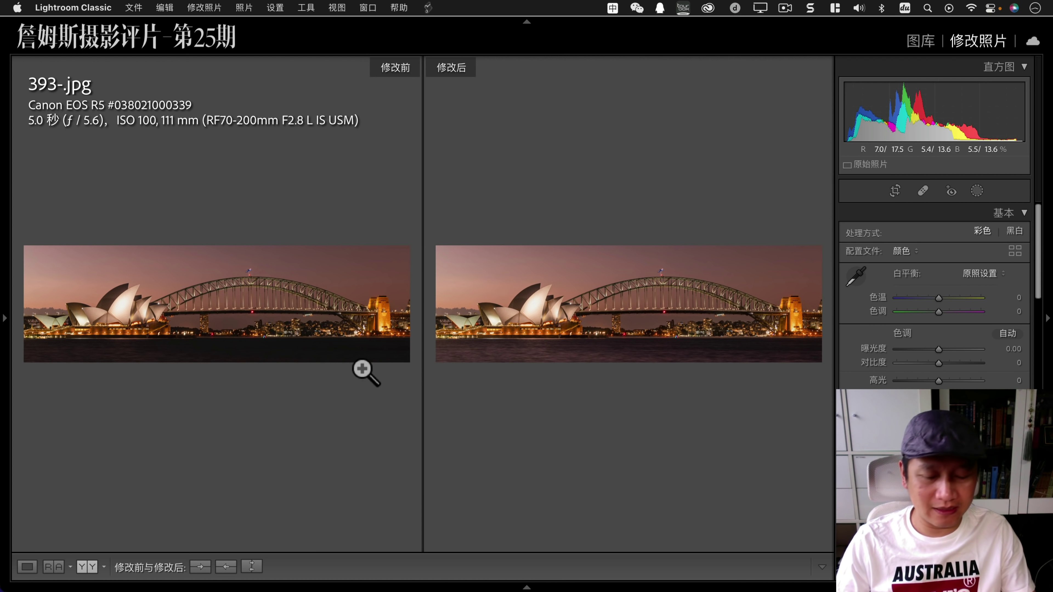
key(y)
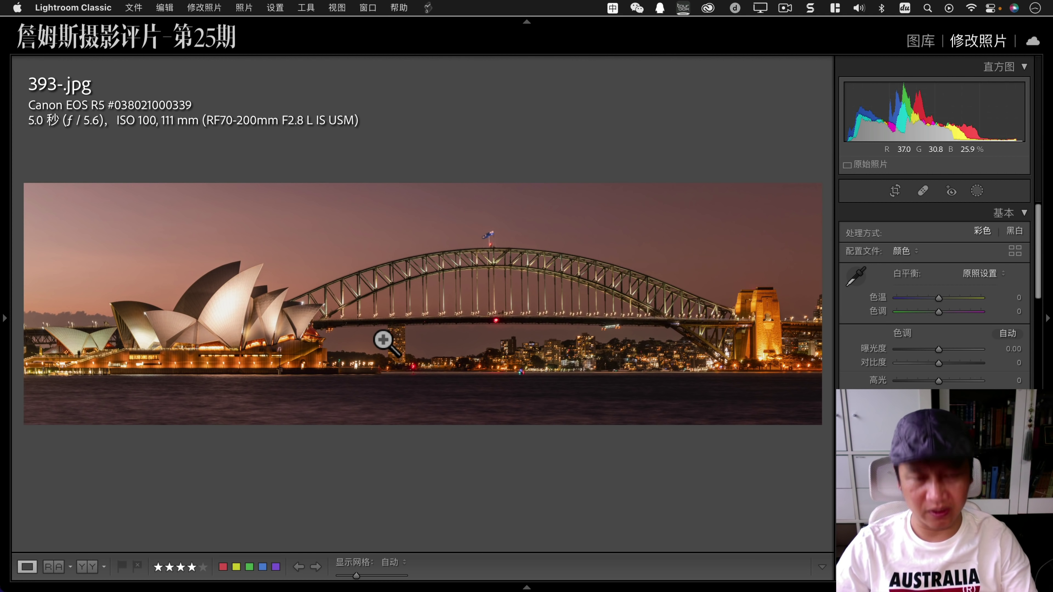
From the grid, open seascape 383-.jpg large and inspect its surf at 100%.
key(g)
click(583, 368)
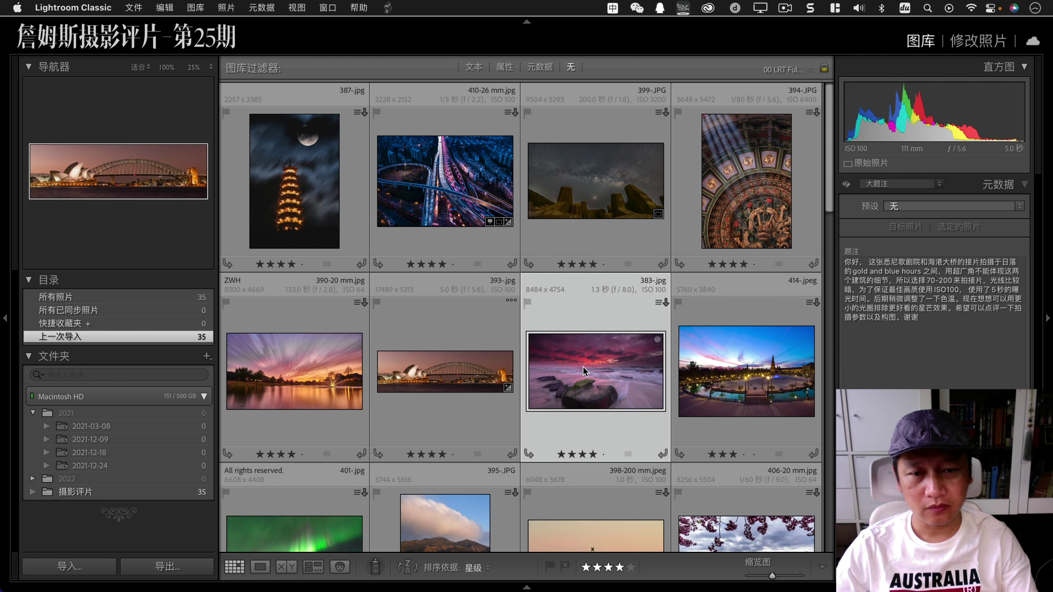
double_click(584, 368)
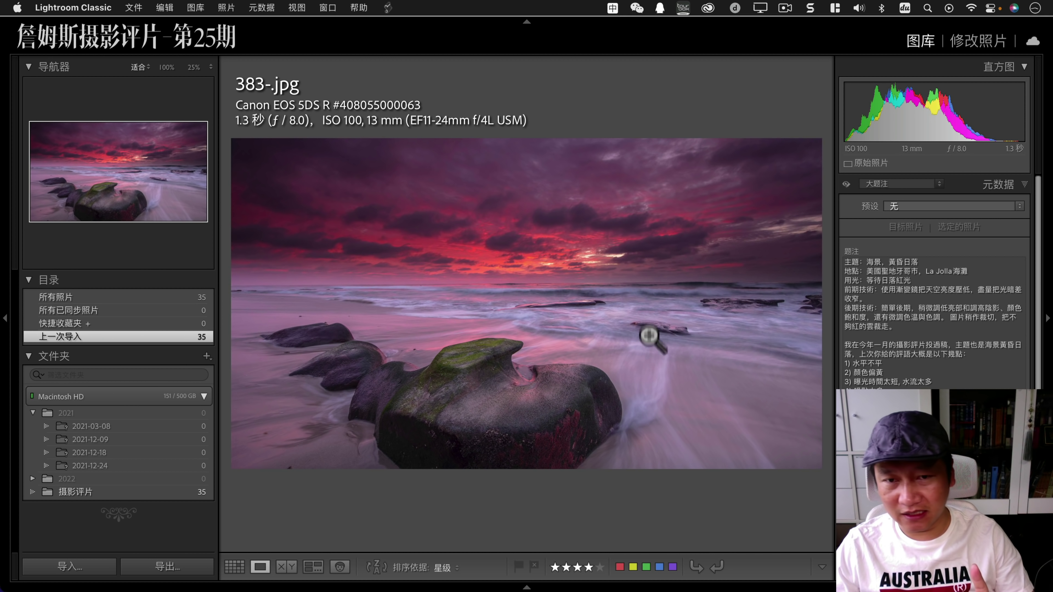
click(642, 306)
drag(693, 320, 635, 365)
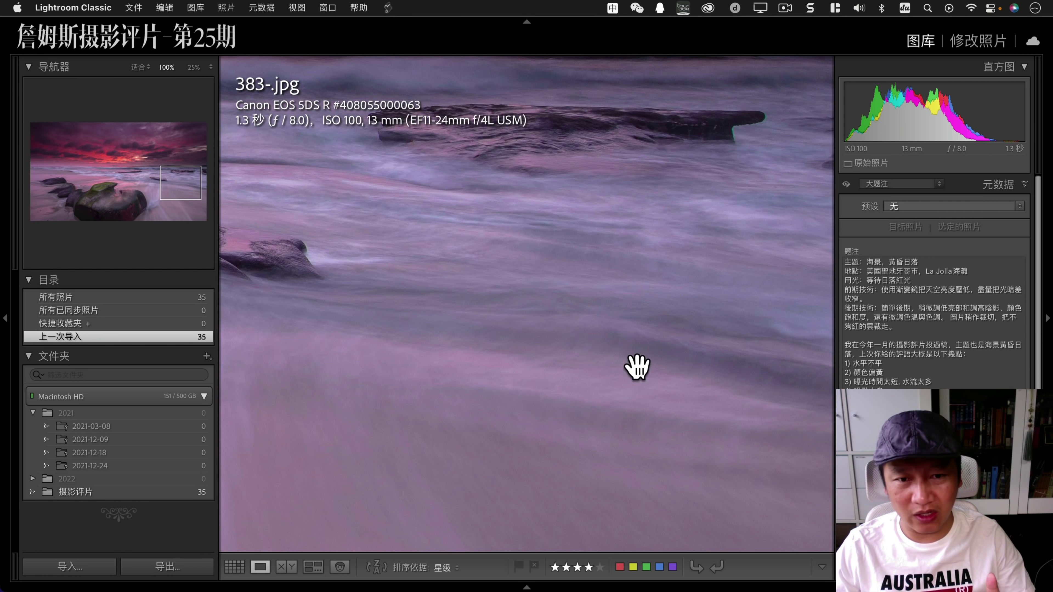
click(656, 374)
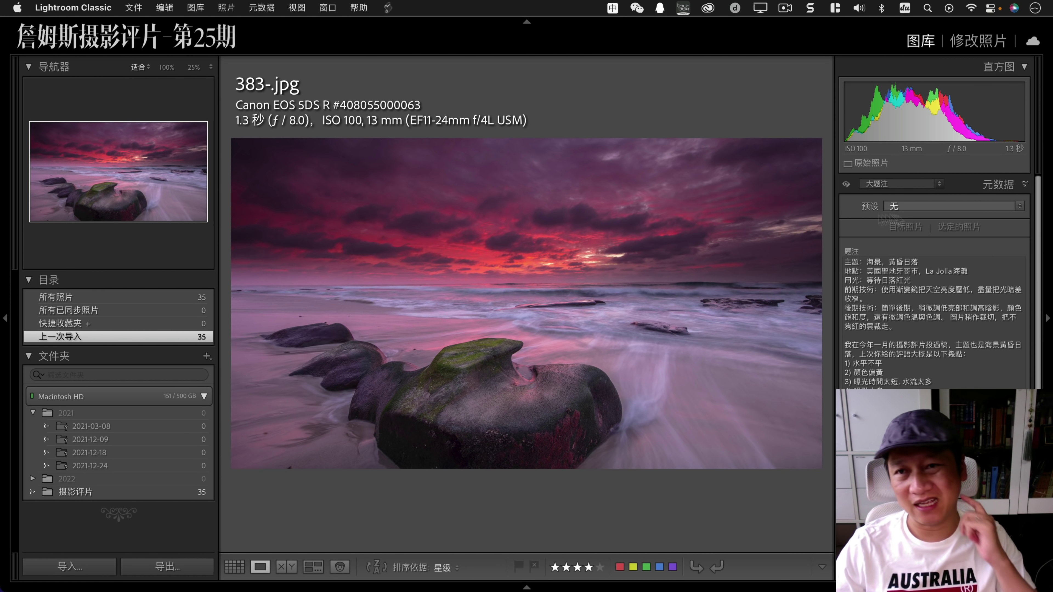
In Develop, set Auto white balance and greener Tint, compare before and after, then reset.
click(973, 41)
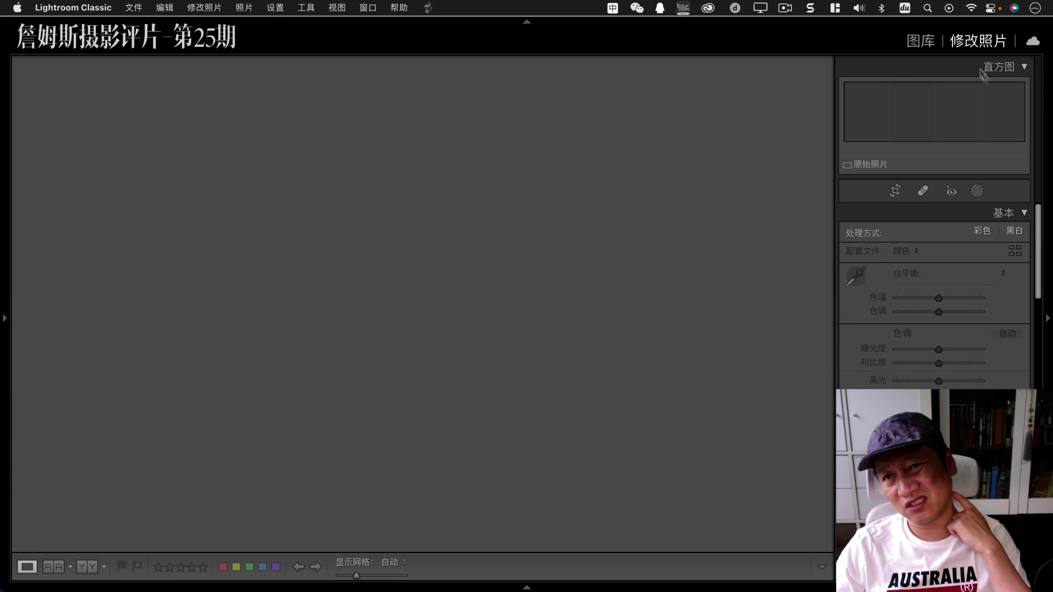
click(912, 253)
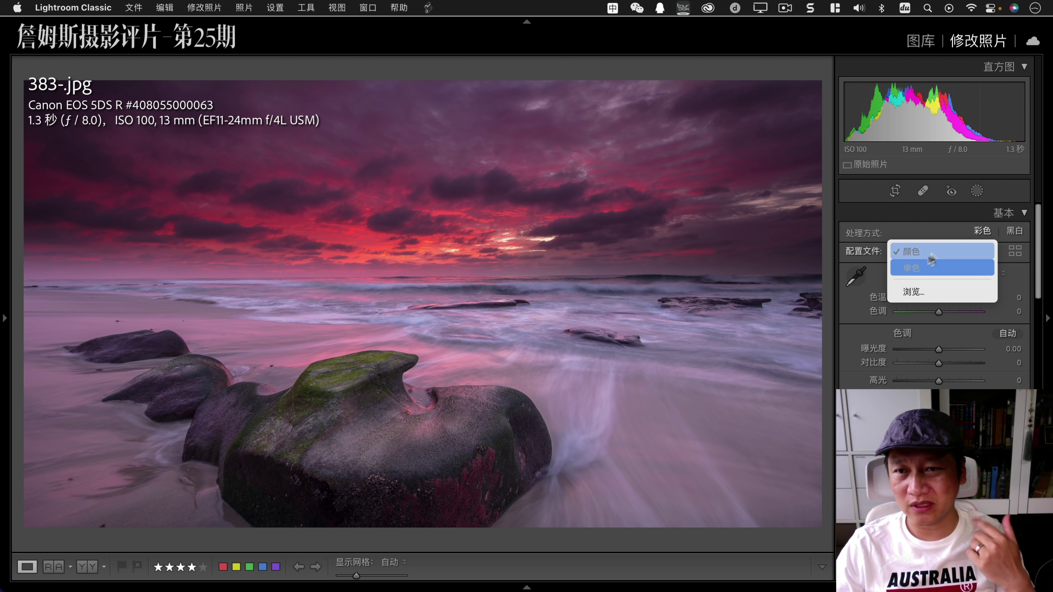
click(953, 274)
click(982, 273)
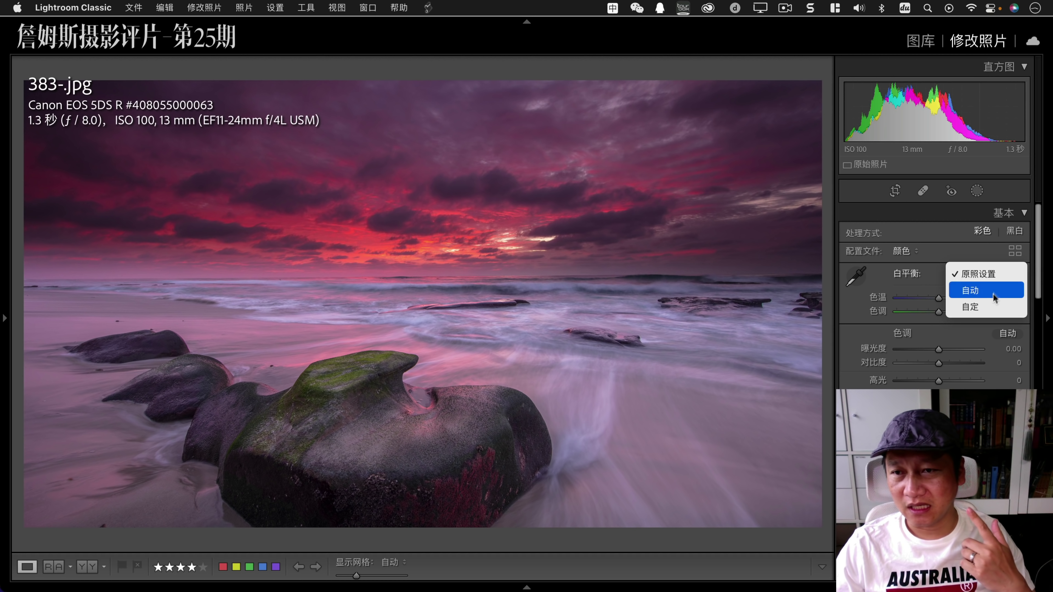
click(990, 293)
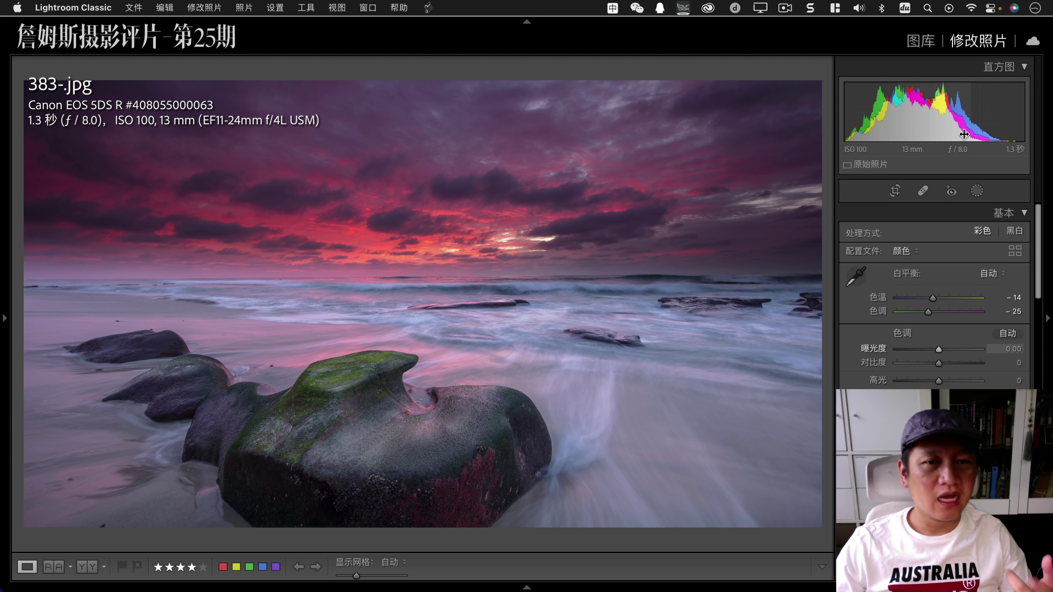
drag(926, 312, 924, 317)
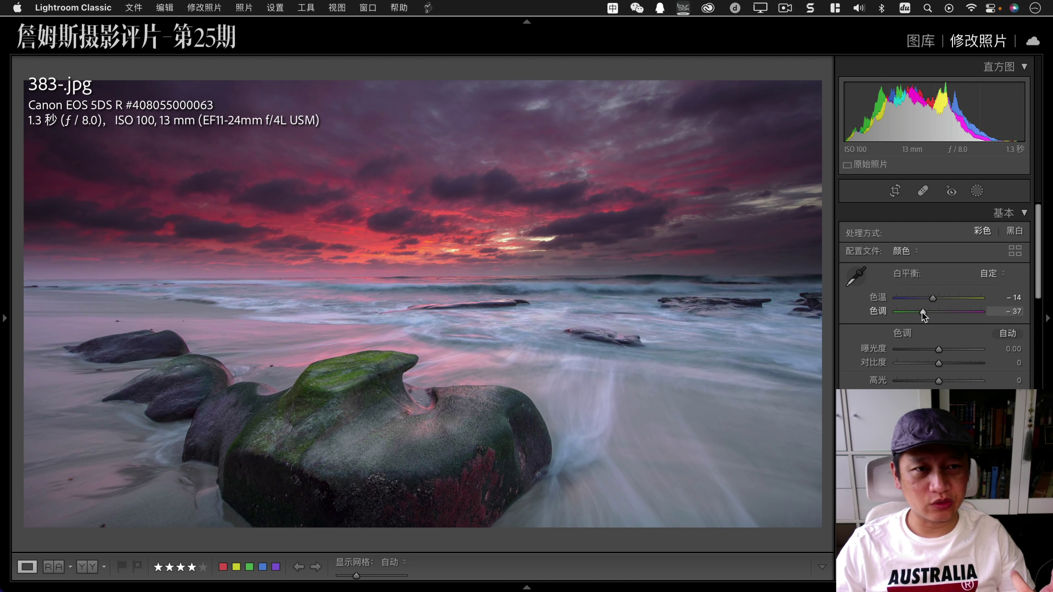
key(y)
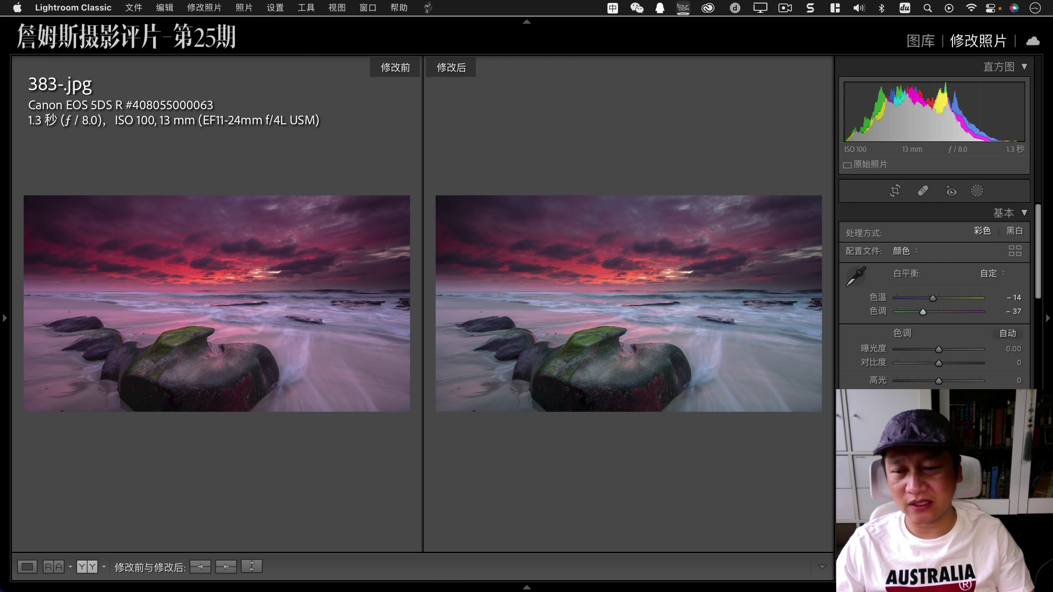
click(200, 567)
key(y)
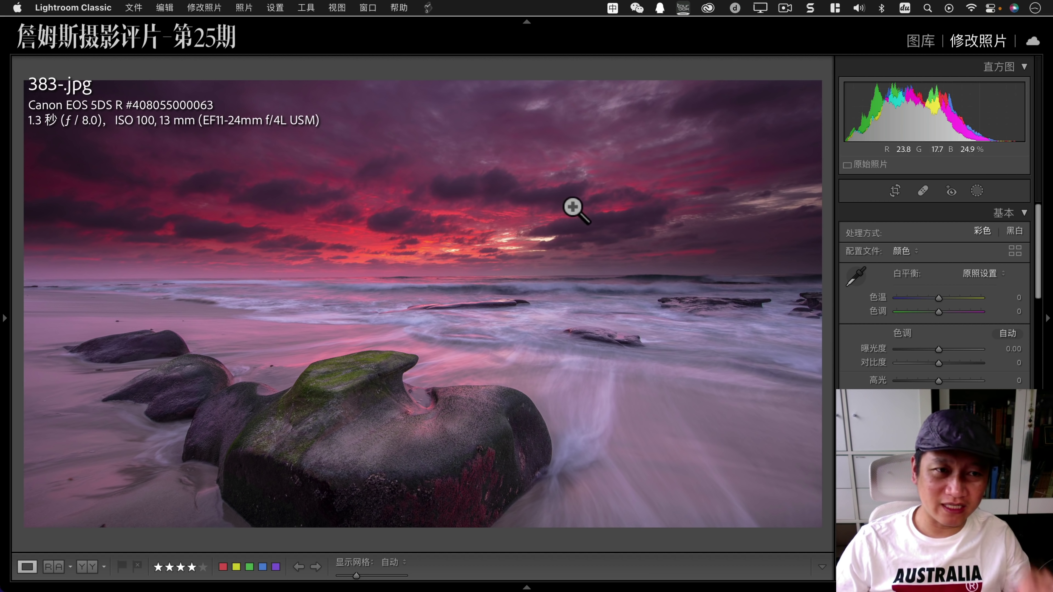
Add a Select Sky mask with the overlay hidden, then return to the grid.
click(588, 230)
click(581, 285)
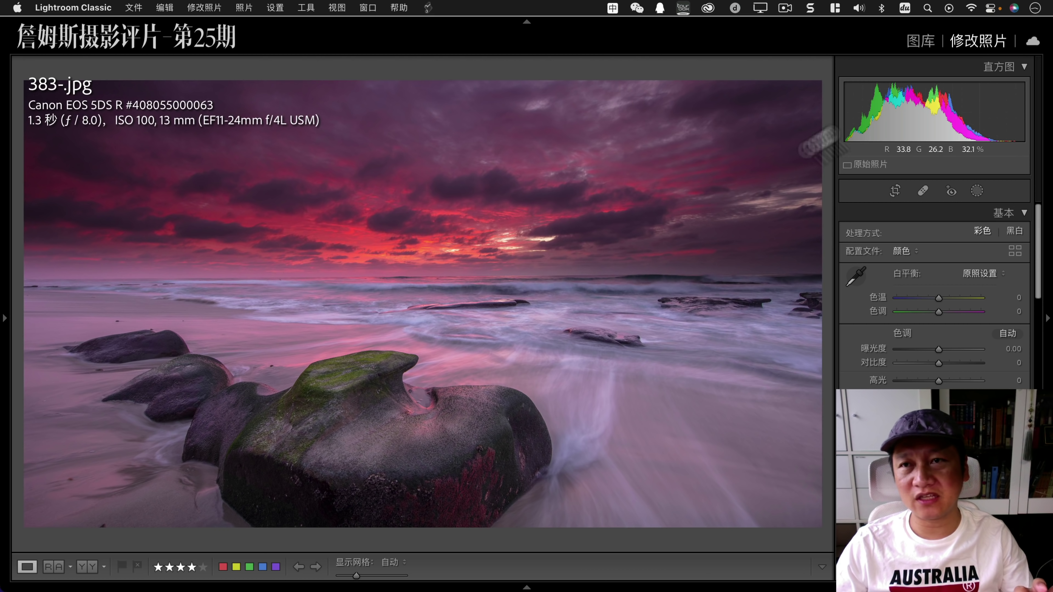
click(977, 191)
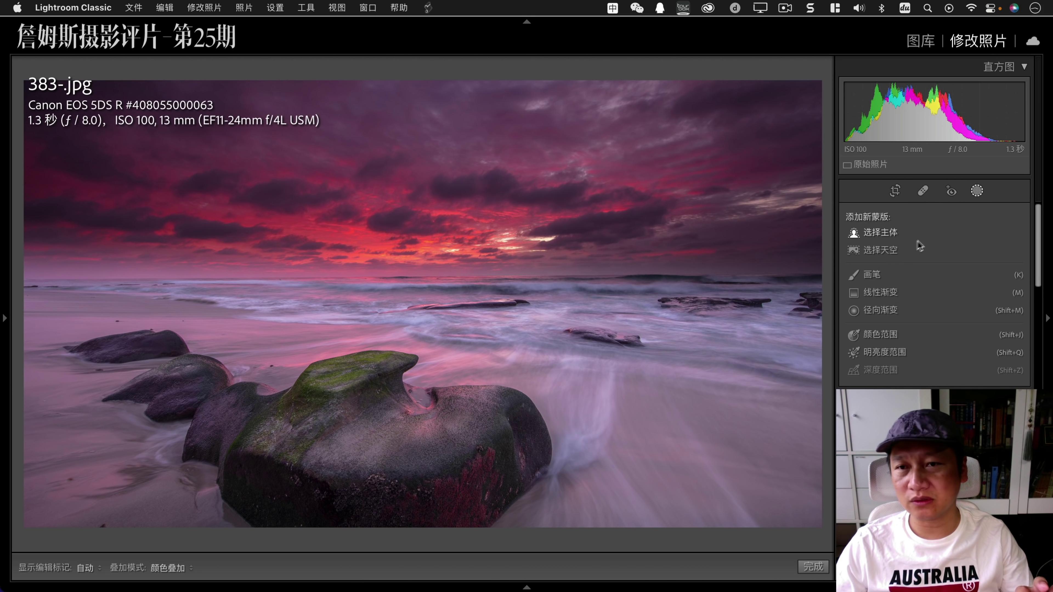
click(891, 251)
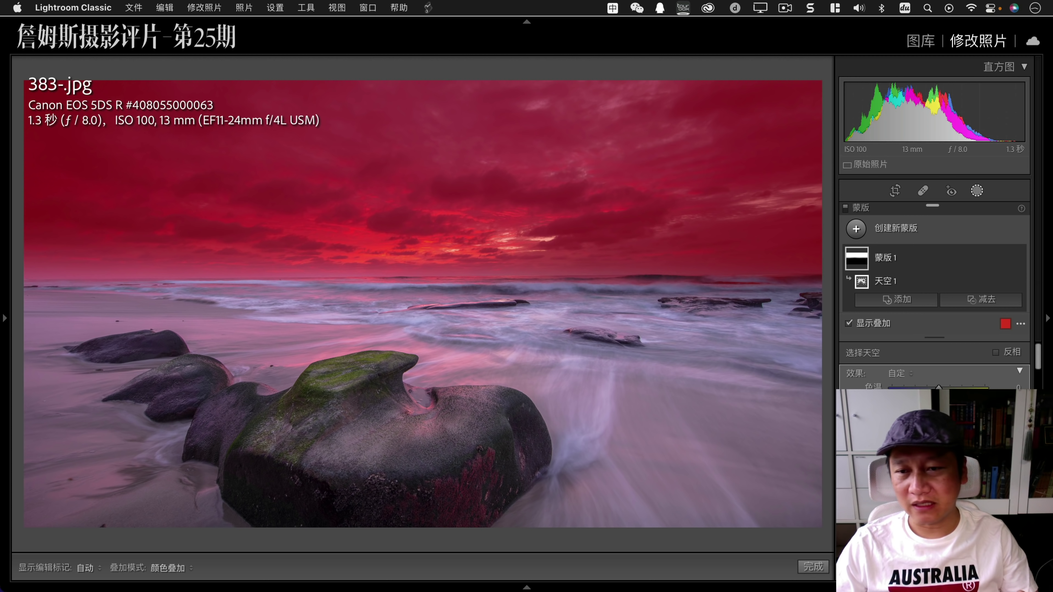
key(o)
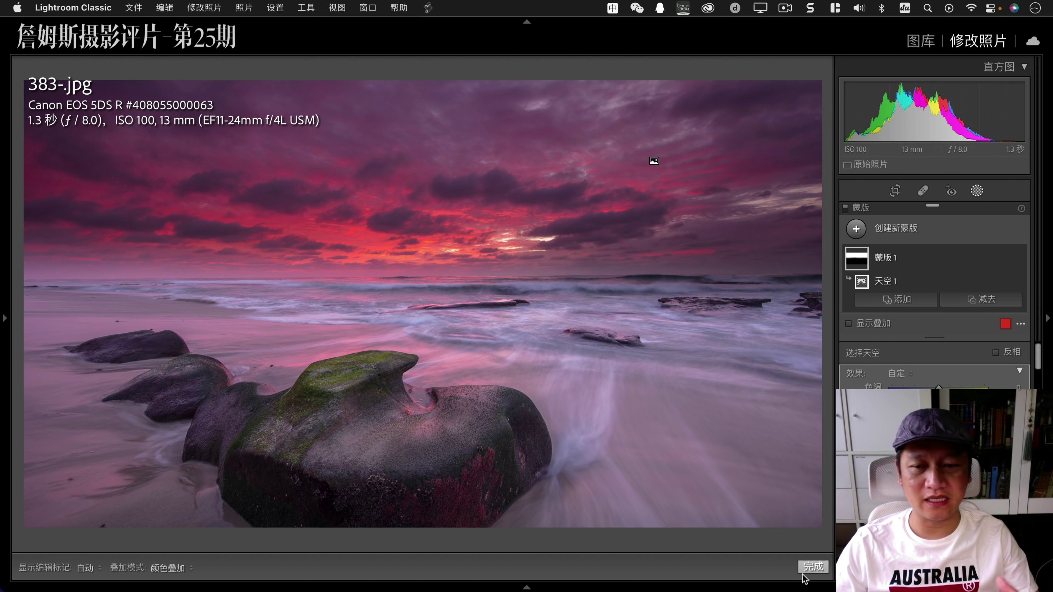
click(812, 567)
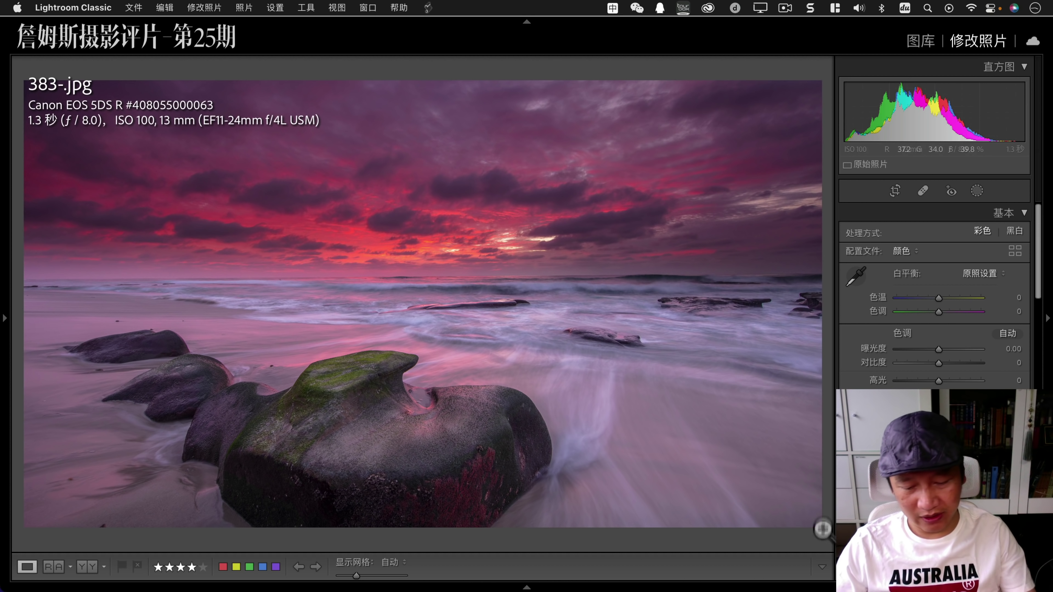
key(g)
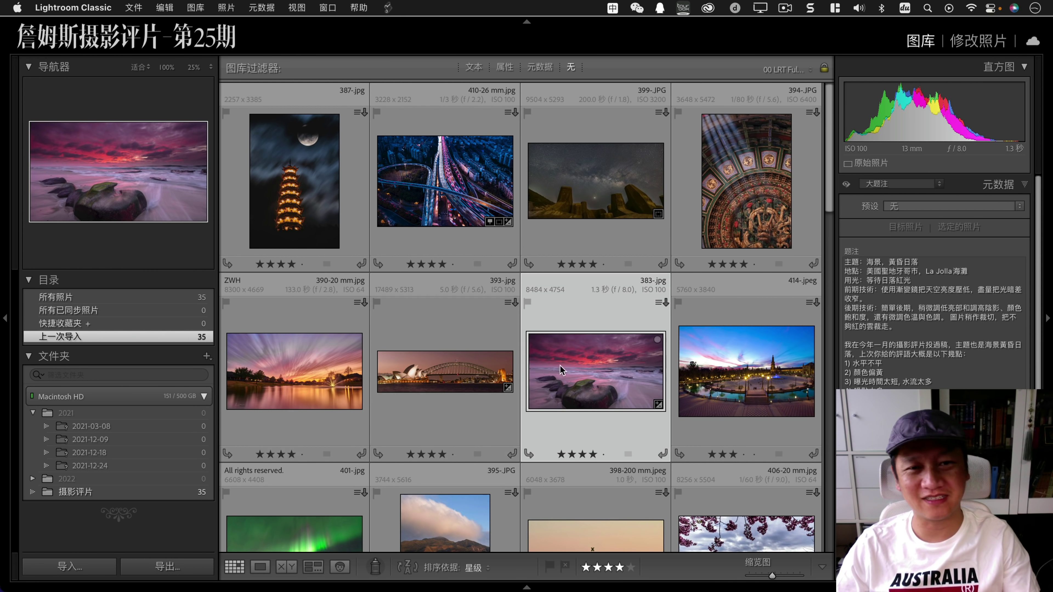
Open the dusk plaza photo 414-.jpeg large and zoom in briefly to check its detail.
double_click(729, 376)
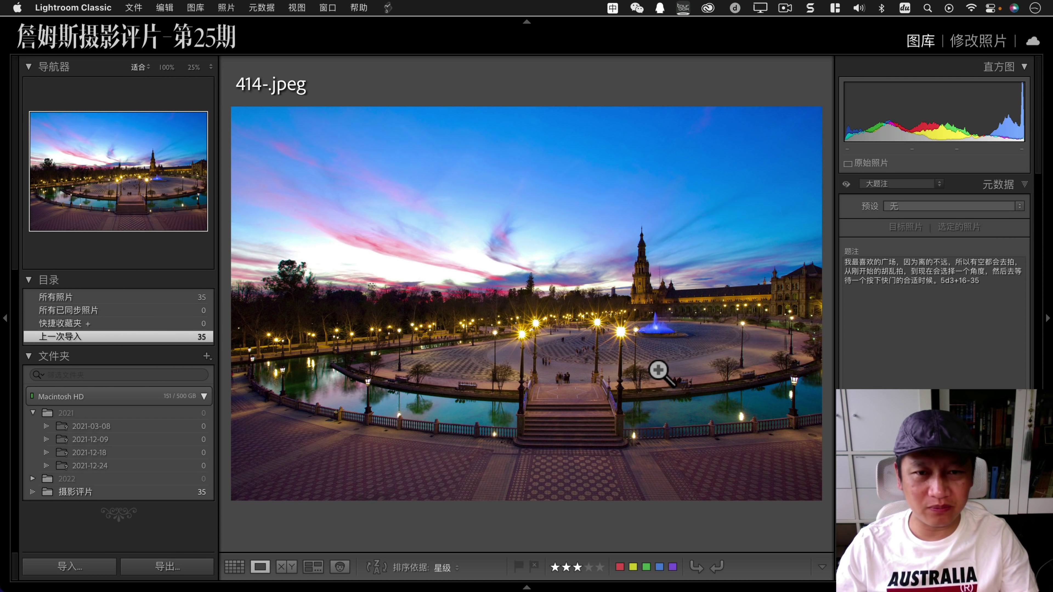
click(655, 336)
click(588, 399)
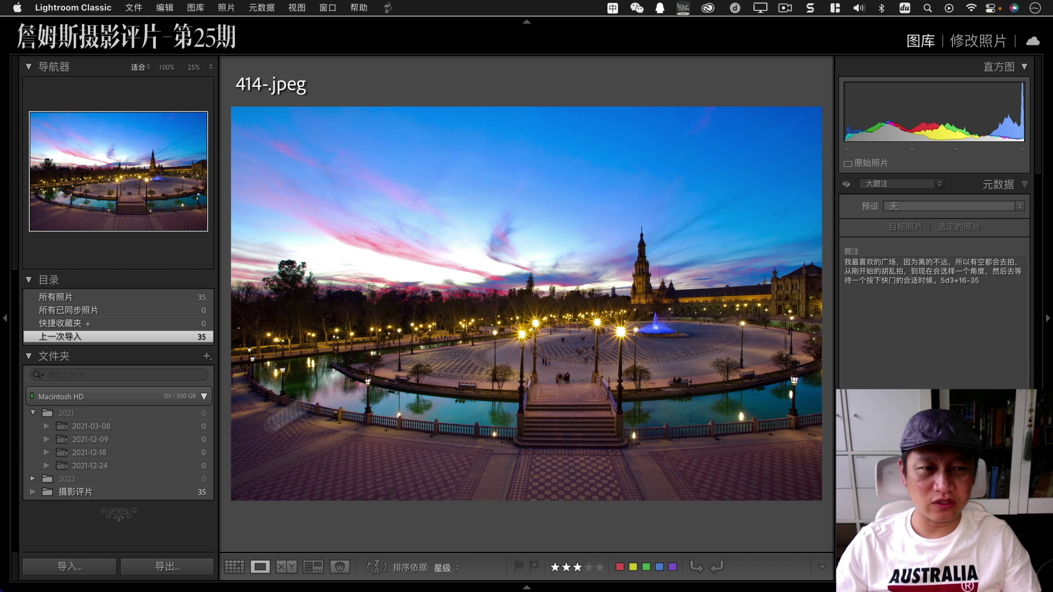
In Develop, crop 414-.jpeg by trimming sky from the top and paving from the bottom.
key(d)
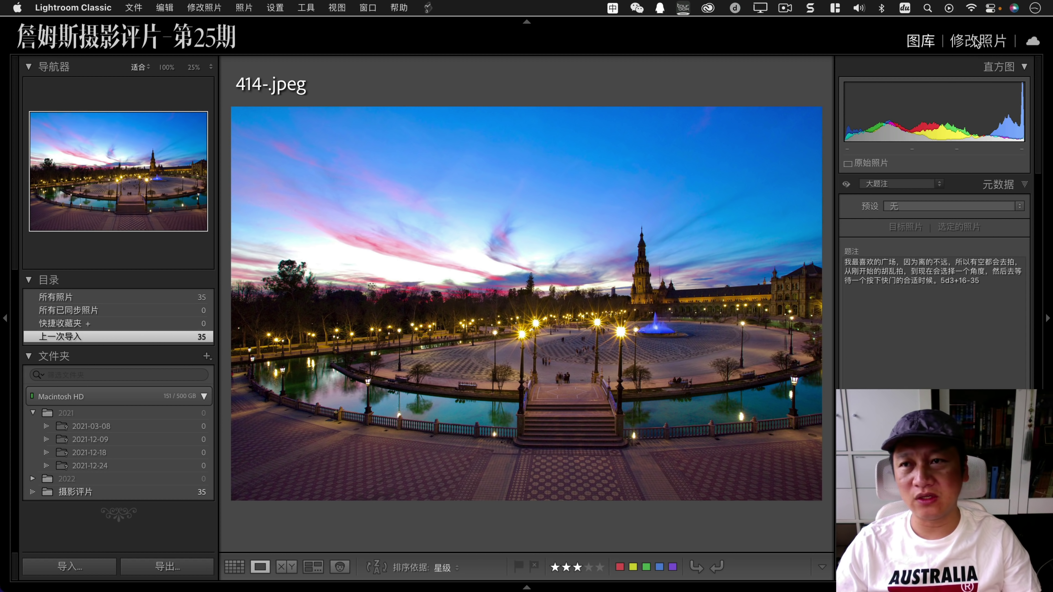
click(895, 190)
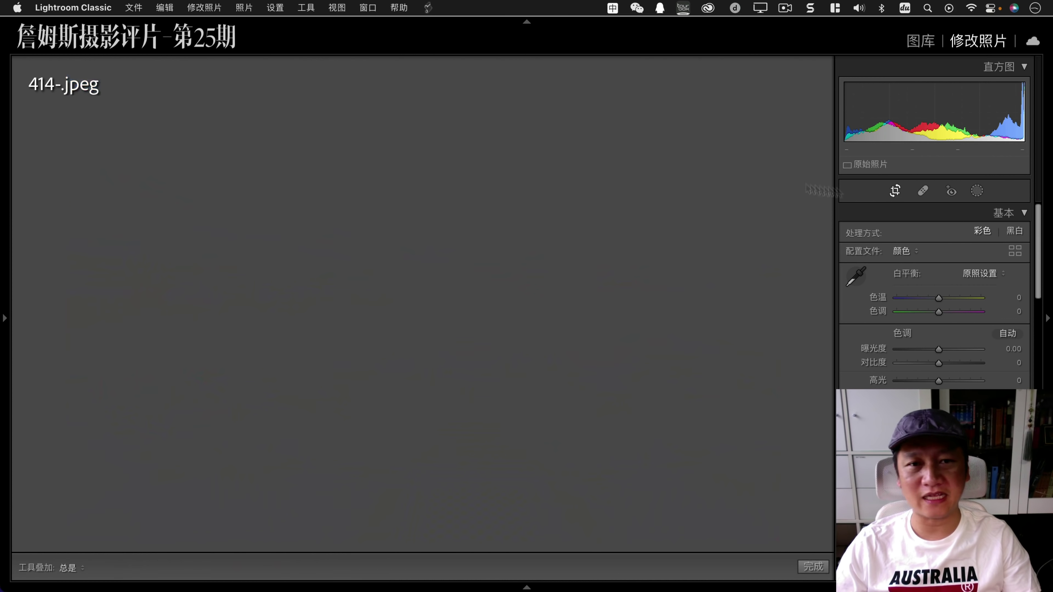
mouse_move(426, 69)
mouse_down()
mouse_move(426, 96)
mouse_move(456, 59)
mouse_move(424, 114)
mouse_up()
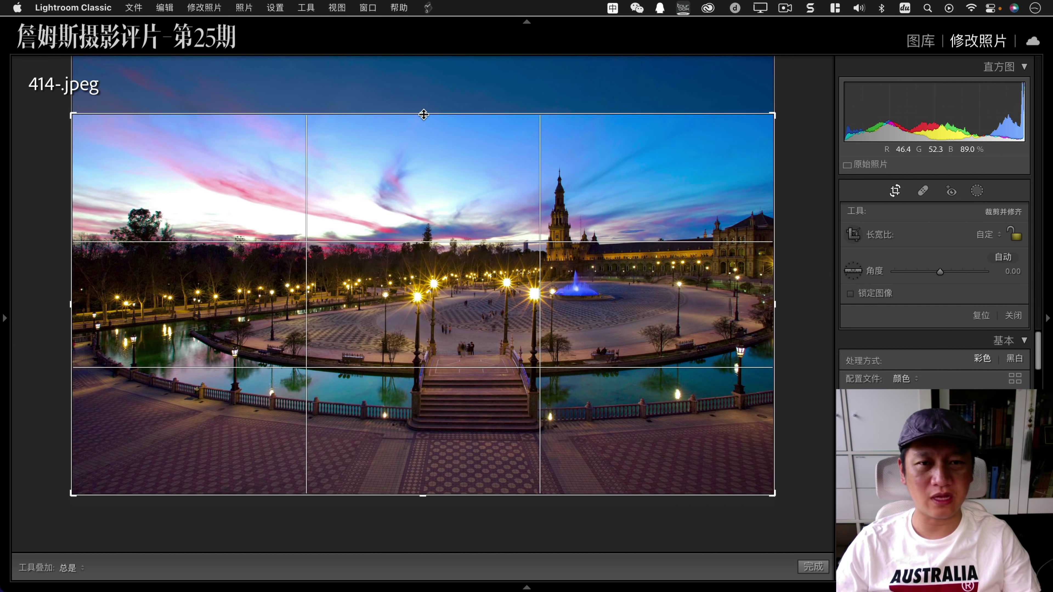
drag(425, 496, 432, 480)
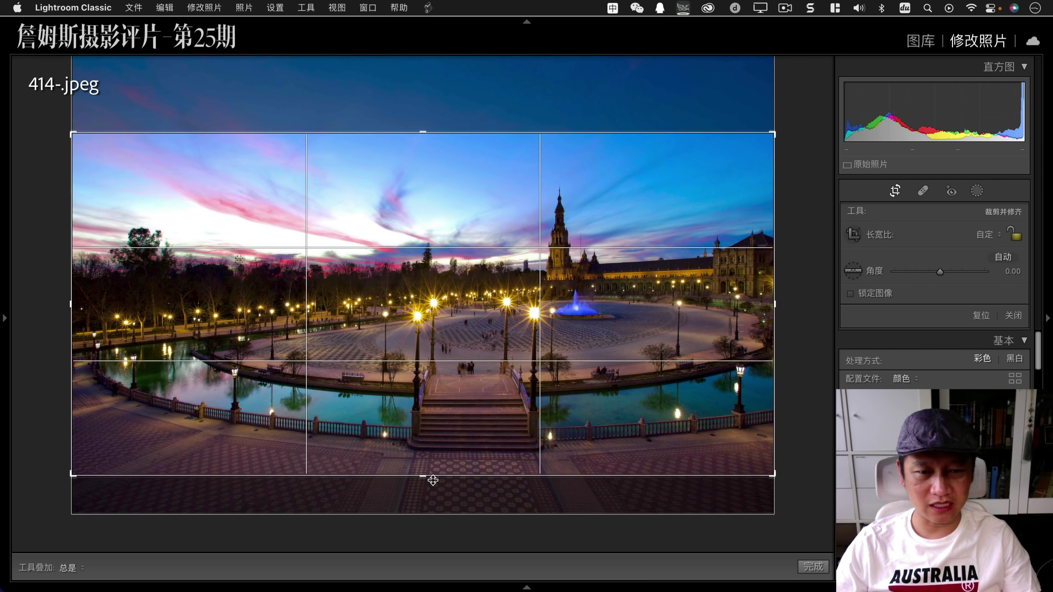
key(Return)
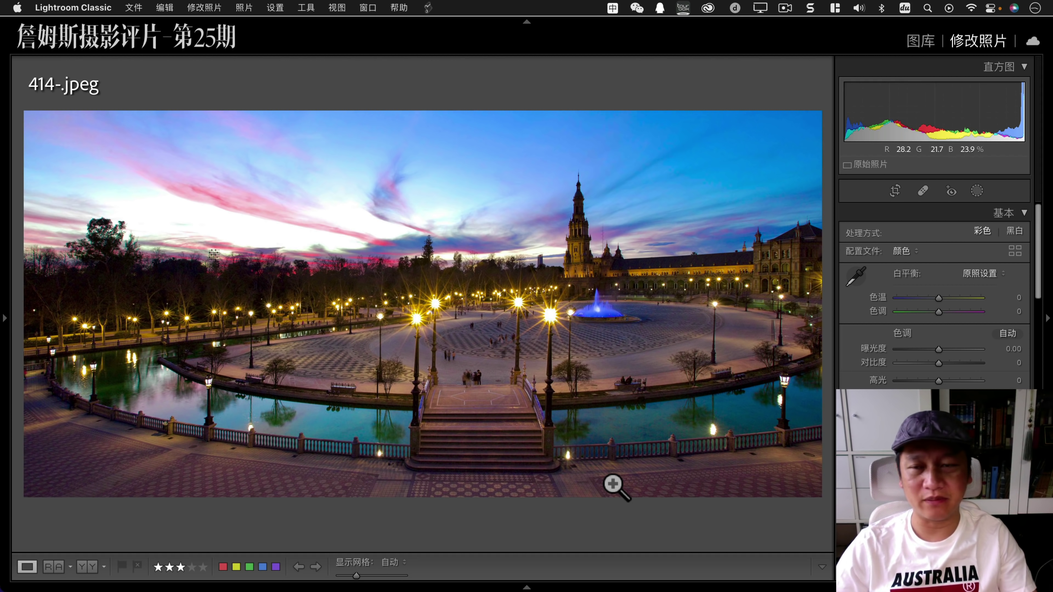
Check the plaza and fountain up close, then restore 414-.jpeg's original uncropped framing.
scroll(933, 233, down, 2)
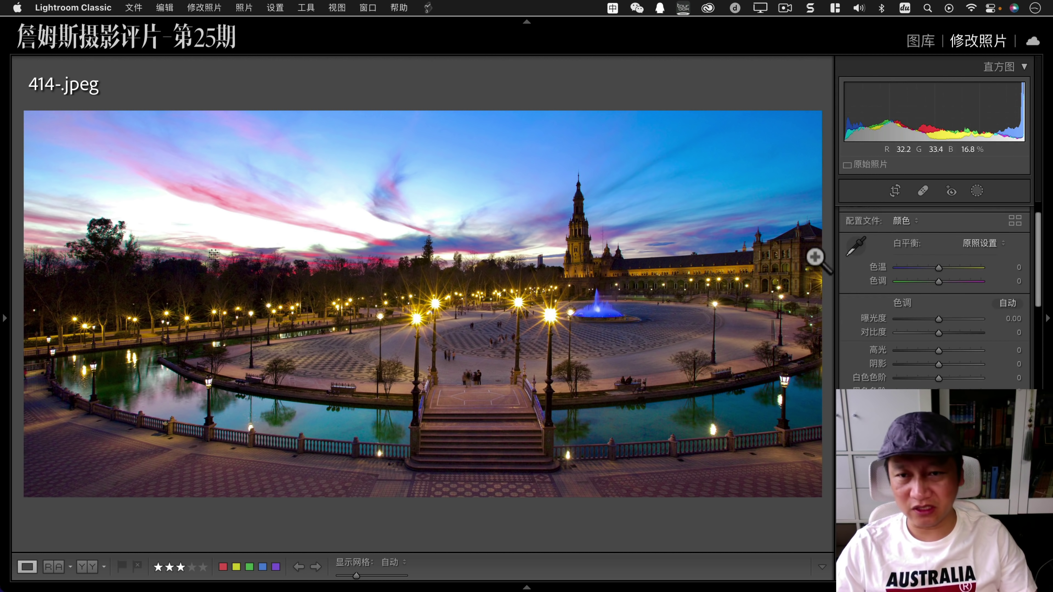
click(574, 335)
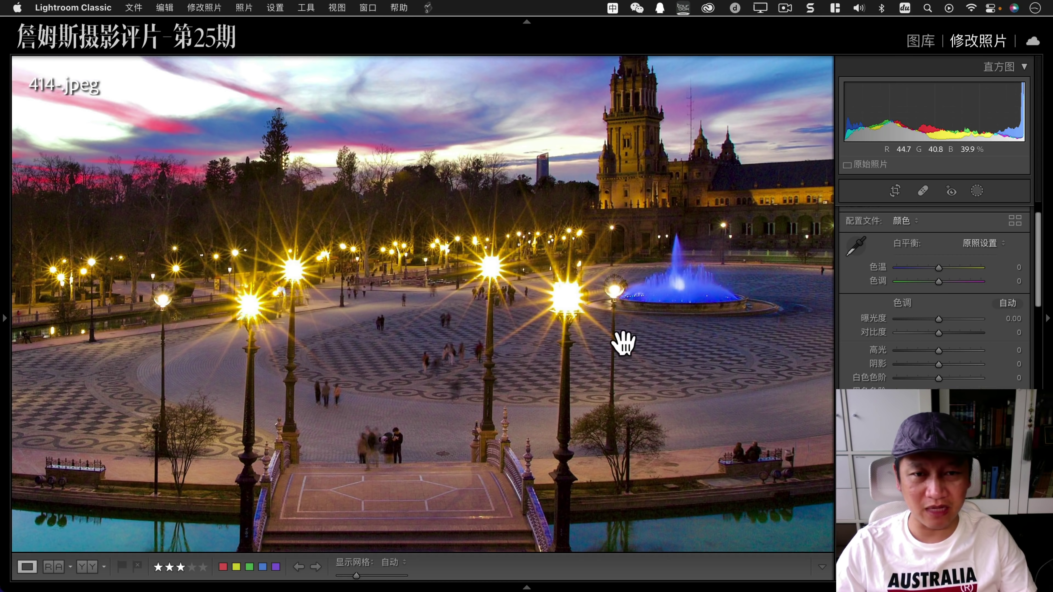
click(585, 334)
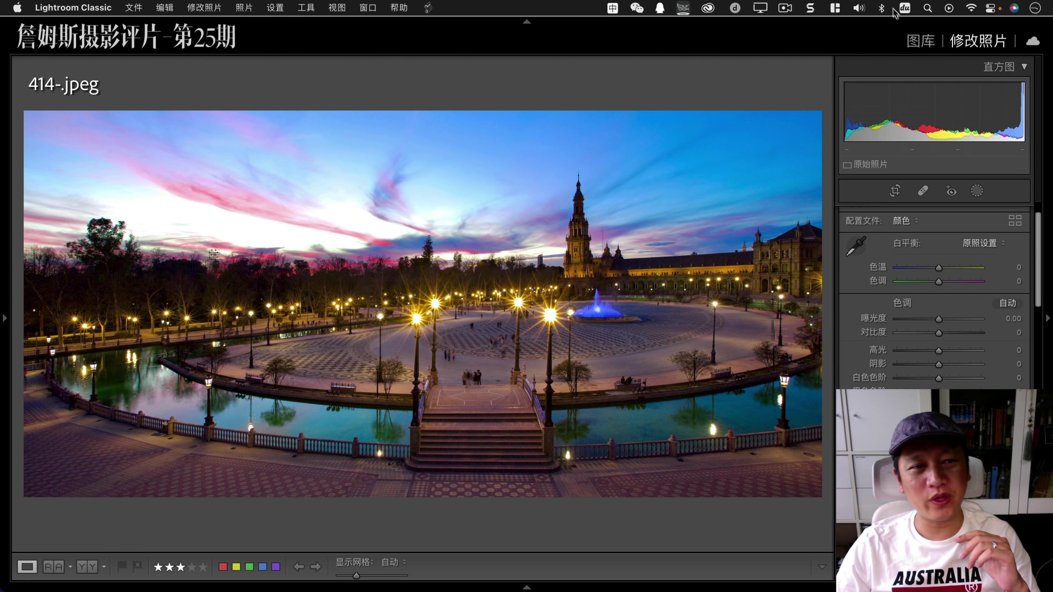
click(921, 40)
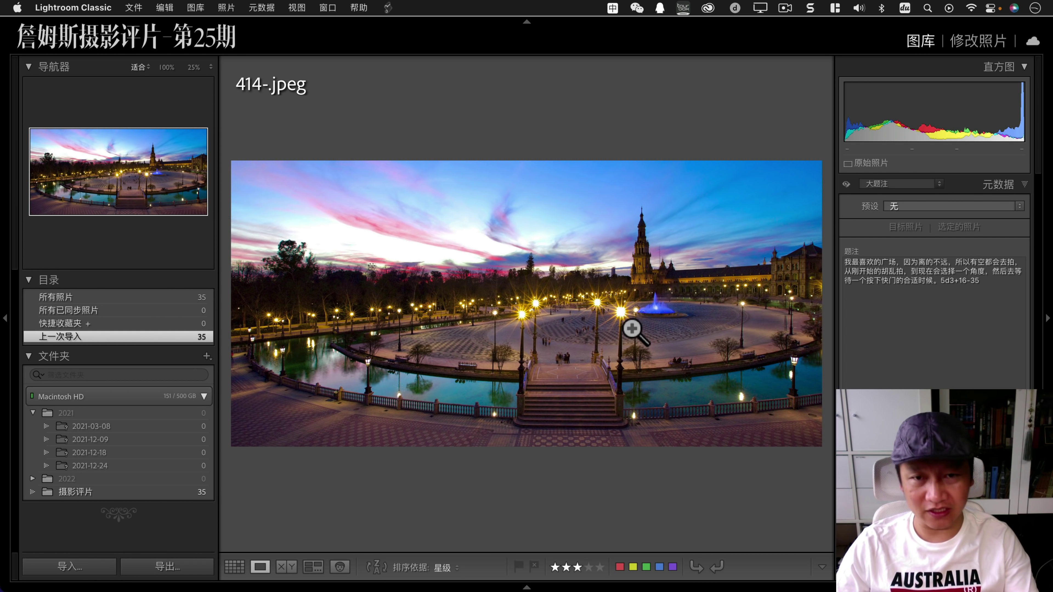
key(d)
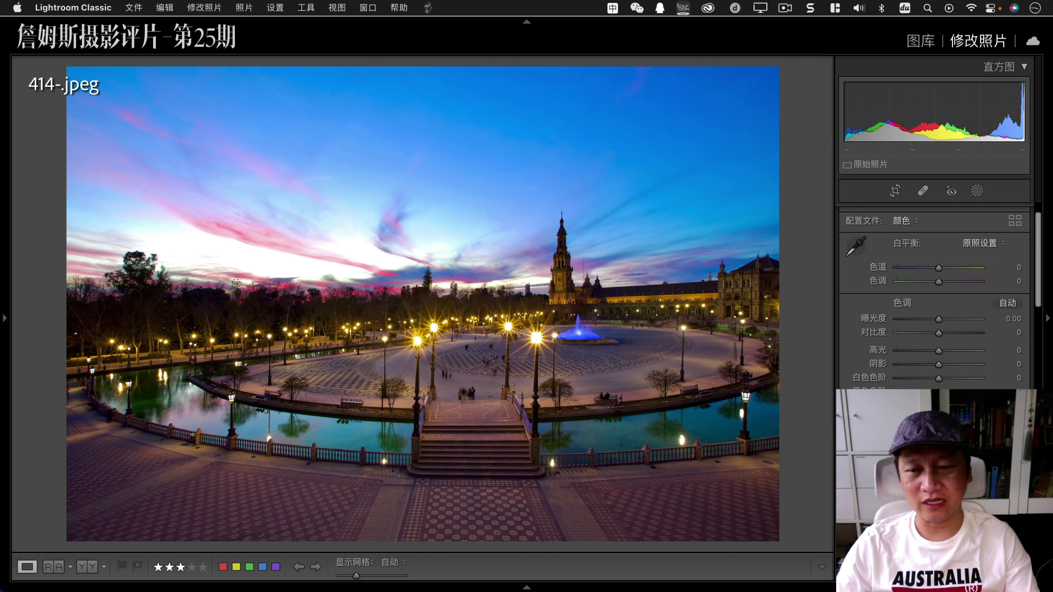
key(super+shift+v)
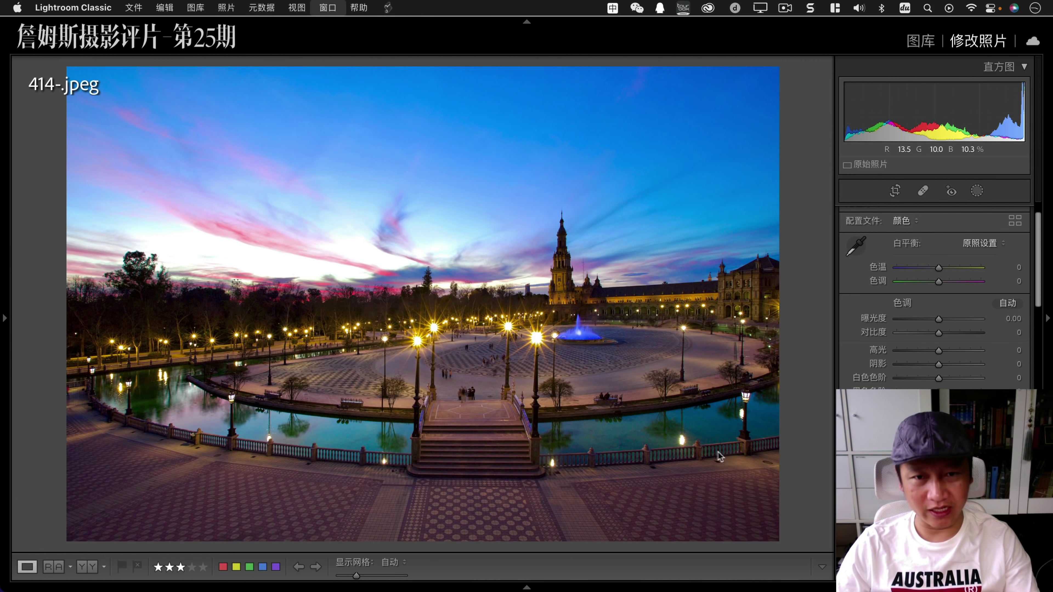
Return to the photo grid and open the aurora photo 401-.jpg.
key(g)
scroll(260, 392, down, 5)
double_click(260, 392)
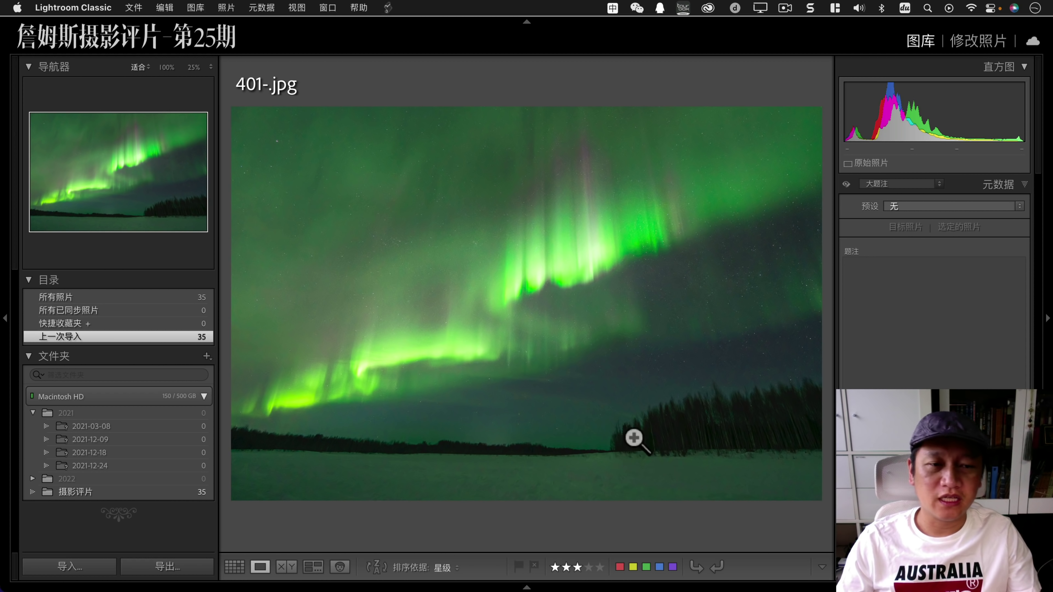
Inspect 401-.jpg at 100% on the lower-right trees and the starry sky.
click(752, 415)
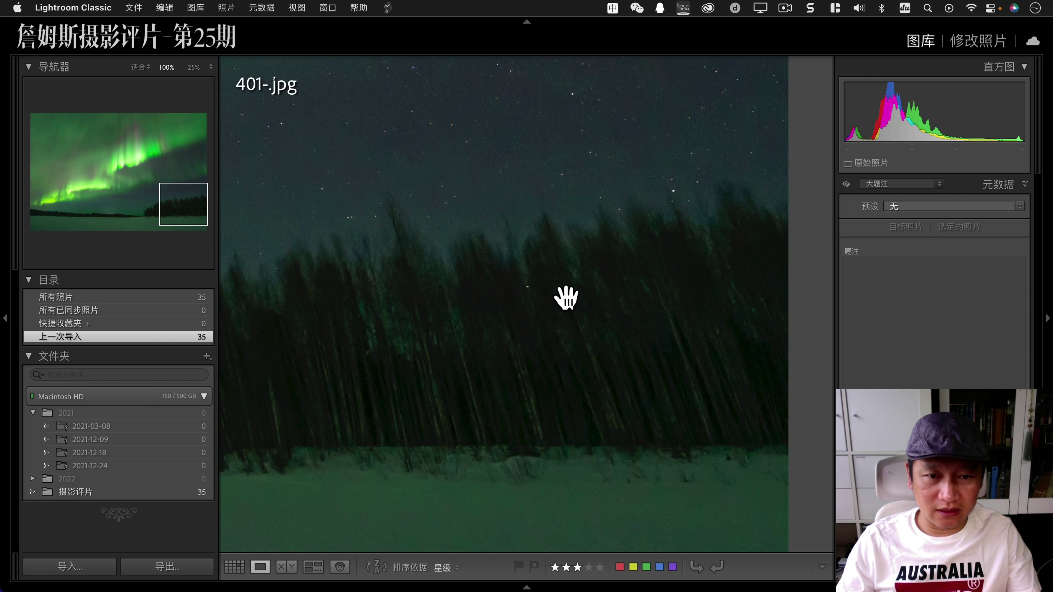
click(587, 349)
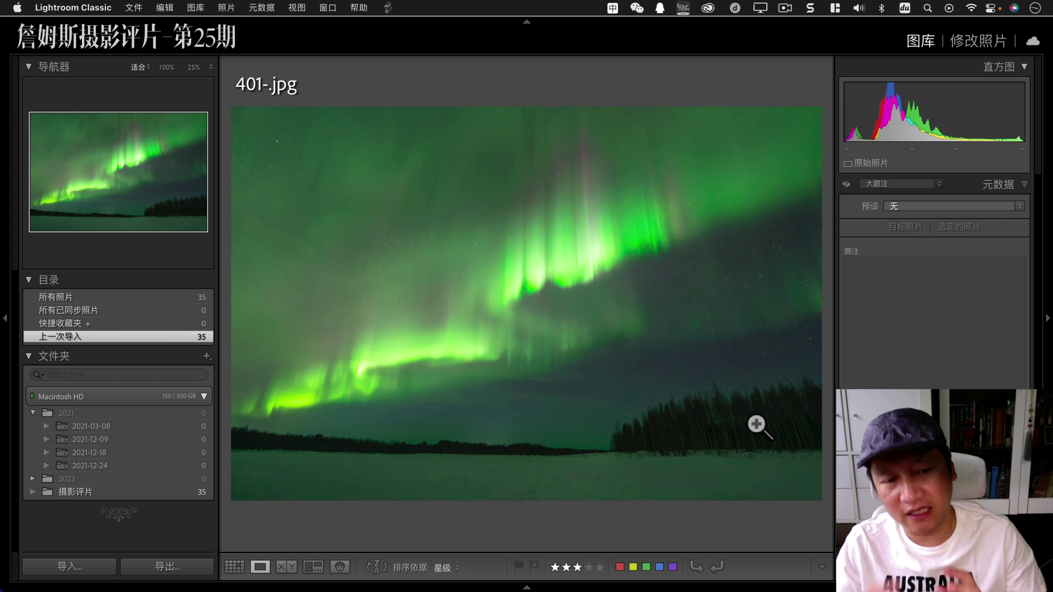
click(618, 330)
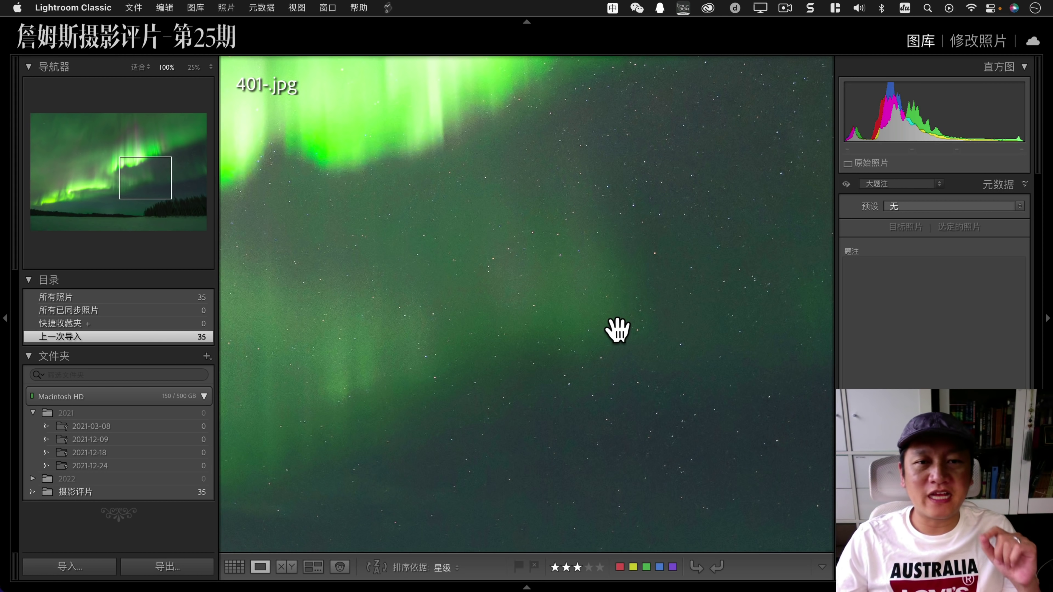
click(622, 336)
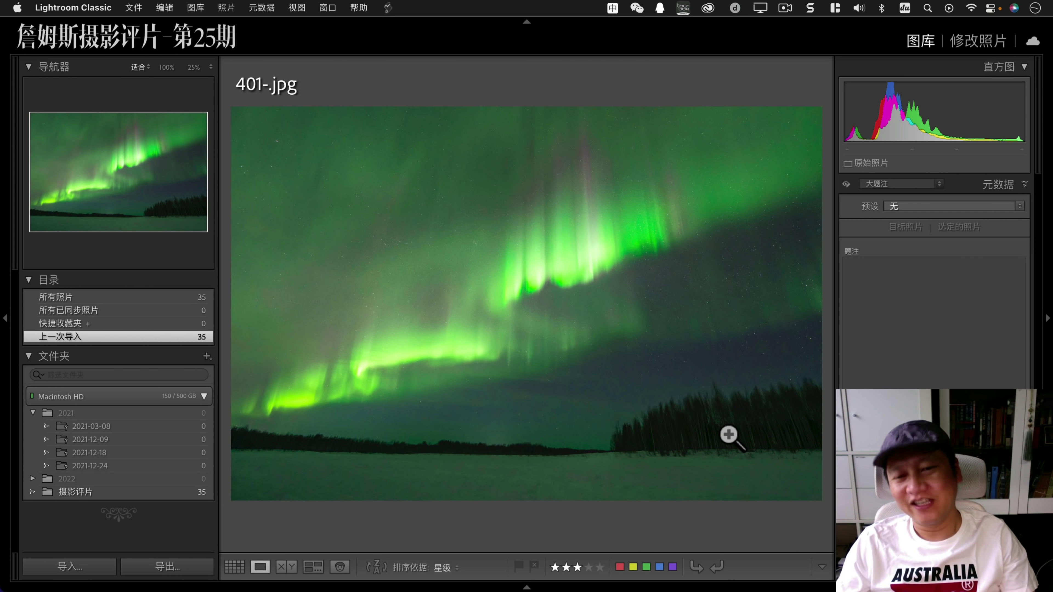
Open mountain photo 395-.JPG and inspect the steaming crater and lower slopes at 100%.
key(g)
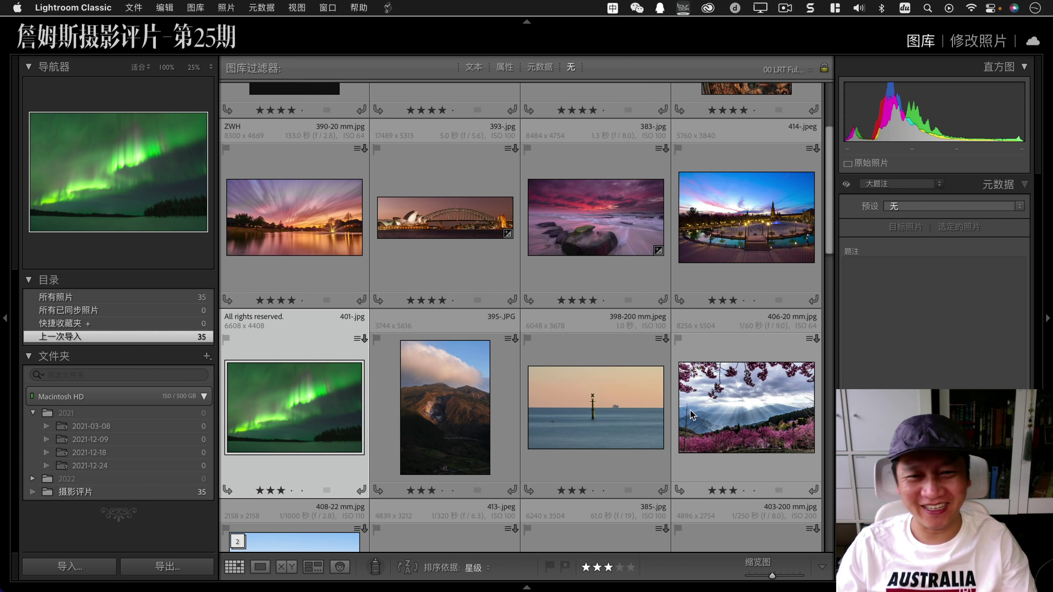
double_click(456, 422)
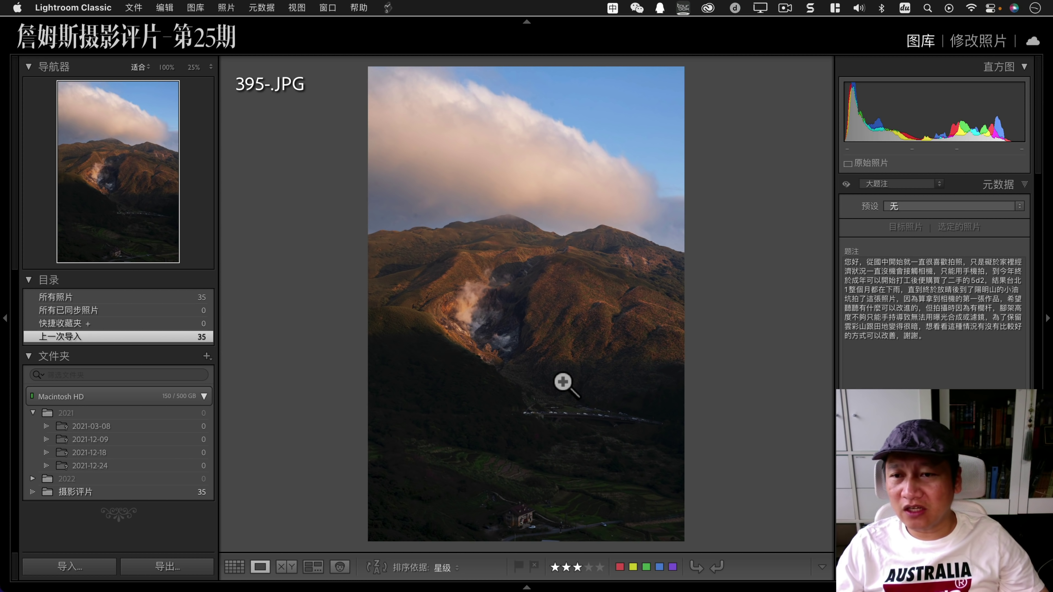
click(538, 377)
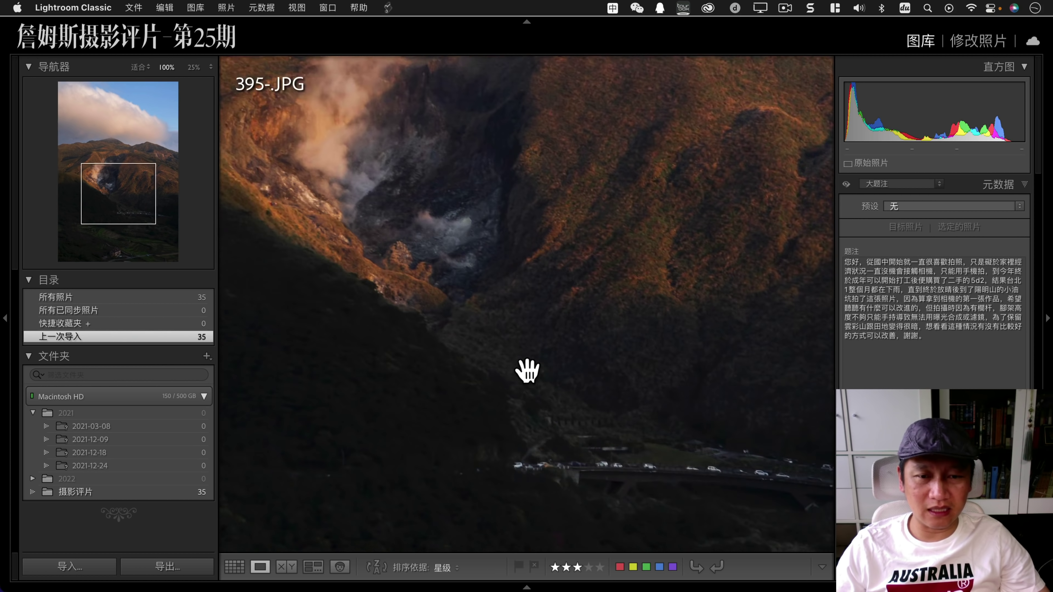
drag(526, 369, 604, 192)
scroll(588, 182, down, 5)
scroll(593, 165, down, 2)
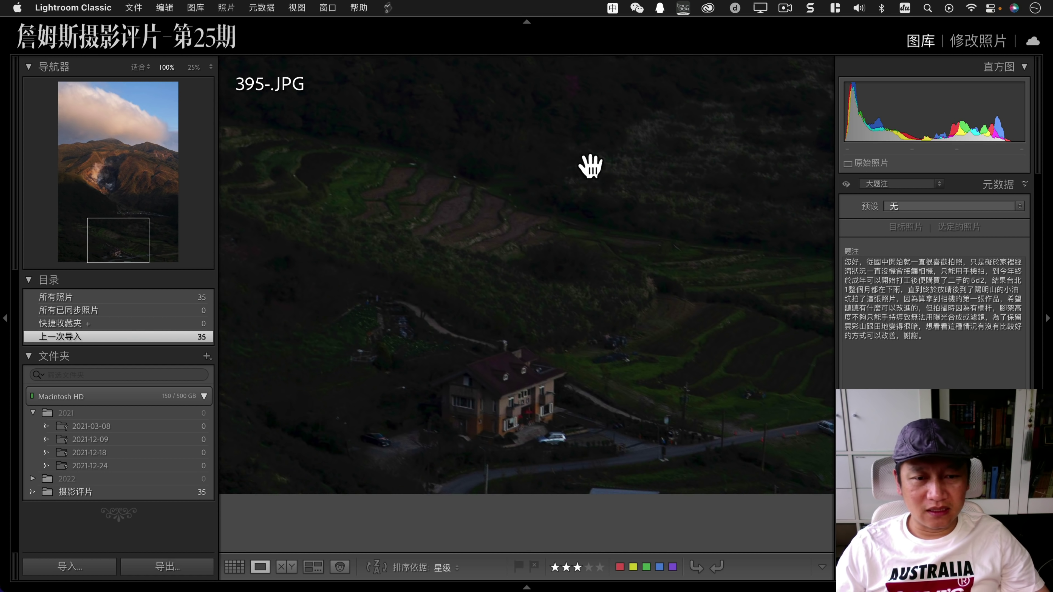
scroll(583, 184, up, 3)
Check the house at the bottom of 395-.JPG at 100%, then bring it into Develop.
click(584, 228)
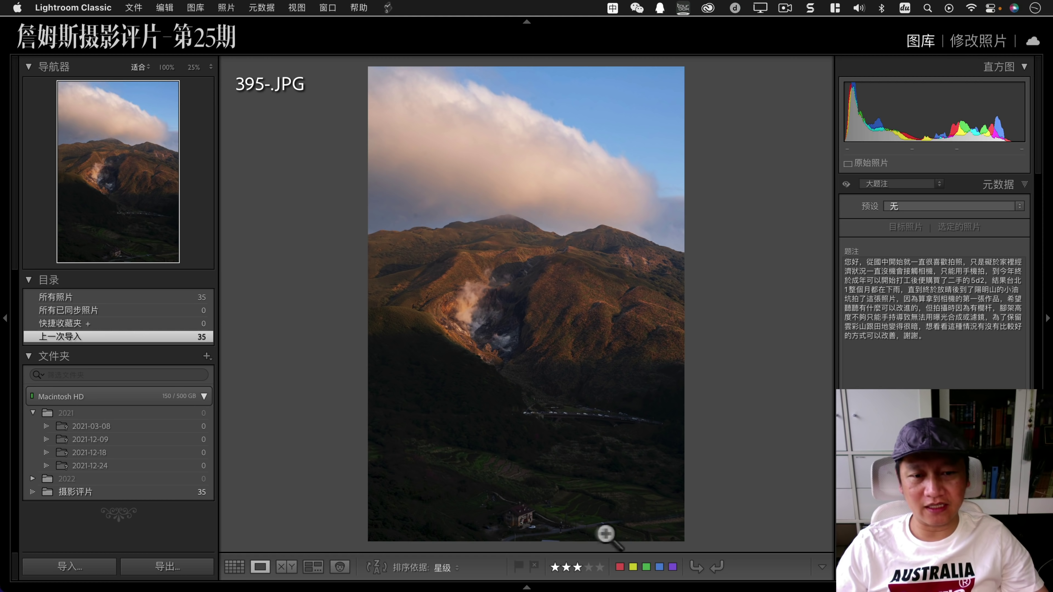
click(527, 534)
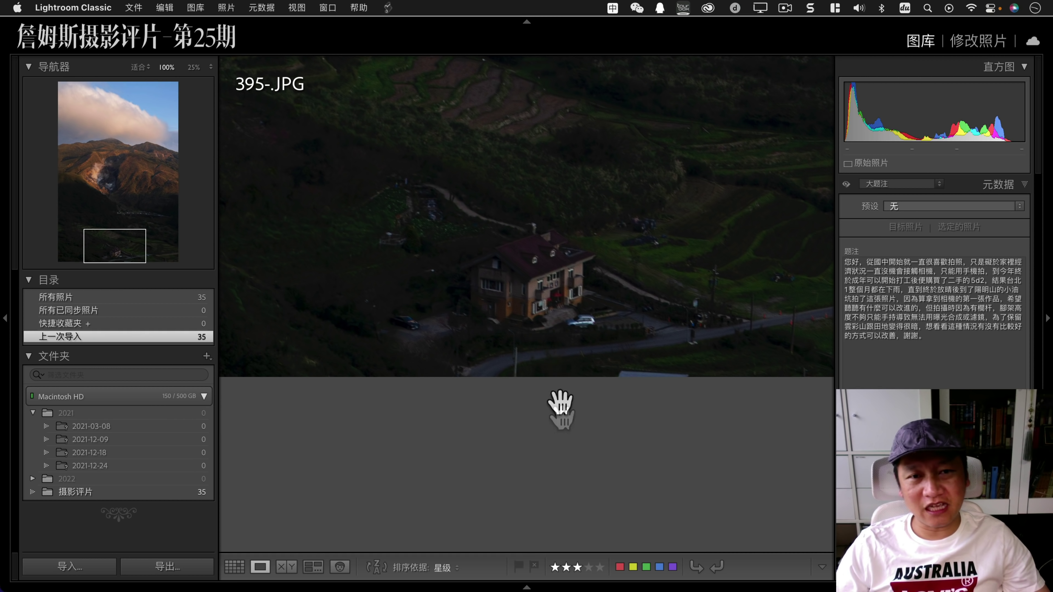
click(573, 307)
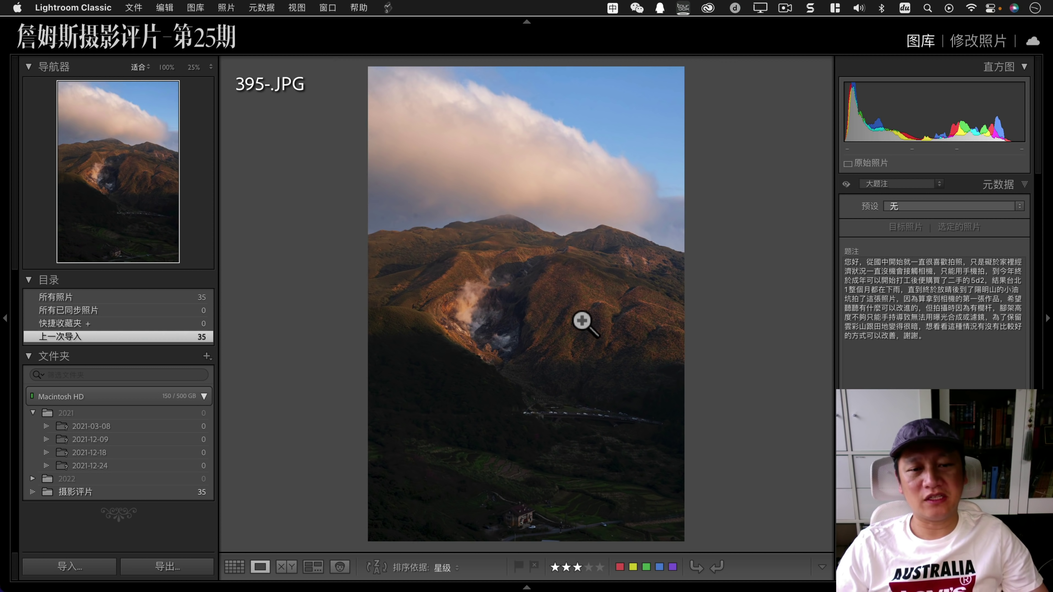
click(971, 43)
Crop the dark foreground off the bottom of 395-.JPG and check the crater at 1:1.
click(898, 192)
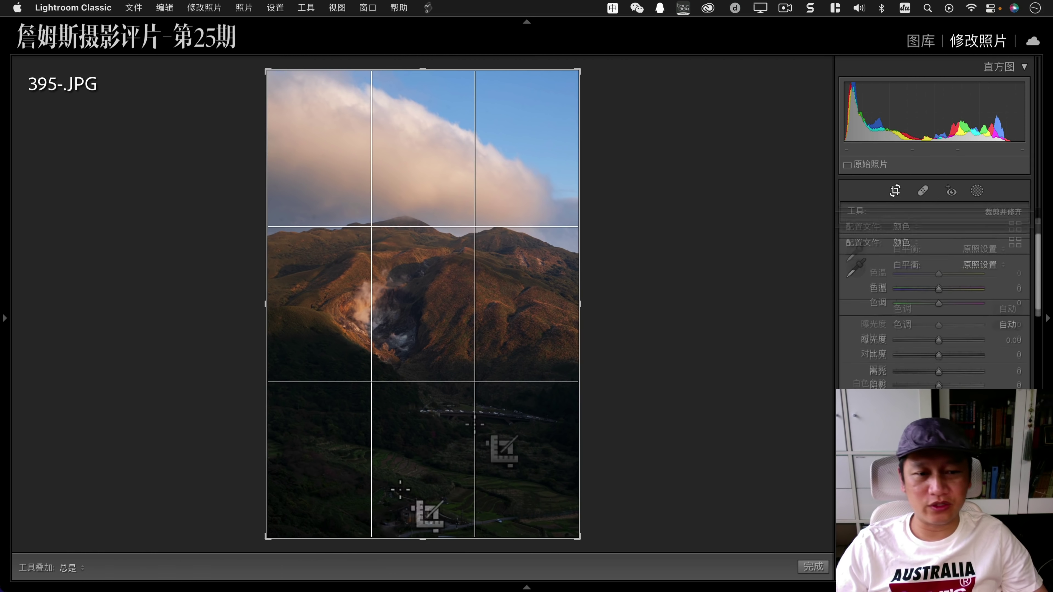
drag(420, 538, 419, 513)
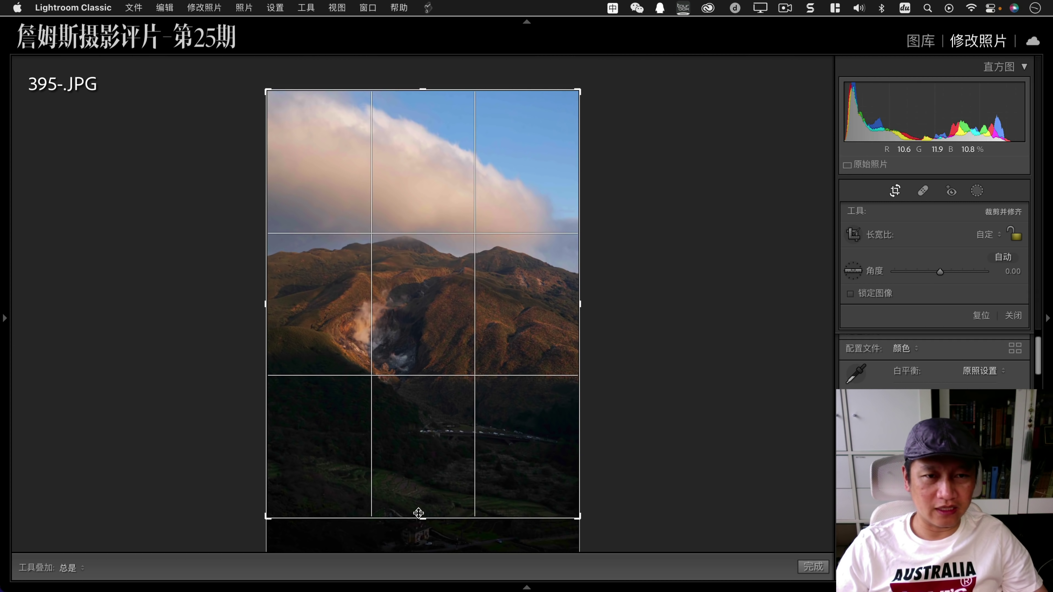
key(Return)
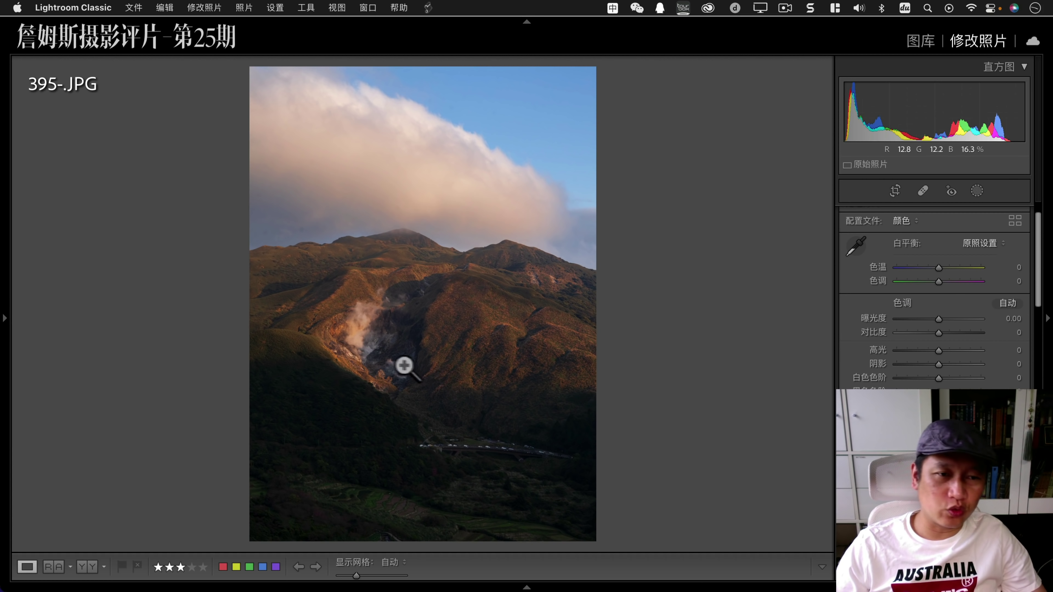
click(404, 366)
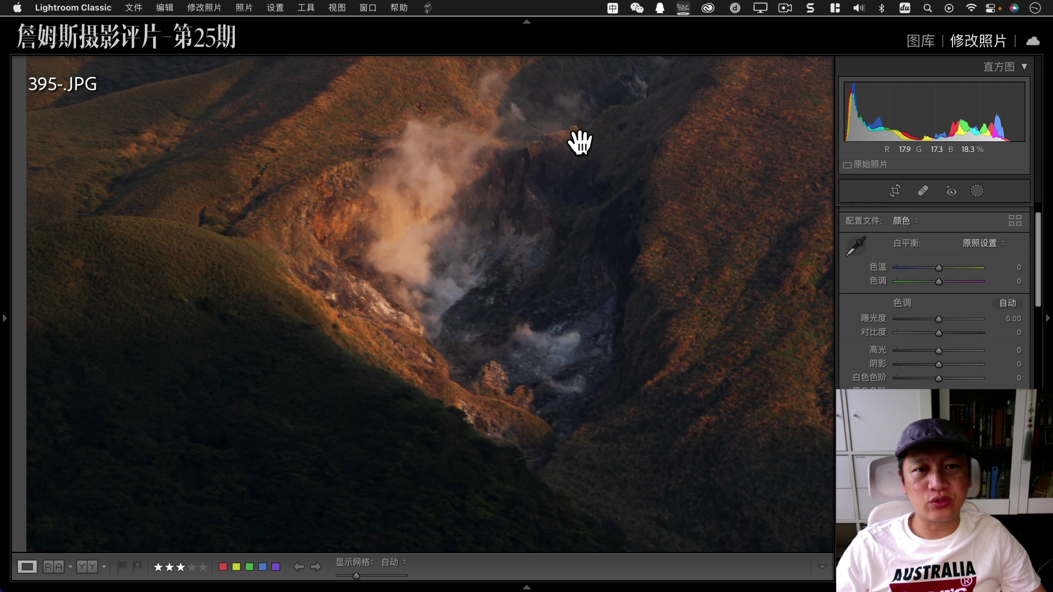
click(538, 319)
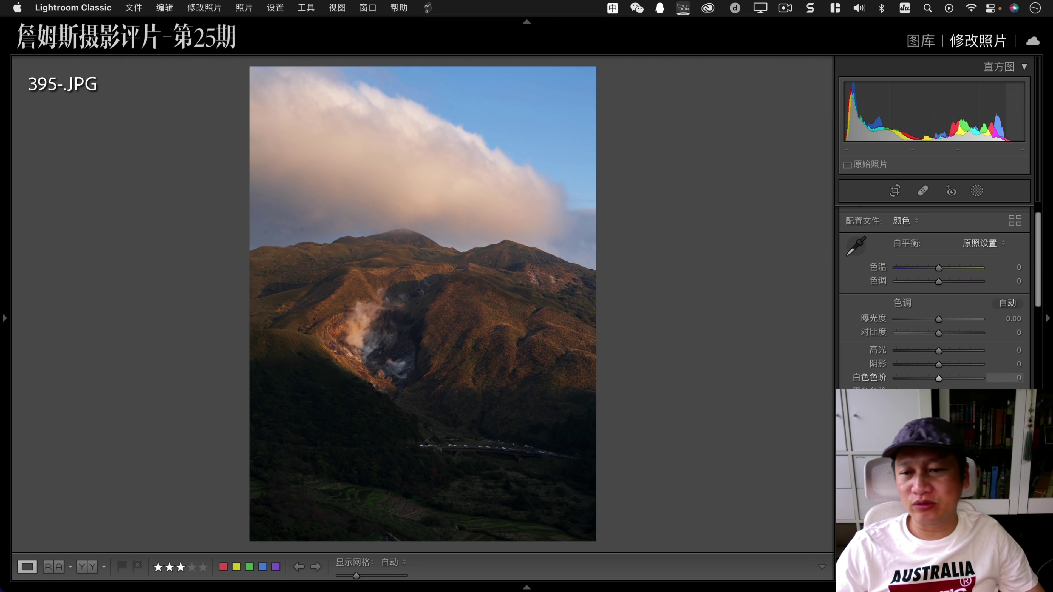
Try lifting Shadows on the dark slopes, then reset Shadows to 0 and check the sky.
drag(940, 367, 948, 365)
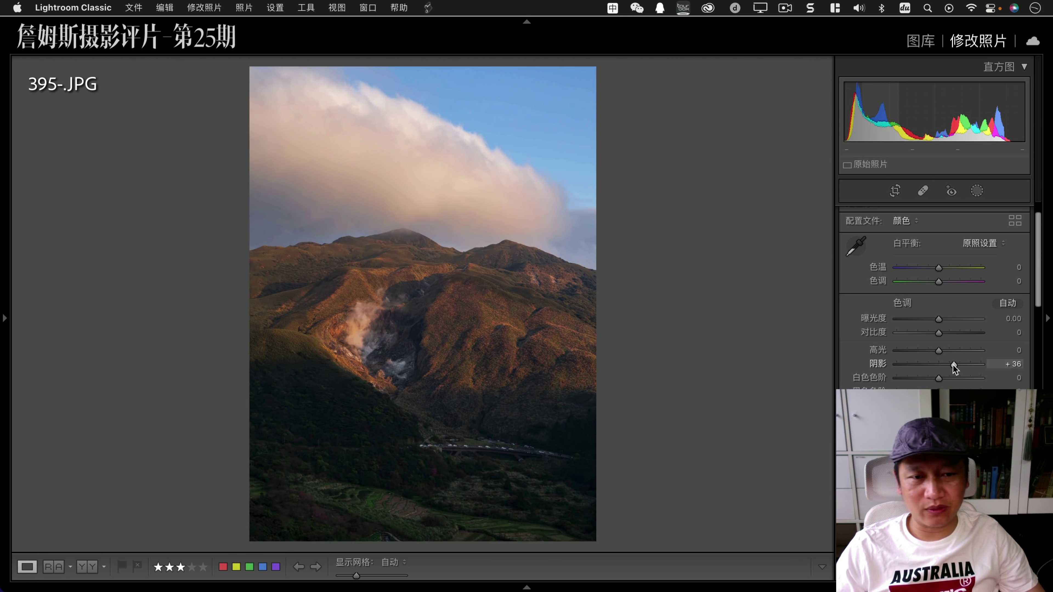
click(486, 457)
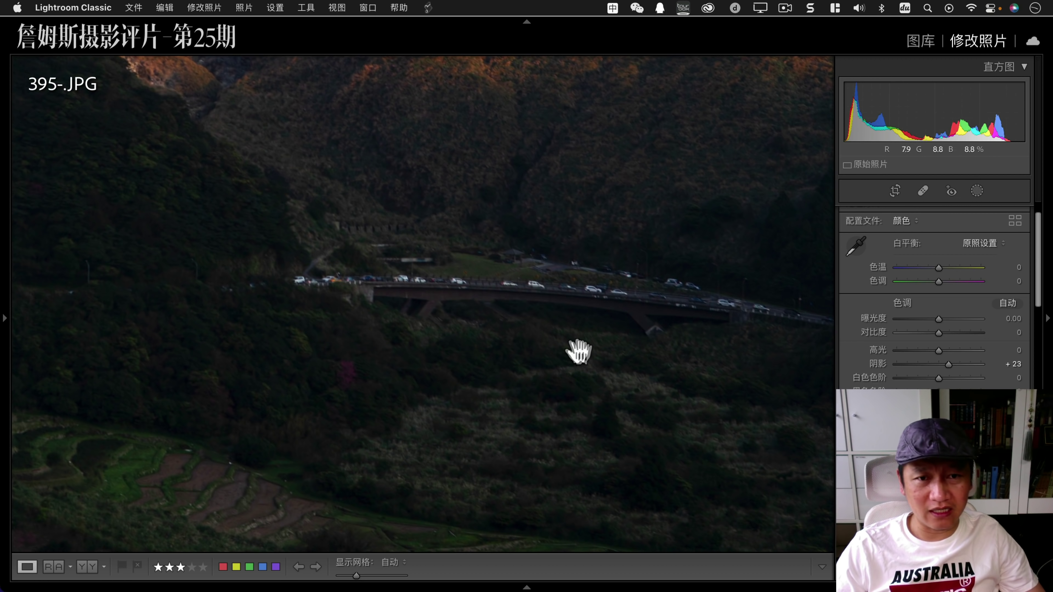
click(569, 352)
double_click(878, 365)
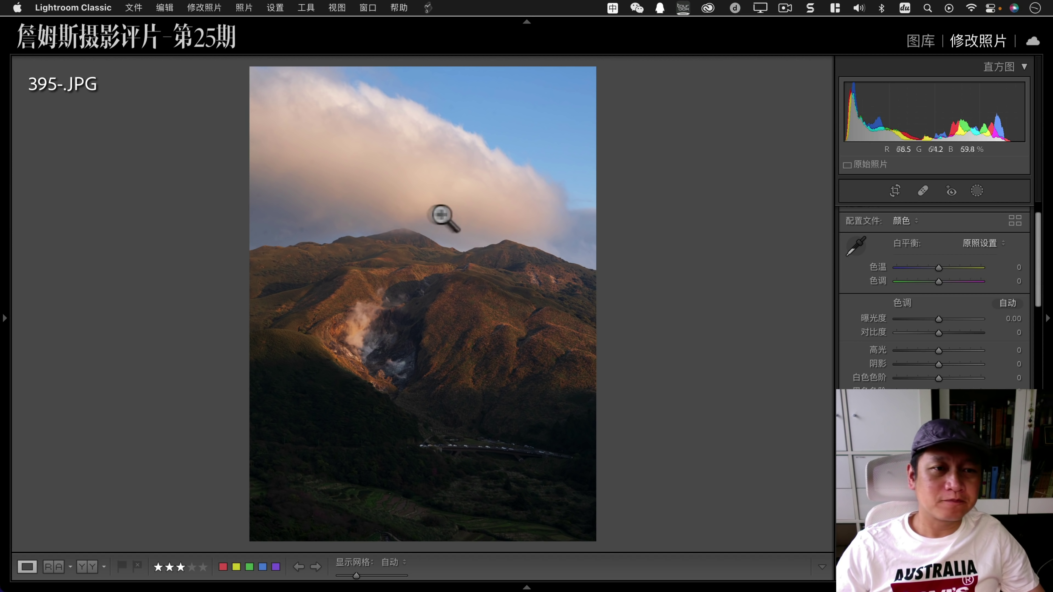
click(356, 240)
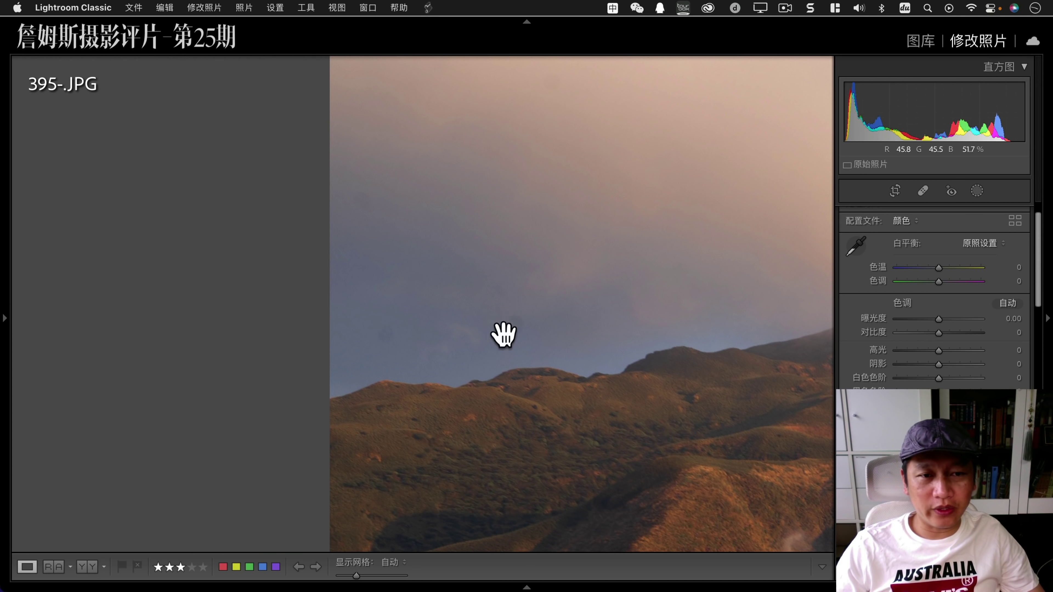
click(572, 359)
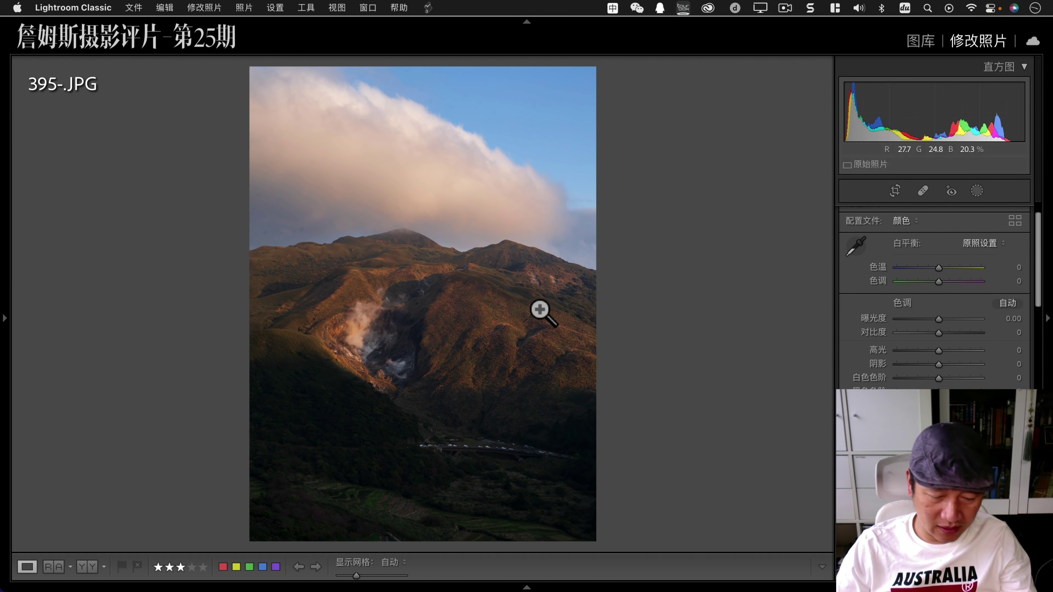
Open 398-200 mm.jpeg and inspect the marker buoy, lower-left sea and sky at 100%.
key(g)
double_click(605, 429)
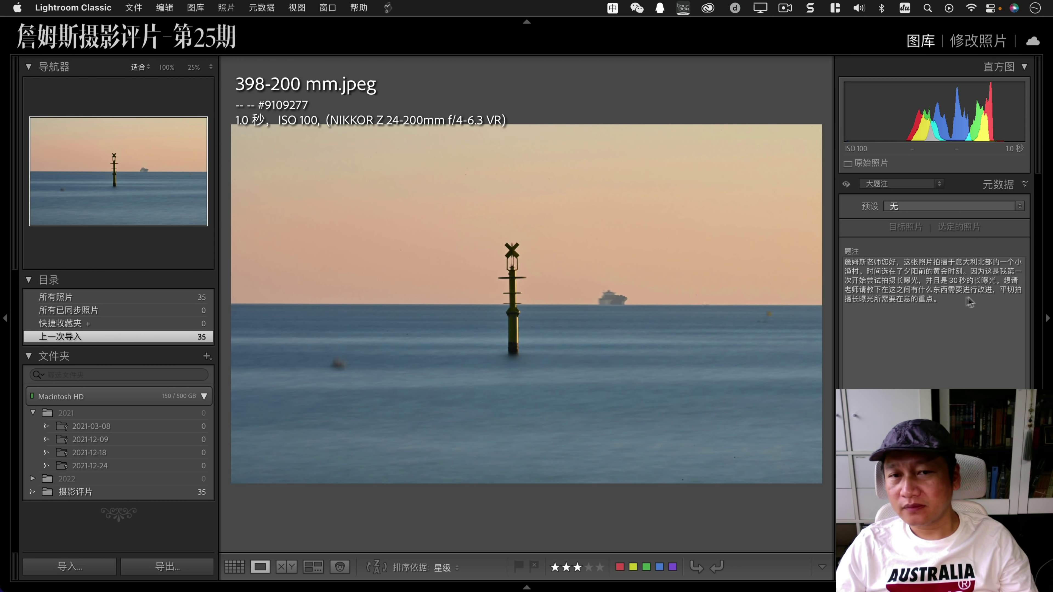
click(535, 369)
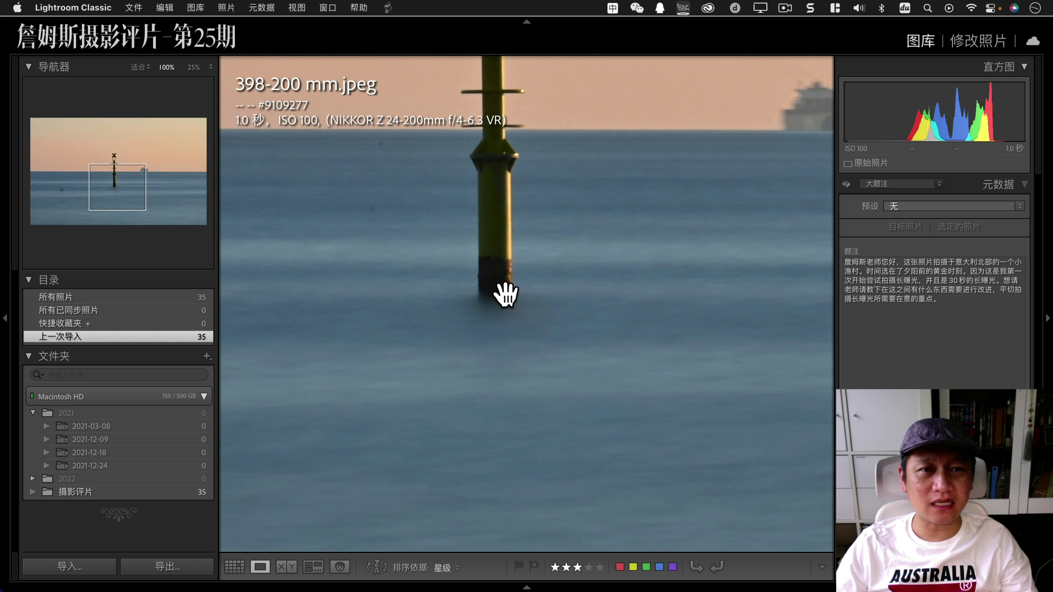
click(539, 311)
click(358, 405)
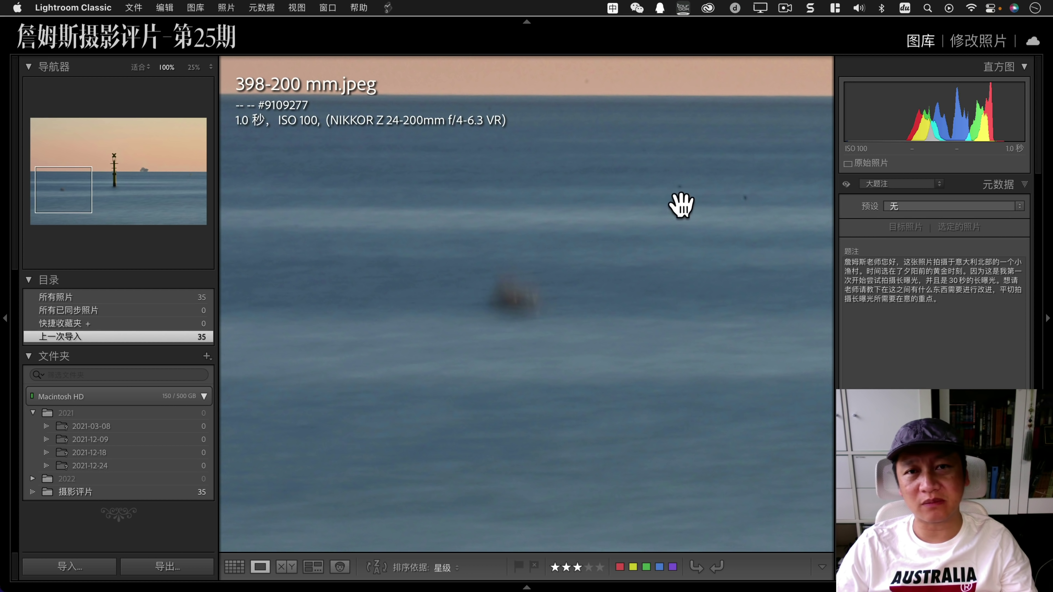
drag(686, 242, 536, 489)
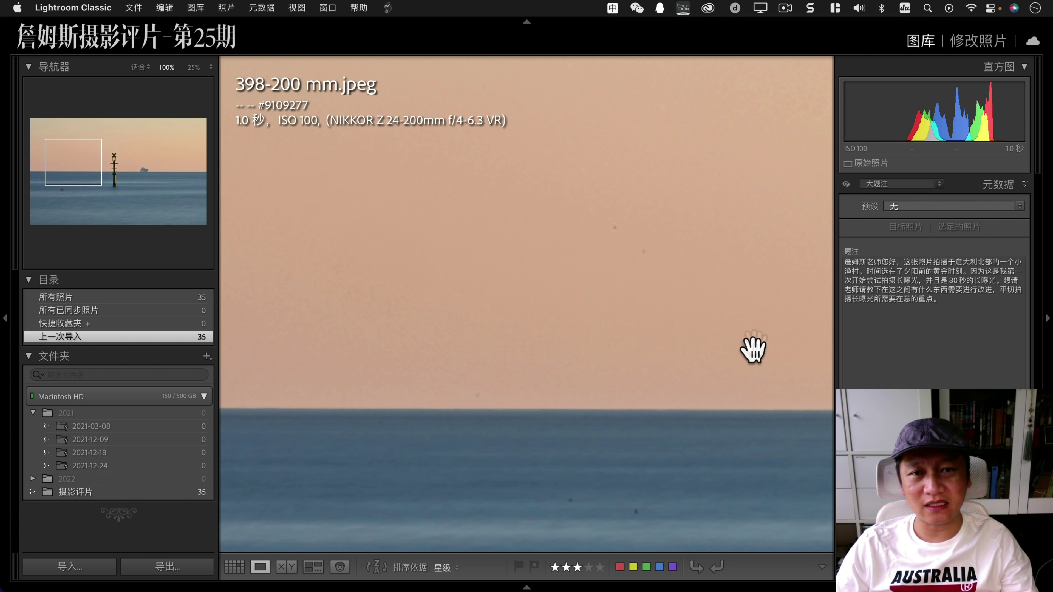
drag(752, 348, 522, 396)
click(579, 412)
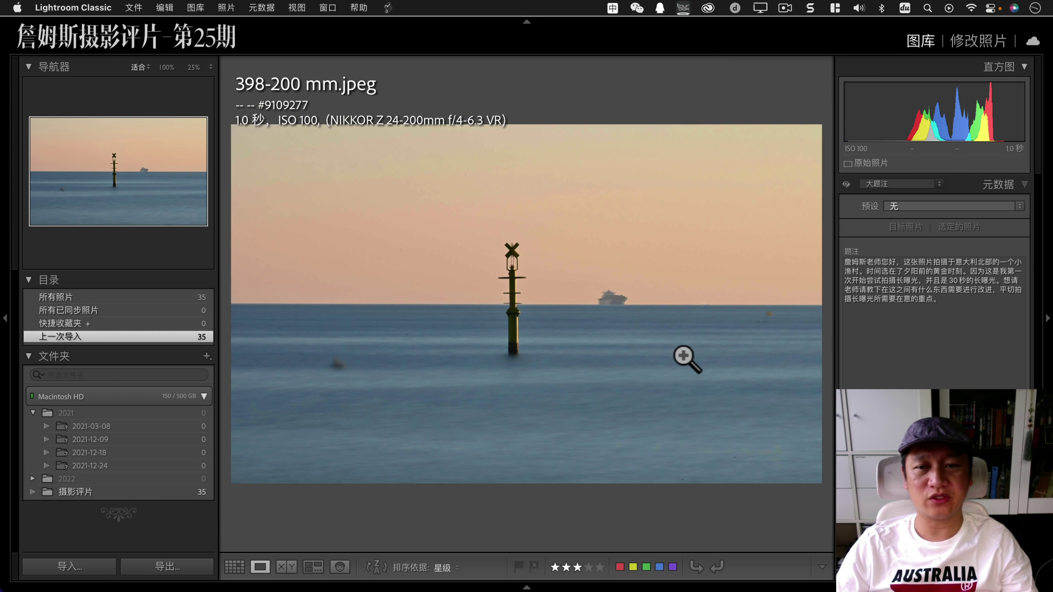
Check the right-side horizon and the marker and ship at 100%, then bring the photo into Develop.
click(773, 332)
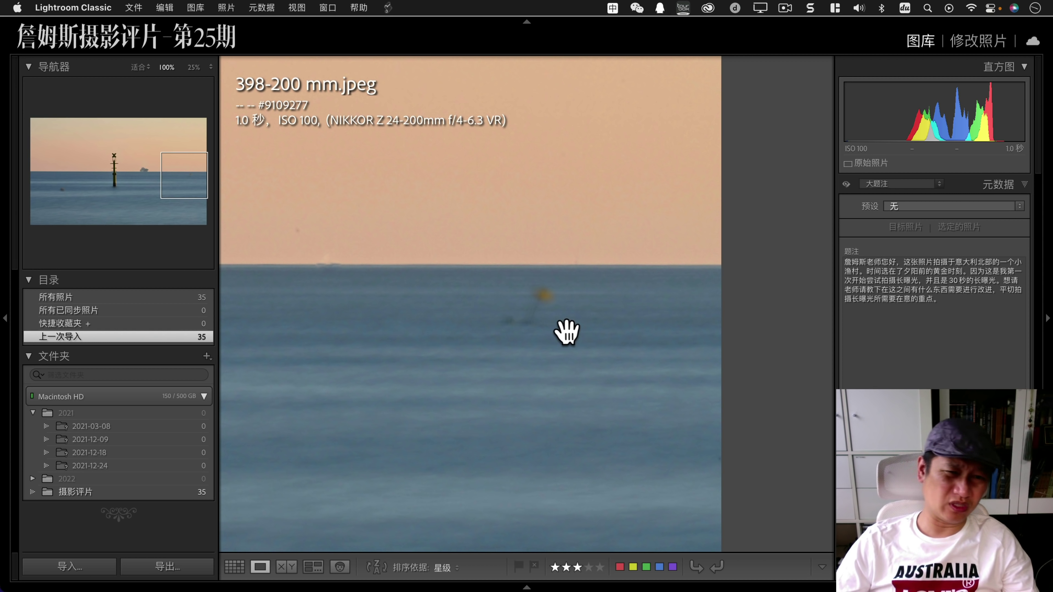
click(531, 330)
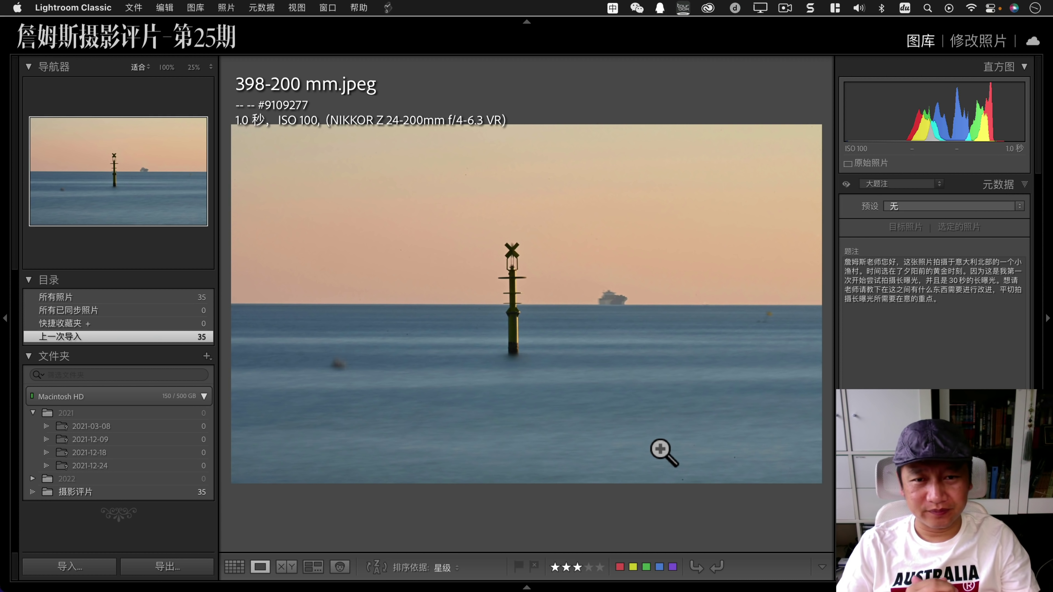
click(656, 382)
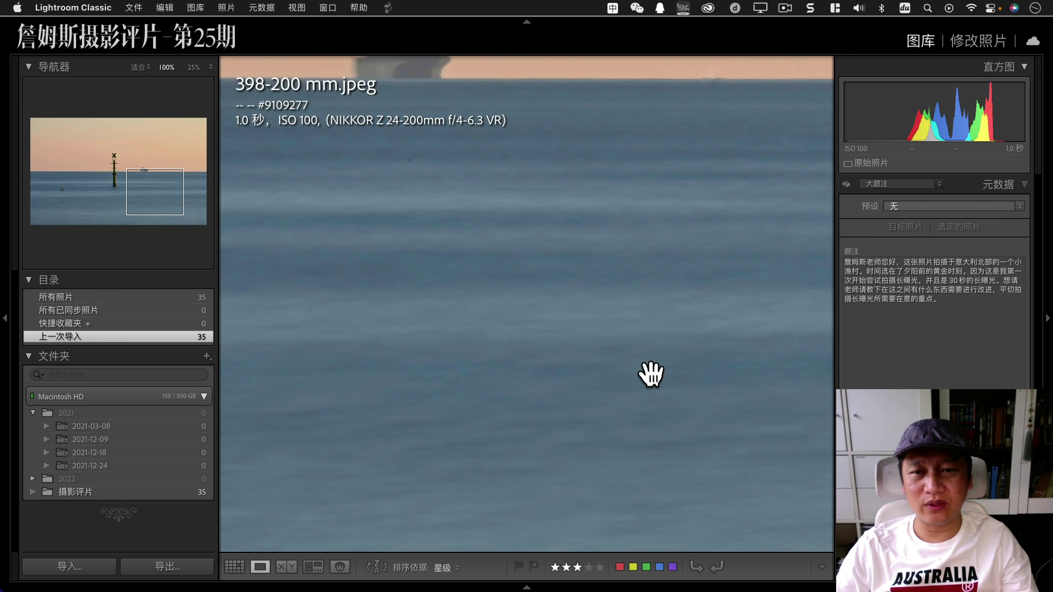
click(638, 347)
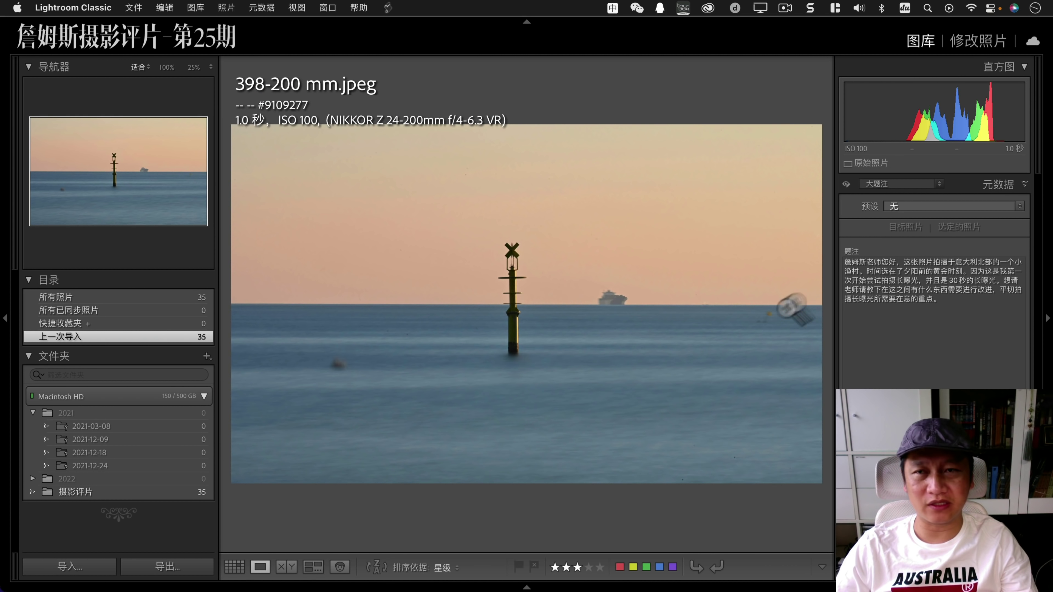
click(978, 40)
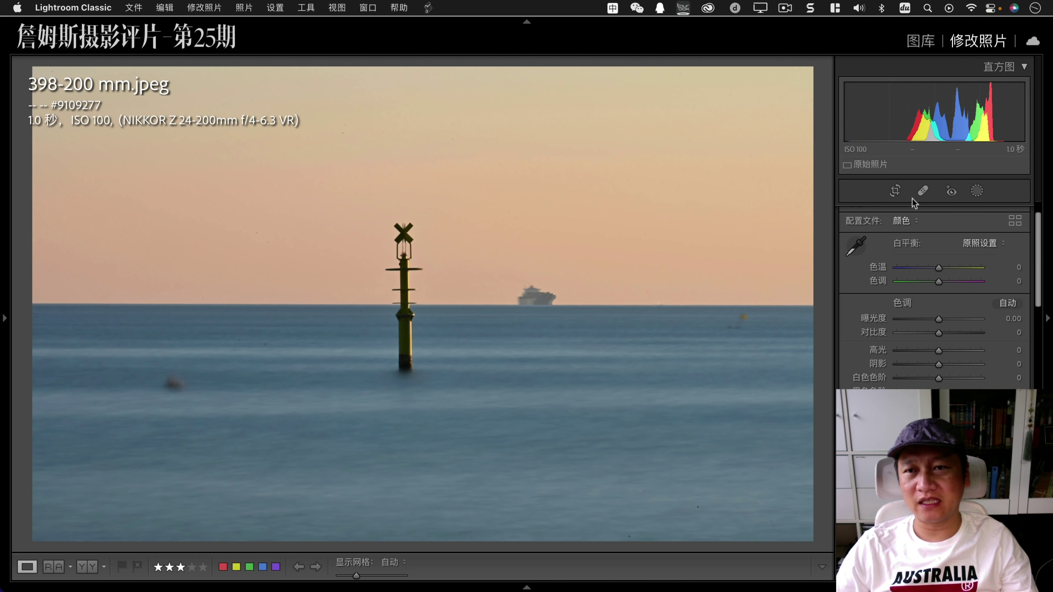
Try a narrower, squarer crop on 398-200 mm.jpeg with a slight horizon-levelling tilt.
click(894, 192)
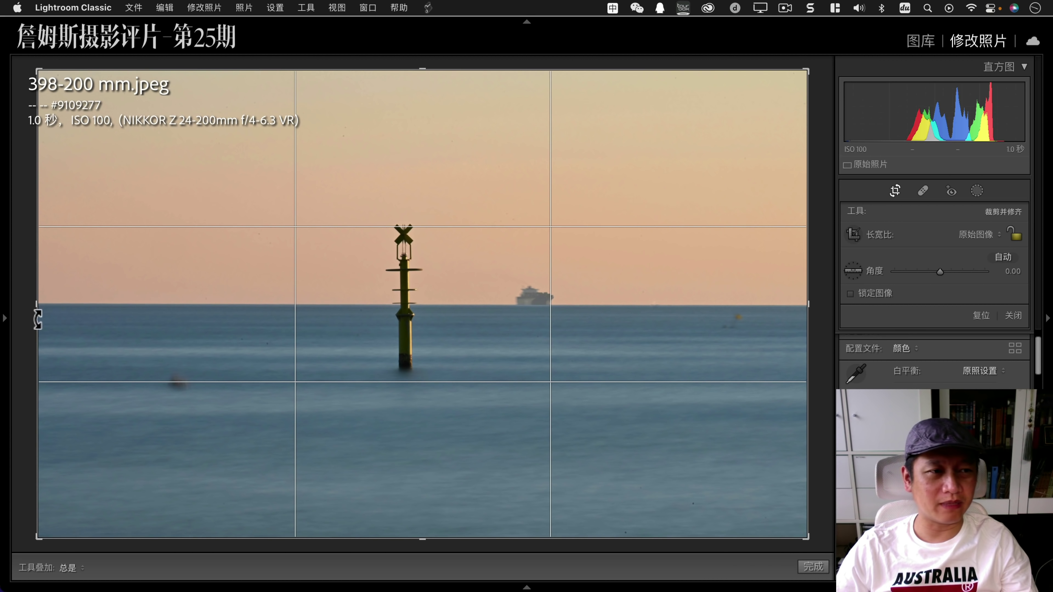
drag(36, 307, 215, 307)
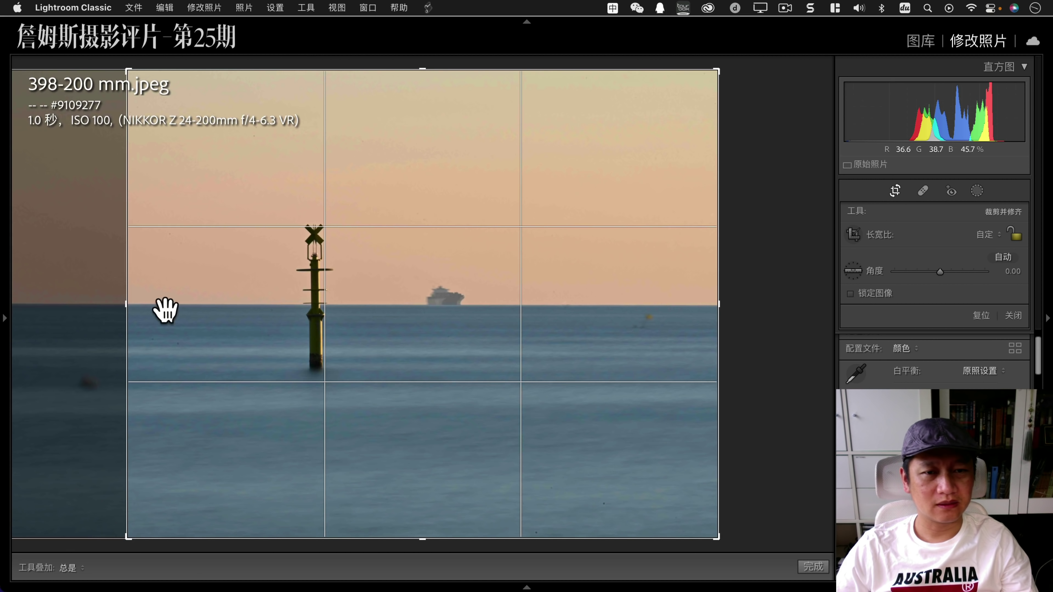
drag(717, 323, 670, 324)
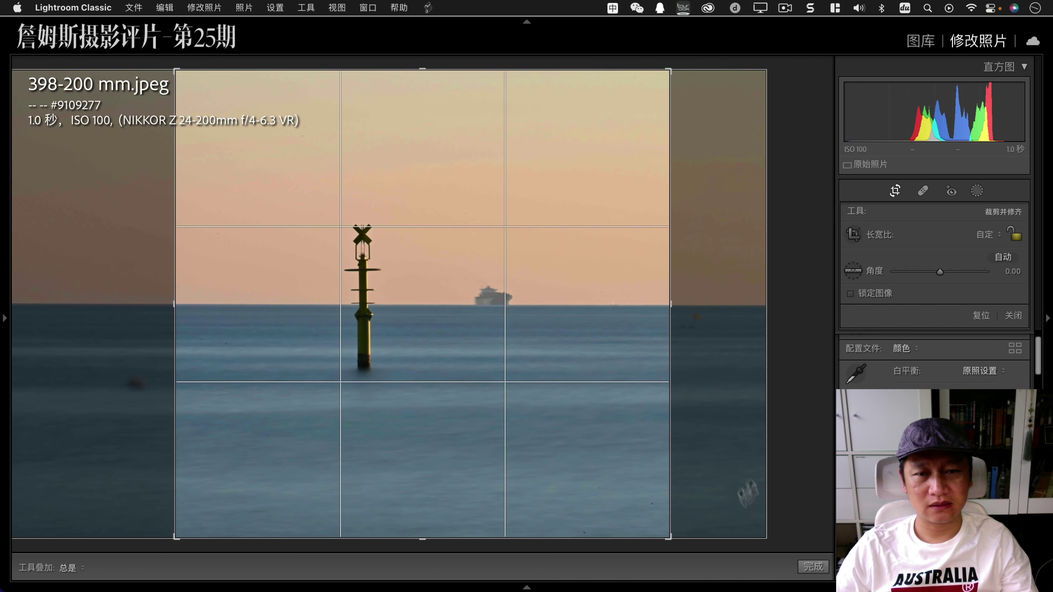
click(803, 565)
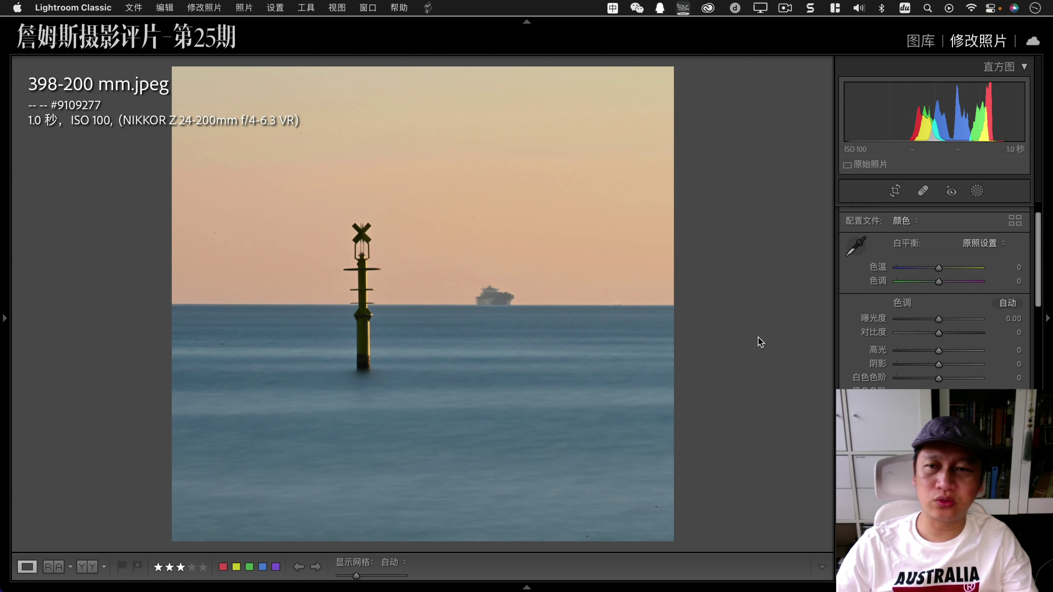
click(895, 191)
drag(684, 348, 704, 352)
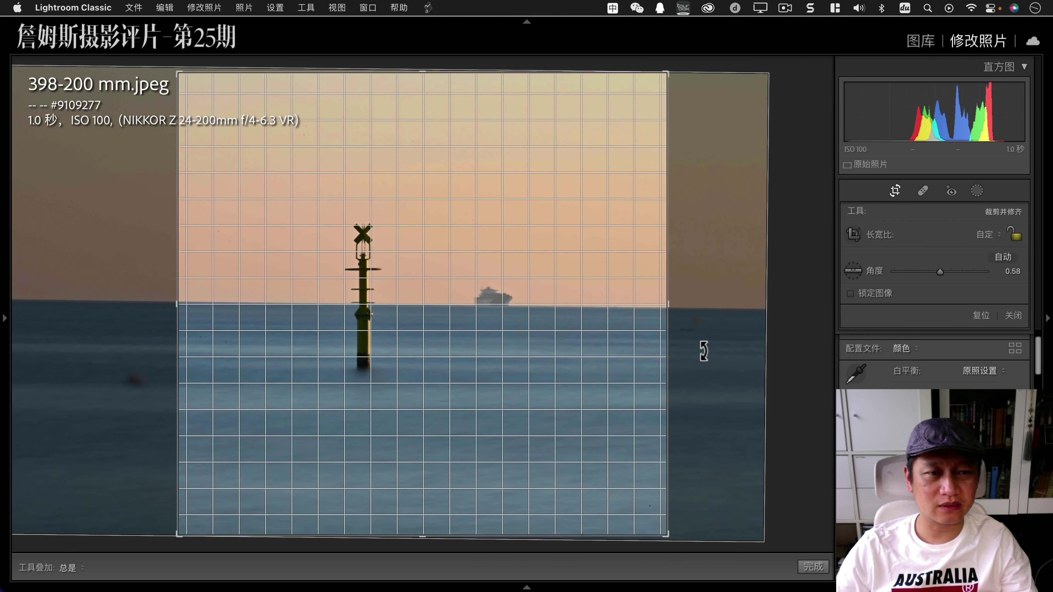
key(Return)
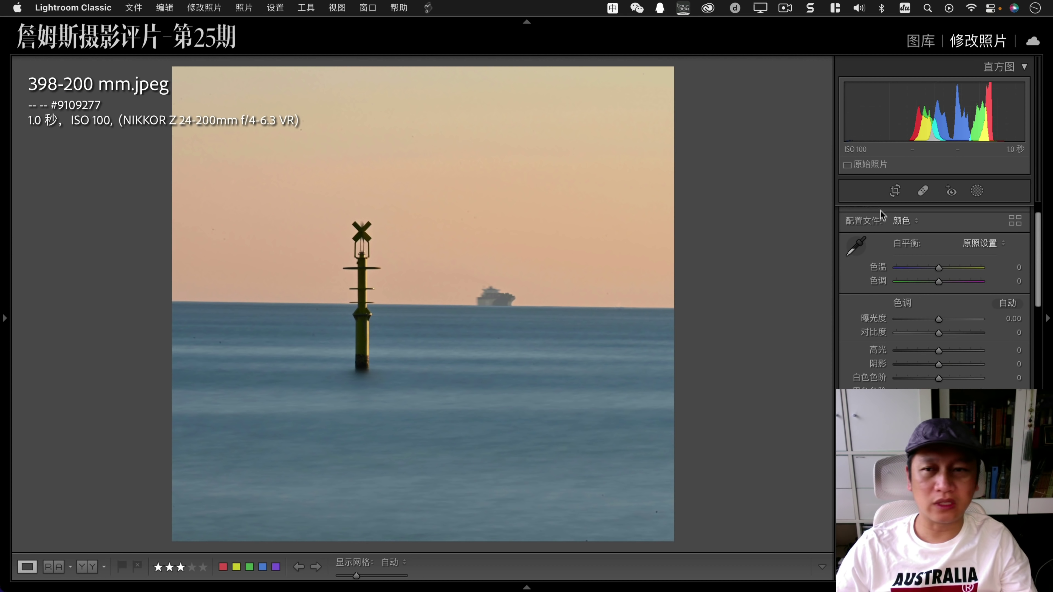
Undo the 0.65° crop rotation and check the lower-right water at 100%.
click(895, 191)
key(super+z)
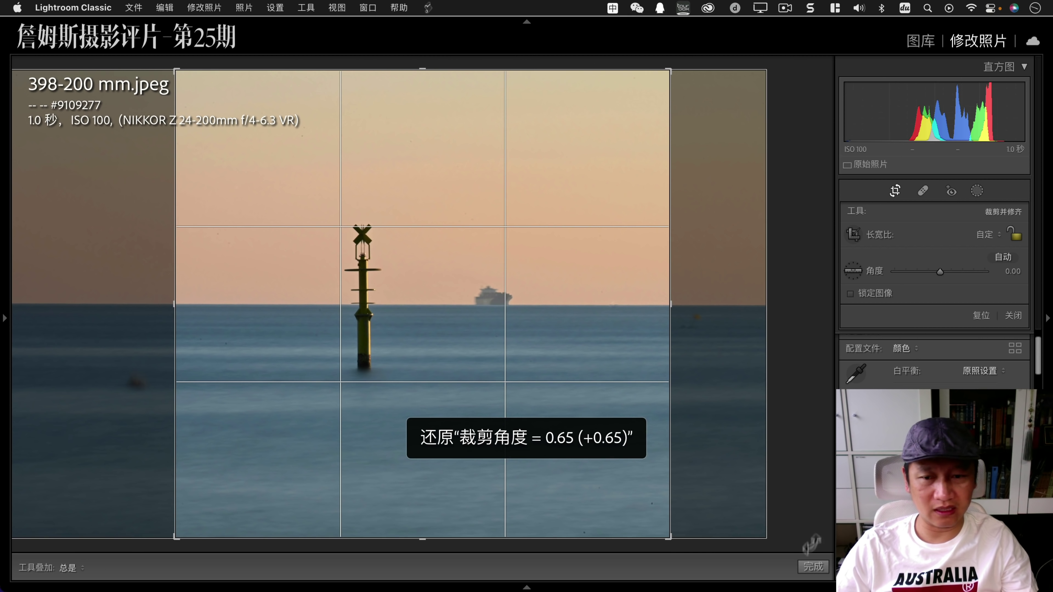
click(813, 567)
click(661, 534)
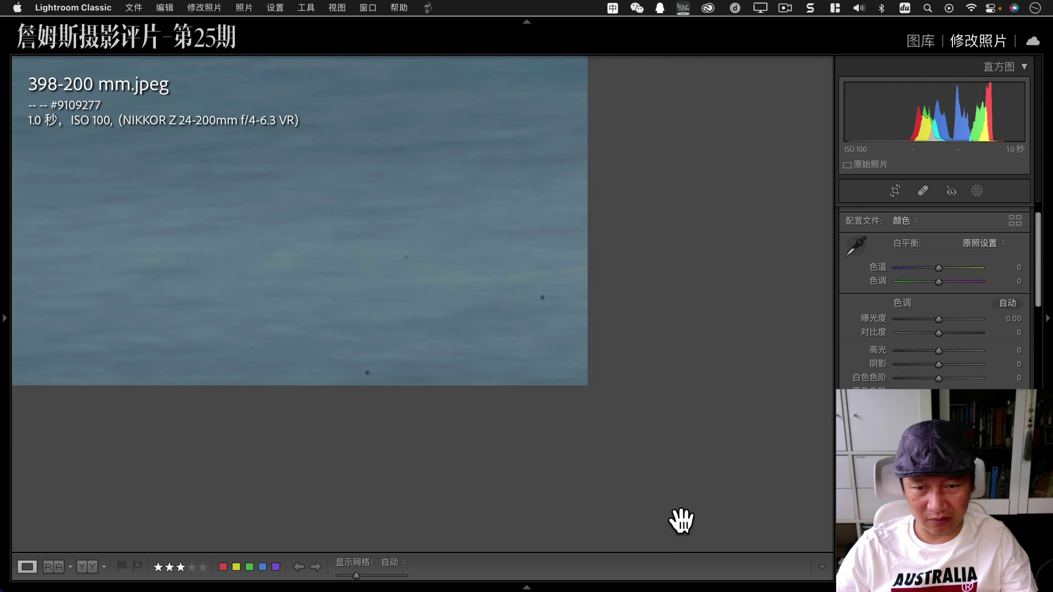
click(560, 323)
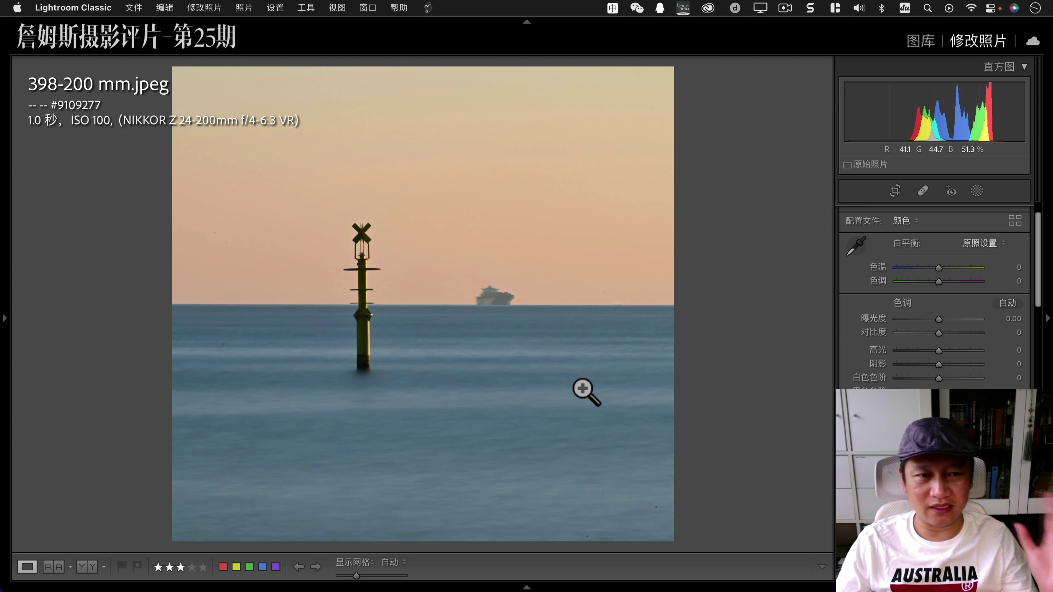
Open 406-20 mm.jpg and pan across its sky and blossoms at 100%.
key(g)
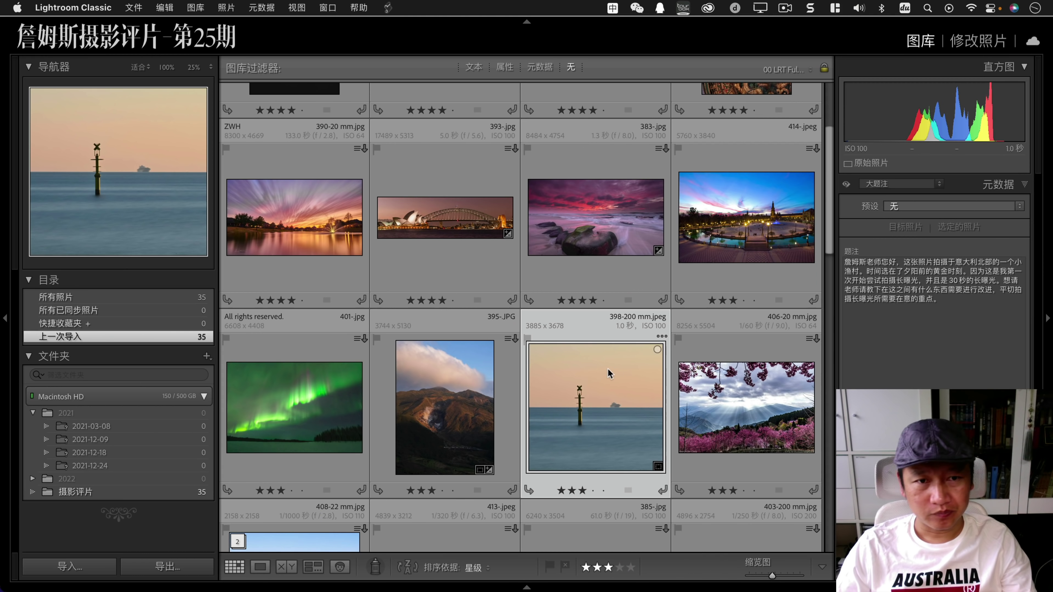
double_click(754, 436)
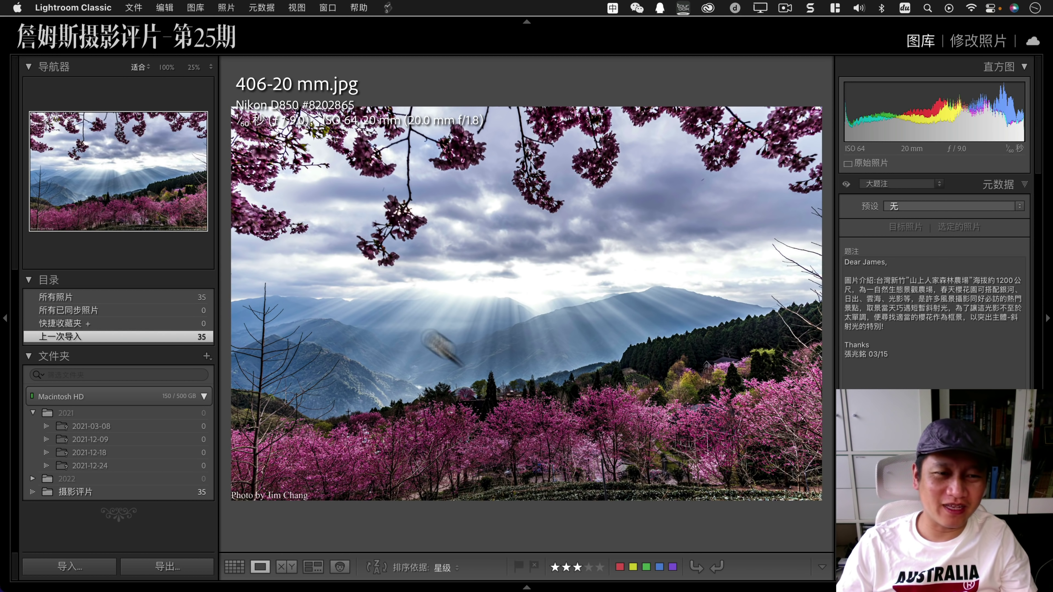
click(717, 188)
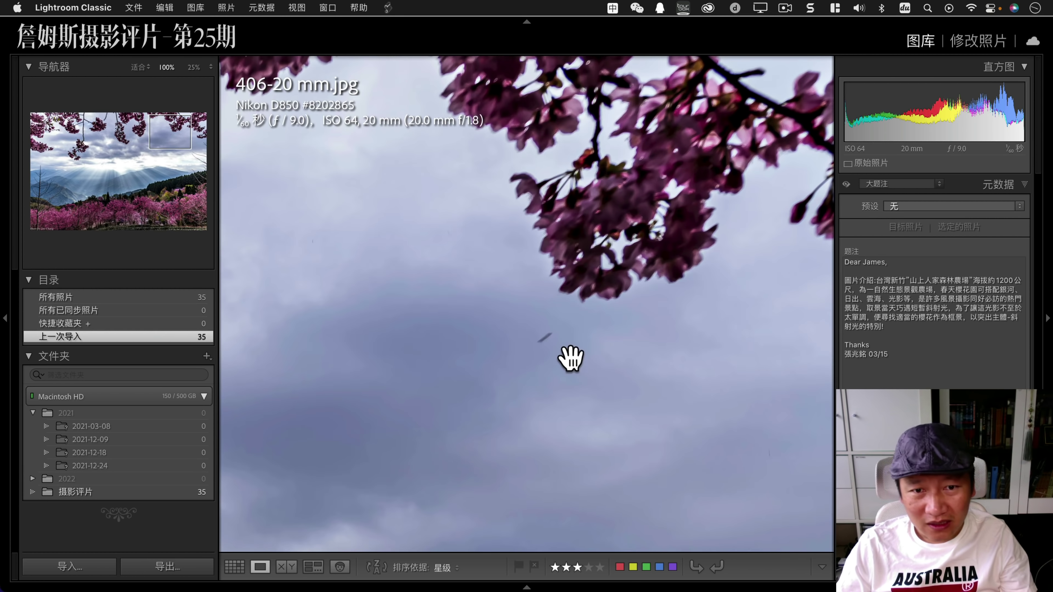
mouse_move(566, 358)
mouse_down()
mouse_move(712, 353)
mouse_move(621, 343)
mouse_move(733, 322)
mouse_up()
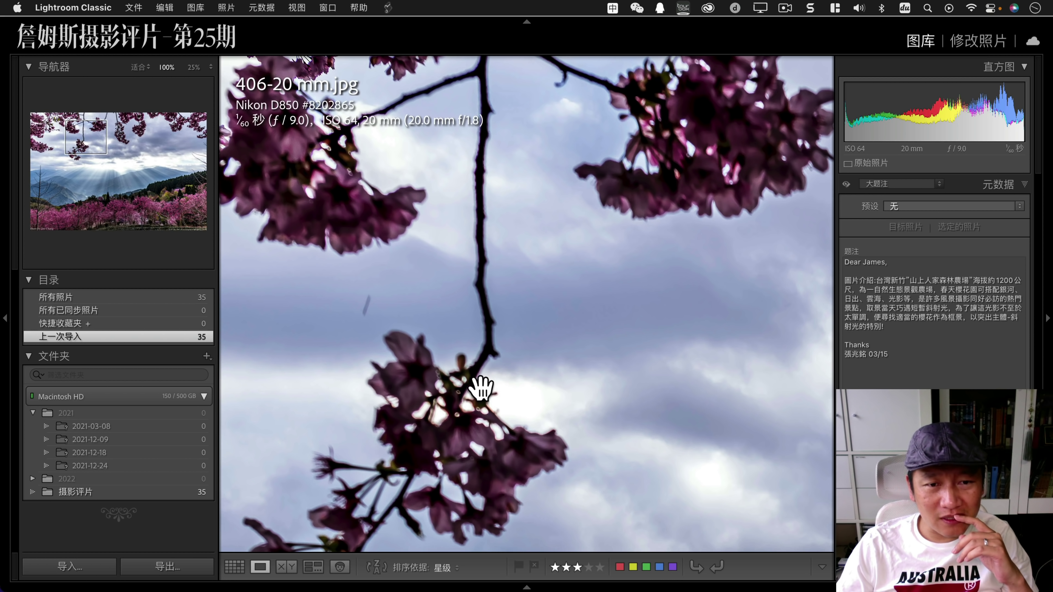
drag(455, 445, 479, 383)
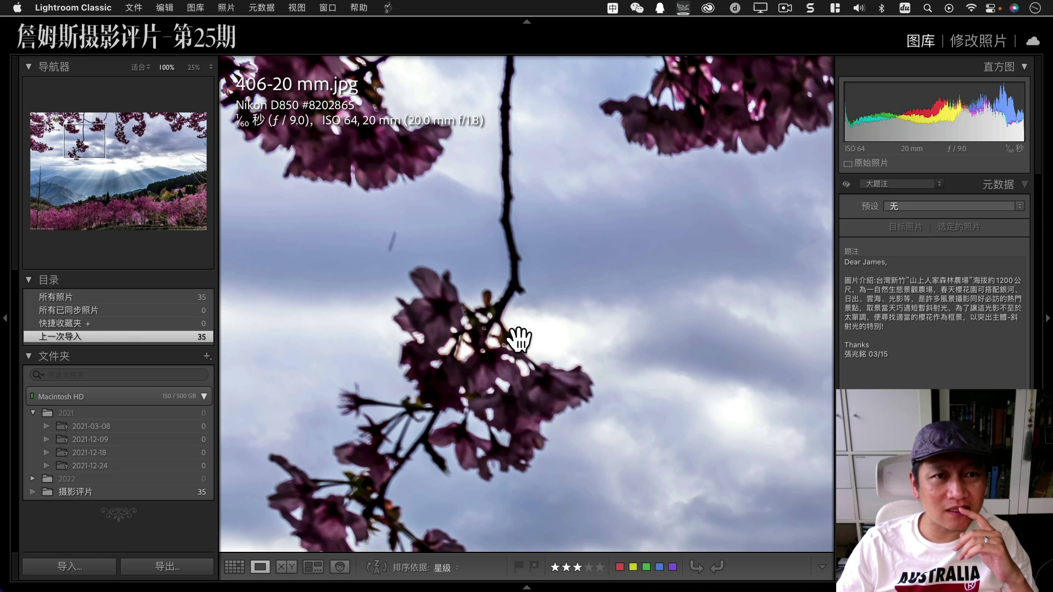
click(509, 369)
Inspect the upper-right blossoms, upper-left sky, bare left tree and upper-right branches at 100%.
click(745, 169)
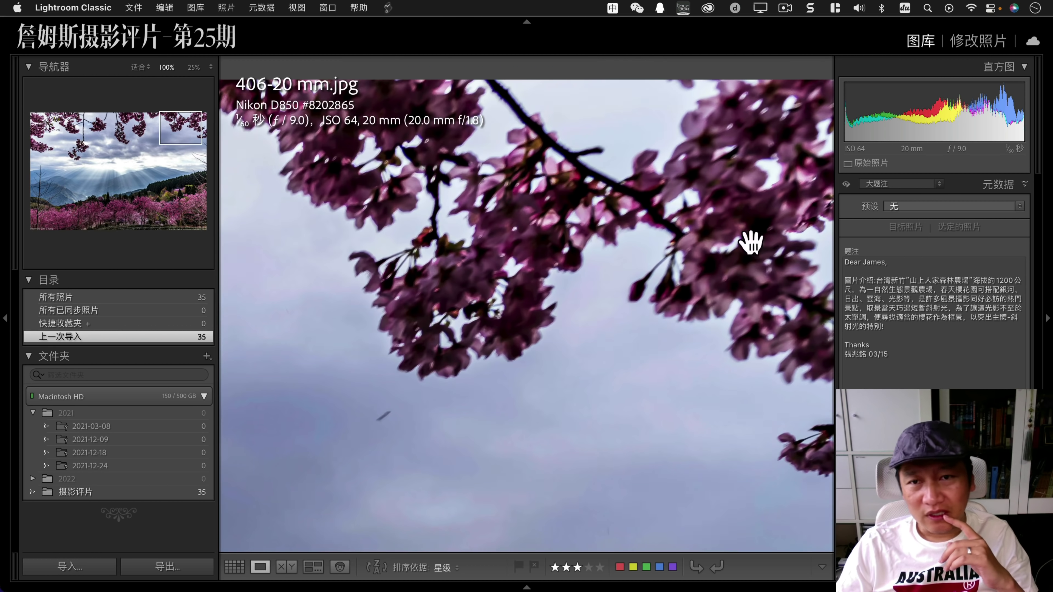
drag(523, 135, 732, 472)
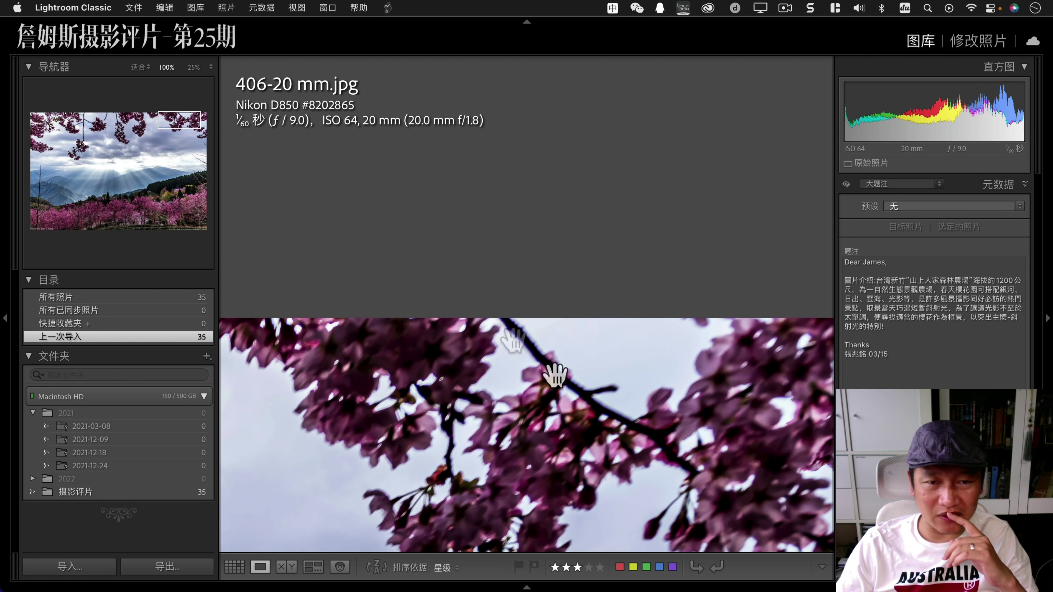
click(471, 402)
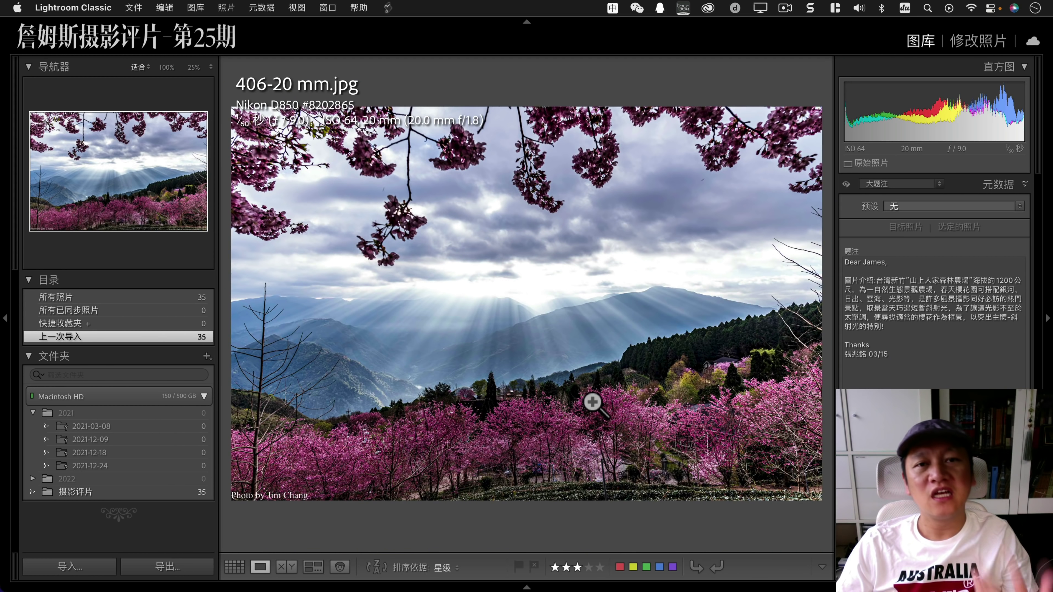
click(427, 220)
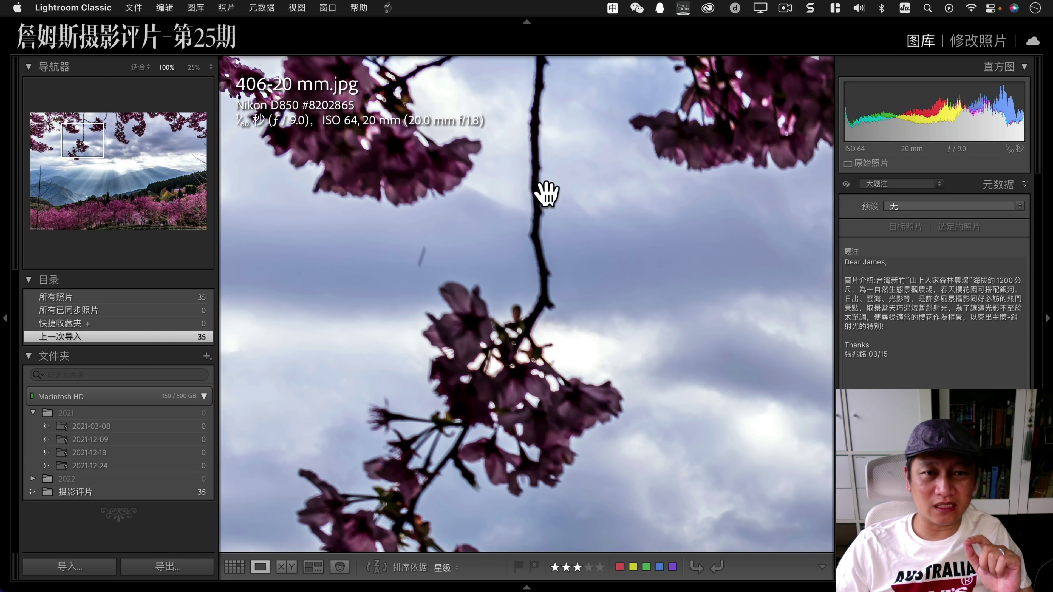
click(538, 308)
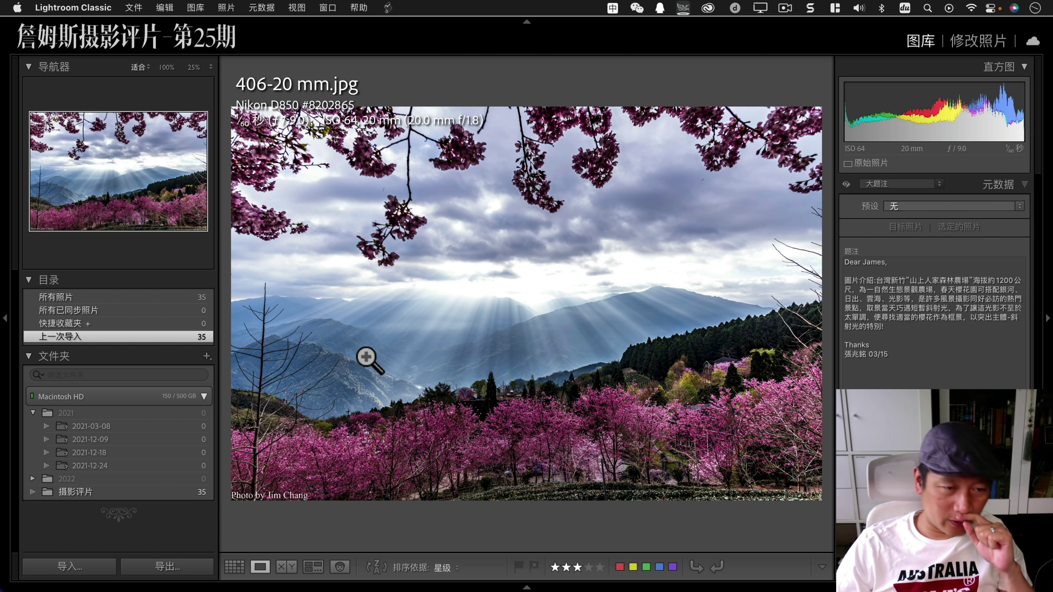
click(277, 382)
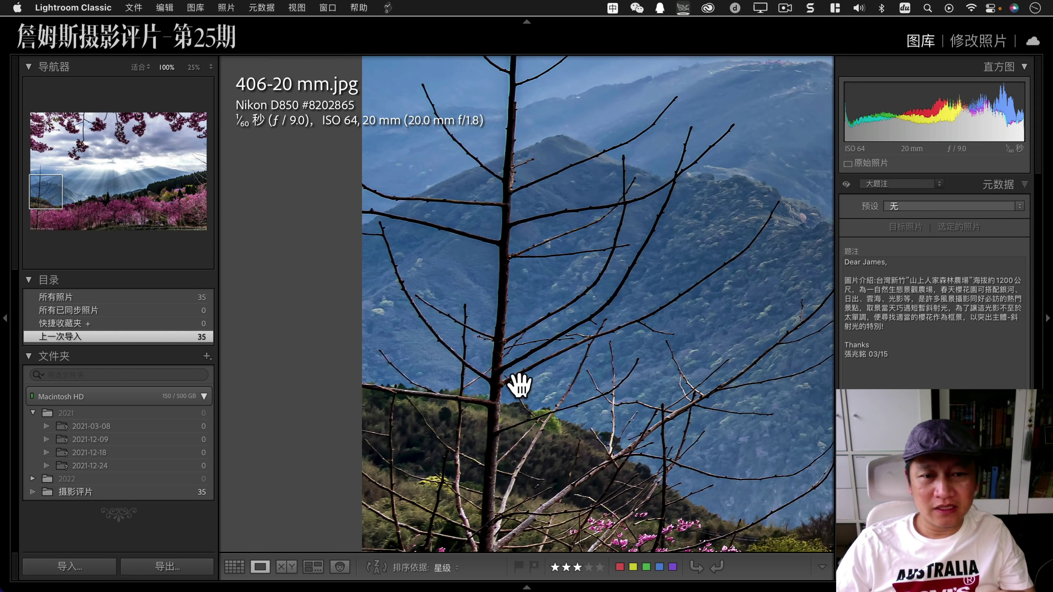
click(513, 369)
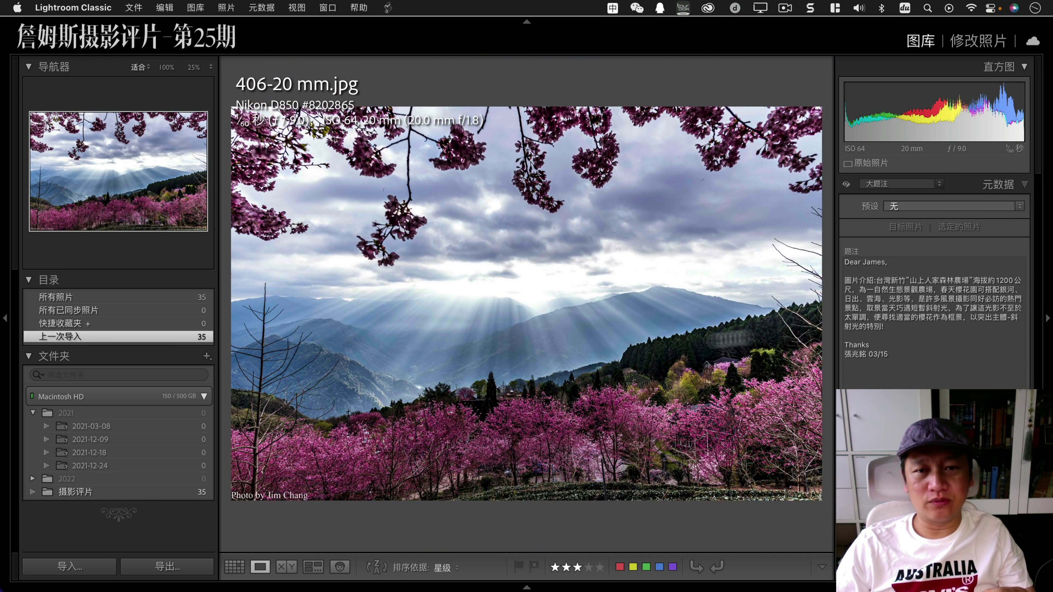
click(813, 265)
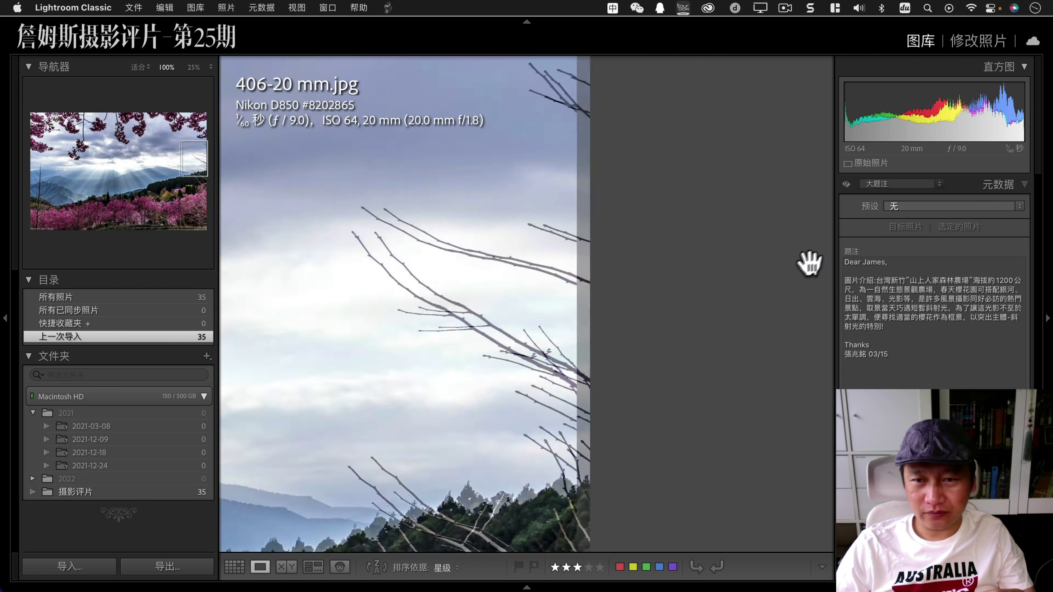
click(519, 285)
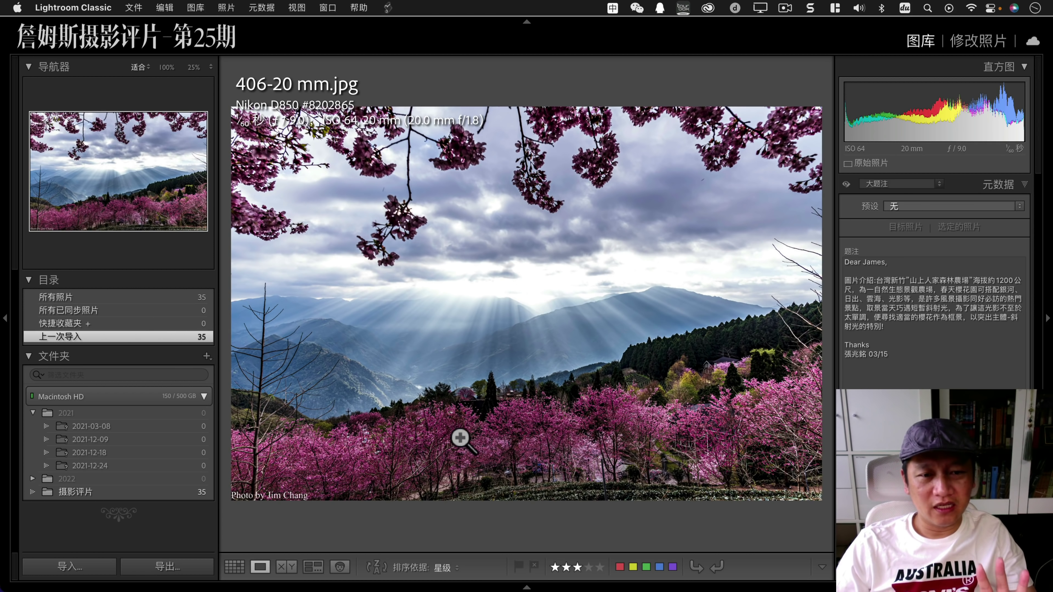
In Develop, trim 406-20 mm.jpg's top, left and right edges, then undo the crop.
click(973, 44)
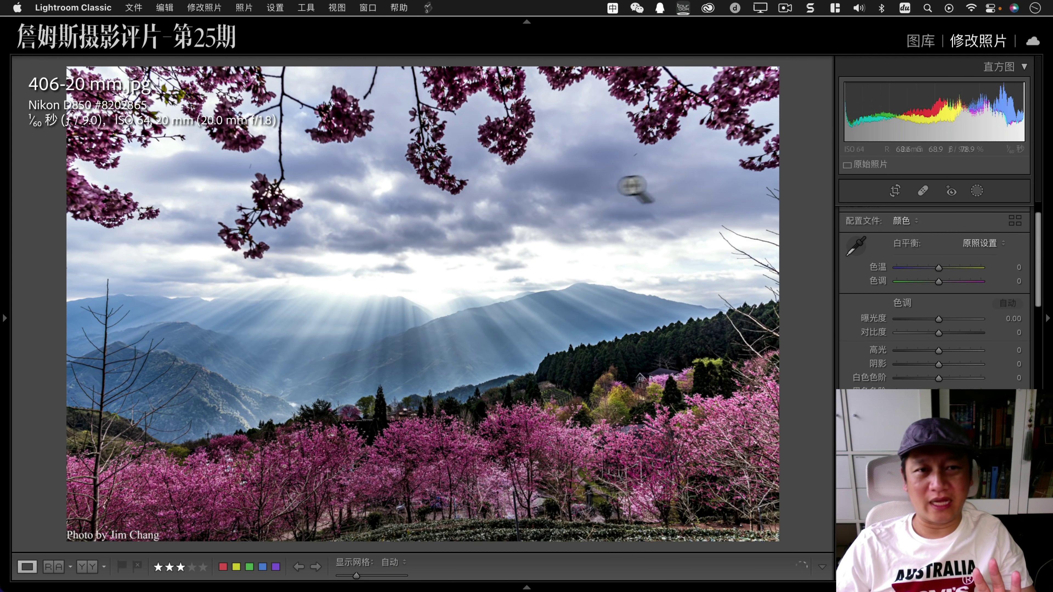
key(r)
drag(477, 113, 477, 155)
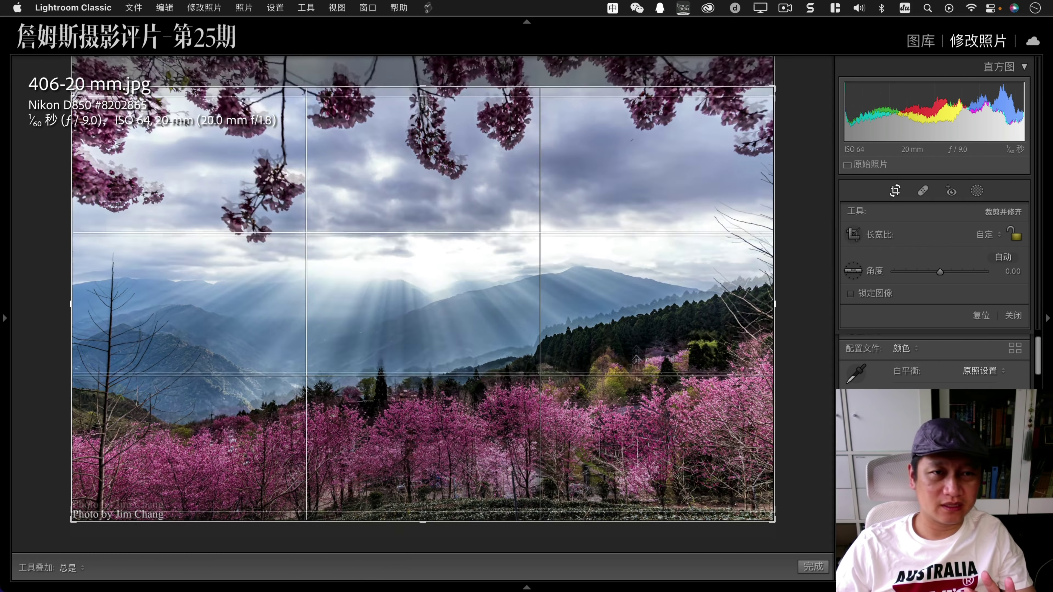
drag(71, 321, 160, 321)
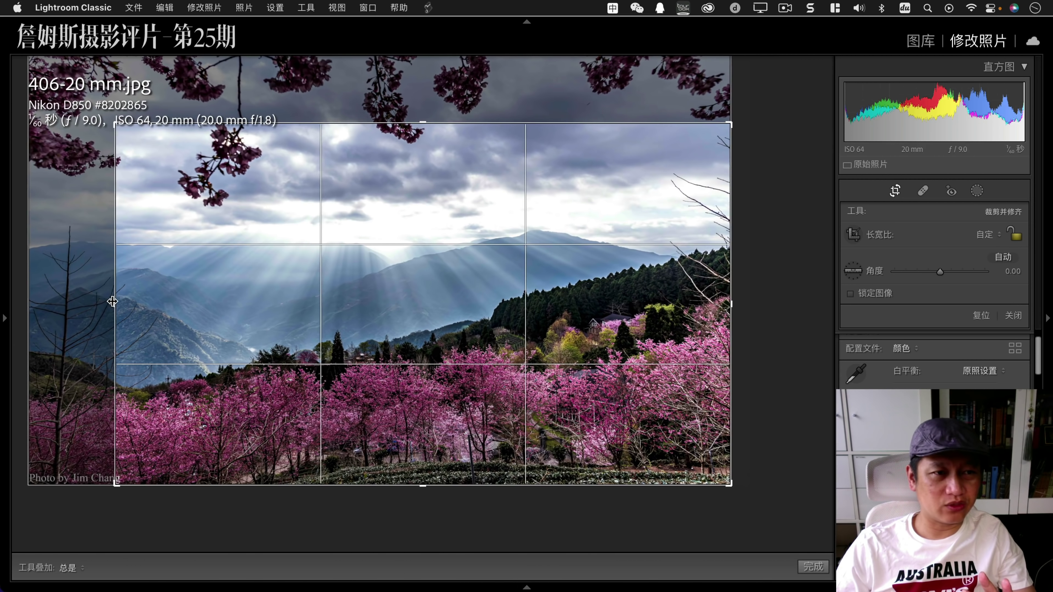
drag(730, 311, 593, 311)
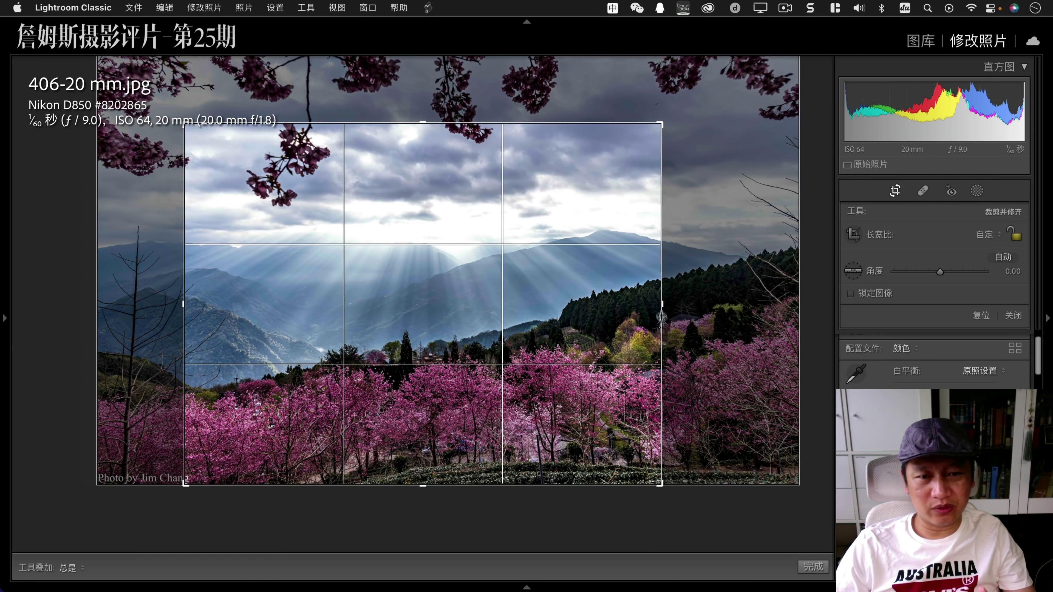
click(812, 567)
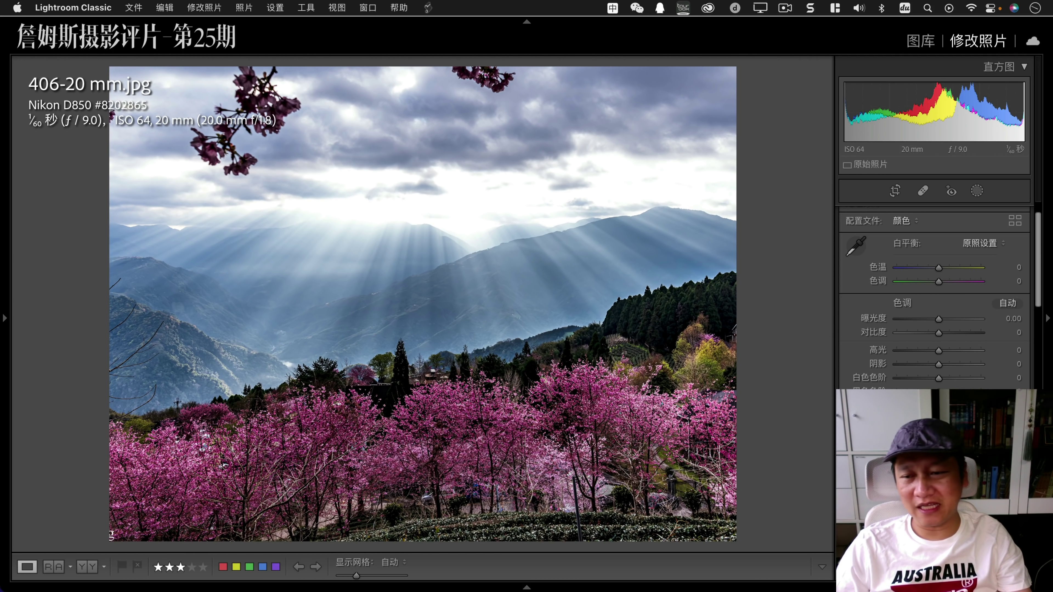
key(super+z)
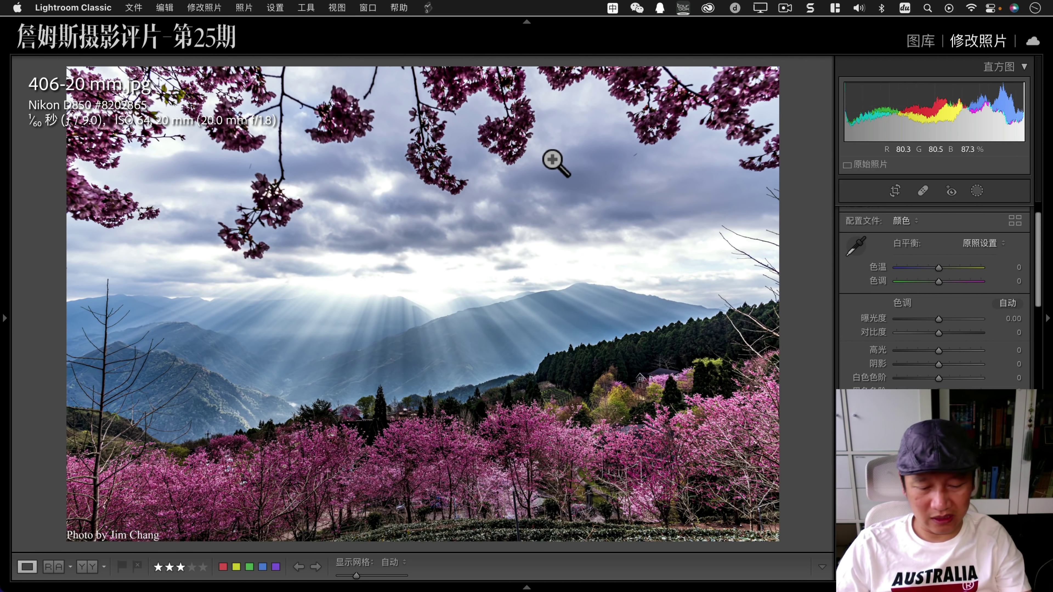
Open 408-22 mm.jpg large and move it down within its stack.
key(g)
scroll(670, 357, down, 3)
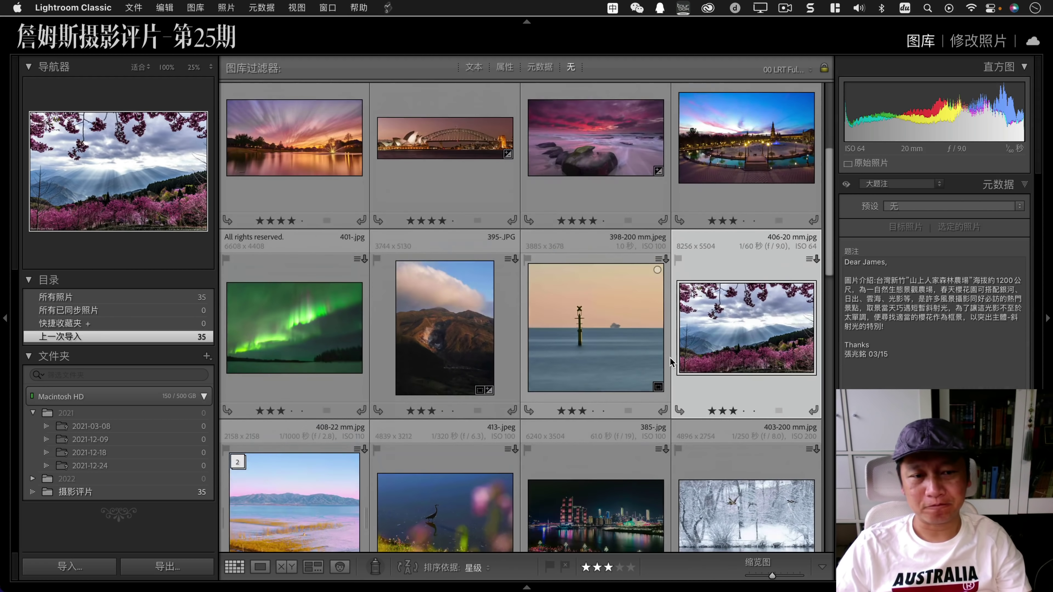
double_click(312, 451)
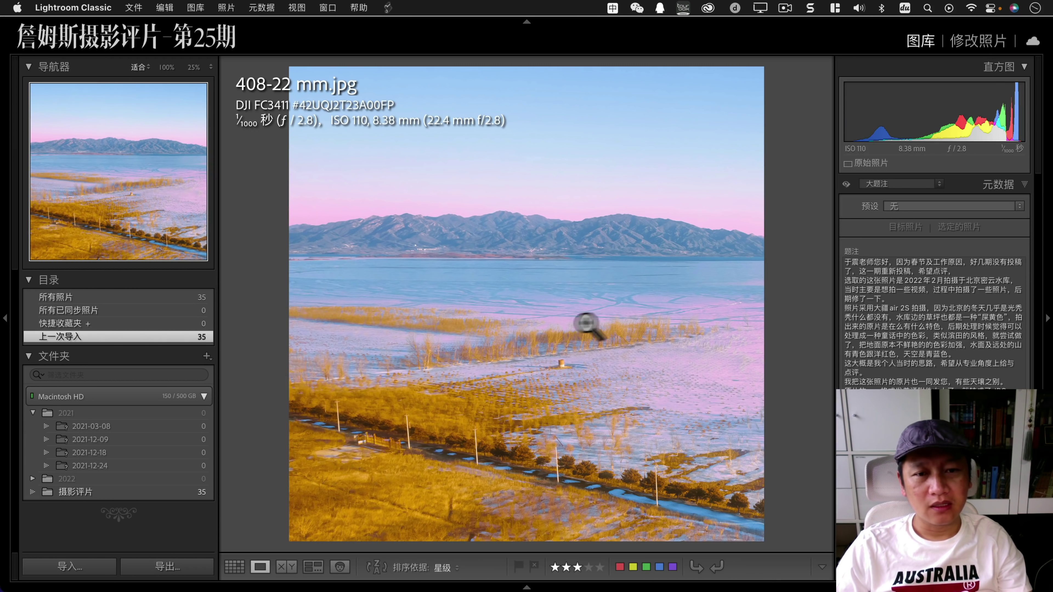
right_click(477, 268)
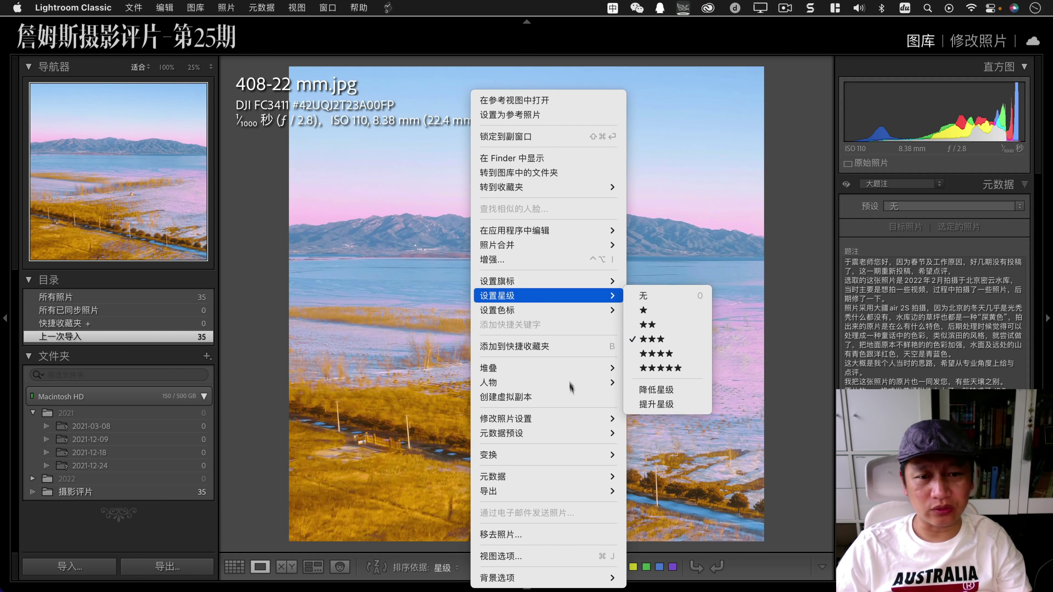
mouse_move(543, 368)
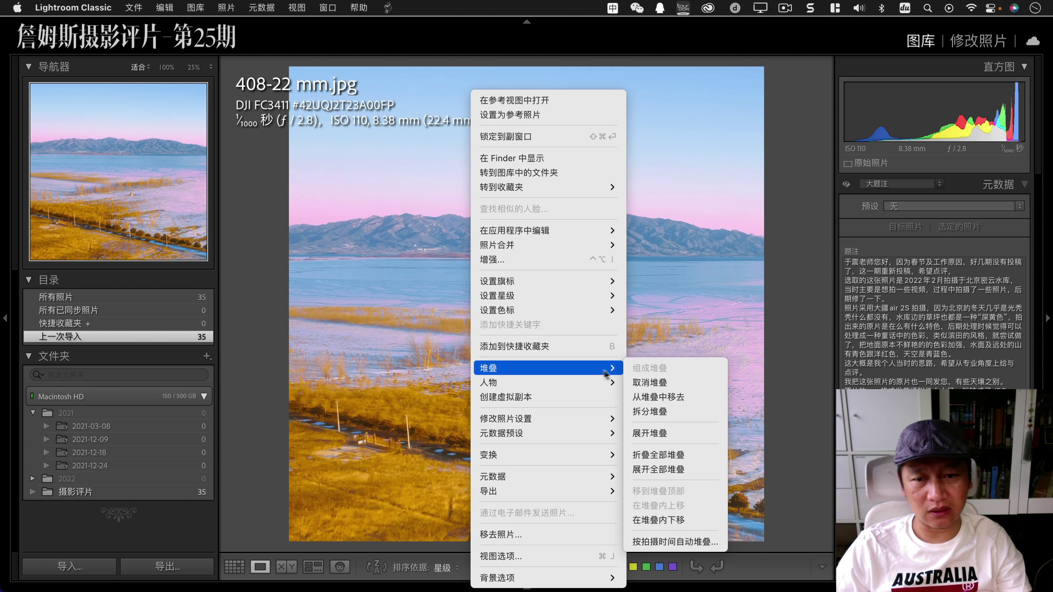
click(676, 516)
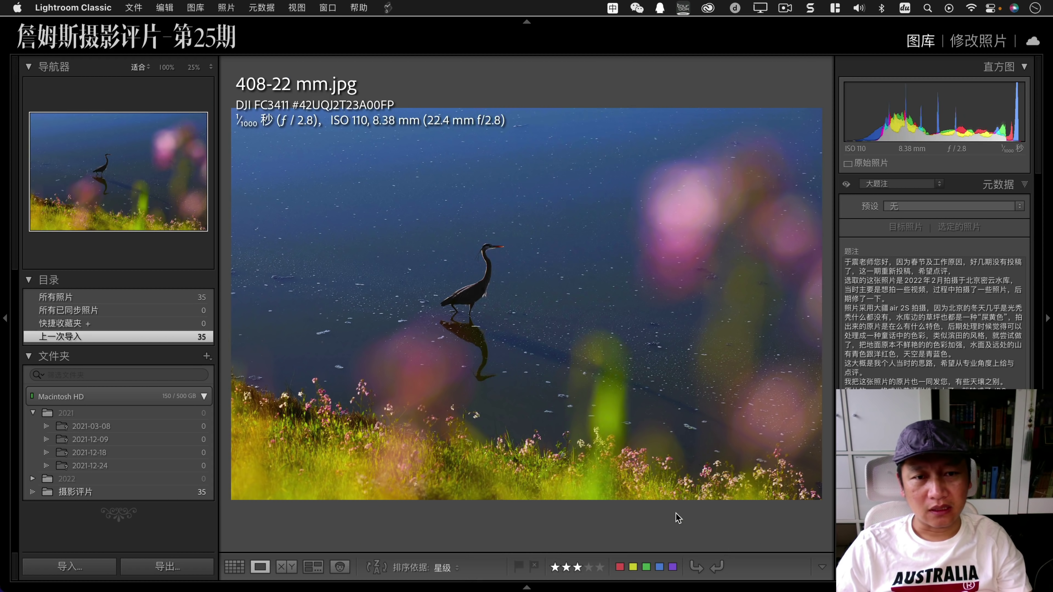
key(g)
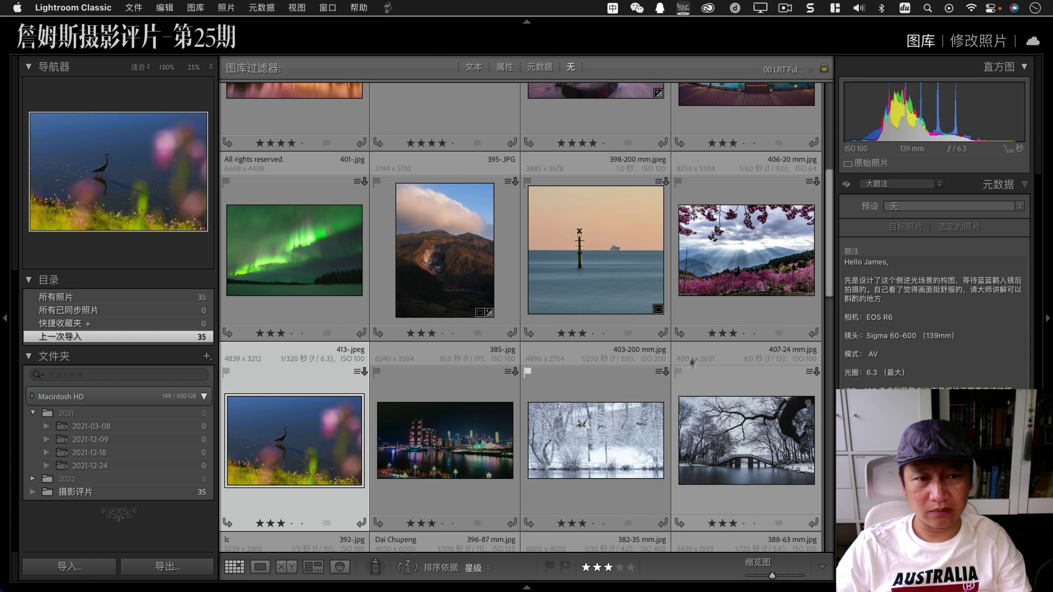
Reopen the reservoir photo 408-22 mm.jpg and split its stack.
scroll(543, 400, down, 1)
scroll(543, 399, down, 3)
scroll(543, 400, down, 3)
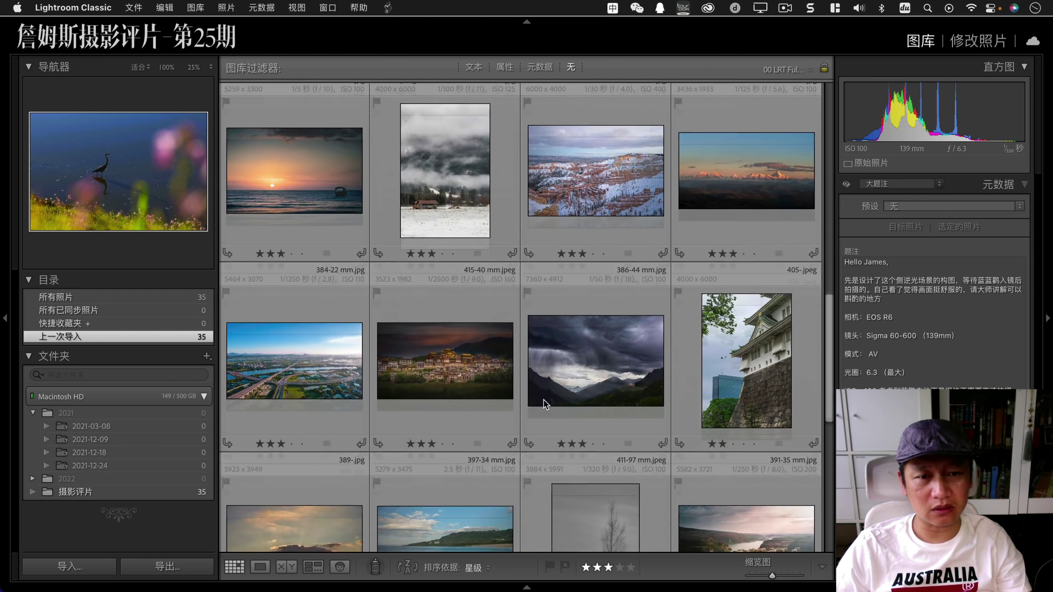
scroll(544, 398, up, 5)
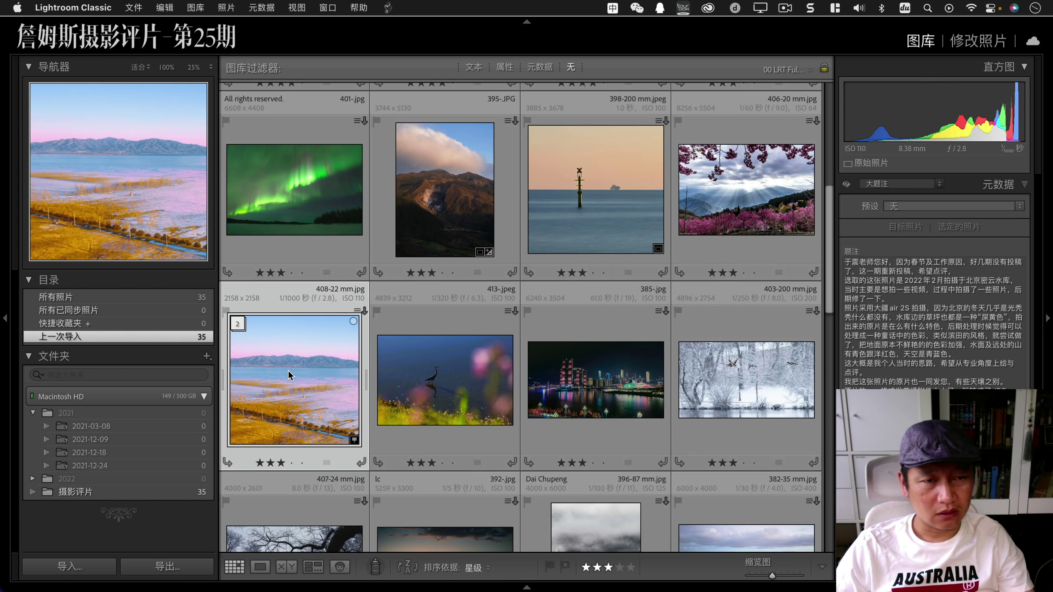
double_click(289, 371)
right_click(494, 287)
mouse_move(559, 367)
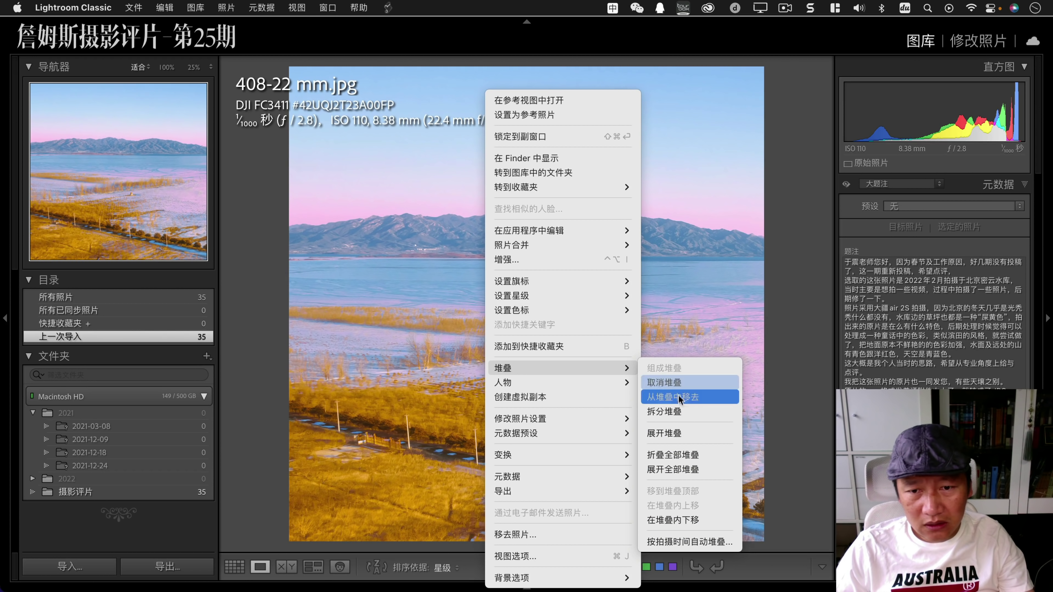
click(684, 412)
key(g)
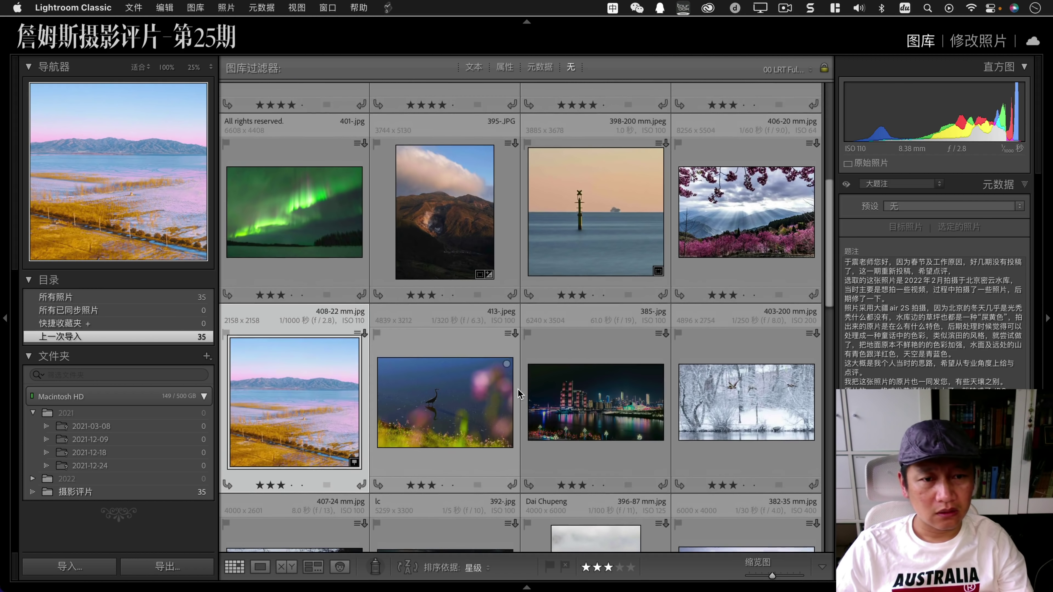
View the separated 409-22 mm.jpg full size, then return to the grid.
scroll(522, 392, down, 10)
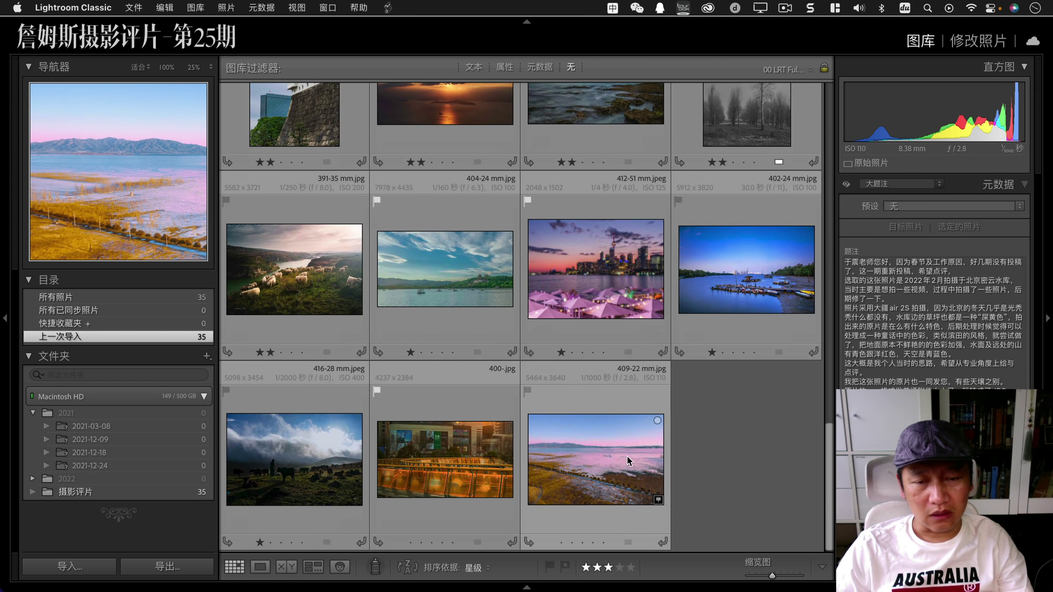
click(627, 457)
double_click(593, 445)
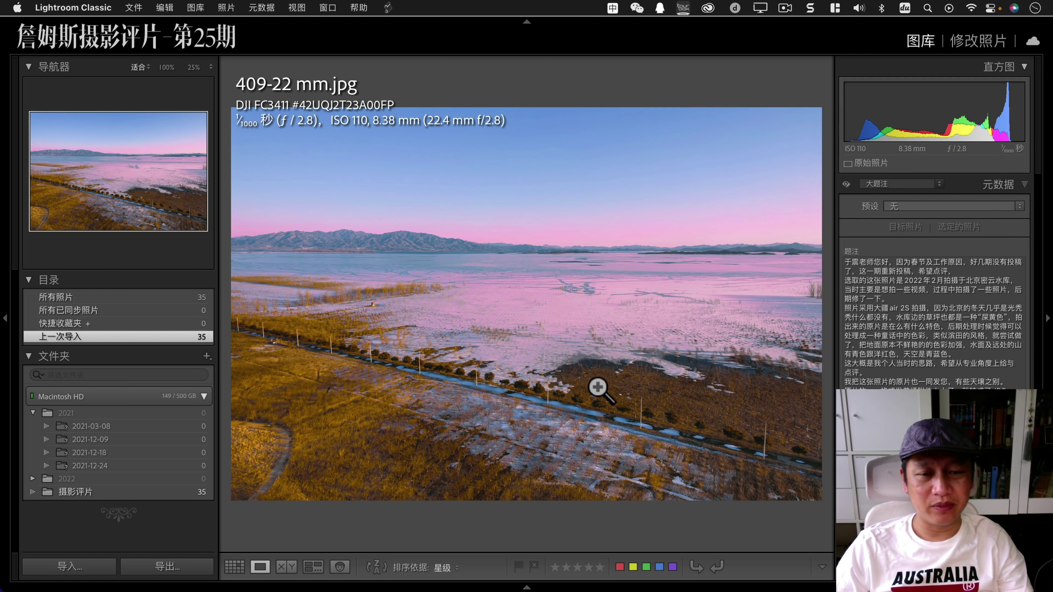
key(g)
scroll(563, 374, up, 5)
scroll(436, 382, up, 5)
scroll(308, 388, up, 3)
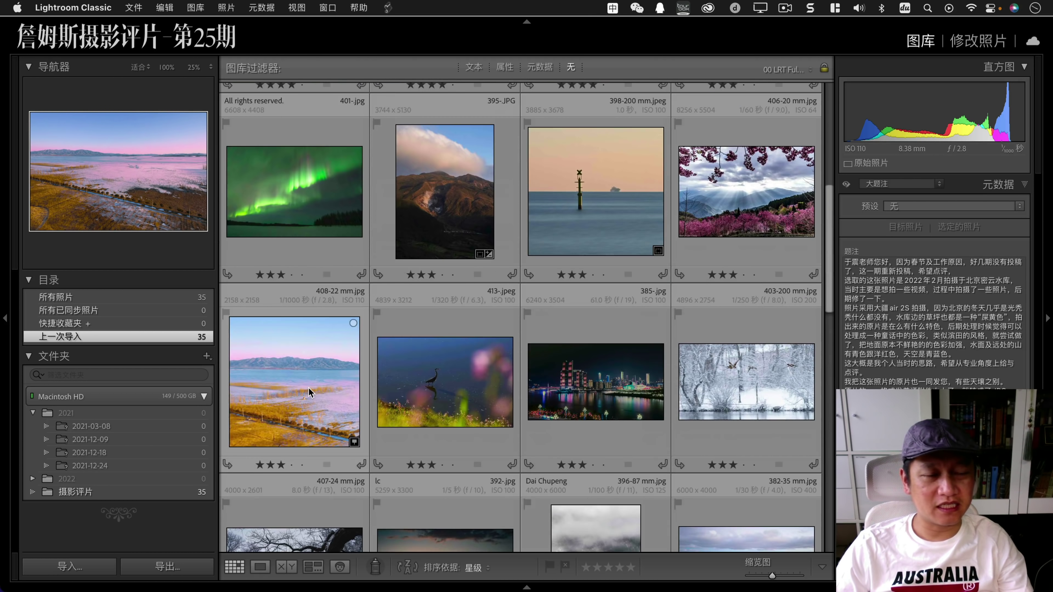
double_click(308, 387)
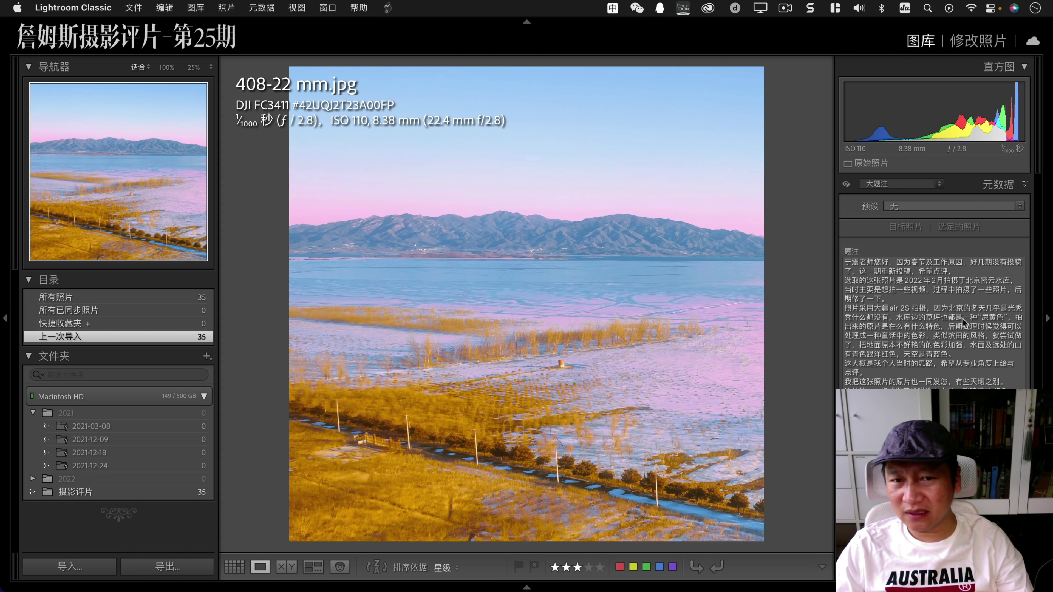
click(731, 399)
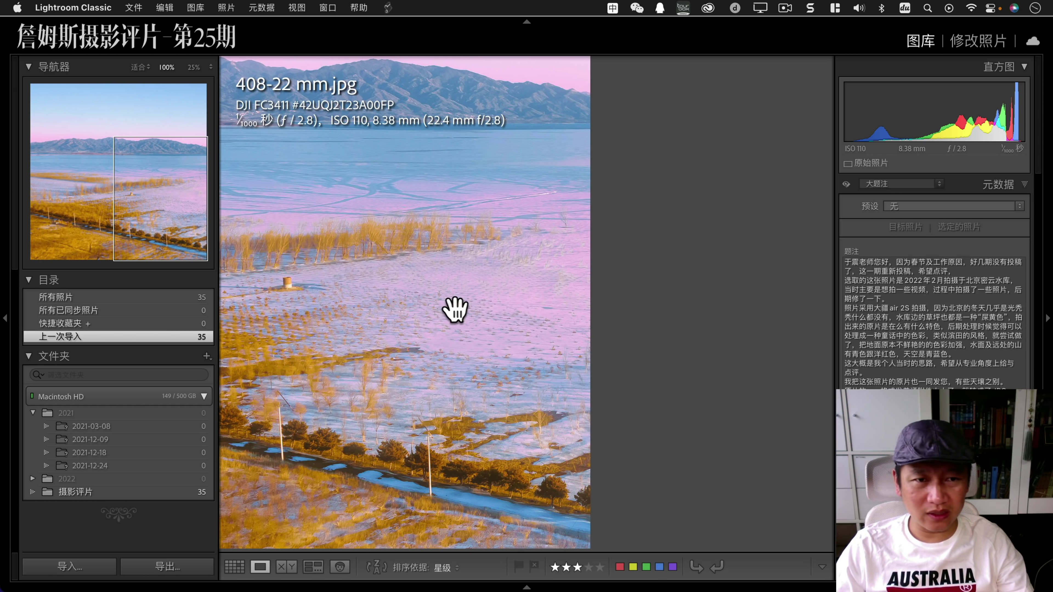
click(470, 326)
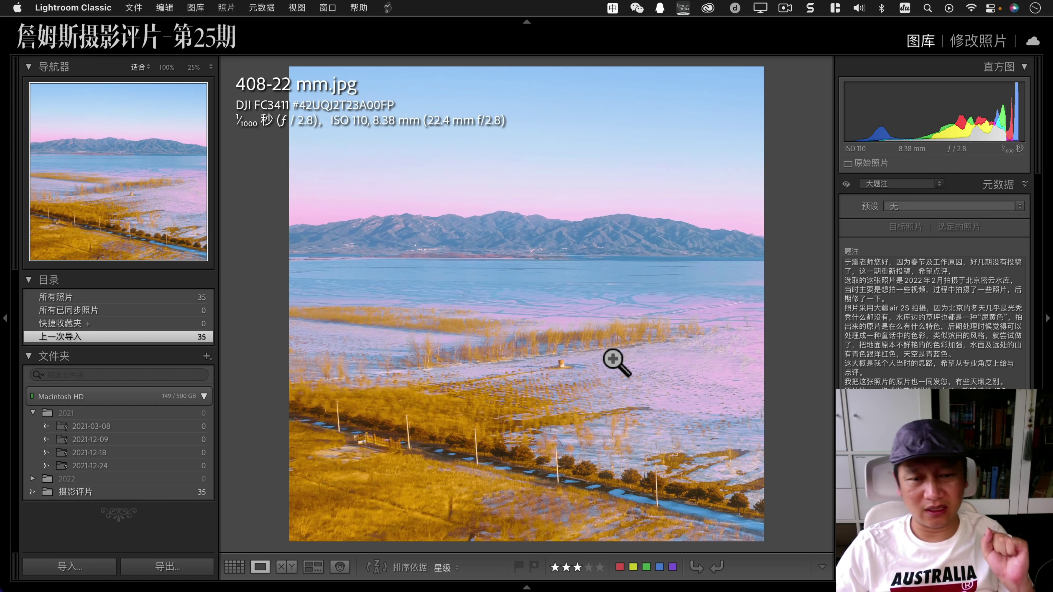
click(630, 510)
click(473, 266)
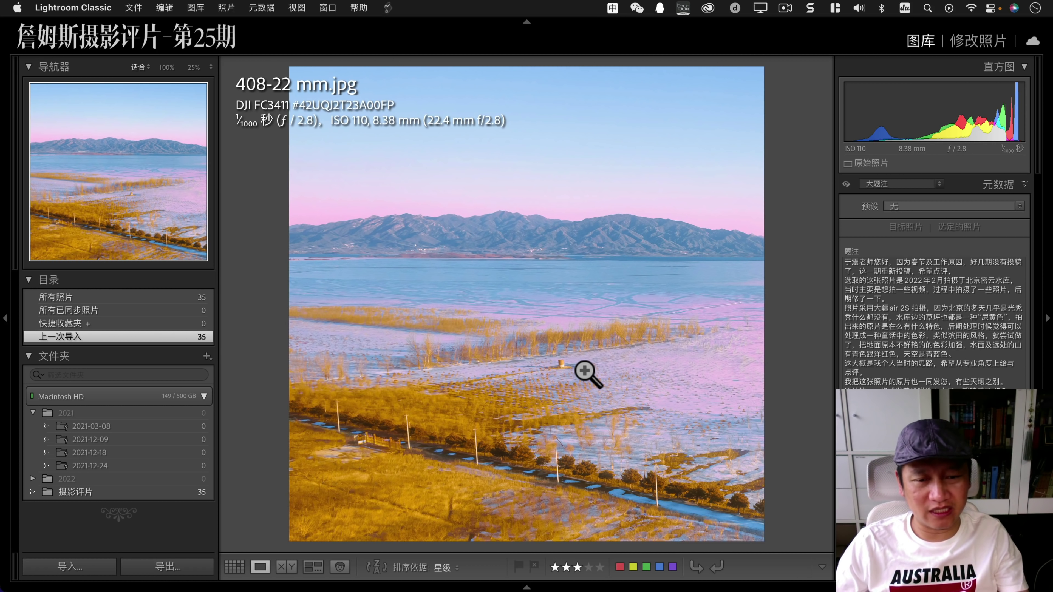
key(g)
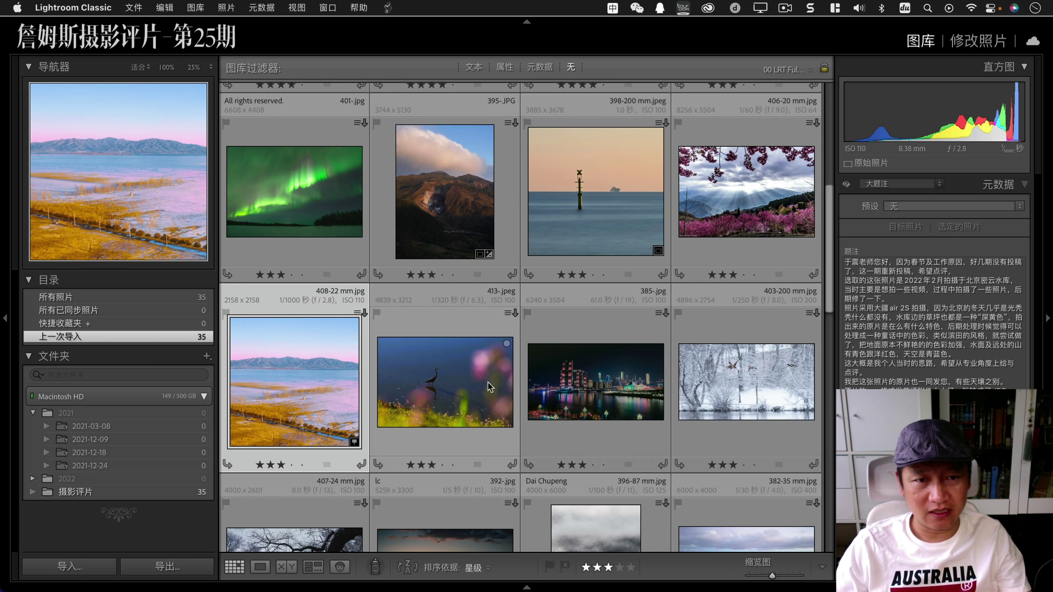
Inspect 413-.jpeg's flowers, heron and left water at 100%, then switch to Develop.
double_click(454, 377)
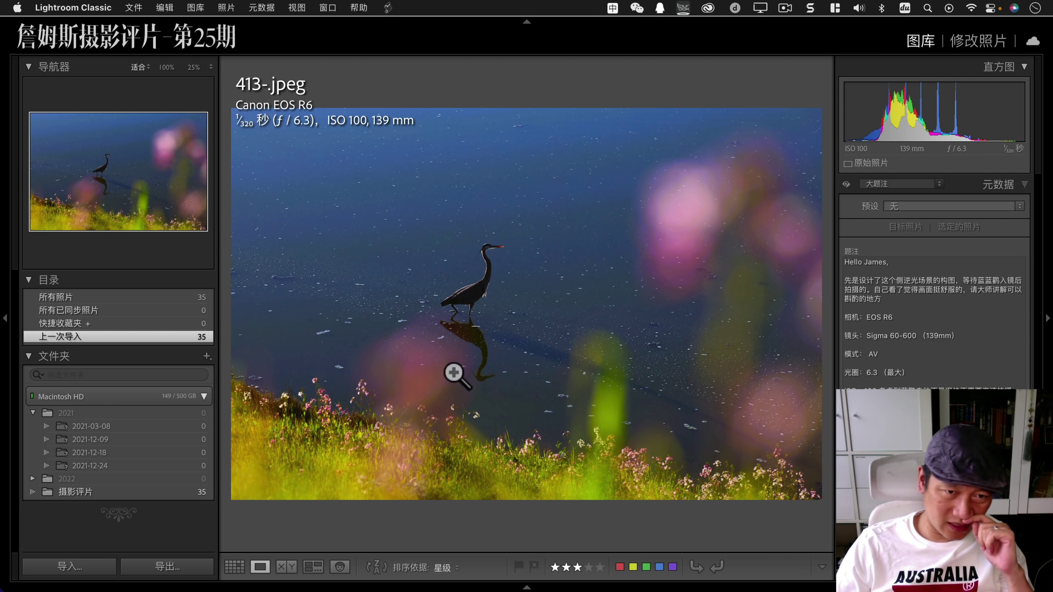
click(428, 374)
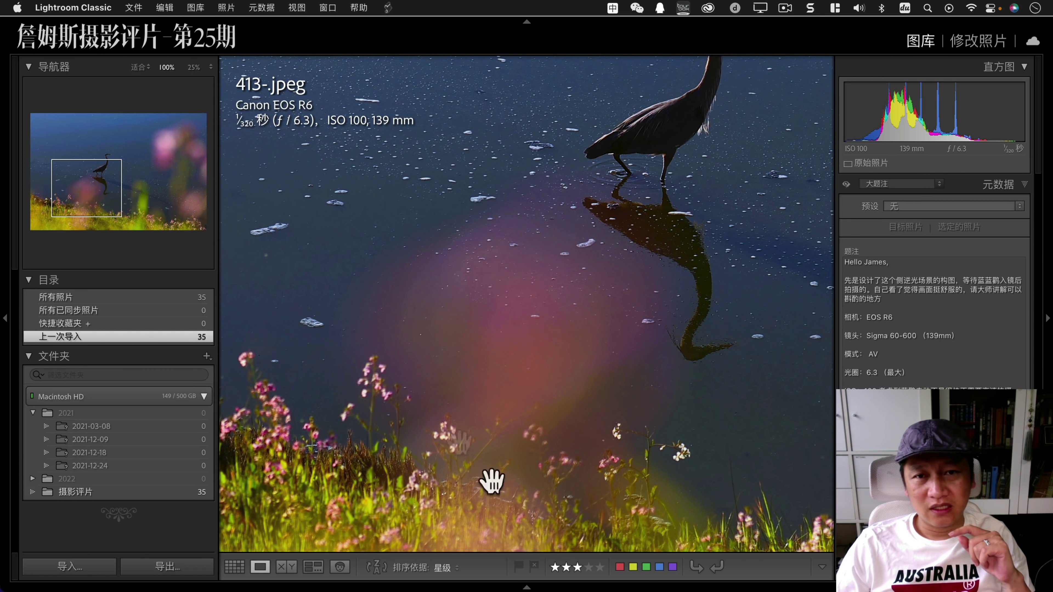
click(557, 349)
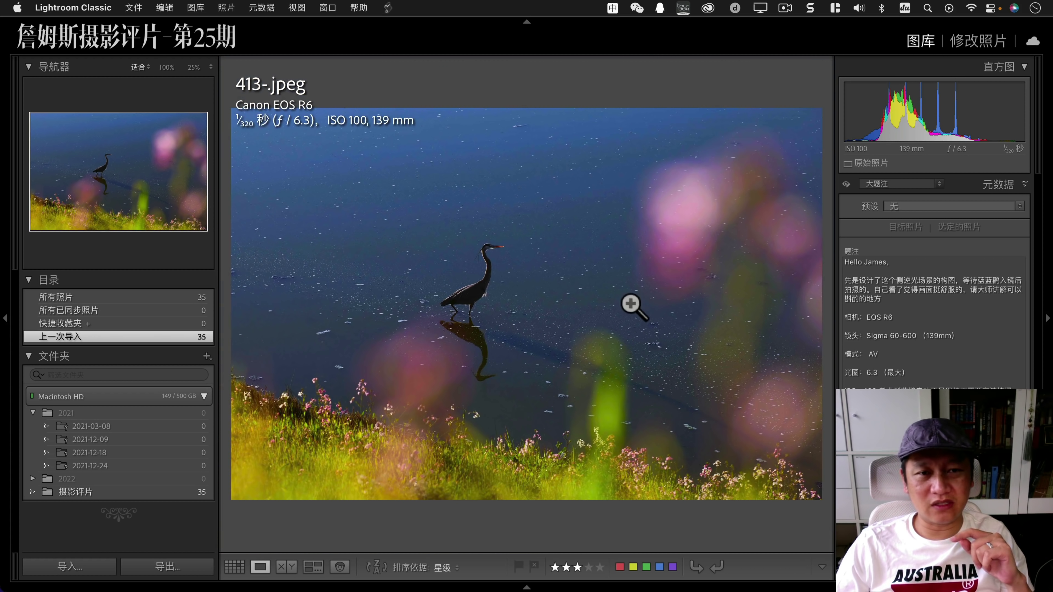
click(494, 302)
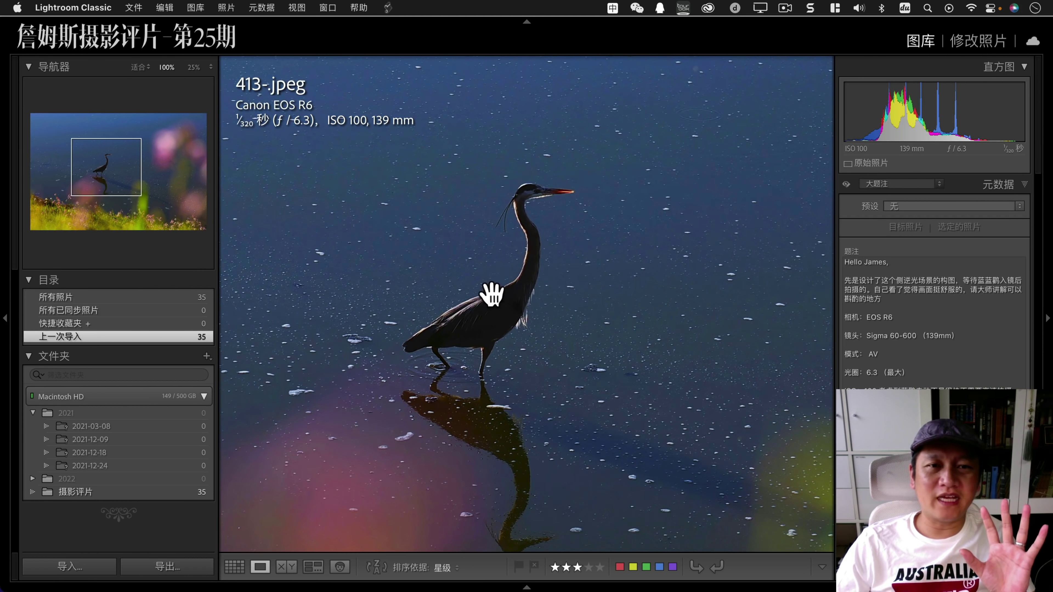
click(541, 345)
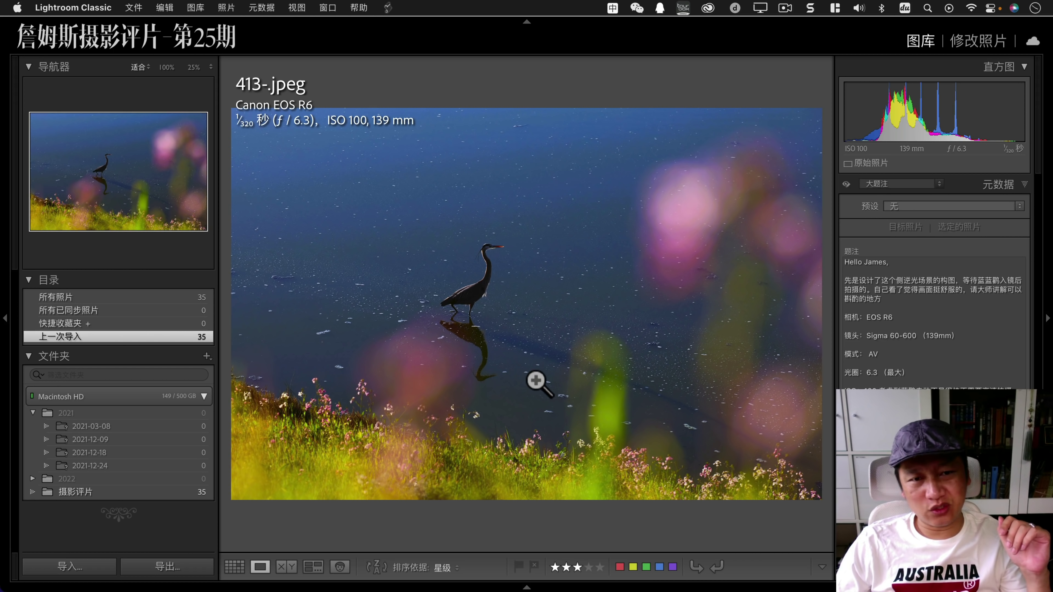
click(334, 338)
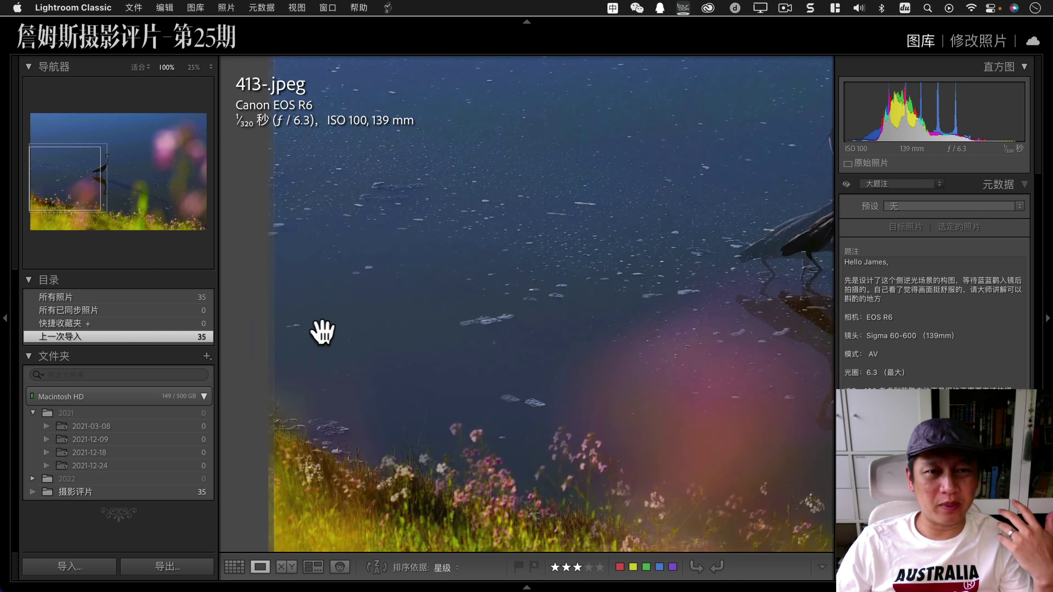
mouse_move(322, 331)
mouse_down()
mouse_move(669, 296)
mouse_move(680, 277)
mouse_up()
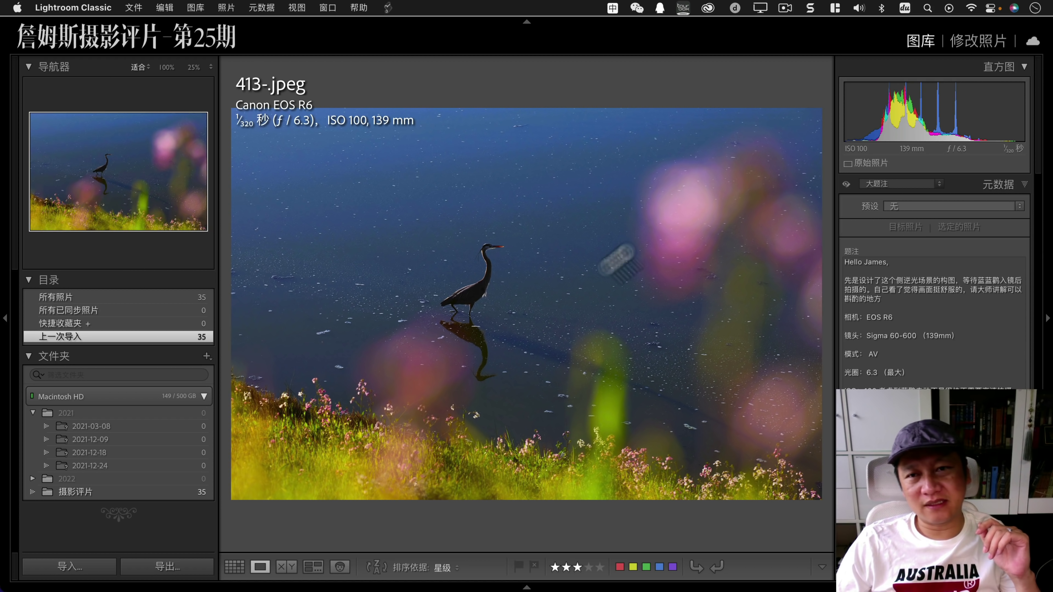
click(986, 53)
Crop the heron photo in from the right and up from the bottom grass.
click(895, 191)
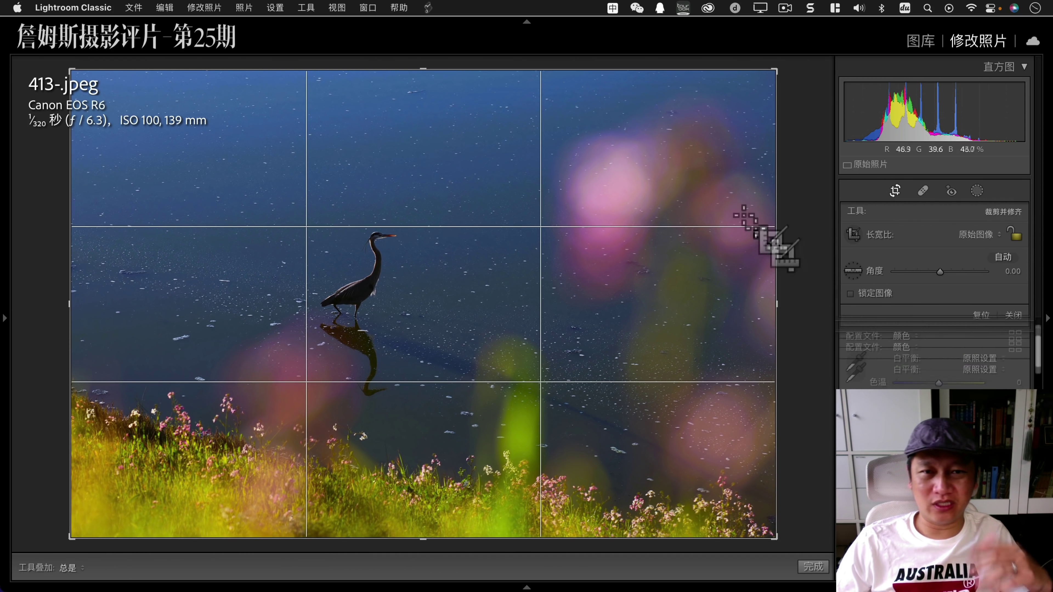
drag(776, 302, 667, 302)
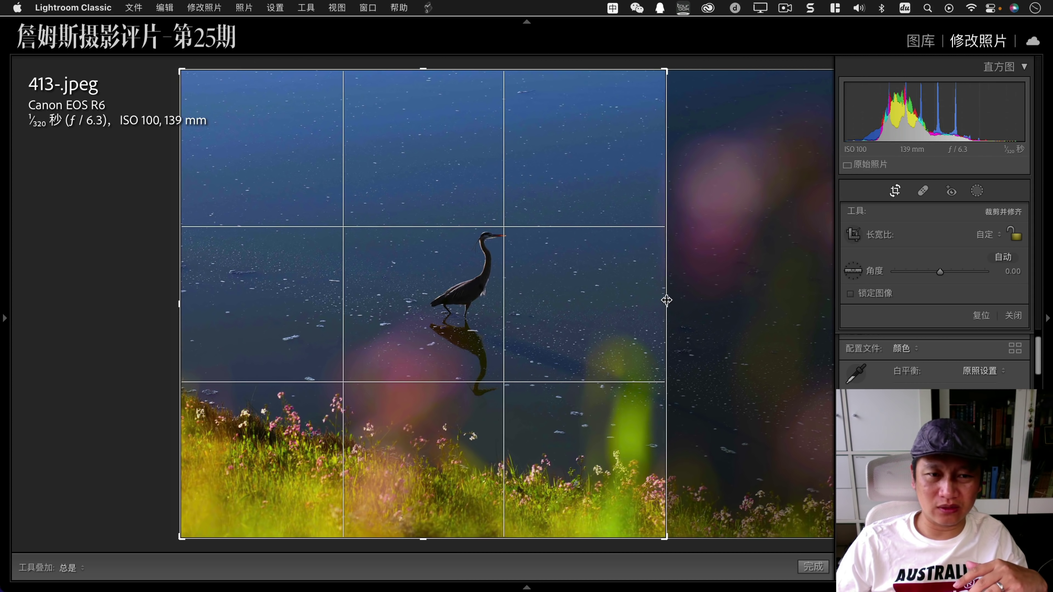
drag(422, 539, 430, 518)
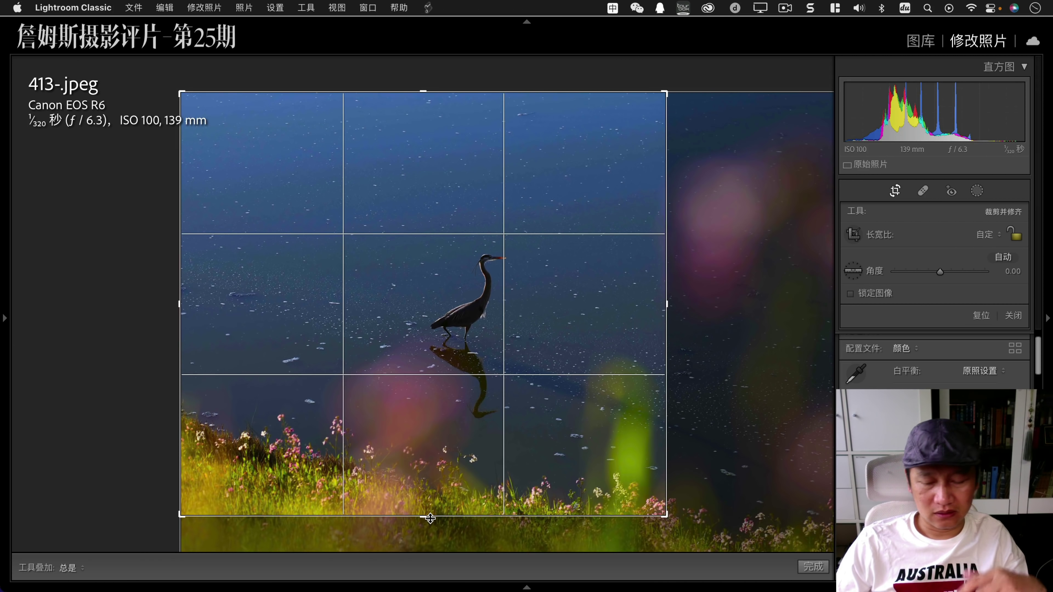
key(Return)
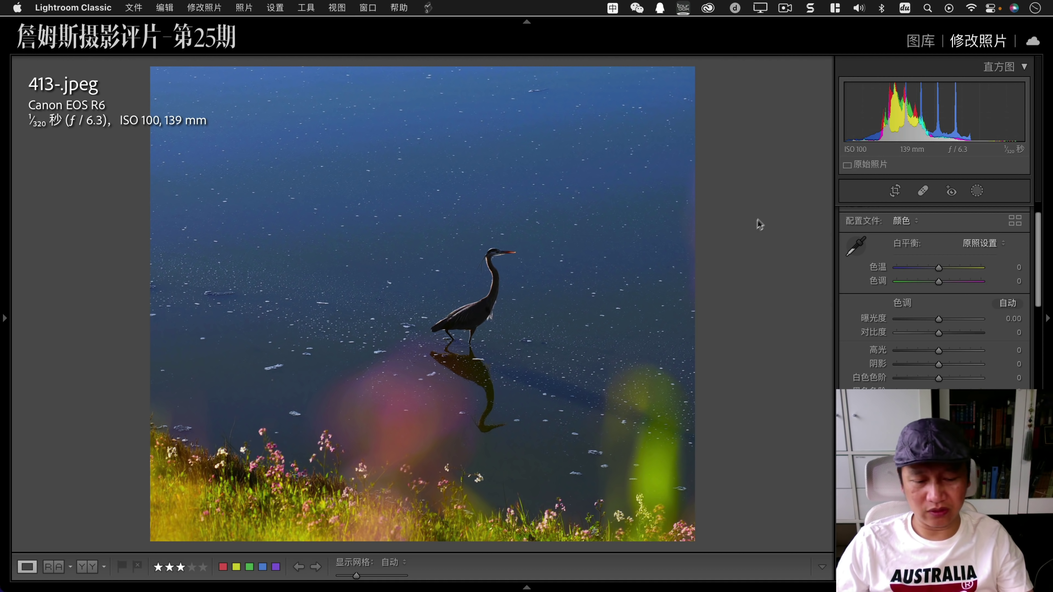
Return to the grid and briefly view the heron photo large.
key(g)
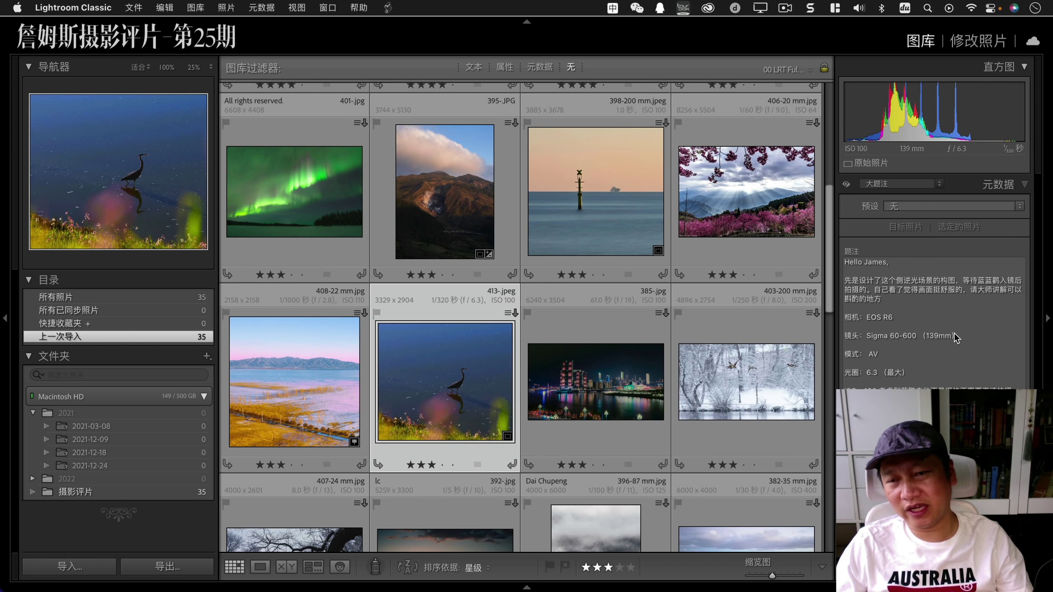
double_click(455, 382)
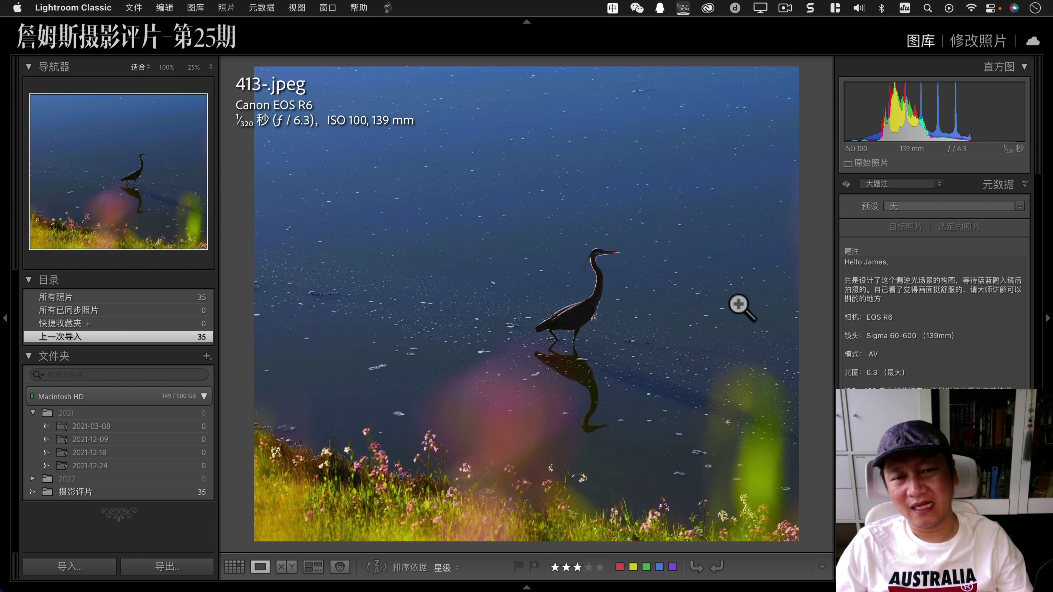
key(g)
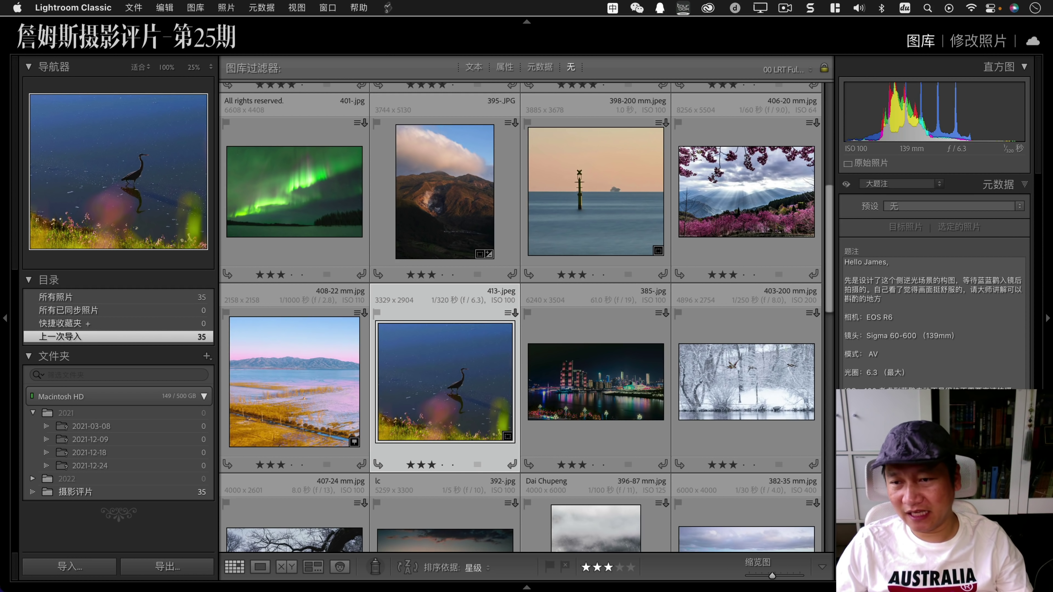
Open 385-.jpg and check the bridge, left towers and river reflections at 100%.
double_click(616, 383)
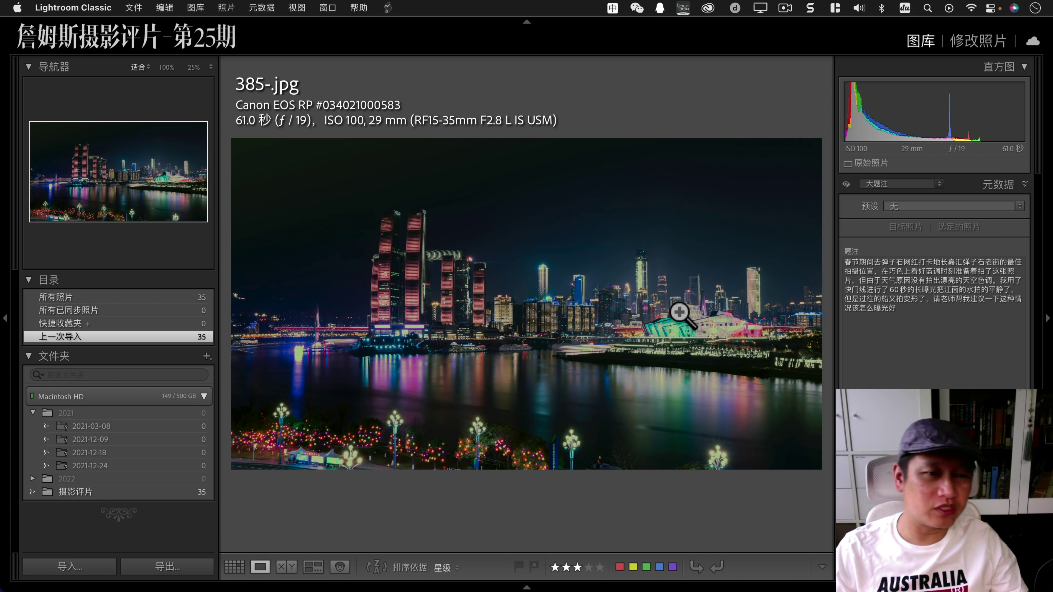
click(266, 336)
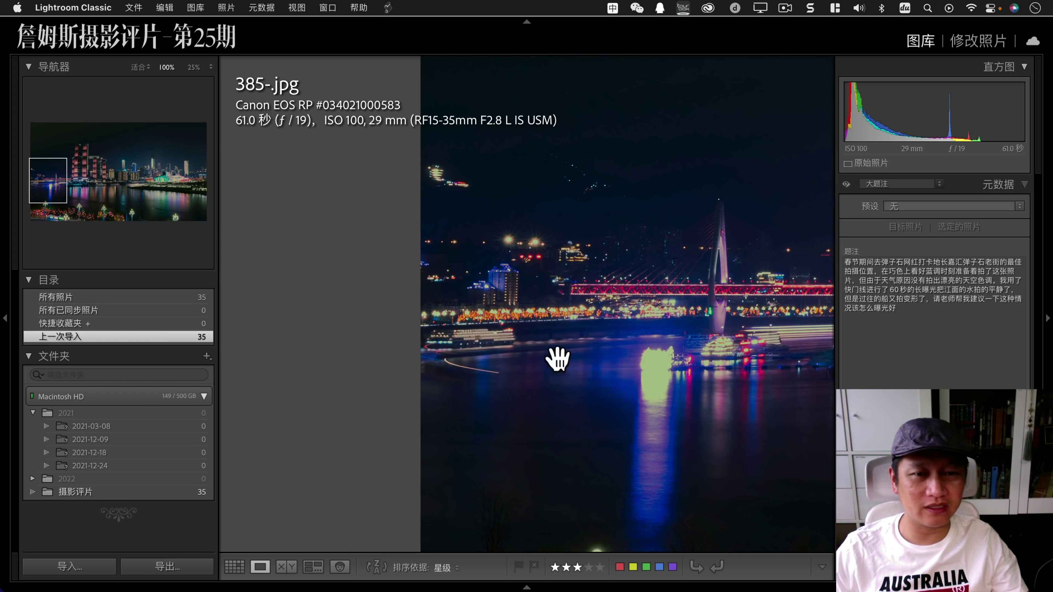
click(675, 317)
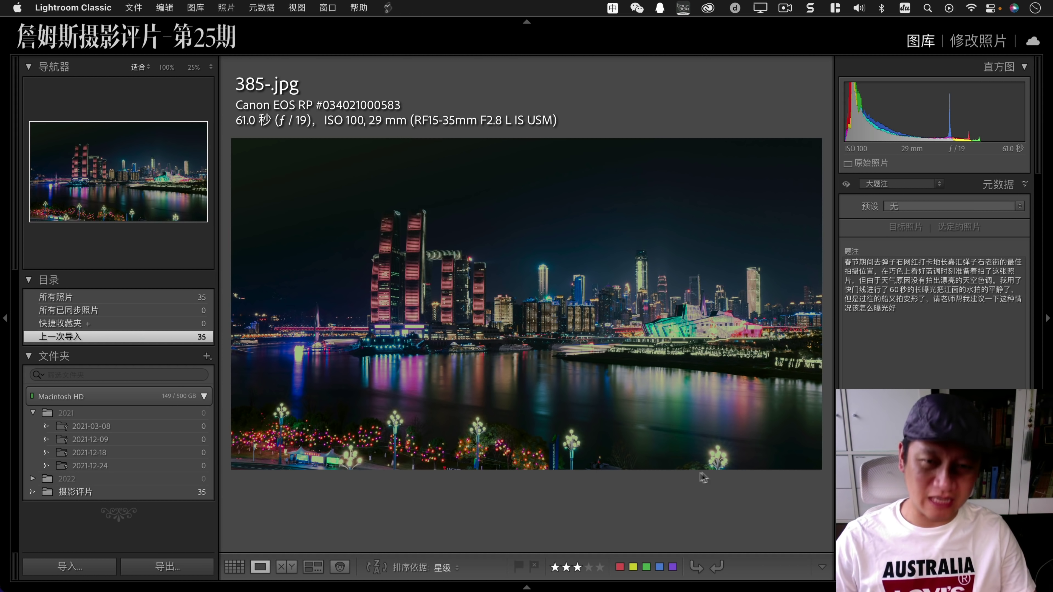
click(448, 295)
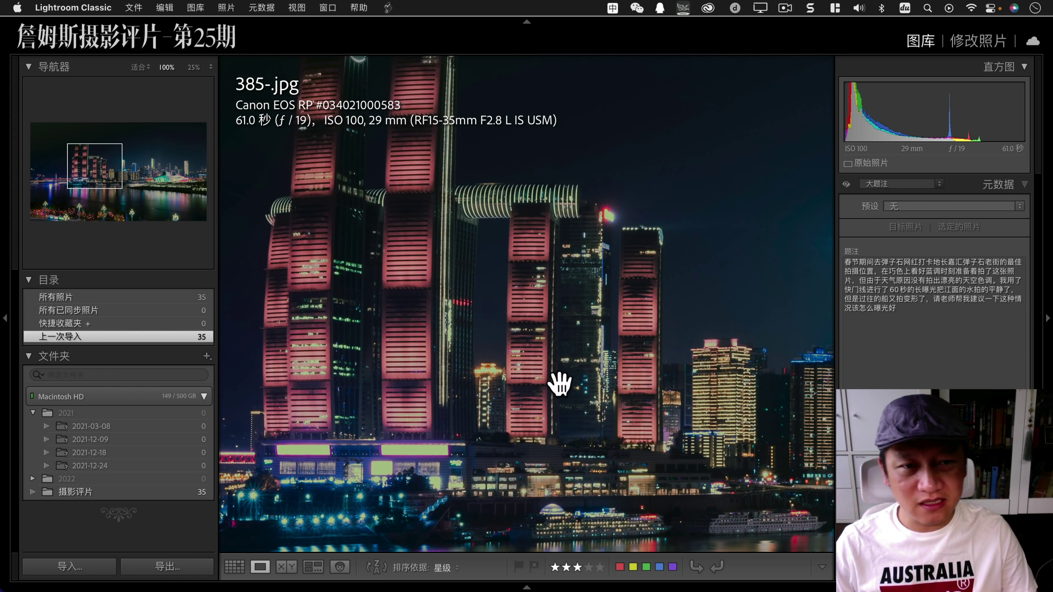
click(559, 384)
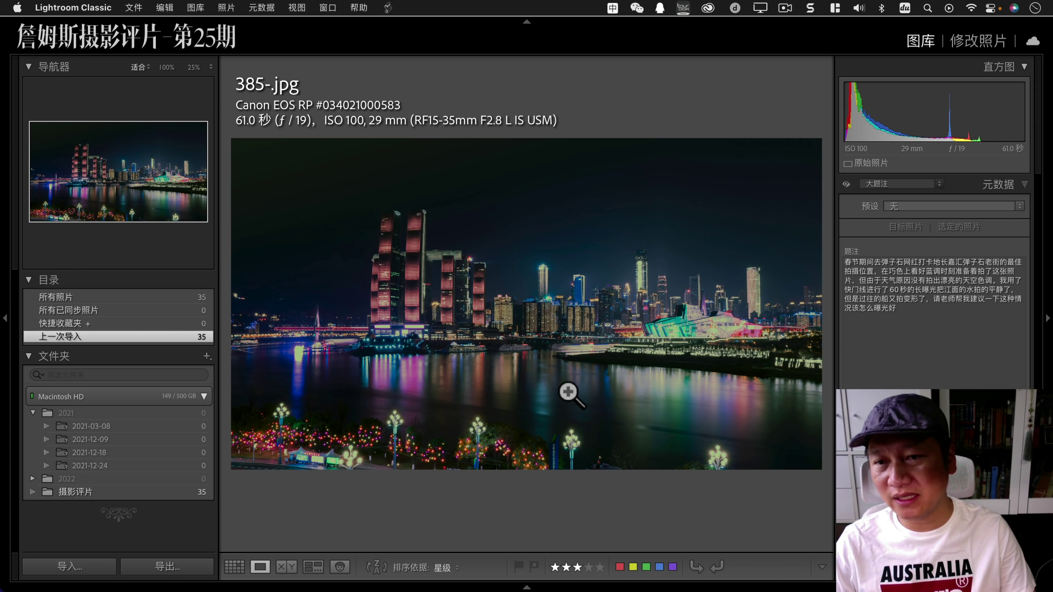
click(333, 358)
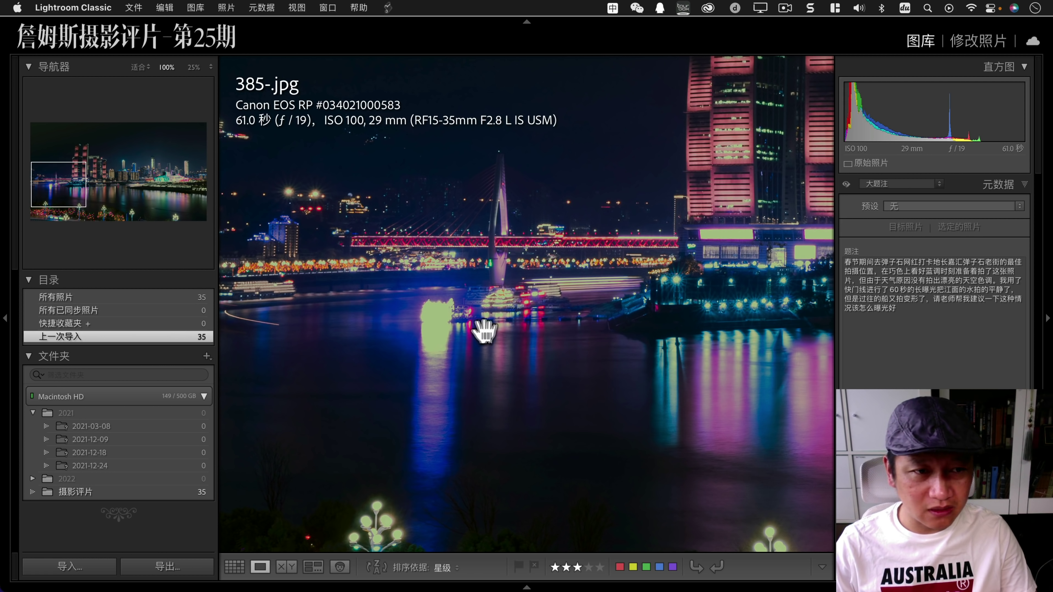
click(506, 329)
click(404, 313)
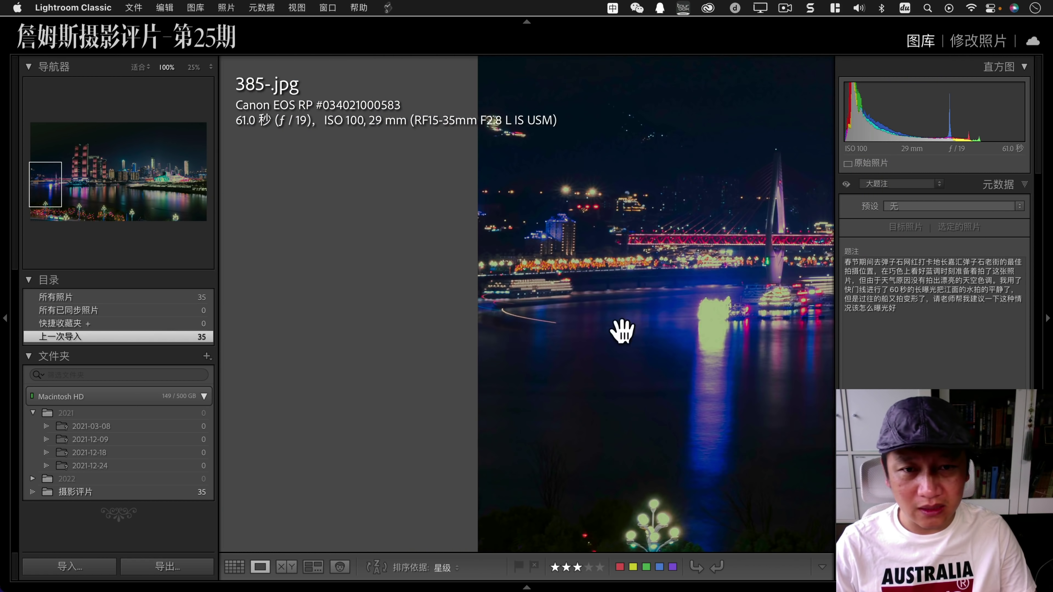
mouse_move(574, 323)
mouse_down()
mouse_move(534, 301)
mouse_move(558, 296)
mouse_up()
click(579, 316)
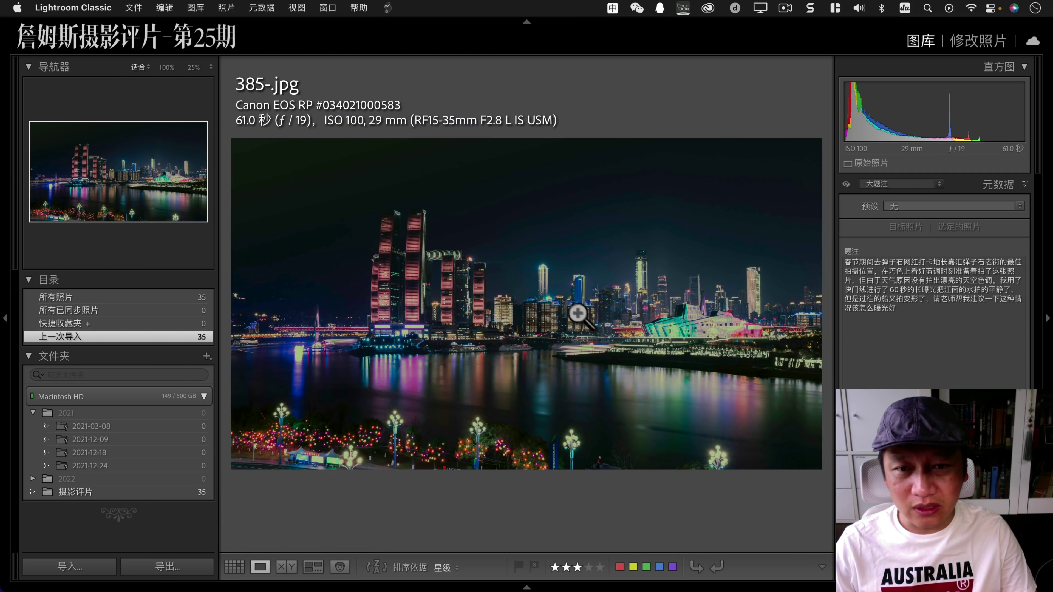
Check the riverside towers, dark sky and waterfront at 100%, then lower Highlights to -59.
click(581, 357)
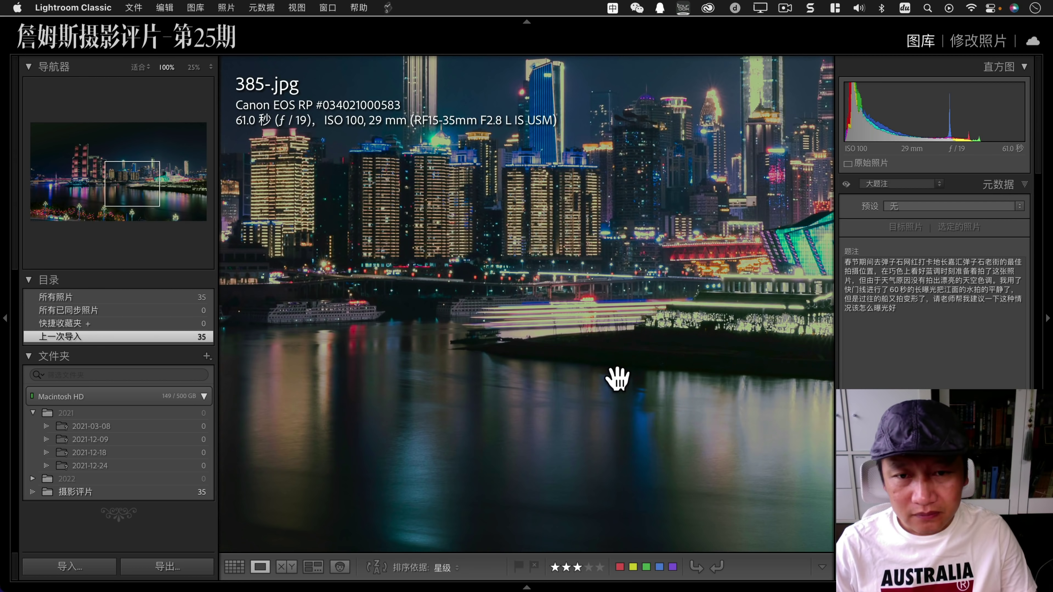
click(544, 330)
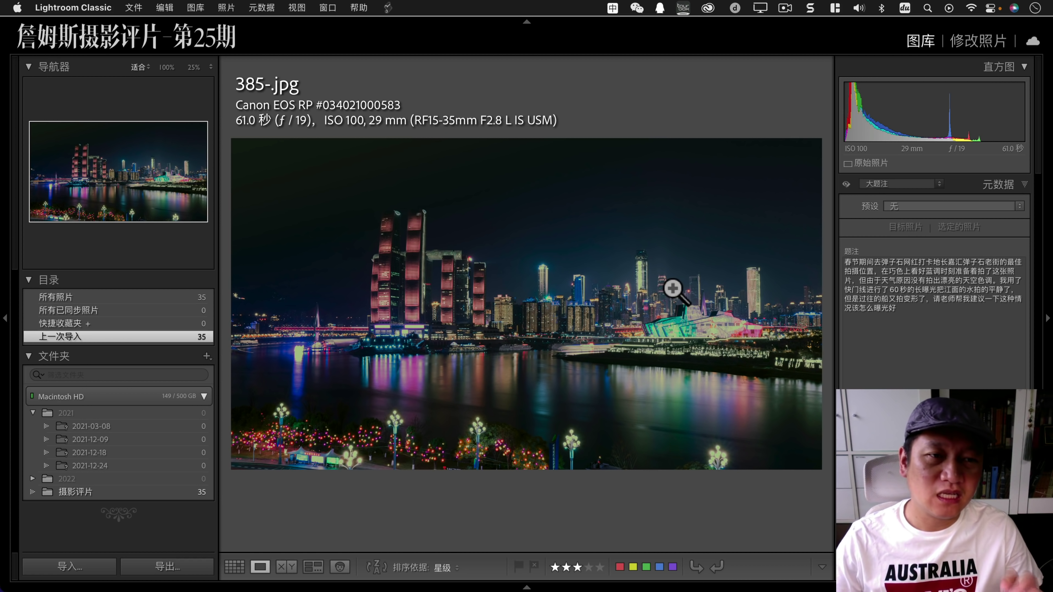
click(328, 209)
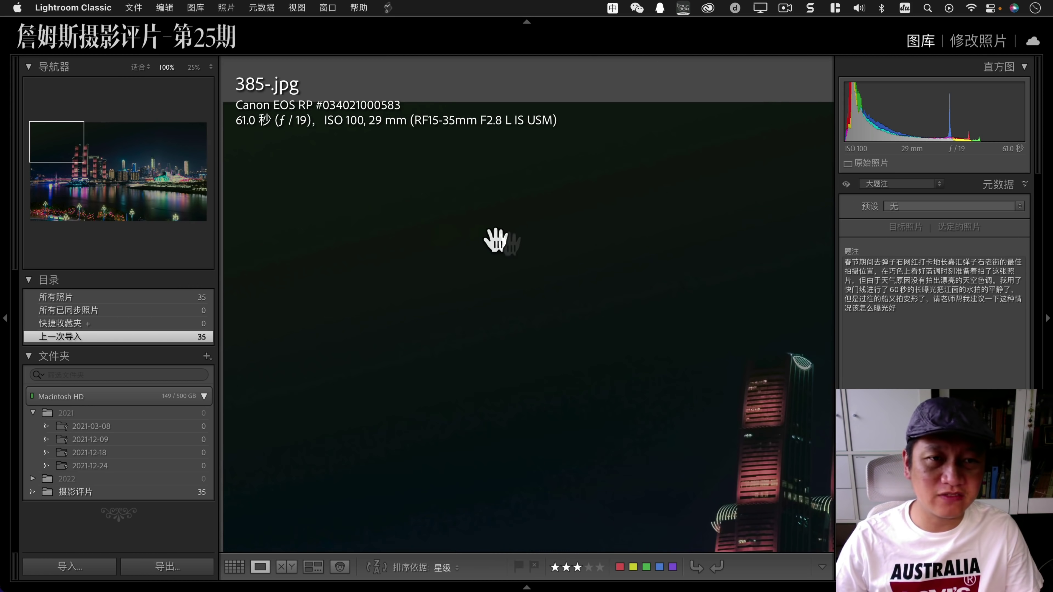
click(529, 267)
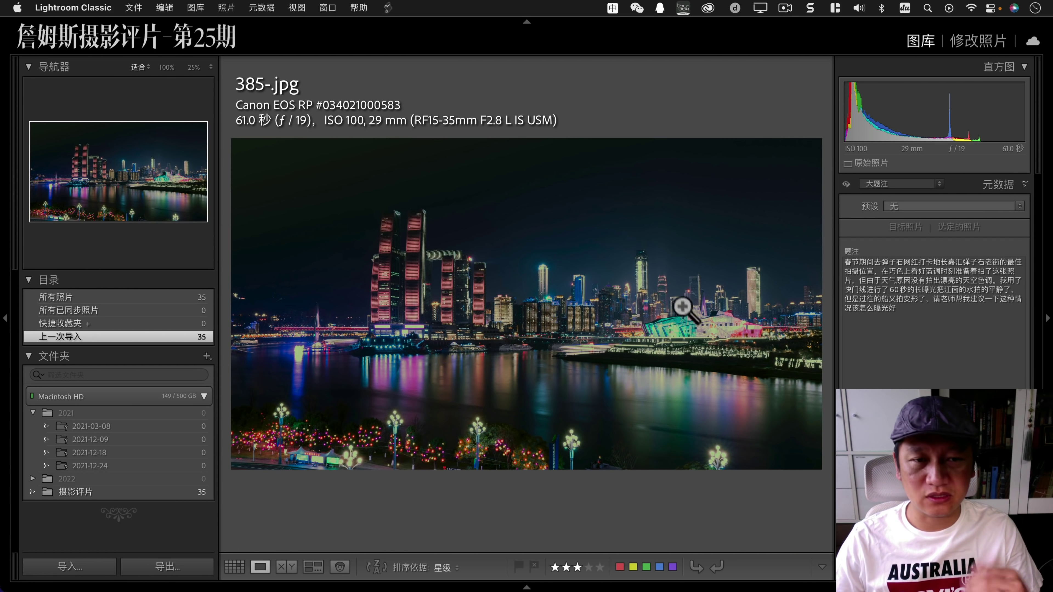
click(732, 347)
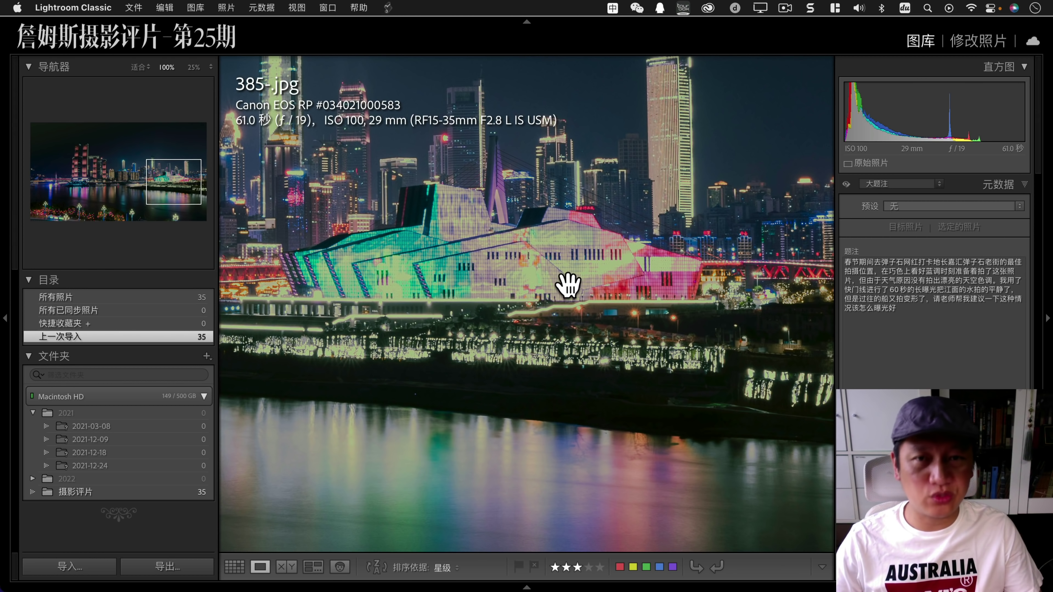
click(568, 286)
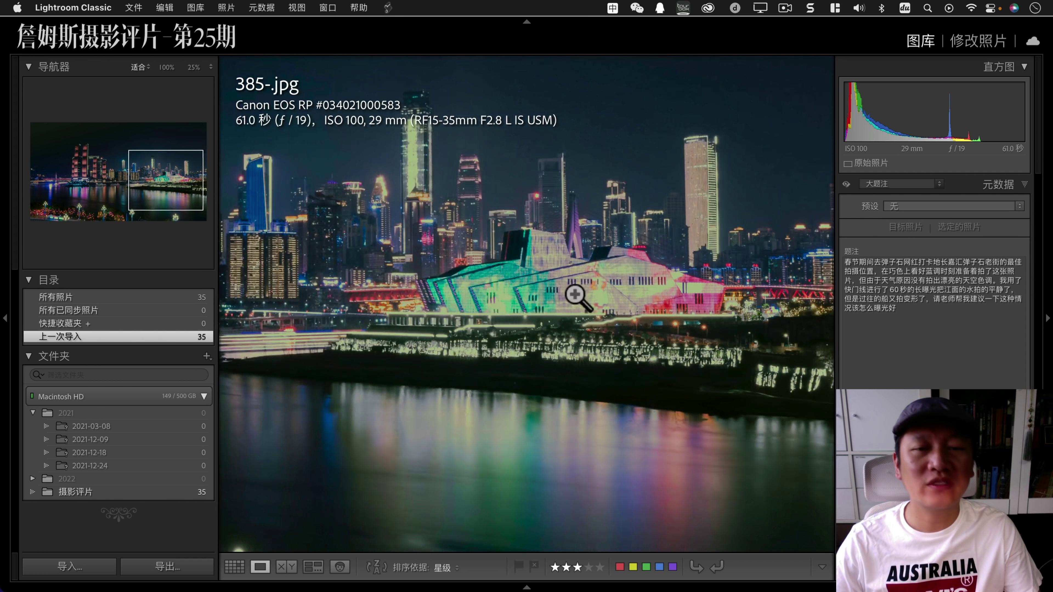
click(976, 40)
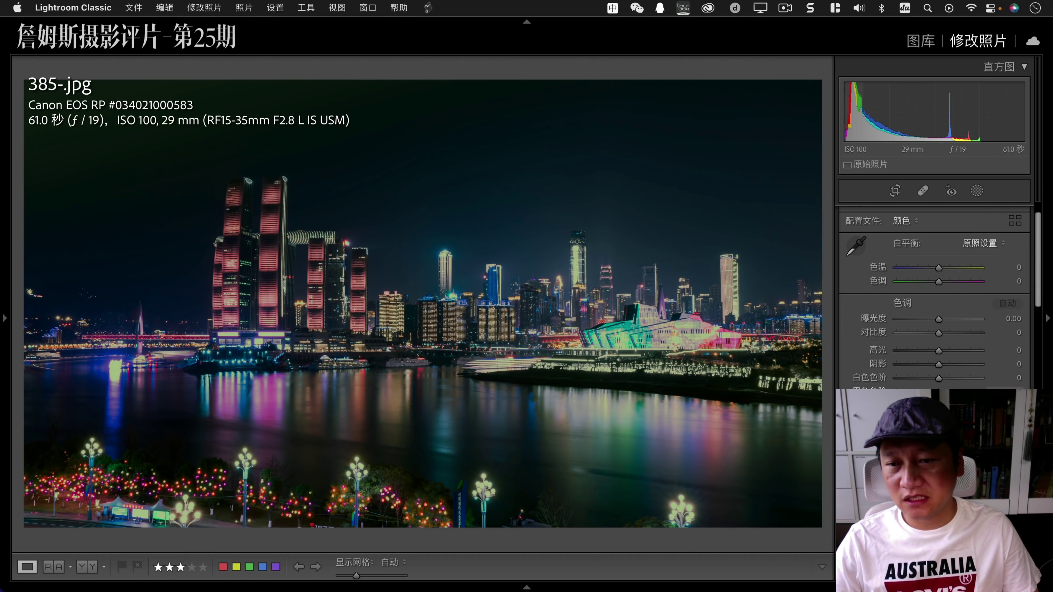
mouse_move(938, 350)
mouse_down()
mouse_move(913, 350)
mouse_move(985, 365)
mouse_up()
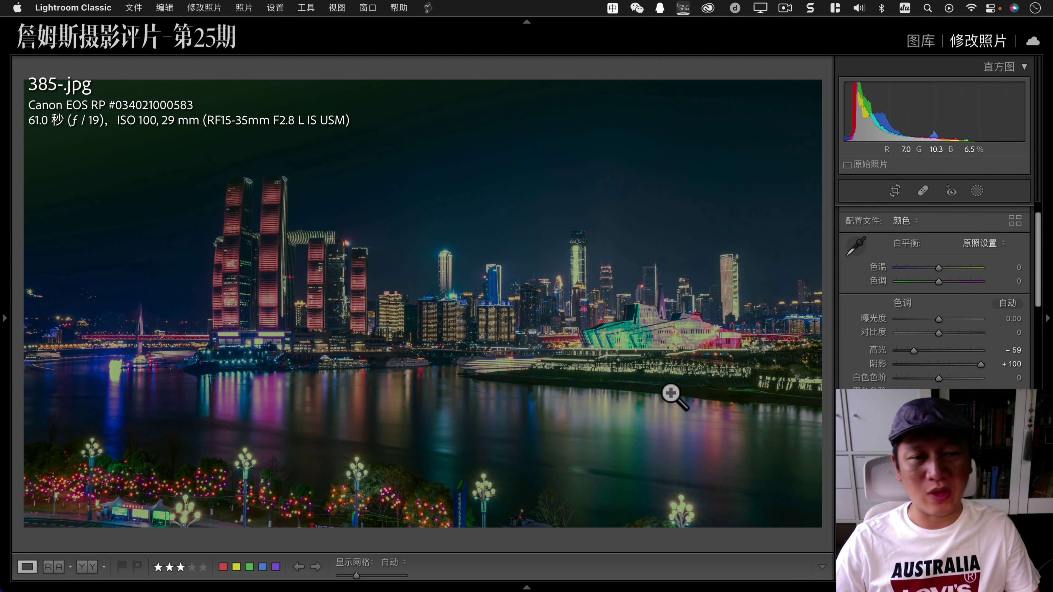
Open 403-200 mm.jpg from the grid and check the flying ducks at 100%.
key(g)
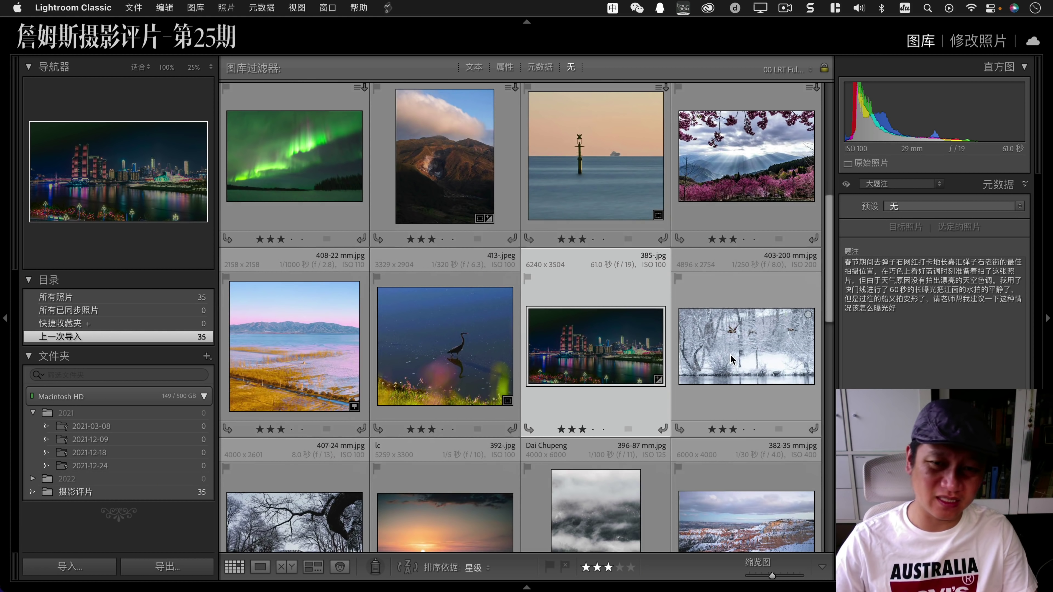
double_click(731, 355)
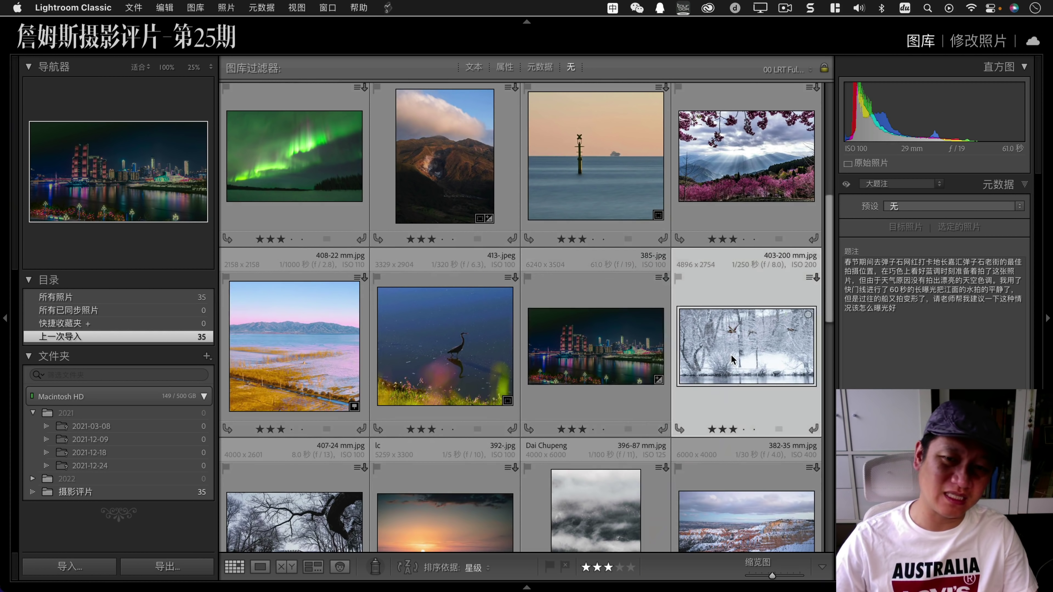
click(461, 229)
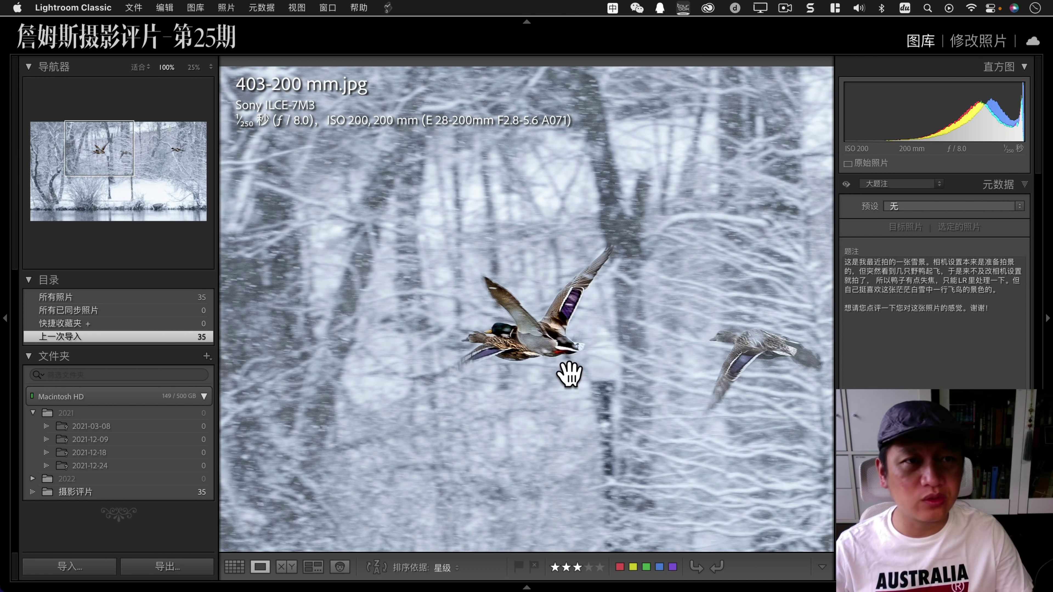
click(570, 374)
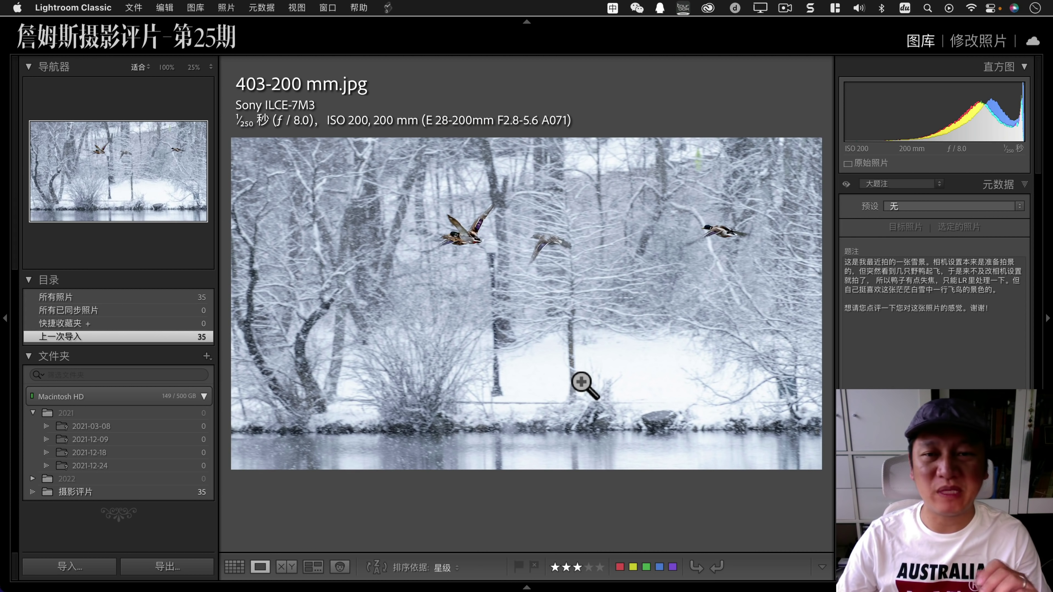
click(564, 260)
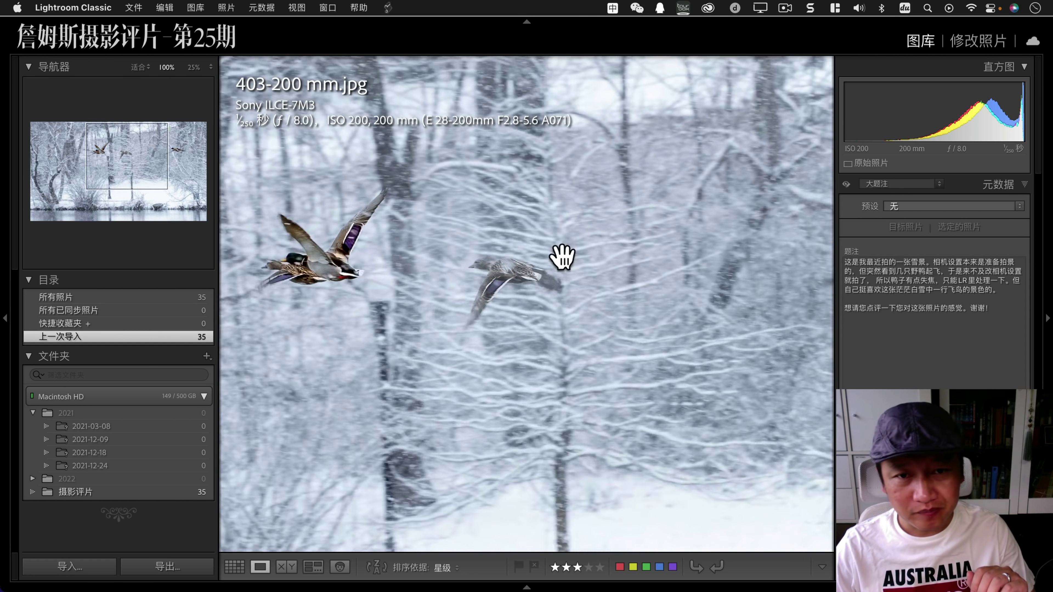
click(627, 435)
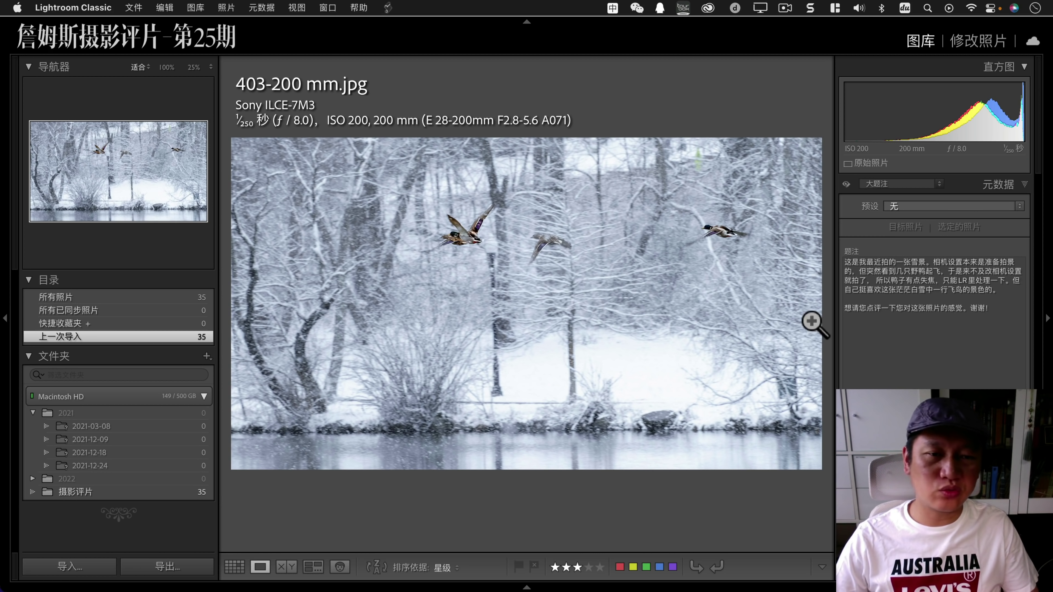
Set Highlights -100, Exposure -0.90 and Whites -22, comparing Before/After.
click(979, 41)
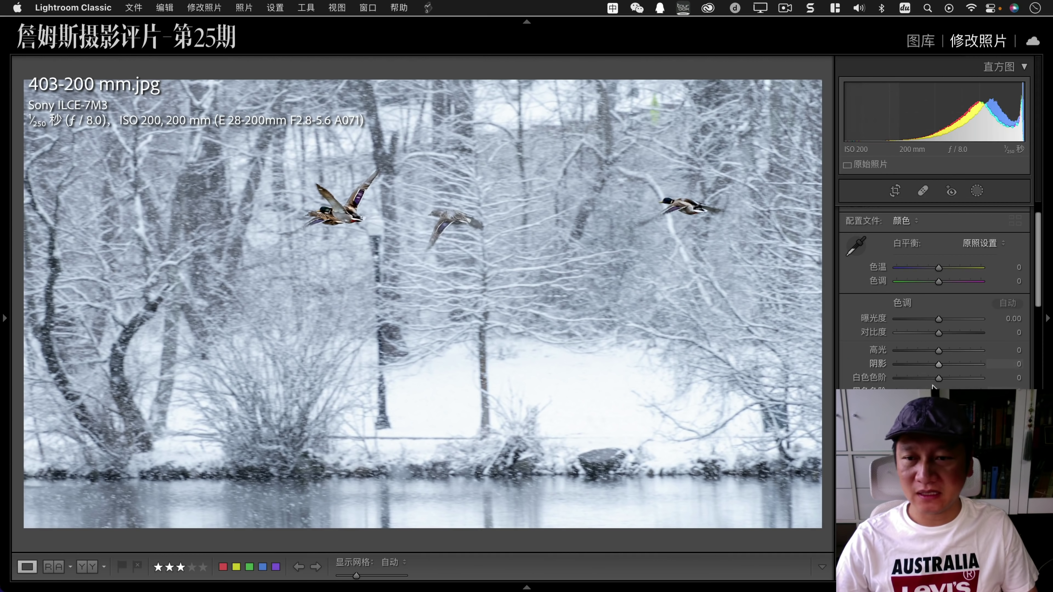
drag(939, 351, 897, 351)
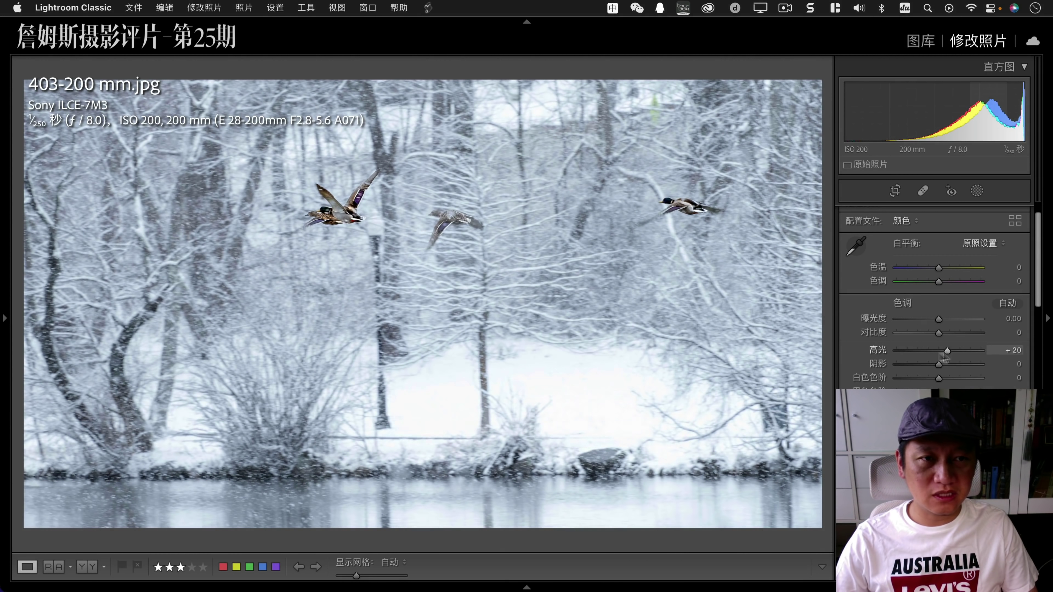
drag(938, 318, 932, 323)
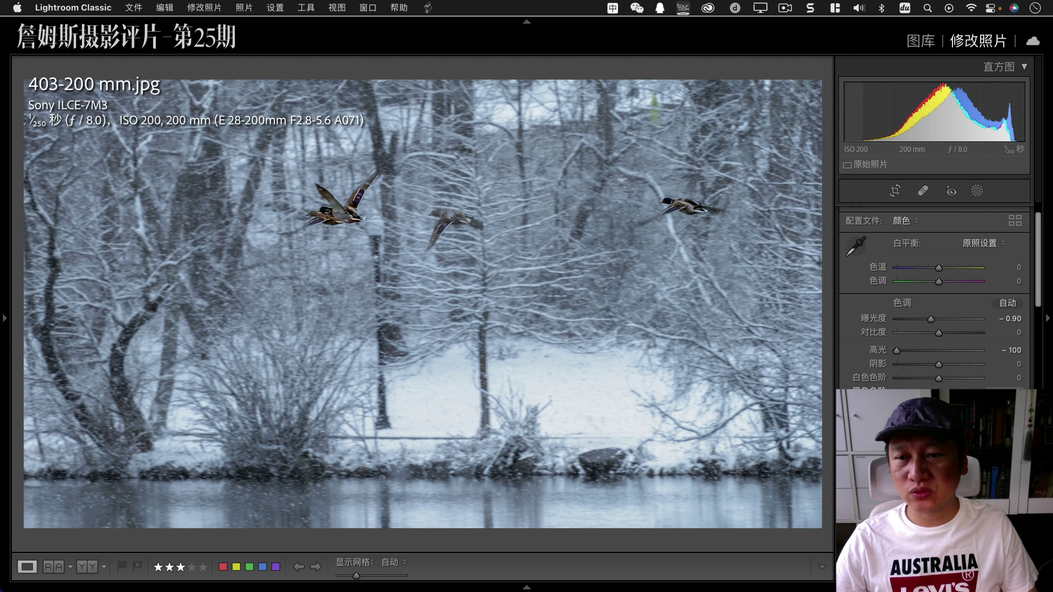
drag(939, 378, 930, 379)
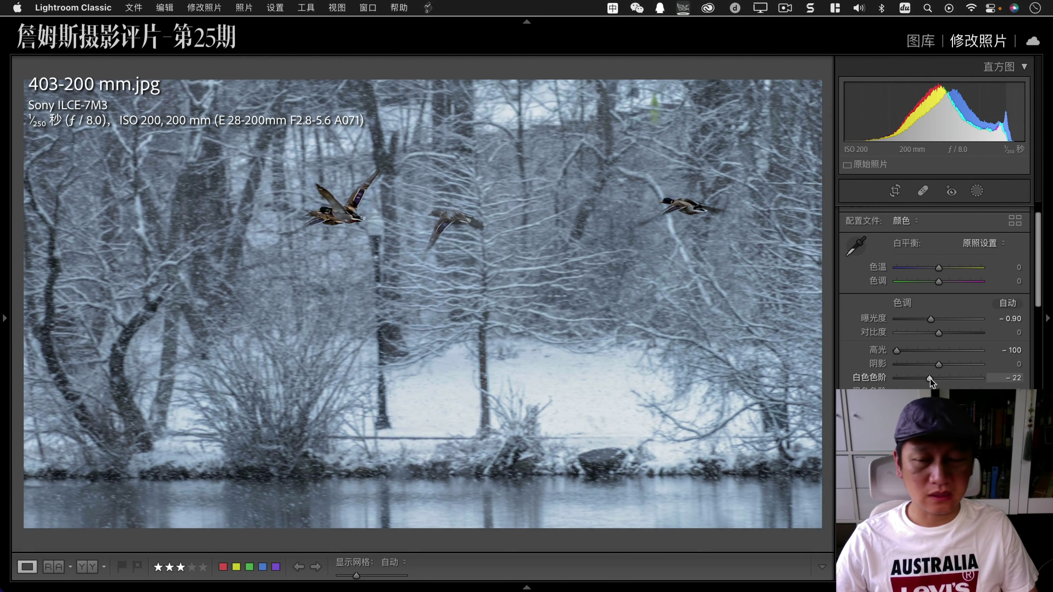
key(y)
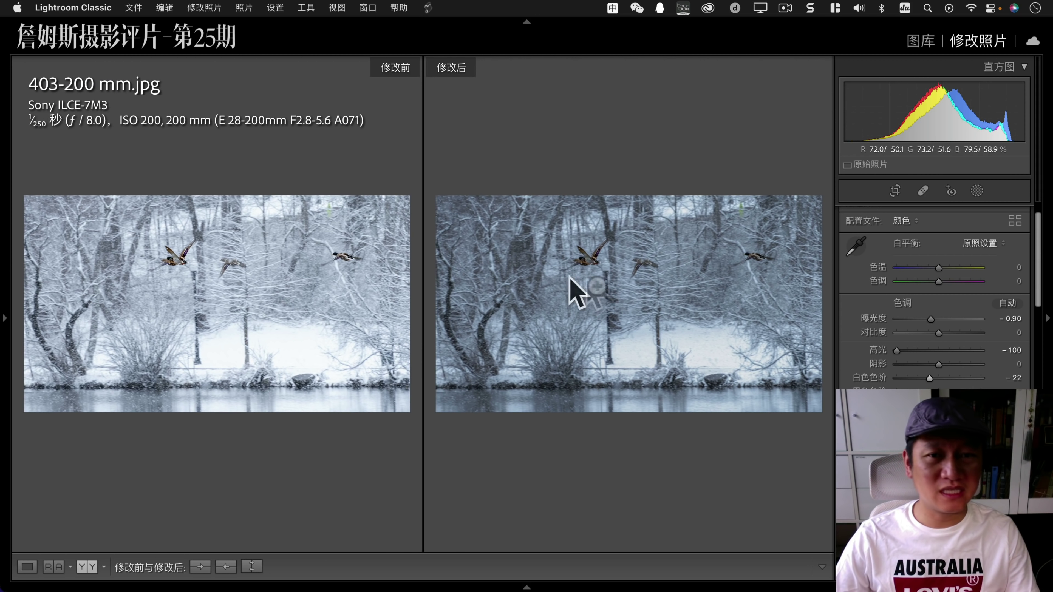
key(y)
Recheck the ducks close up, then leave Develop and move on to 407-24 mm.jpg.
click(637, 293)
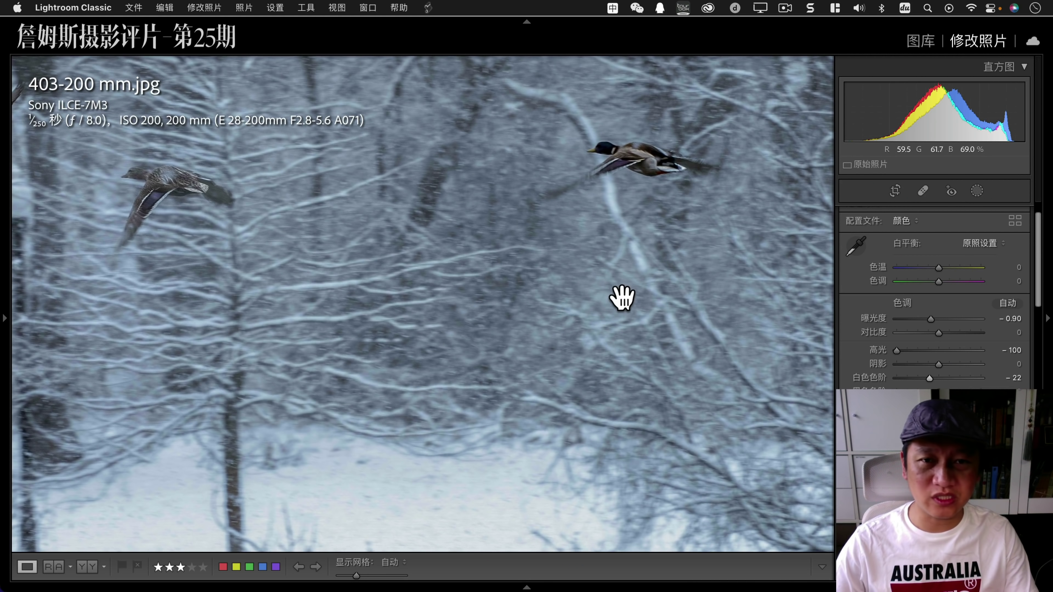
click(607, 310)
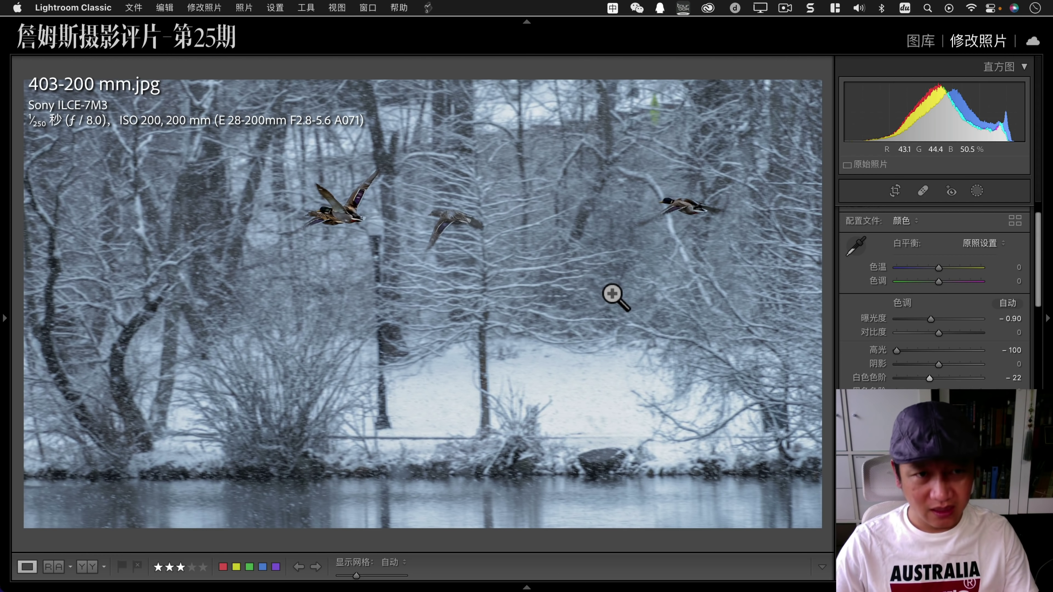
key(g)
double_click(765, 362)
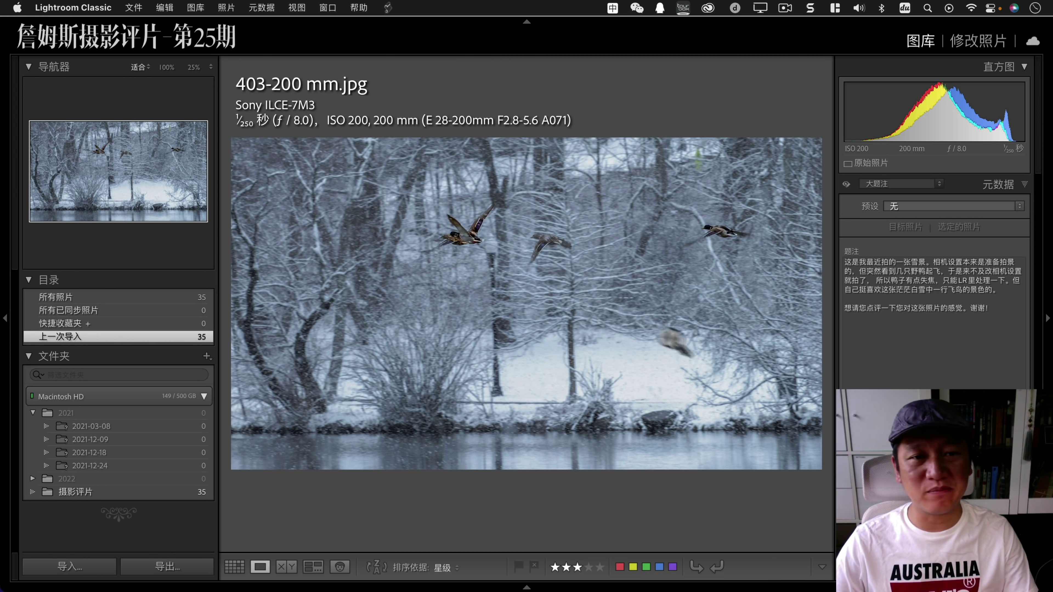
click(966, 40)
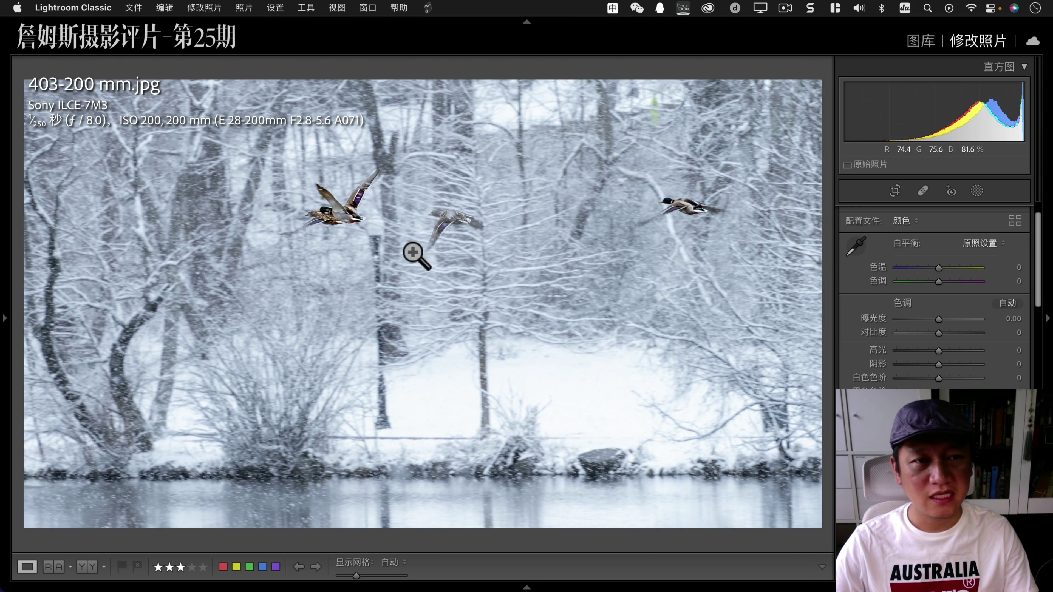
click(413, 253)
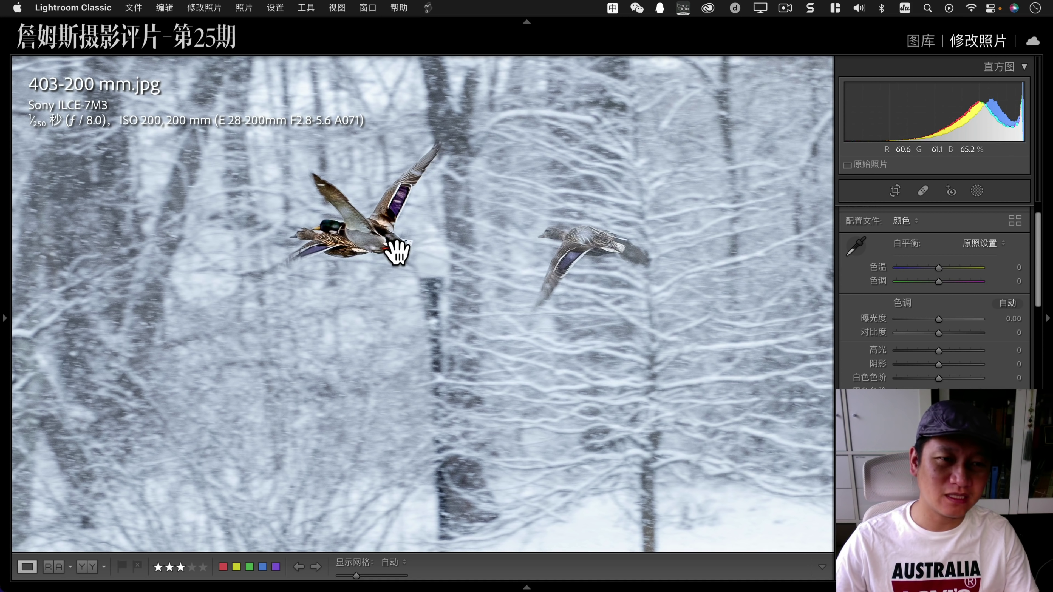
click(504, 360)
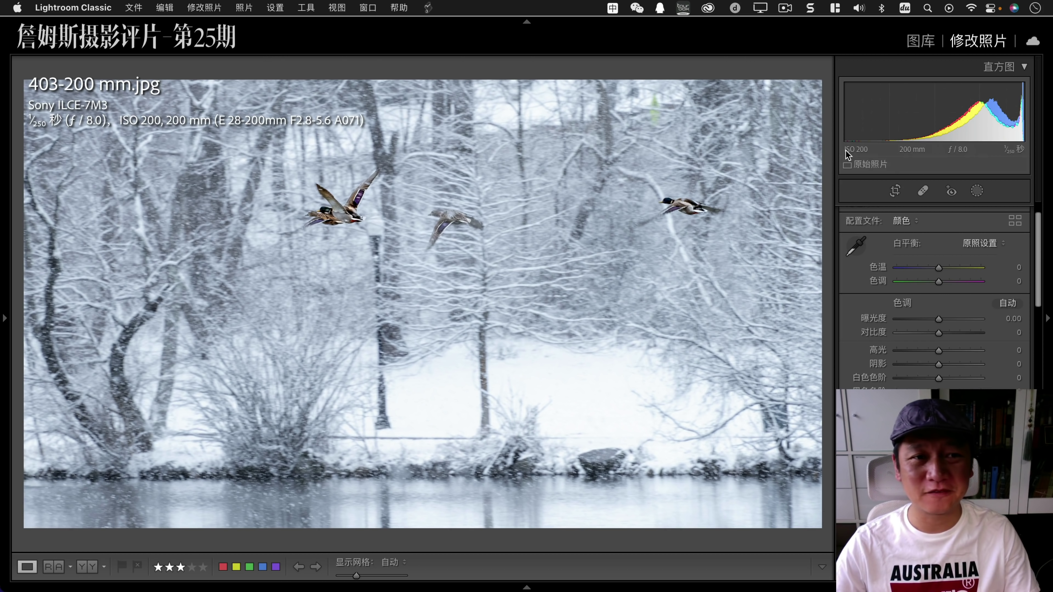
click(921, 41)
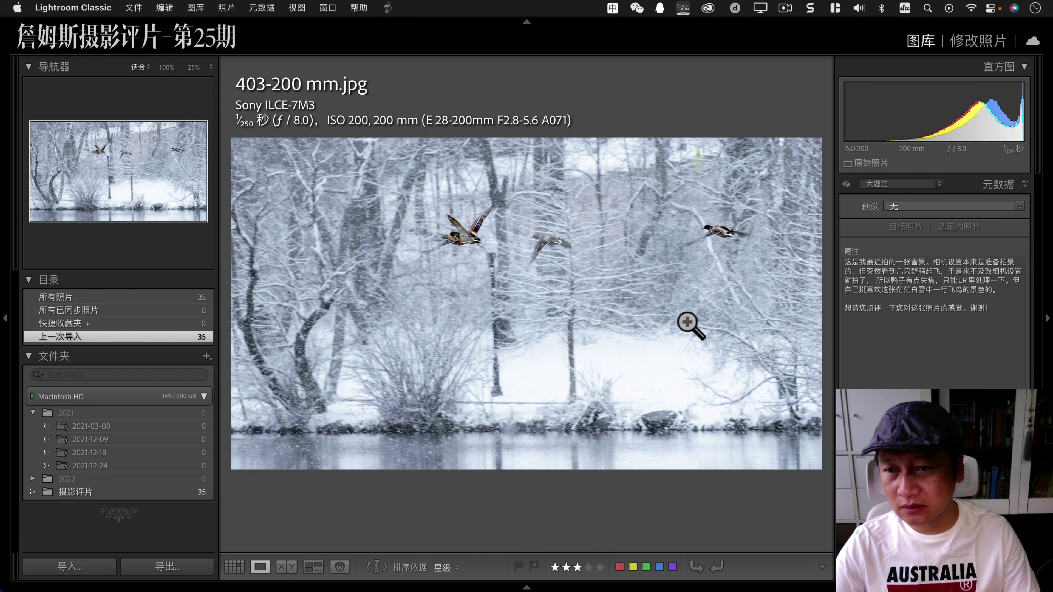
key(Right)
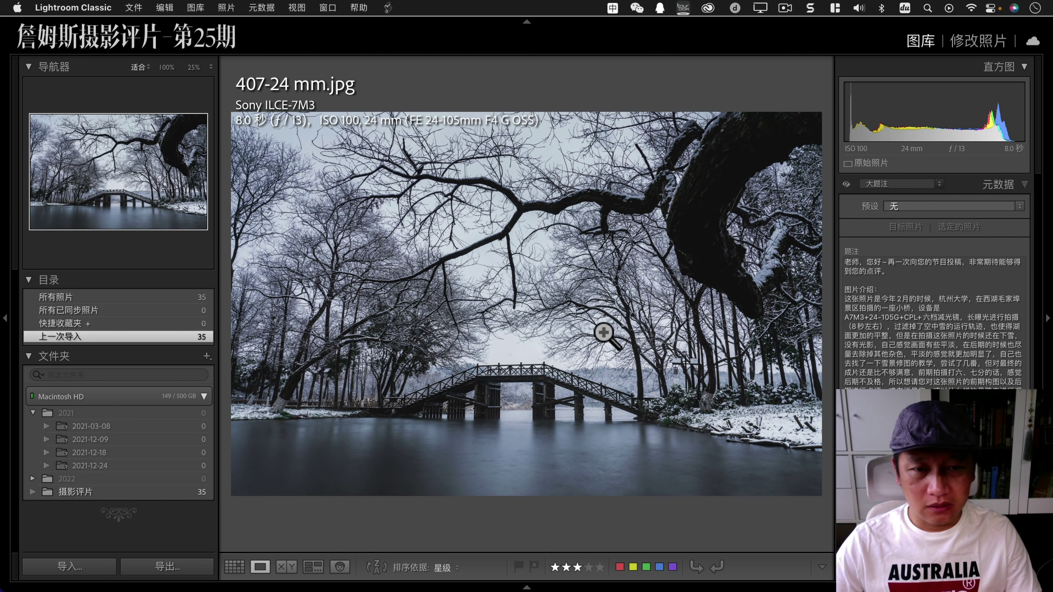
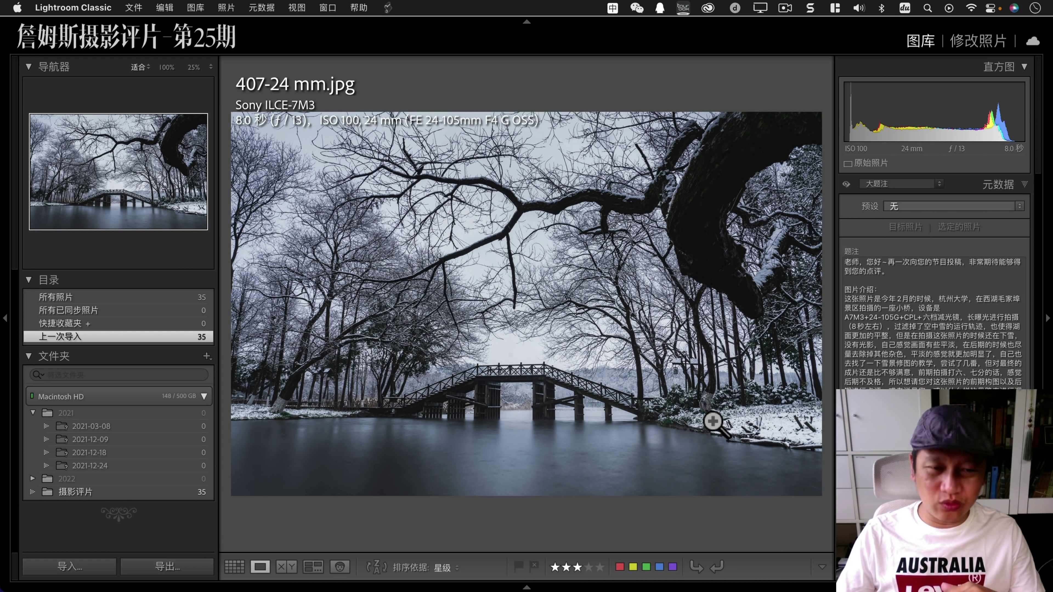
Zoom the snowy bridge photo to 1:1 to inspect the upper-right tree, then fit it.
click(616, 369)
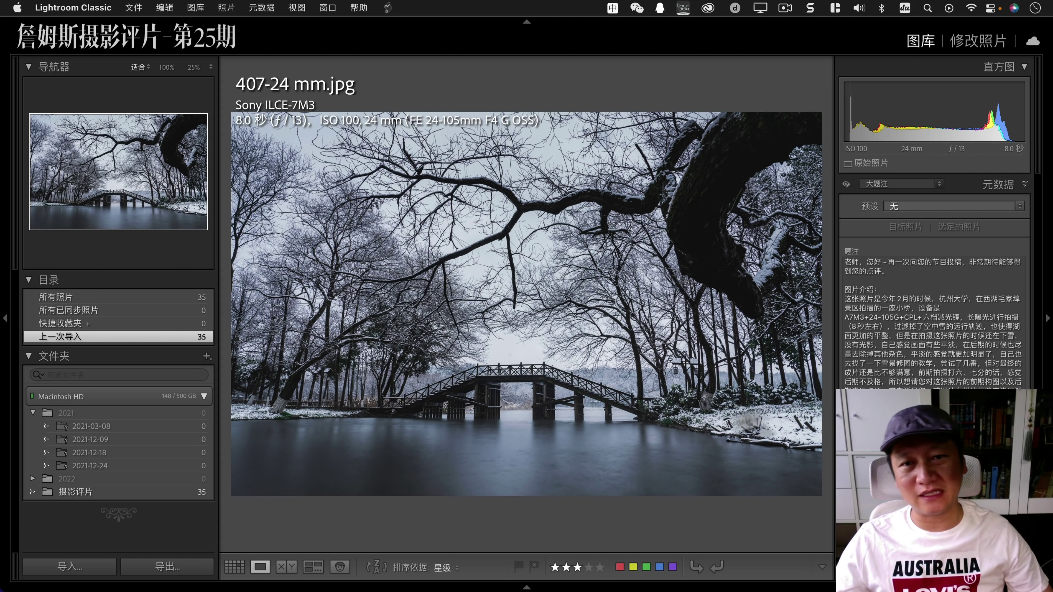
click(736, 285)
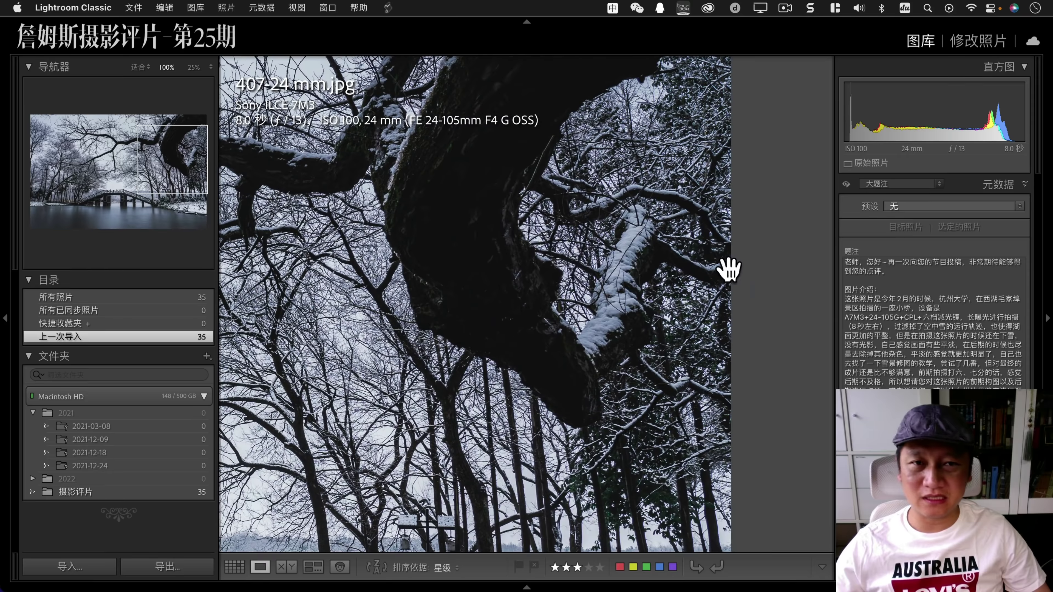
click(468, 262)
In Develop, try lifting the bridge photo's Shadows, then reset them to 0.
click(979, 41)
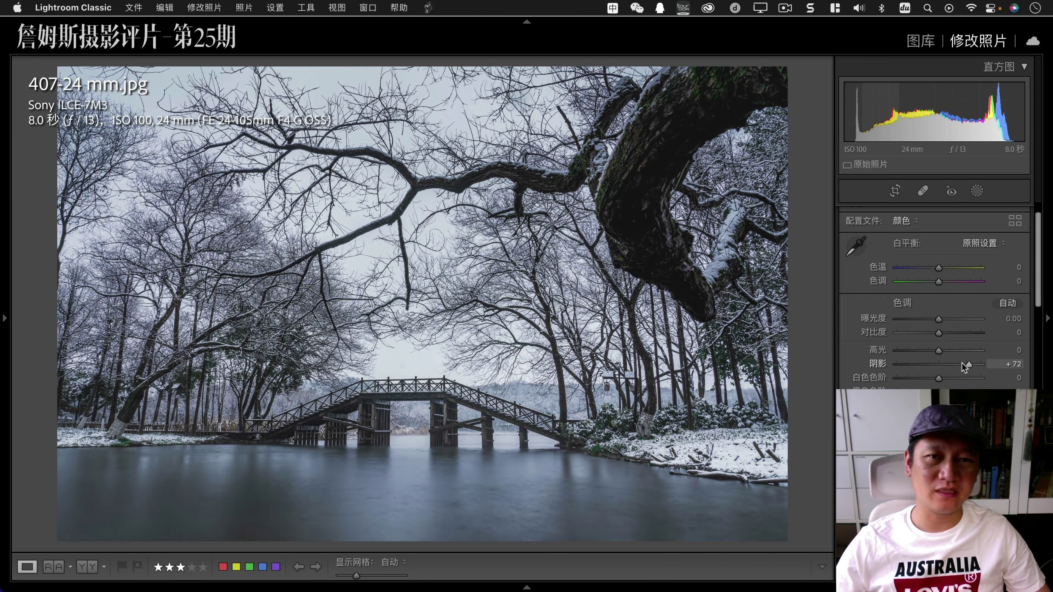
drag(960, 368, 966, 365)
double_click(874, 364)
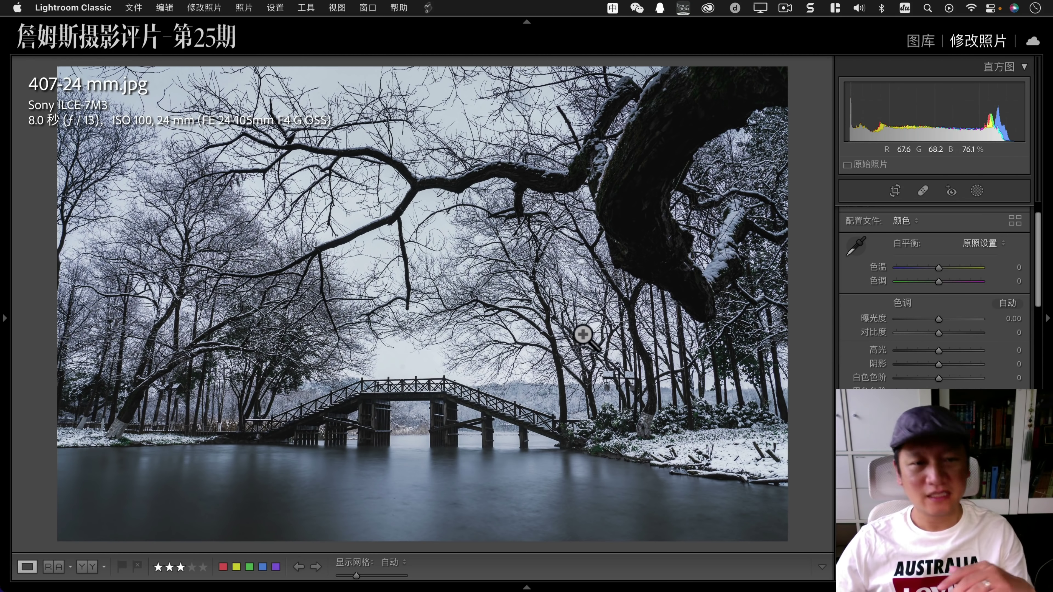
Check the bridge and water at 1:1, then advance to the sunset photo 392-.jpg.
click(592, 305)
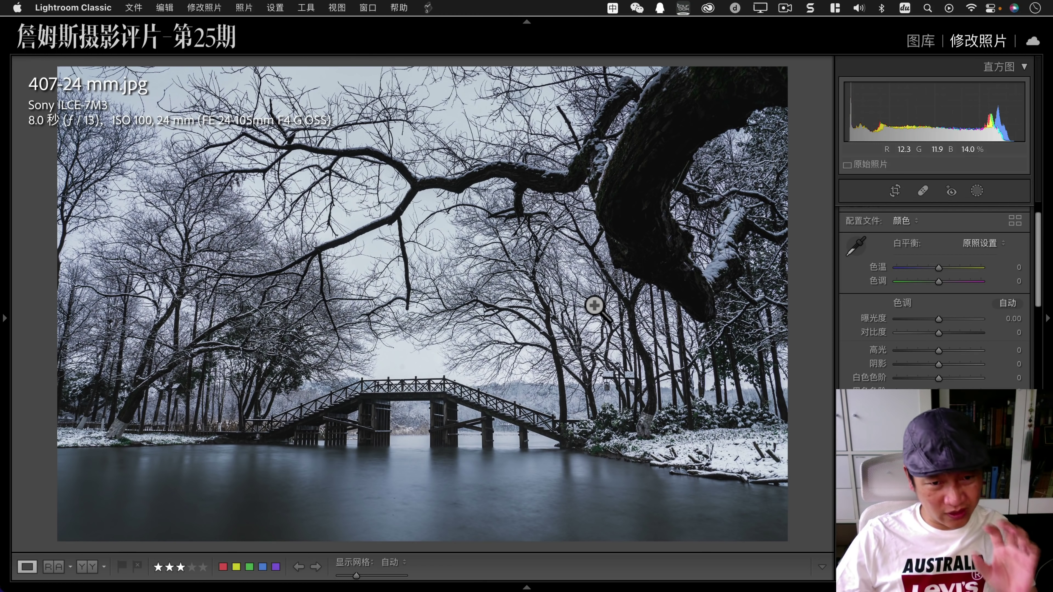
click(412, 526)
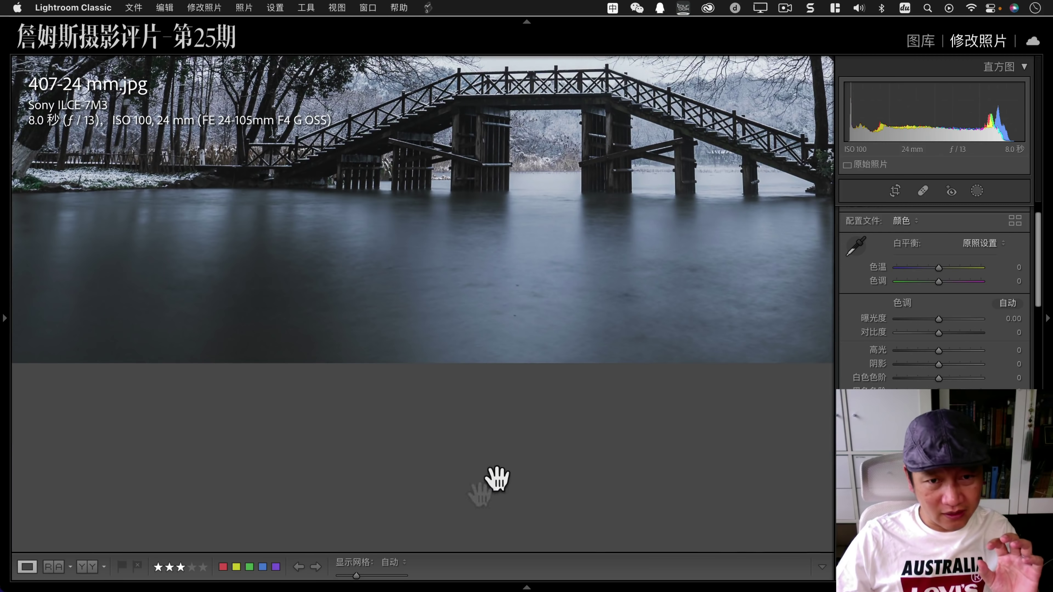
click(525, 359)
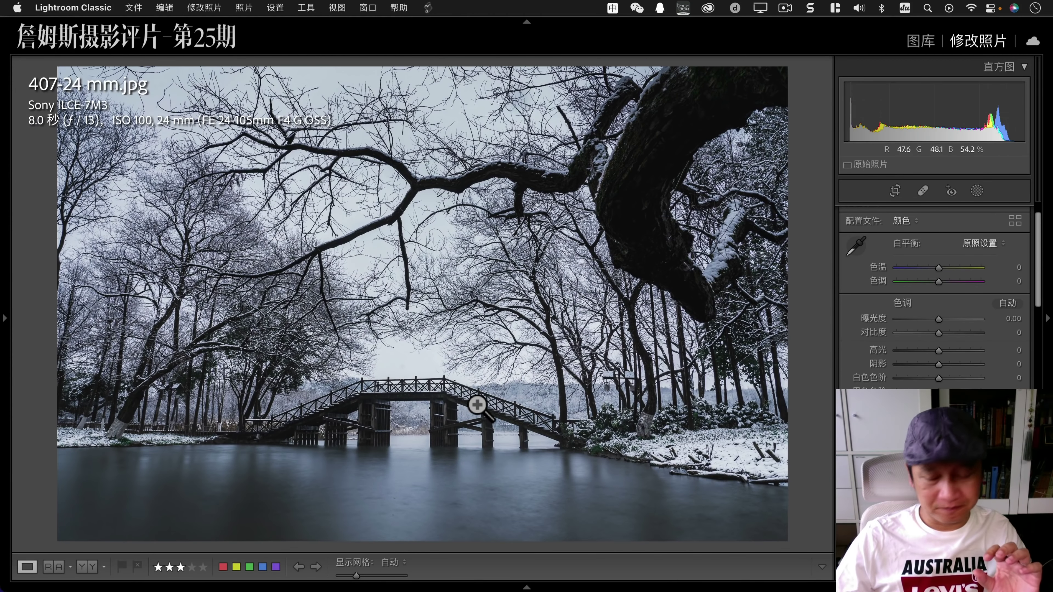
key(Right)
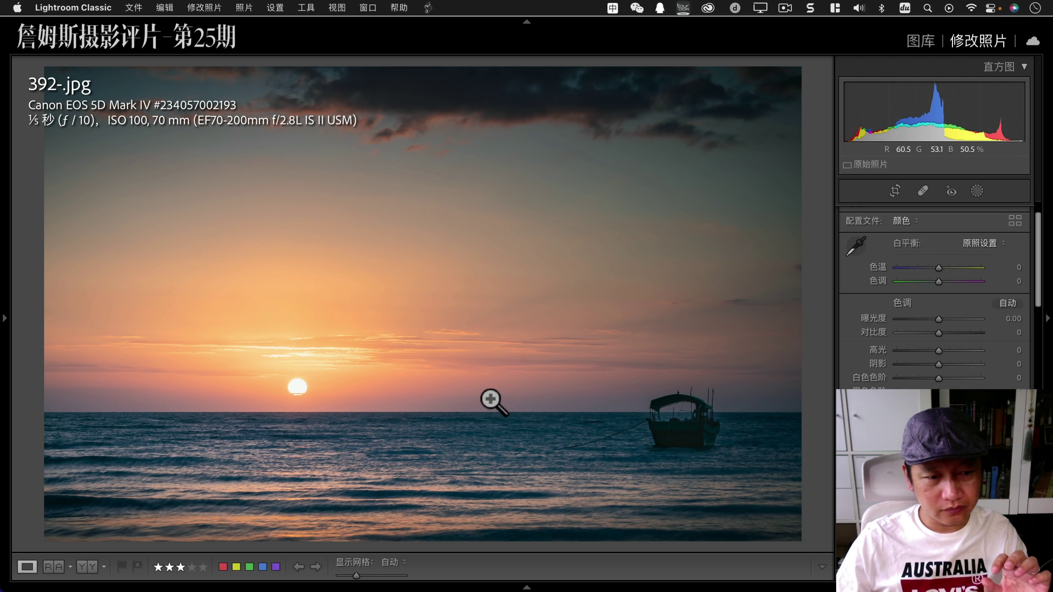
Back in Library, view 392-.jpg's sun area at 100% and return to Fit.
click(920, 40)
click(464, 378)
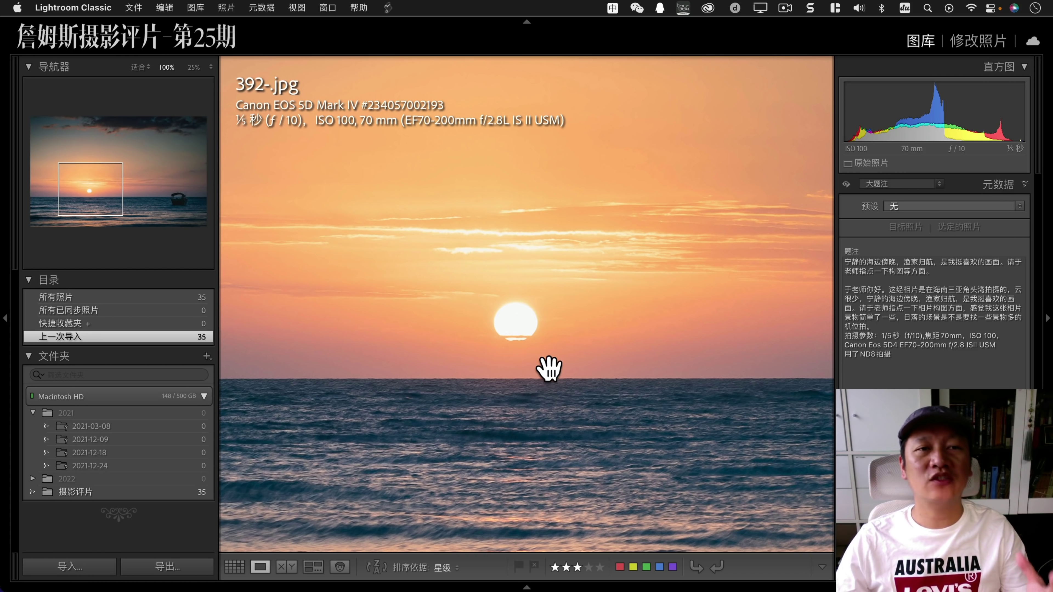
click(558, 380)
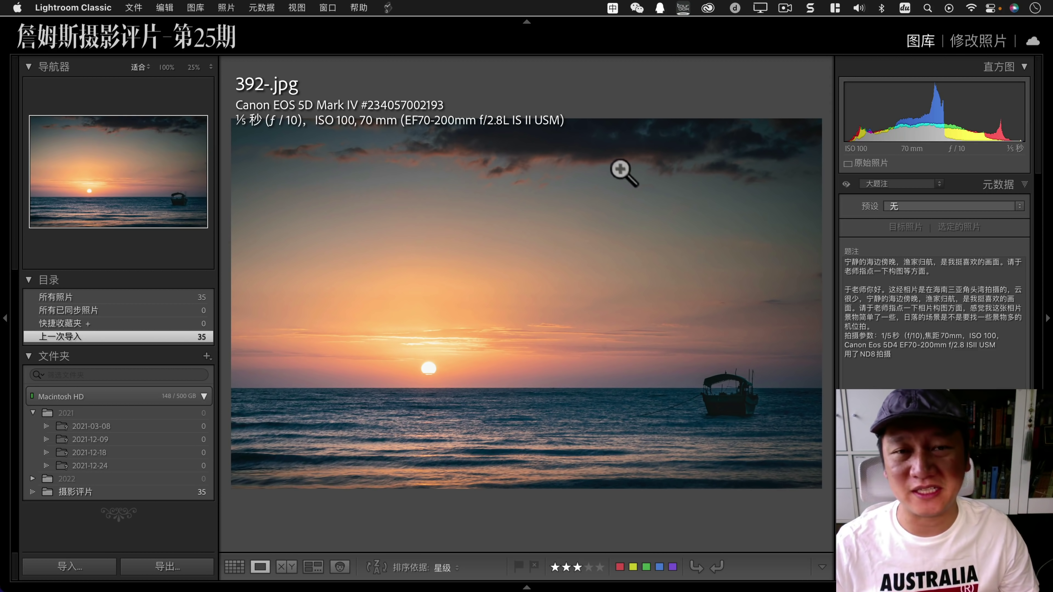
Crop sky off the top of the sunset photo and check the boat at 1:1.
click(989, 44)
key(r)
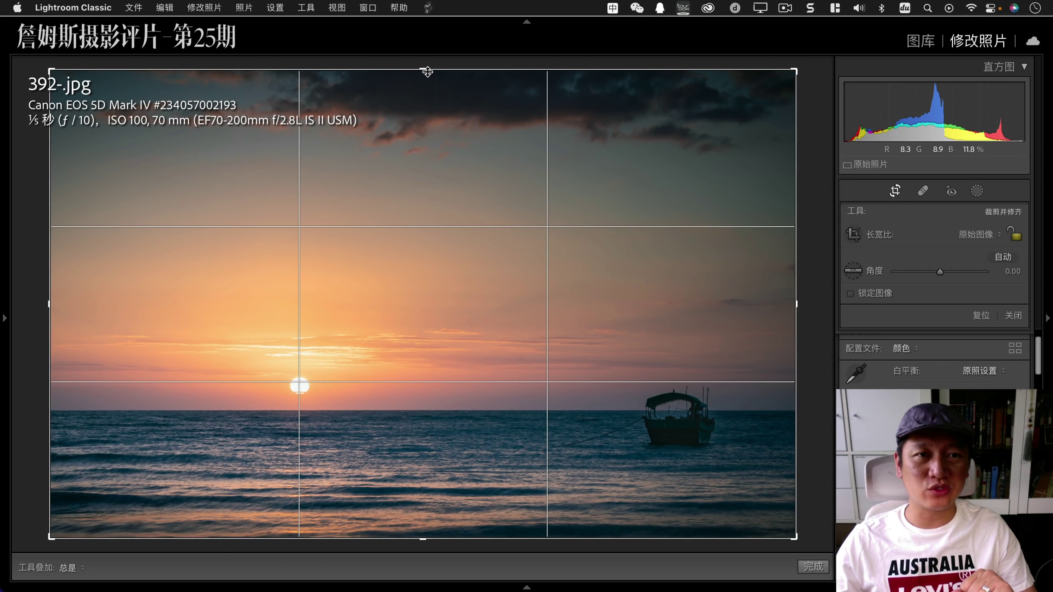
drag(428, 72, 423, 135)
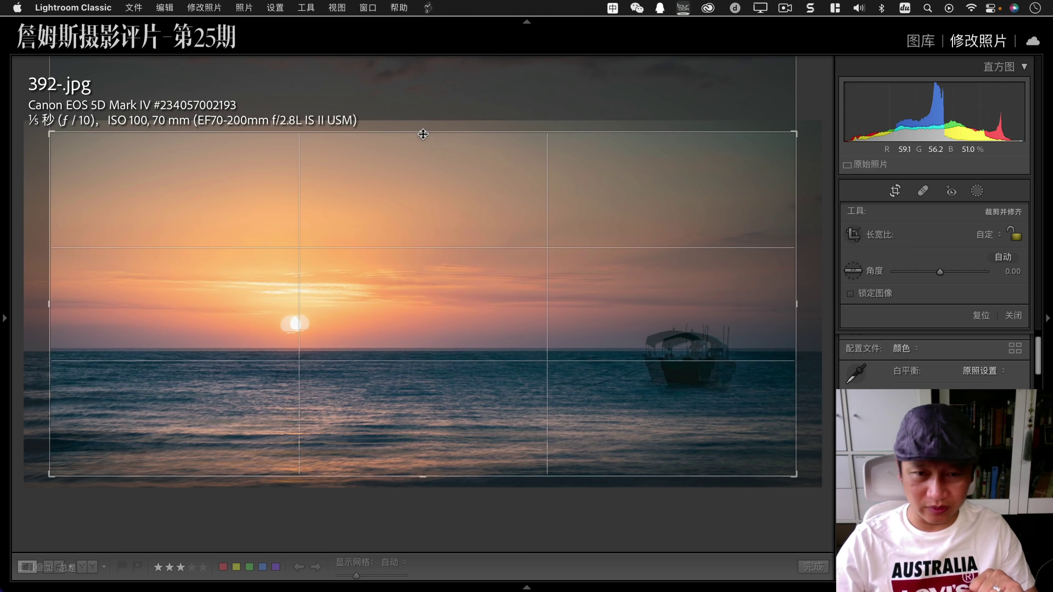
key(Return)
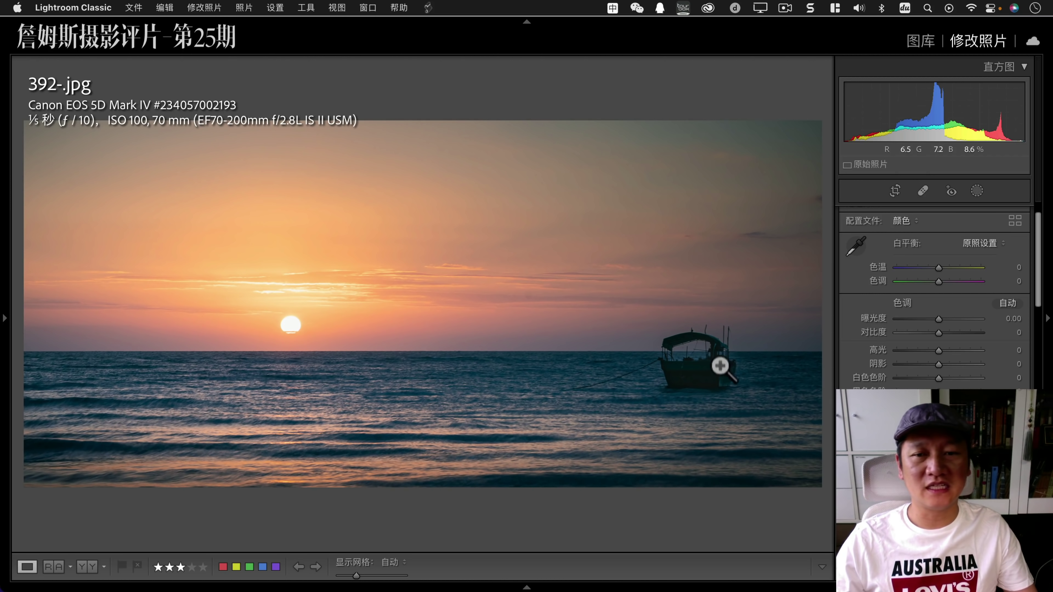
click(720, 369)
click(524, 329)
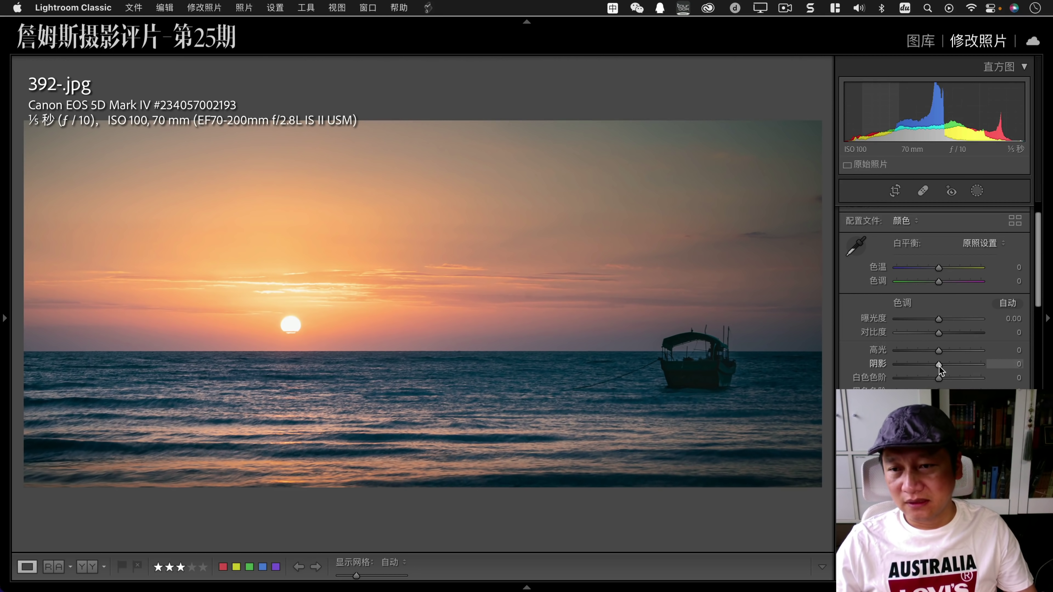
Test Shadows at +100 and reset to 0, then set Highlights to -23.
drag(940, 366, 990, 364)
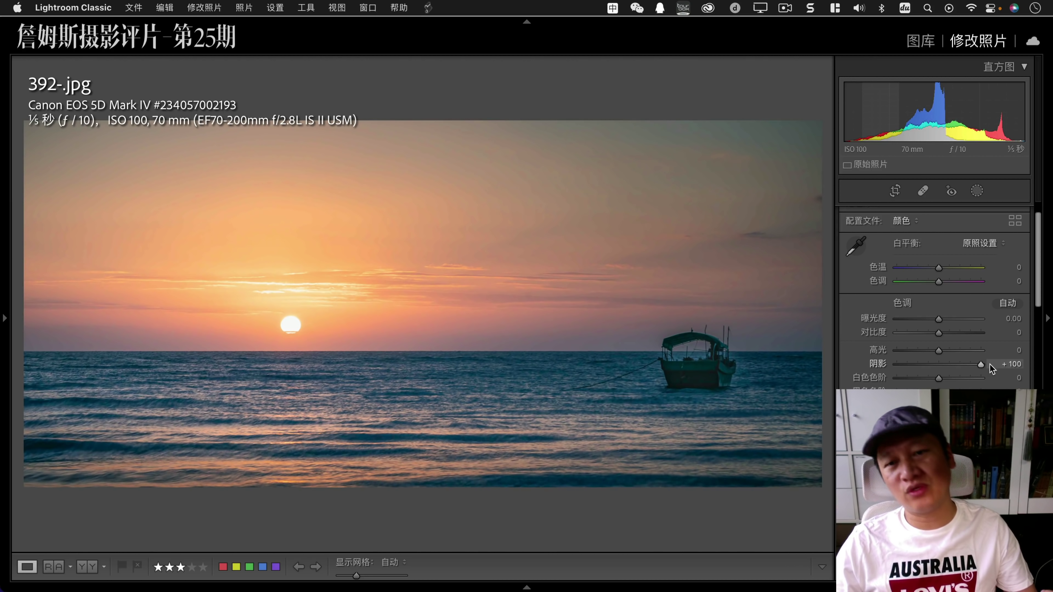
double_click(877, 364)
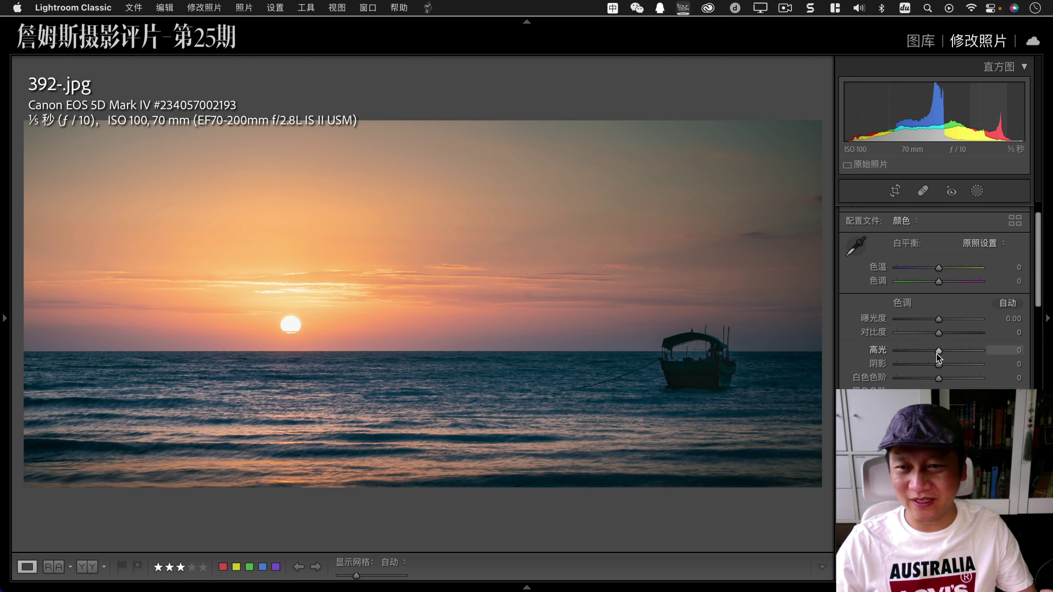
drag(939, 351, 927, 352)
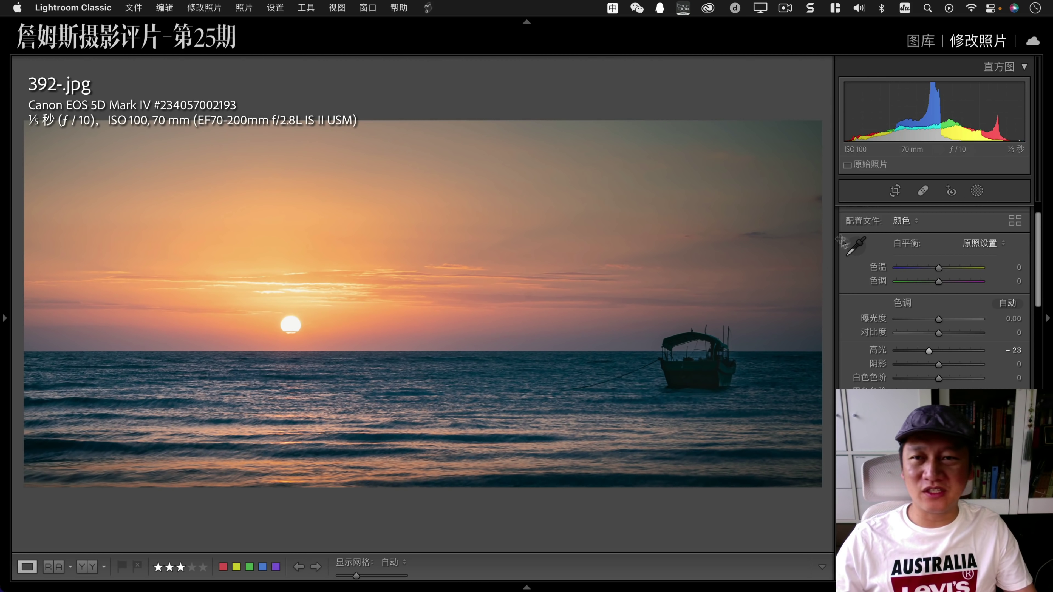
Re-crop to trim the left side of the sunset photo and compare before/after.
click(895, 191)
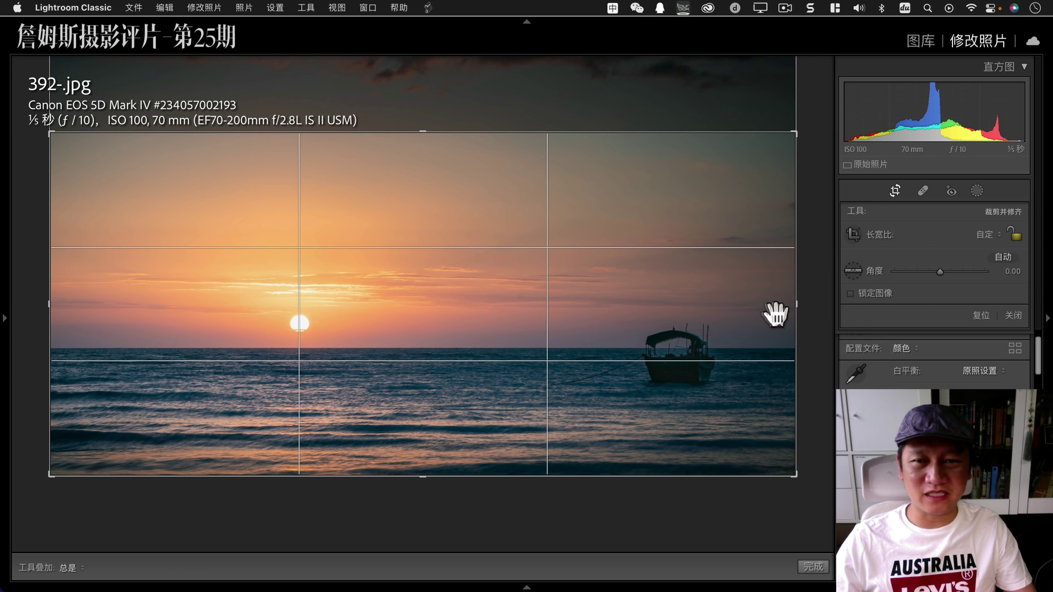
drag(50, 303, 66, 303)
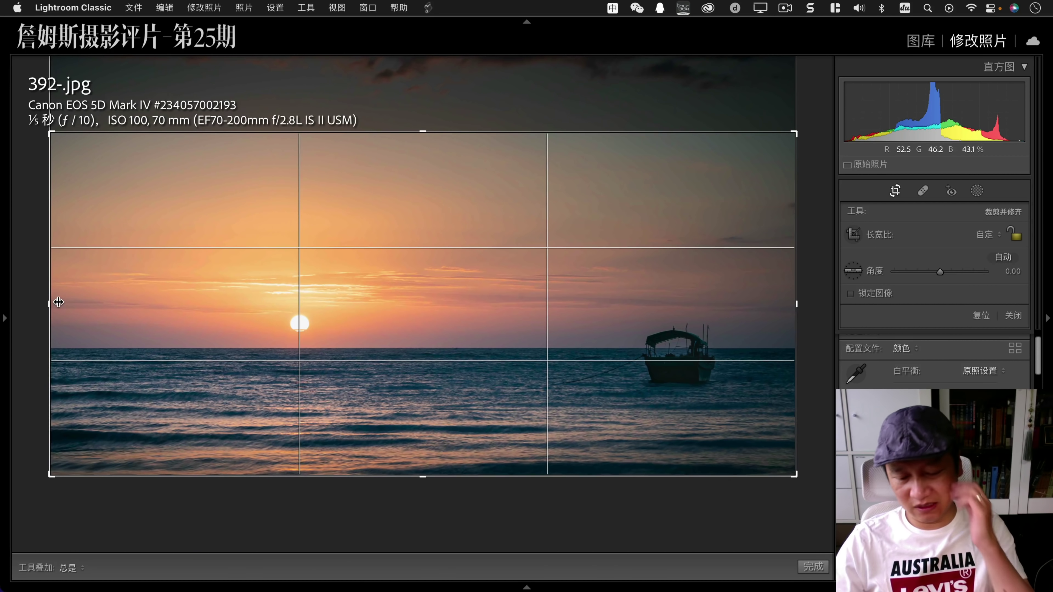
key(Return)
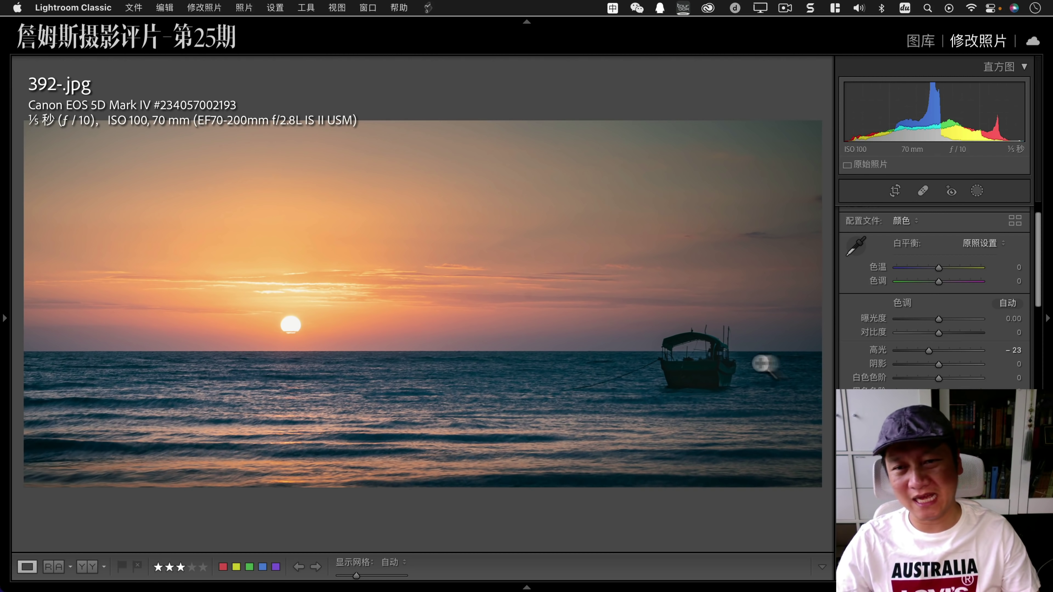
key(backslash)
Open the snowy barn photo 396-87 mm.jpg from the grid and check the snow field at 100%.
key(g)
click(582, 502)
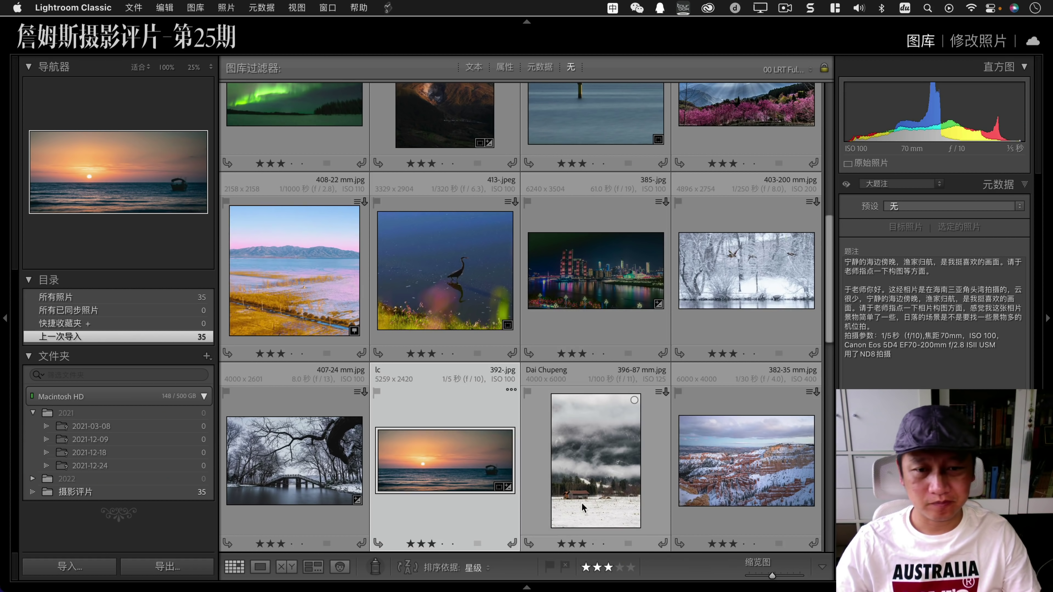
double_click(586, 489)
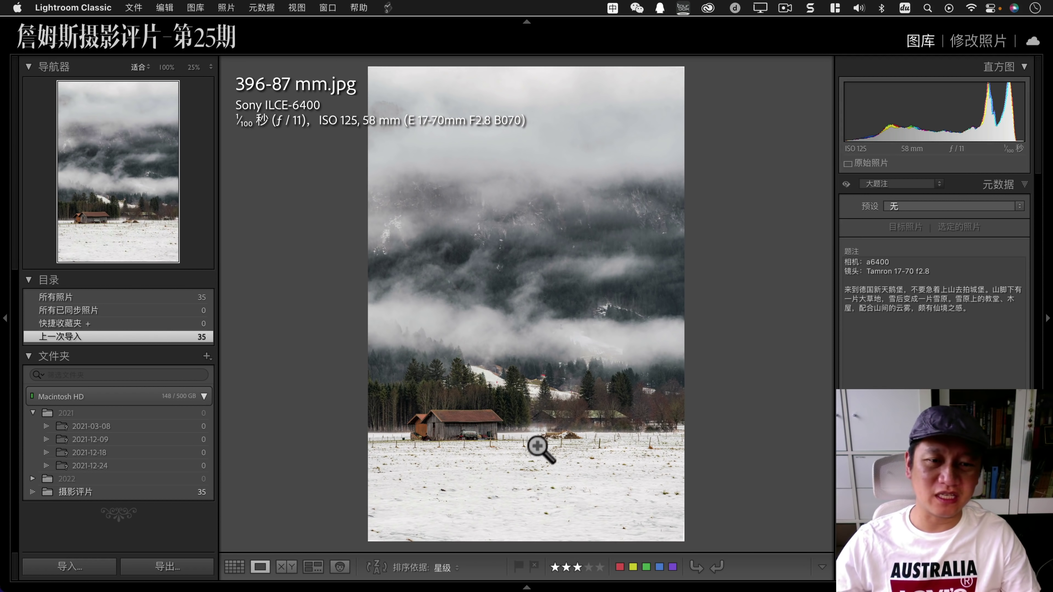
click(569, 489)
scroll(573, 452, left, 8)
scroll(573, 451, up, 4)
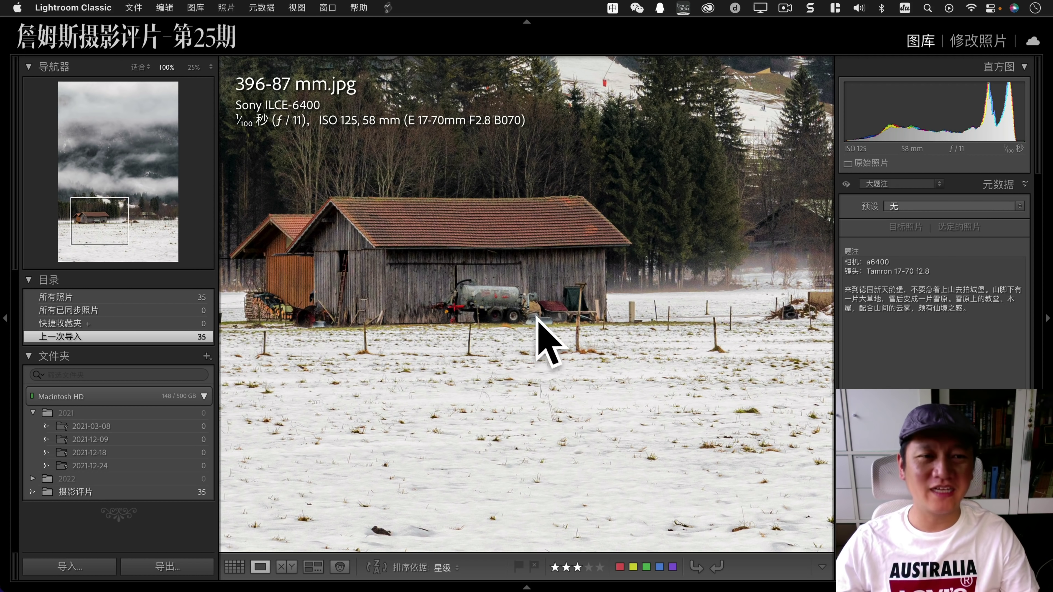
click(530, 309)
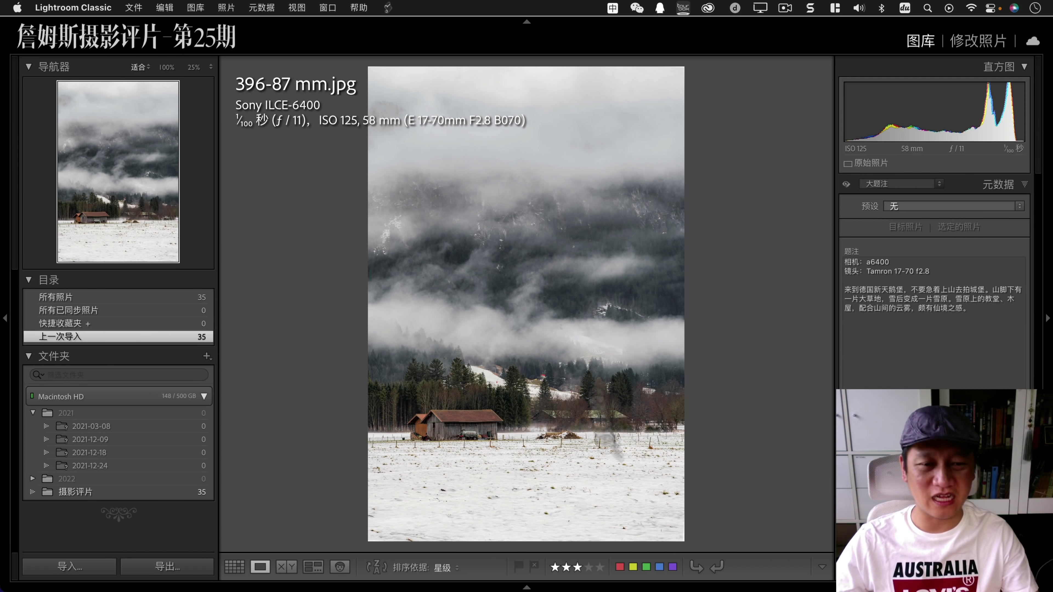
Inspect the barn's snowy foreground at 100%, then open 382-35 mm.jpg from the grid.
click(564, 521)
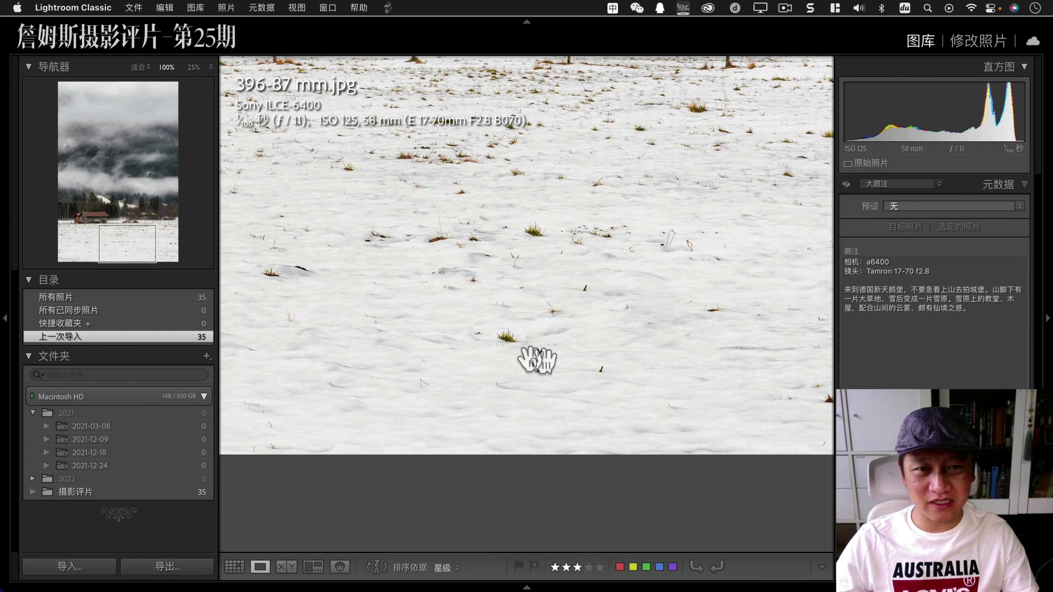
click(577, 302)
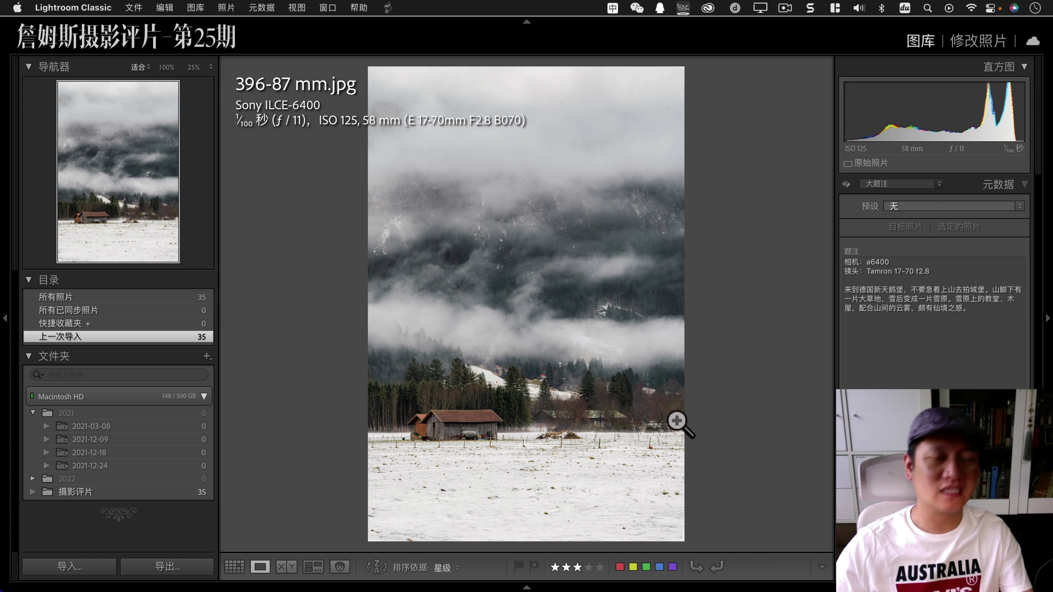
key(g)
double_click(673, 408)
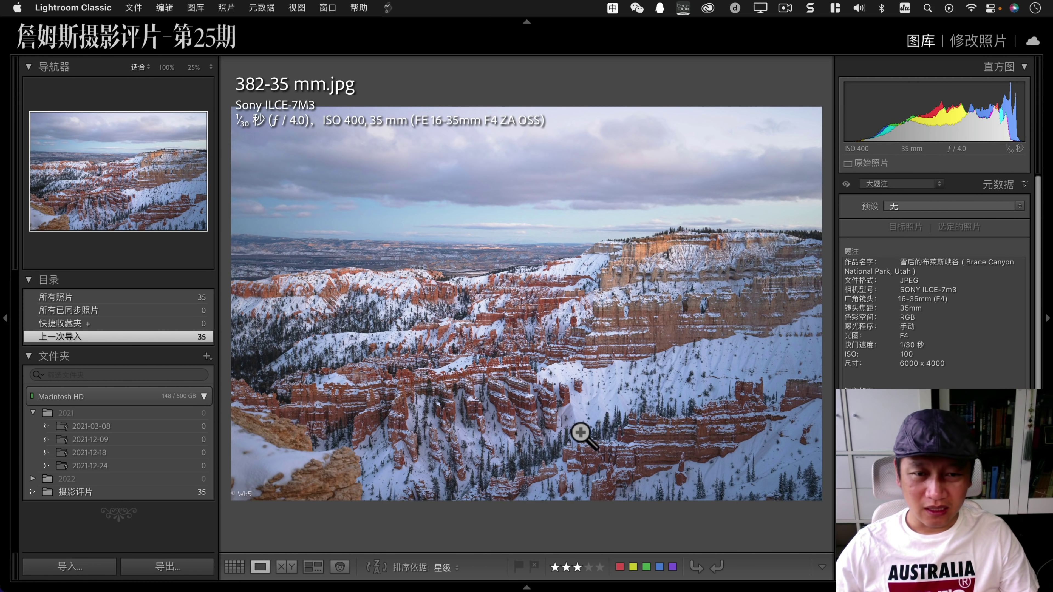
Check the canyon detail, bottom-left corner and middle at 100%, returning to Fit each time.
click(539, 411)
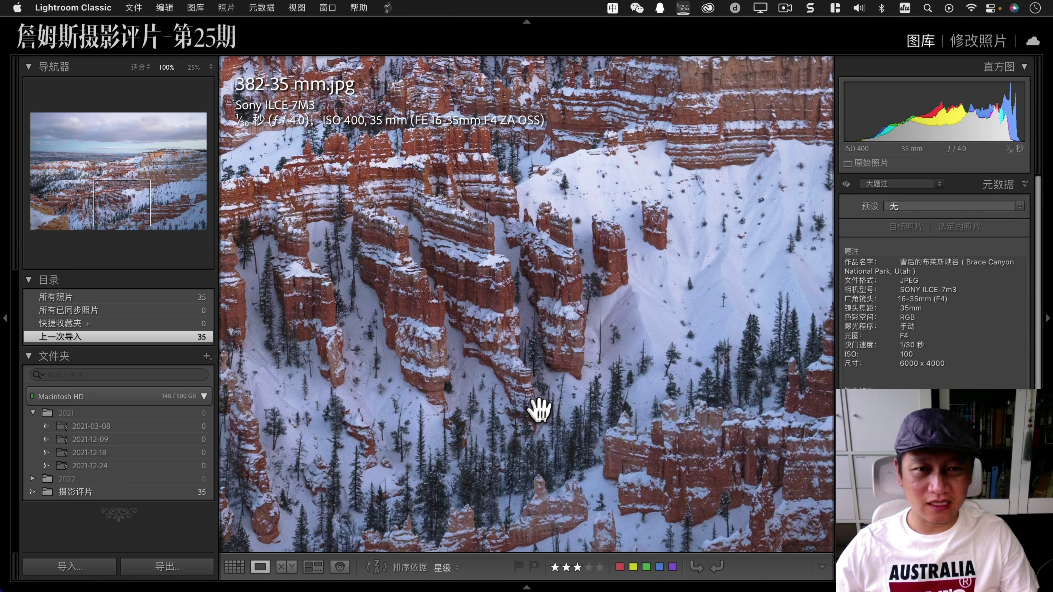
click(559, 336)
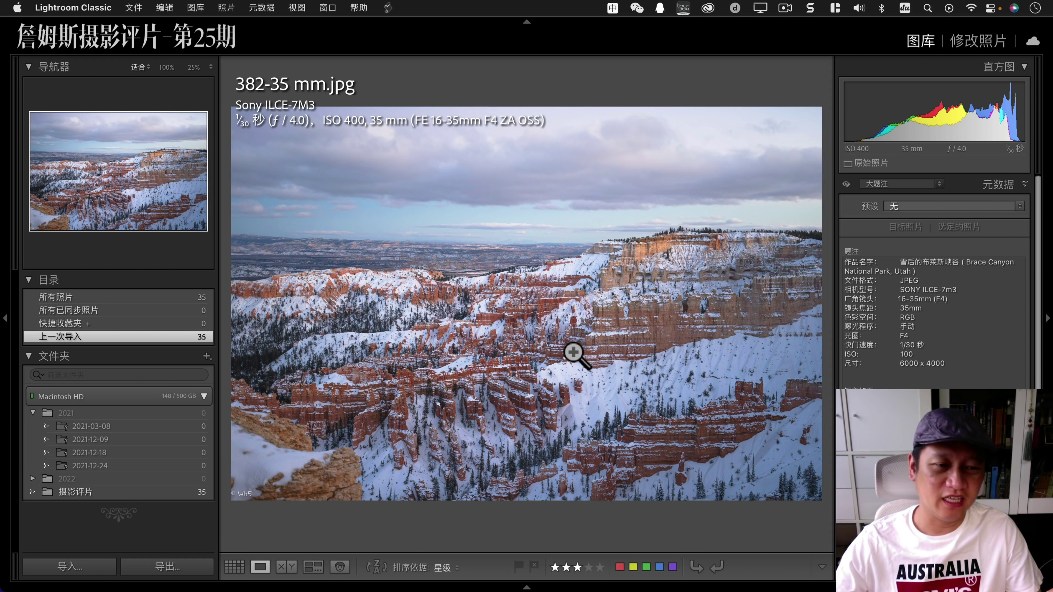
click(265, 479)
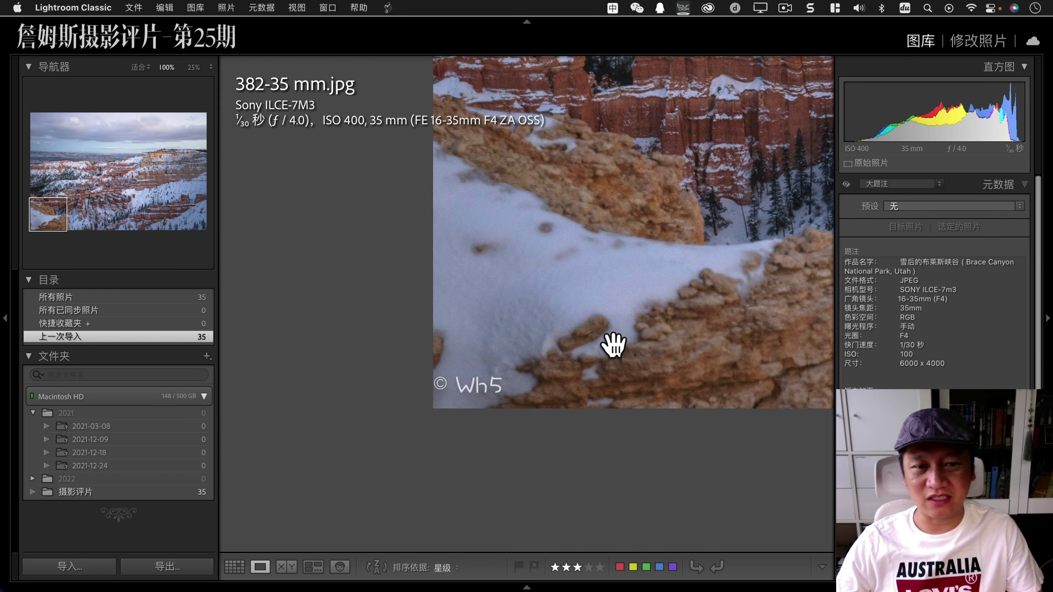
click(613, 344)
click(616, 319)
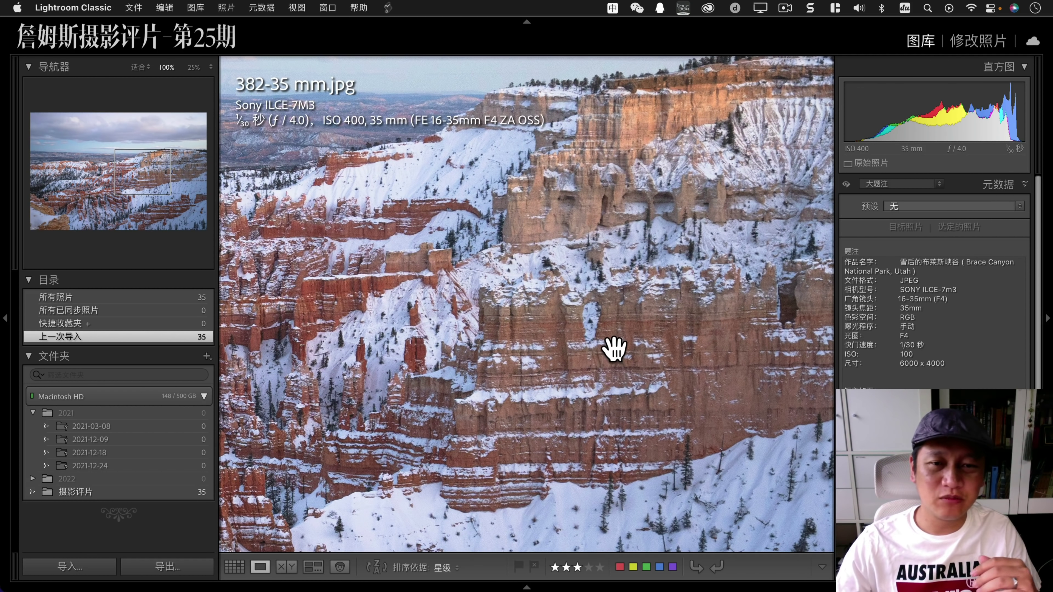
click(613, 348)
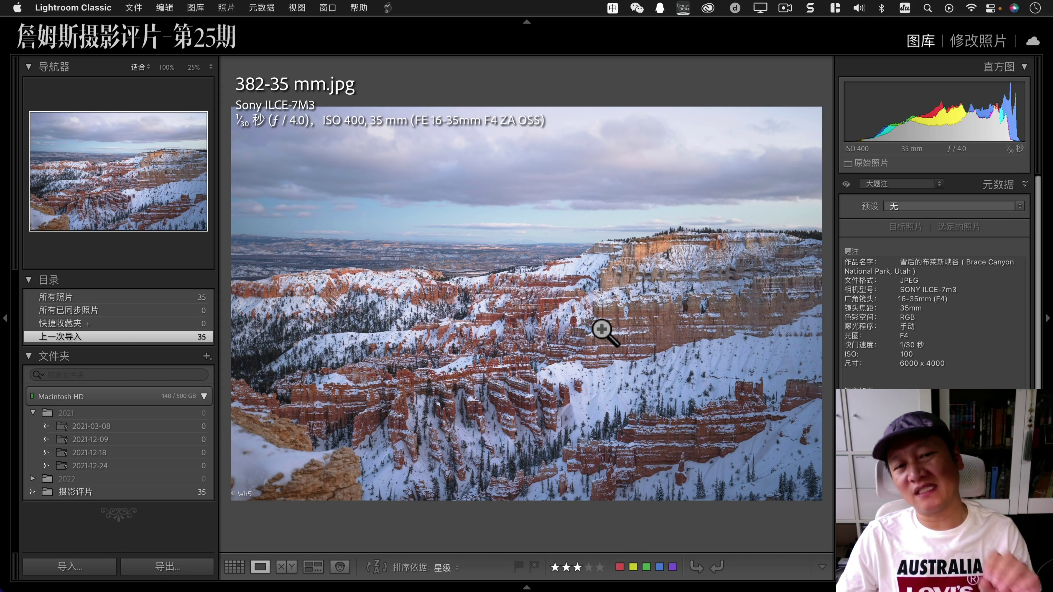
Examine several hoodoo areas at 100%, then advance to 388-63 mm.jpg.
click(517, 360)
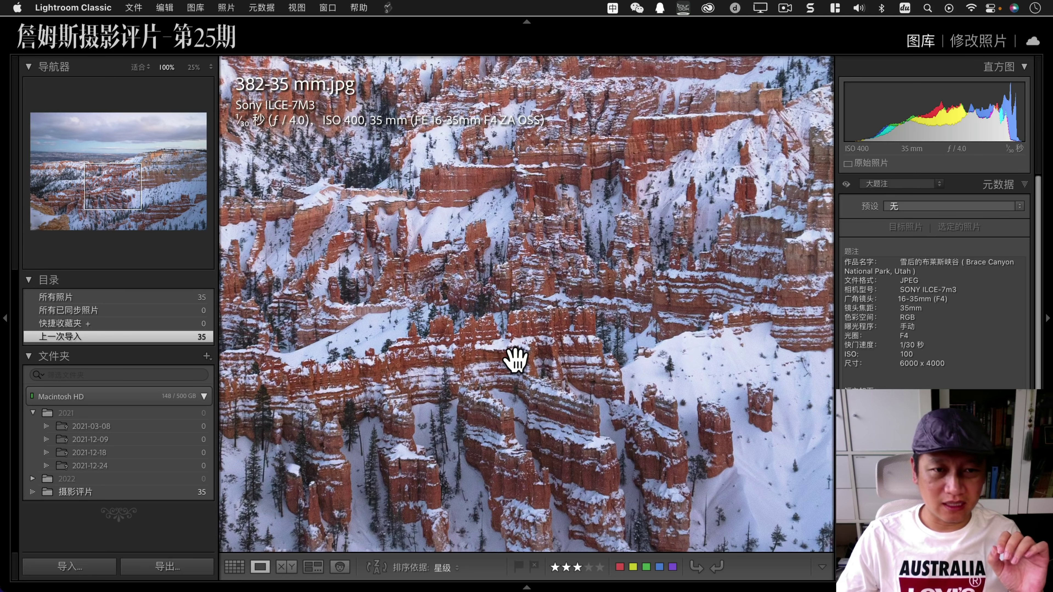
click(516, 363)
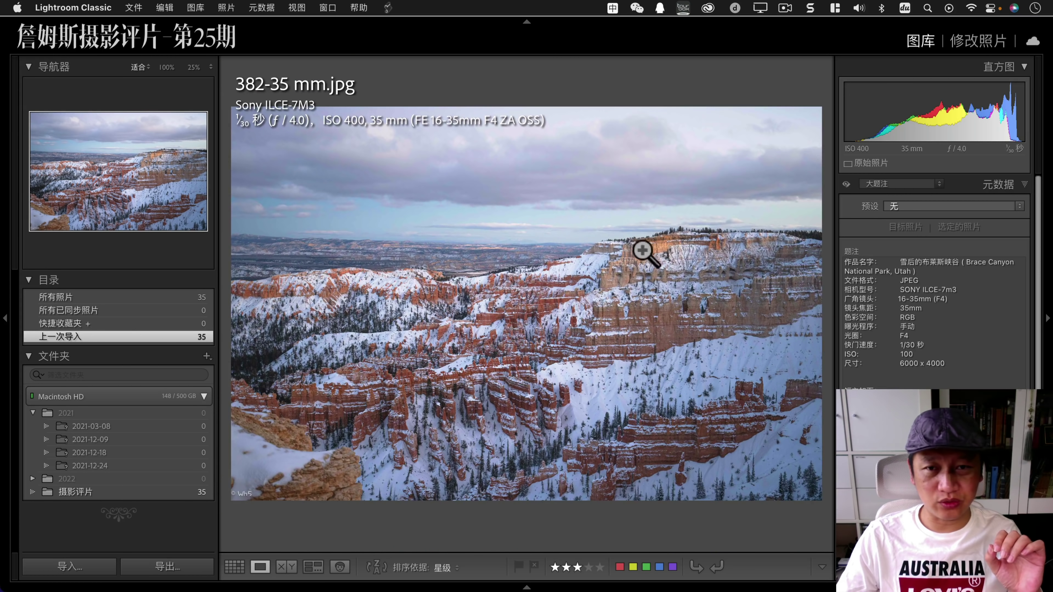
click(448, 369)
click(599, 371)
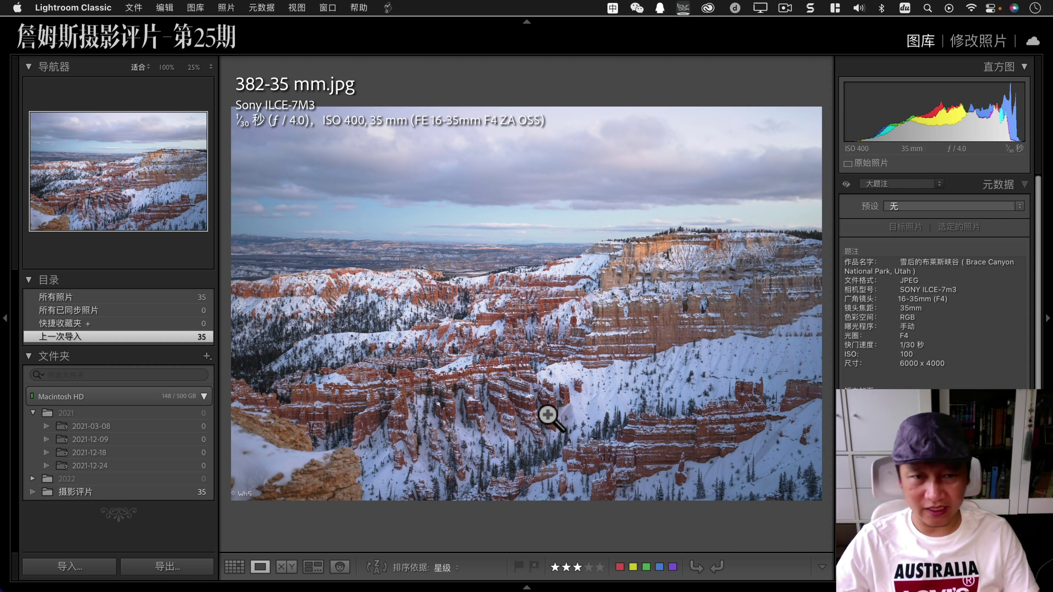
key(Right)
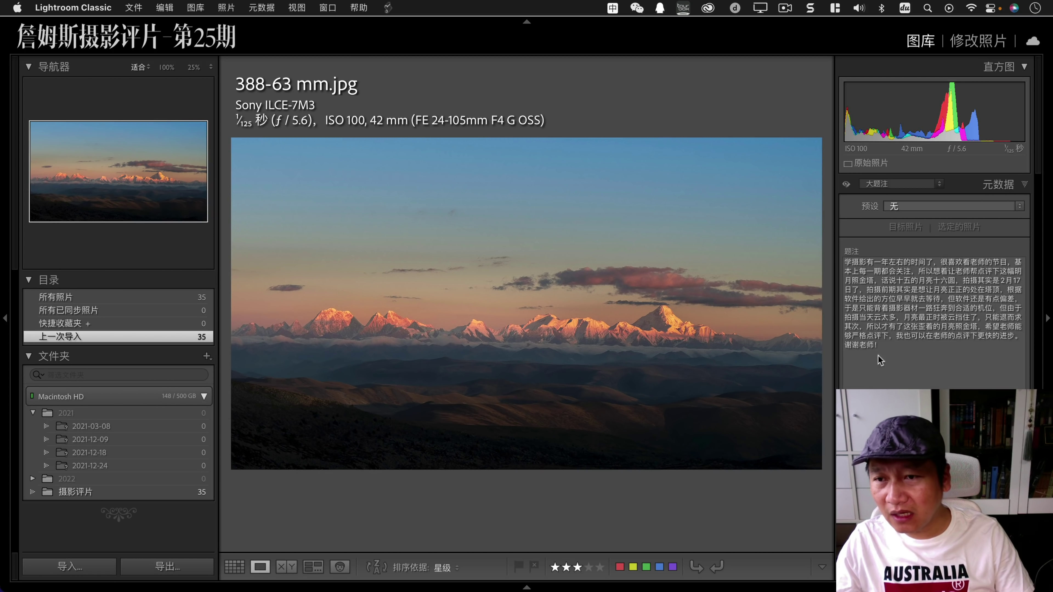
Check the mountain ridge at 100%, then set the sunset's Shadows to +13 in Develop.
click(917, 352)
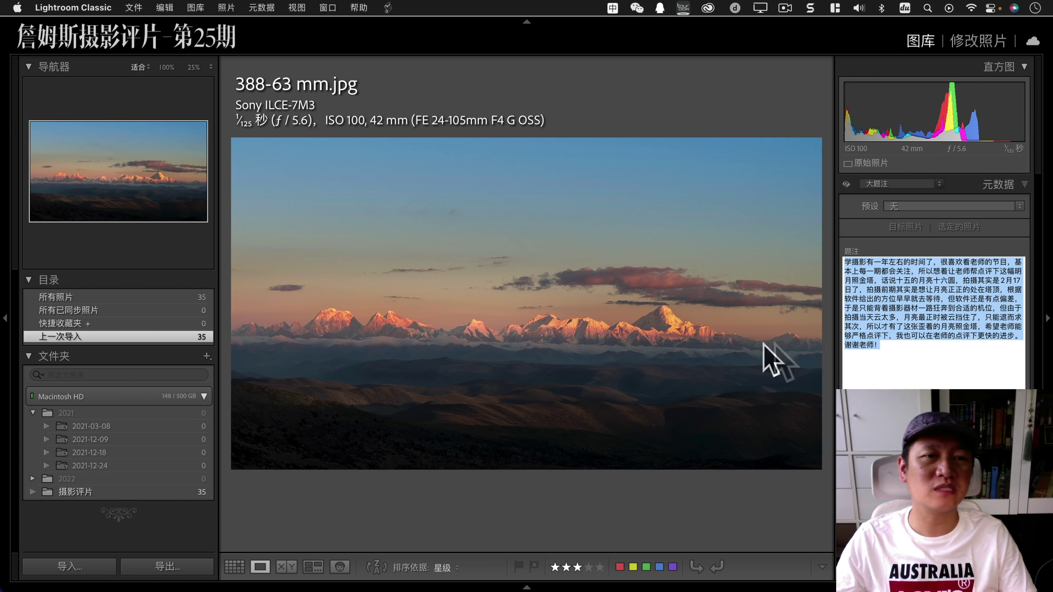
click(622, 337)
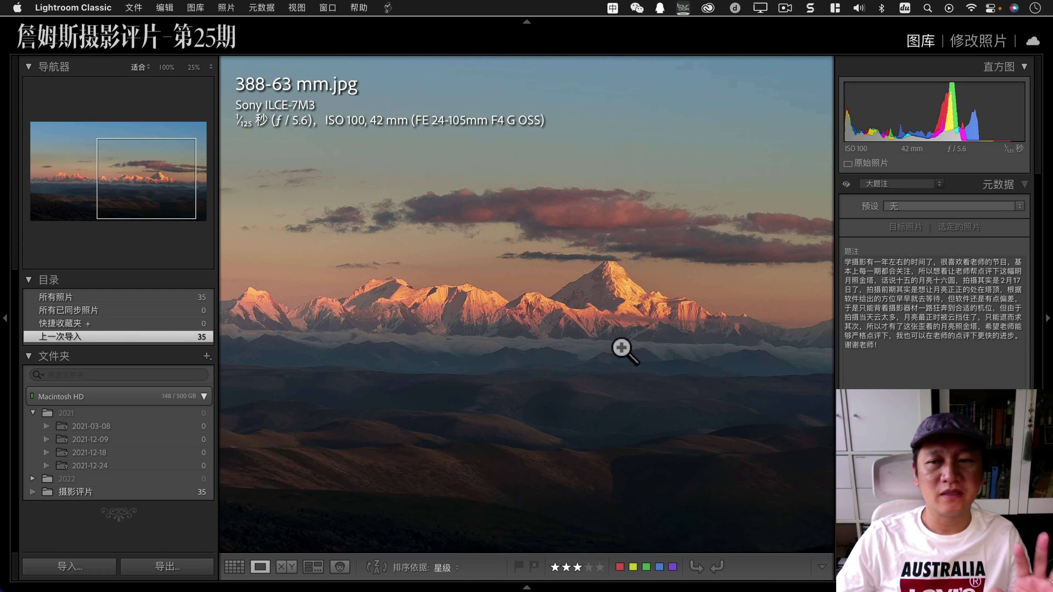
click(623, 348)
click(979, 40)
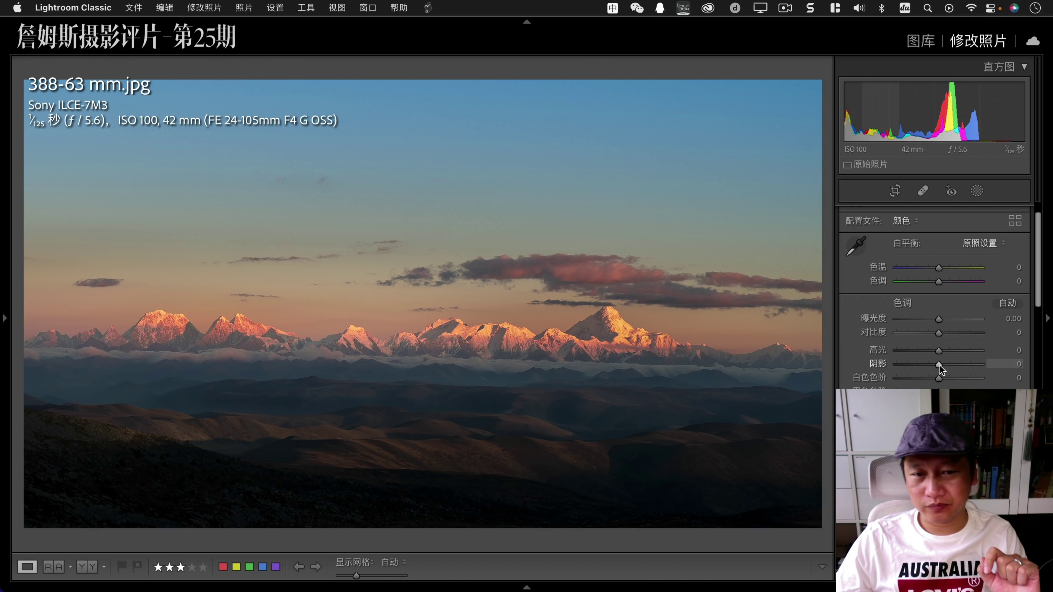
drag(939, 364, 955, 365)
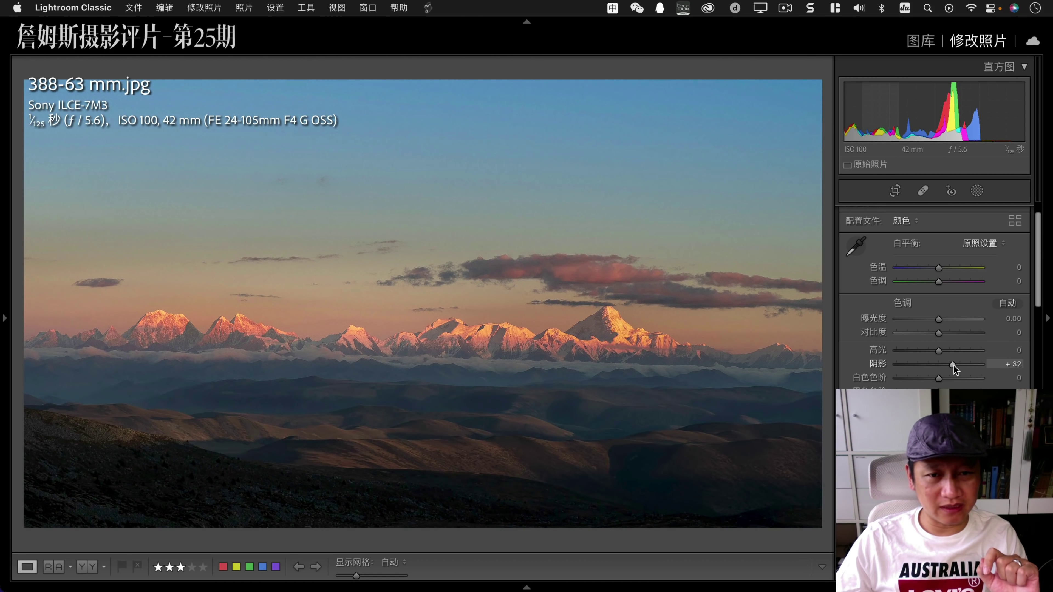
drag(956, 365, 946, 366)
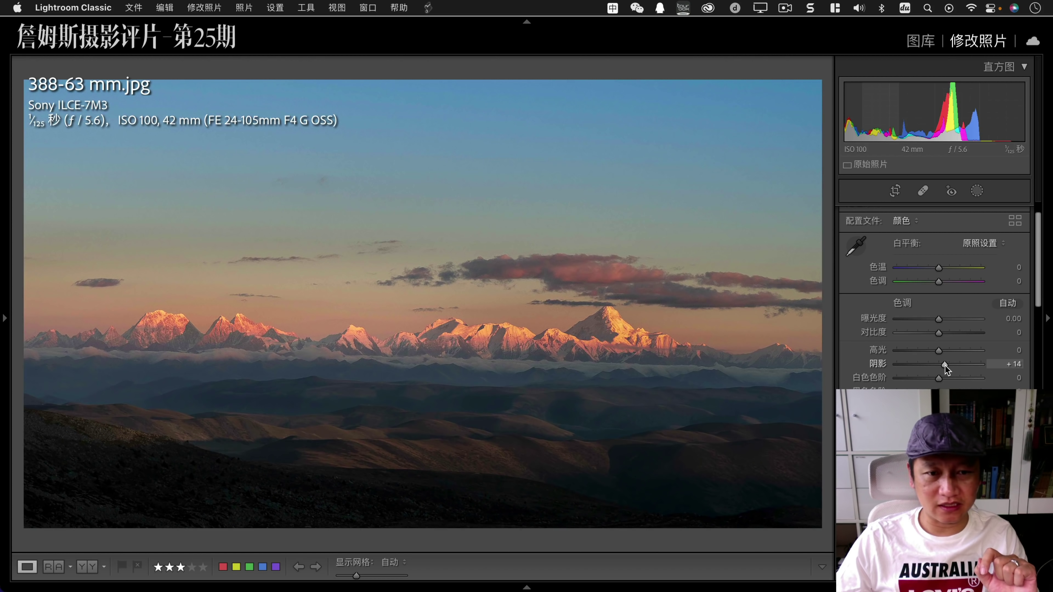
Crop sky off the top and dark foreground off the bottom into a panoramic strip.
click(895, 191)
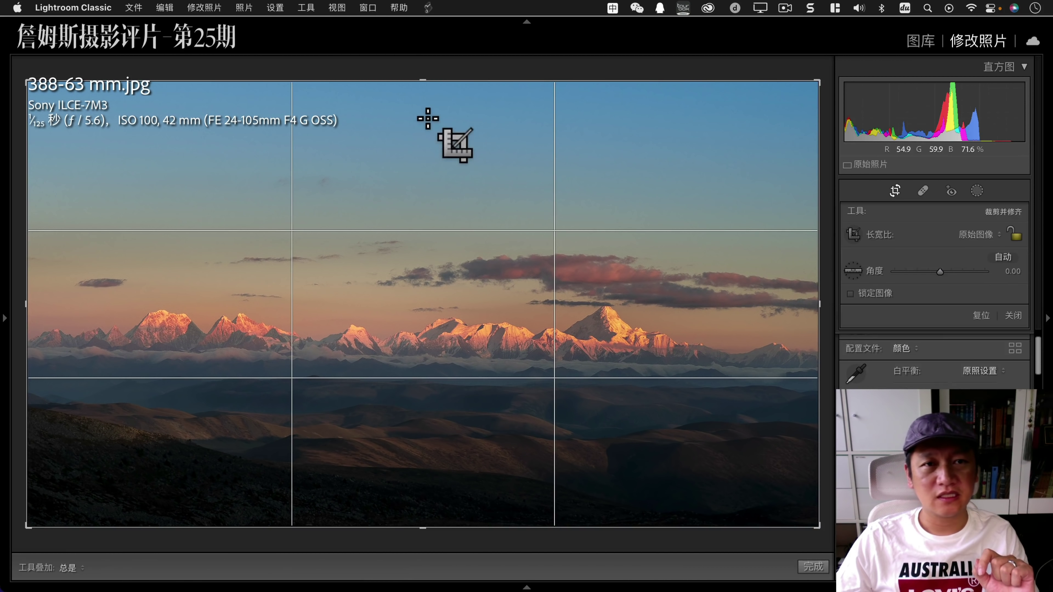
drag(420, 82, 420, 173)
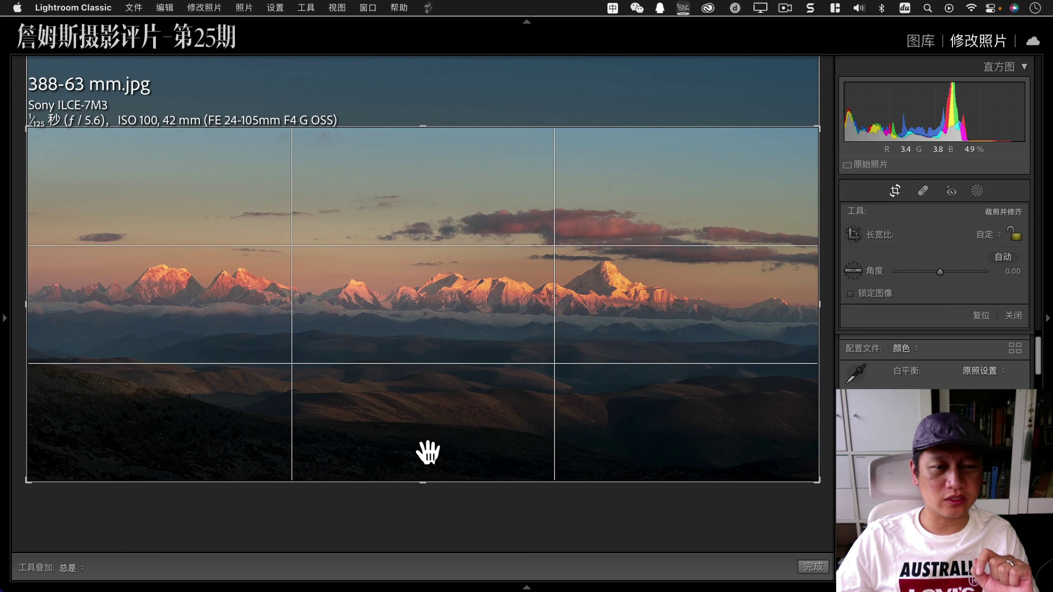
drag(429, 482, 427, 465)
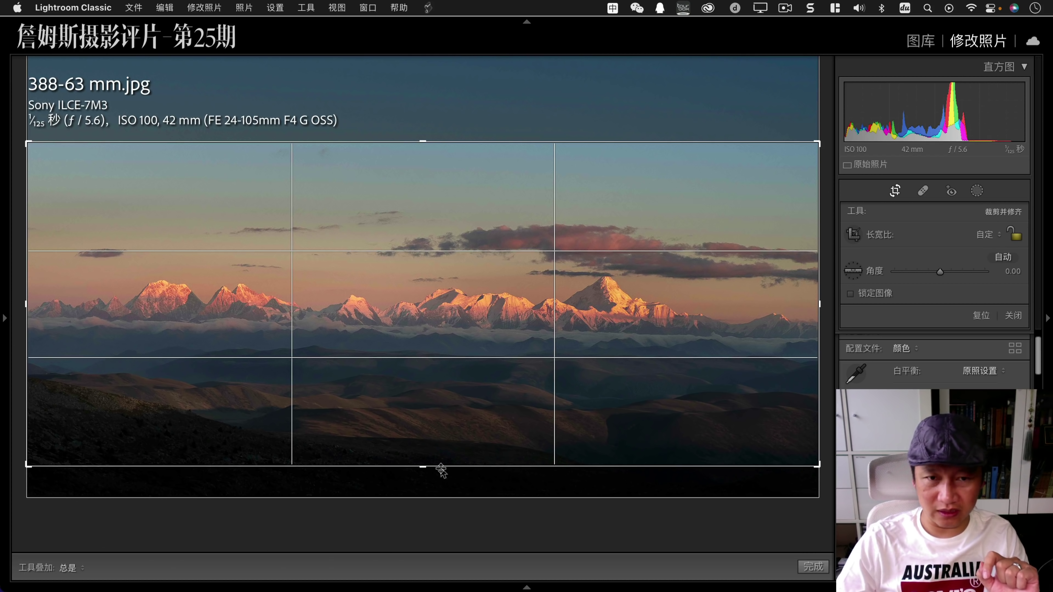
key(Return)
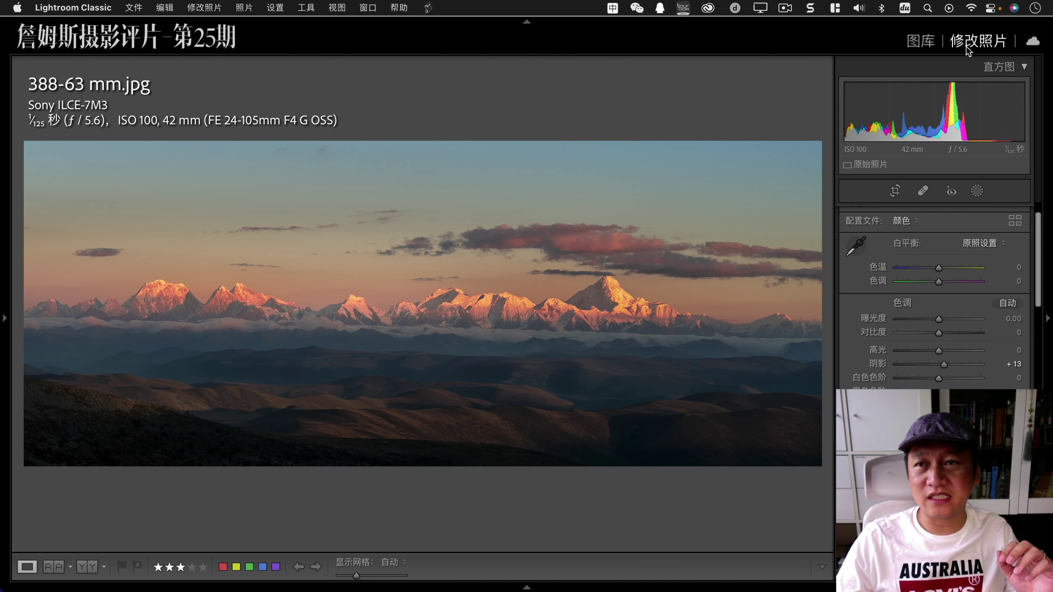
click(895, 191)
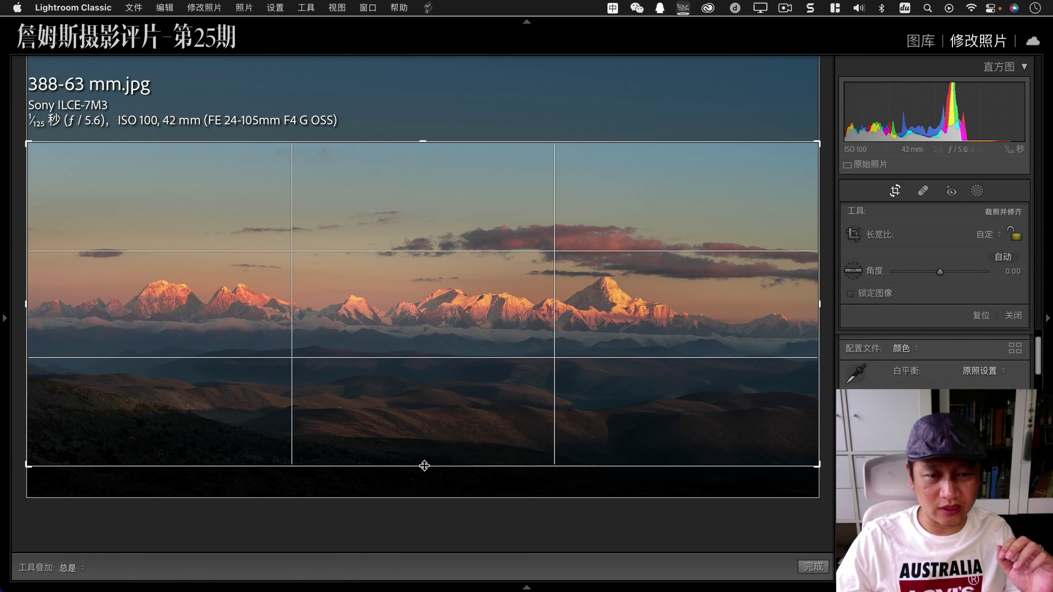
key(Return)
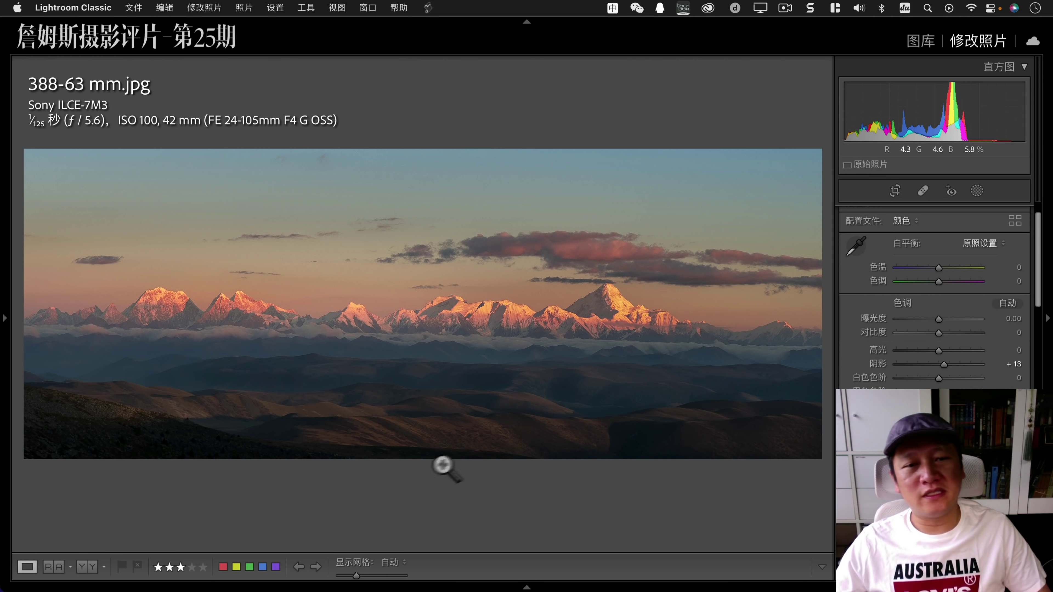
Zoom into the mountain panorama and its central peak, then advance to 384-22 mm.jpg.
click(505, 400)
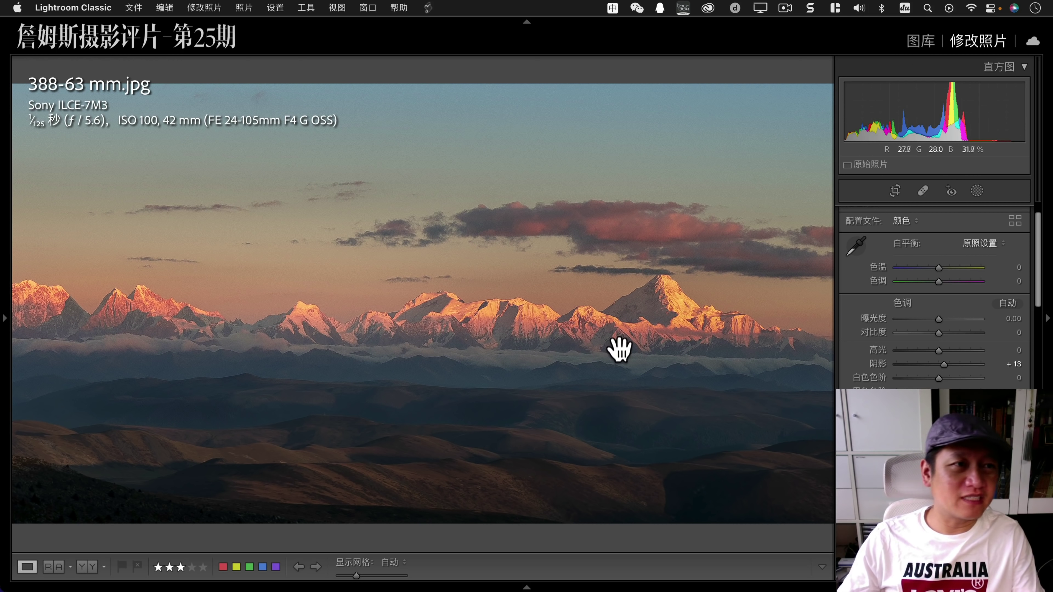
click(573, 354)
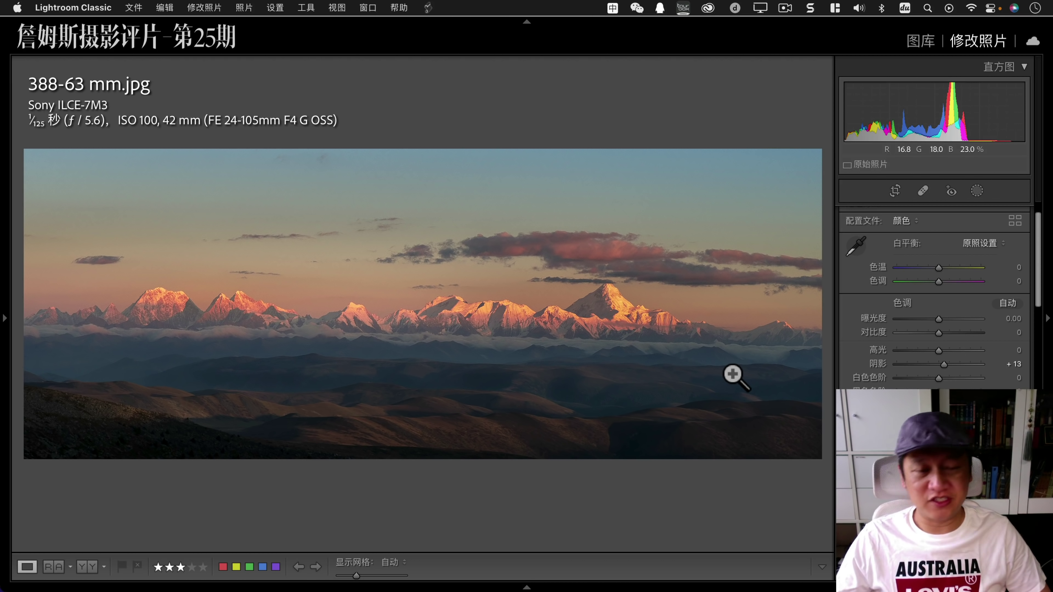
click(653, 330)
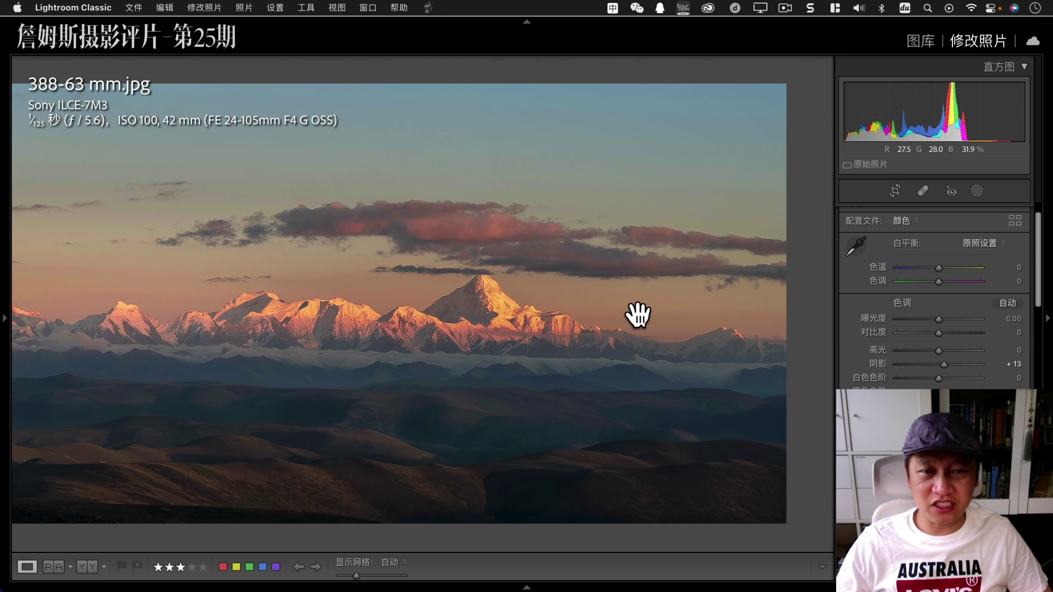
click(496, 323)
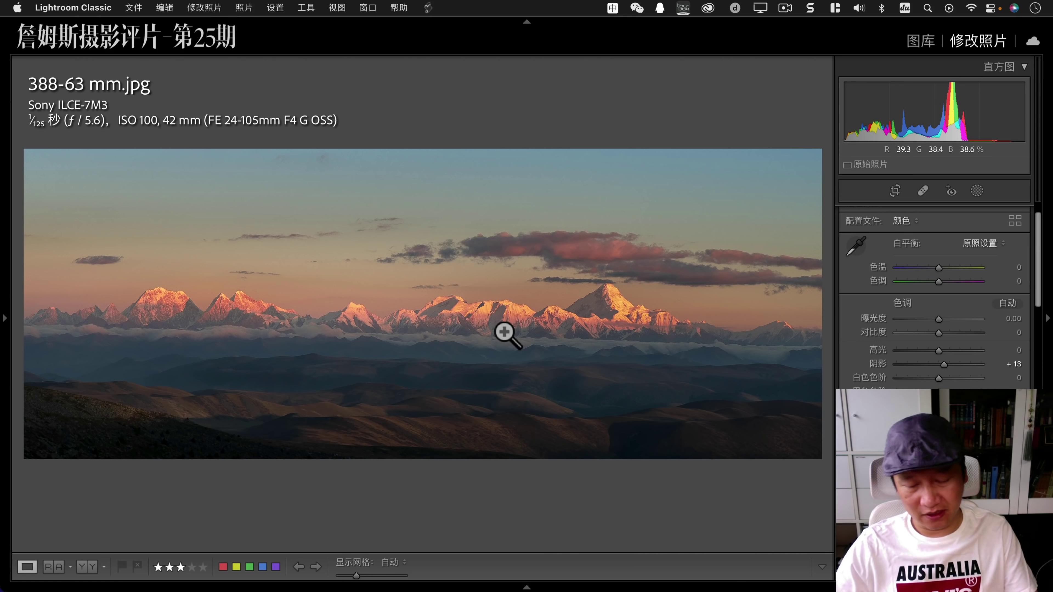
key(Right)
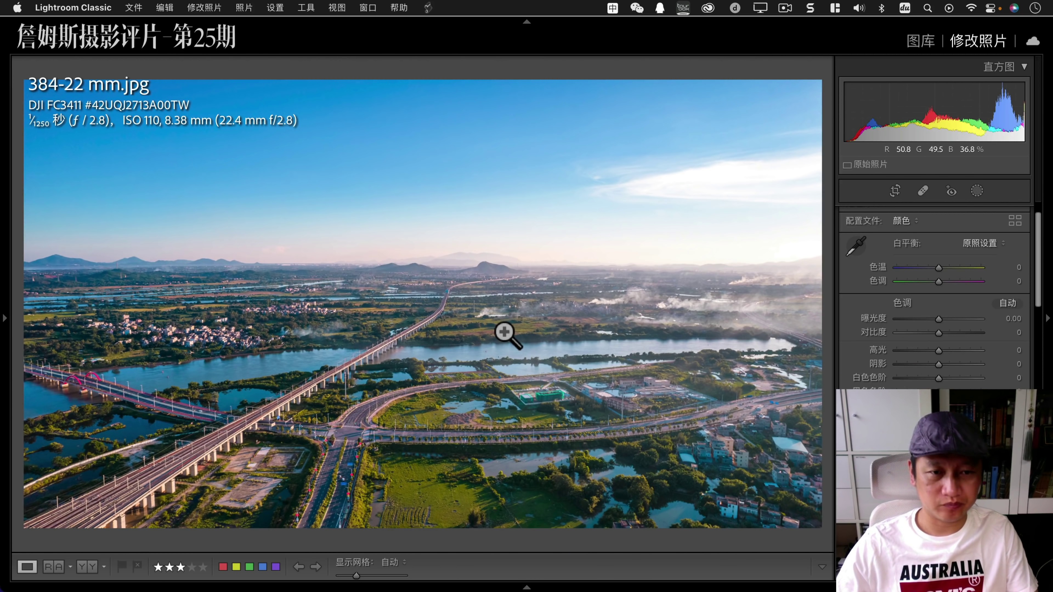
Return to Library loupe and check the aerial photo's road intersection at 100%.
key(e)
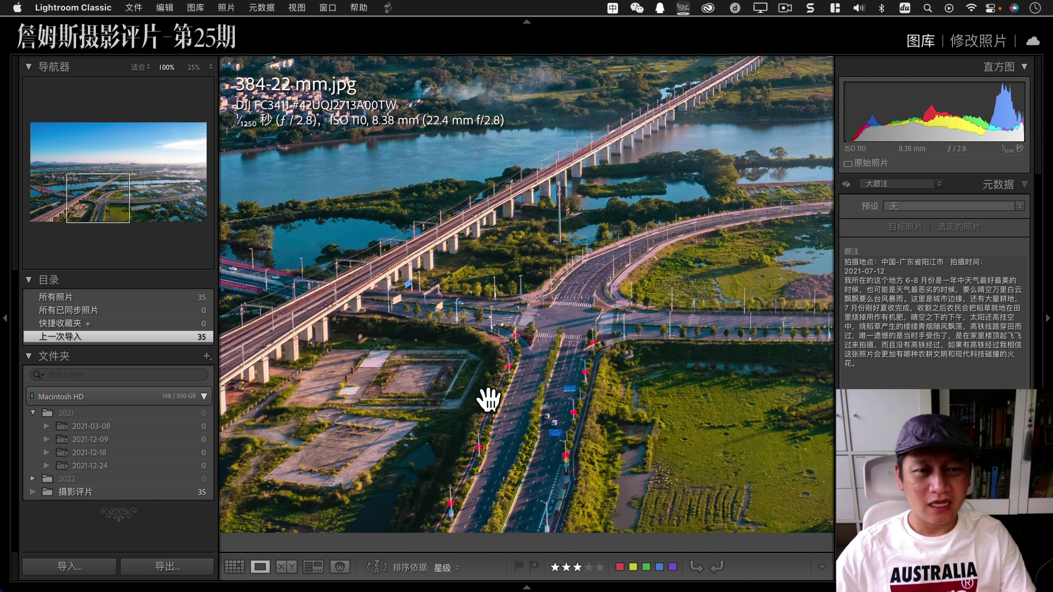
click(475, 404)
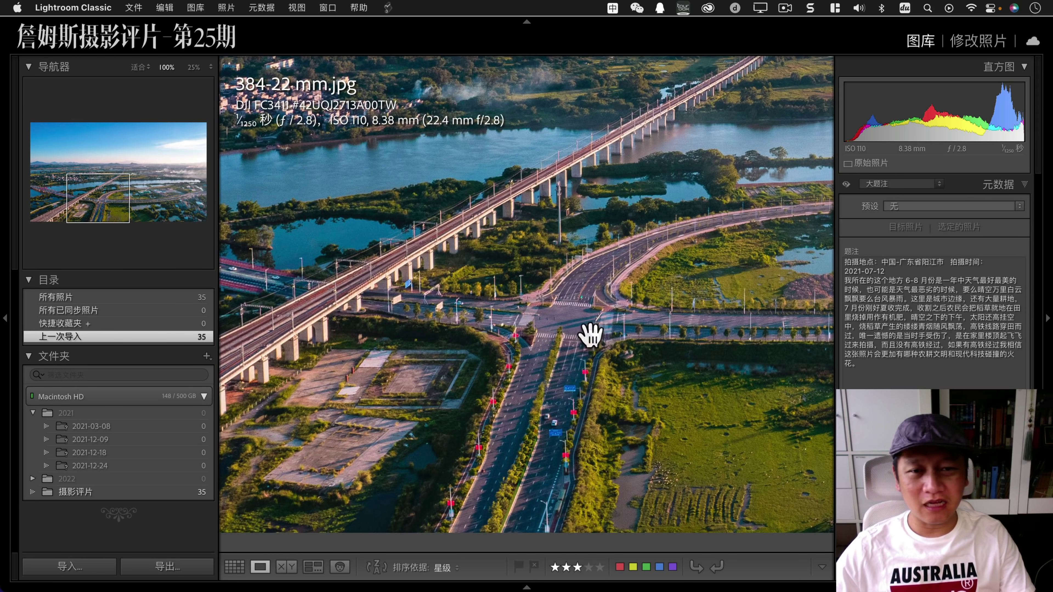
click(574, 314)
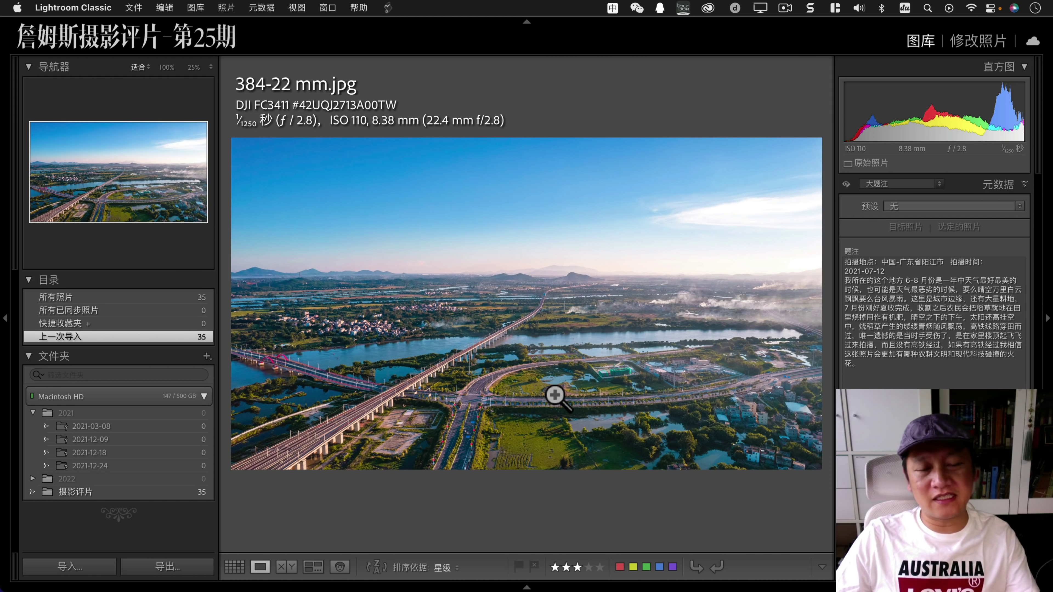
Add 410-26 mm.jpg to the selection in Grid and compare it side by side with the aerial photo.
key(g)
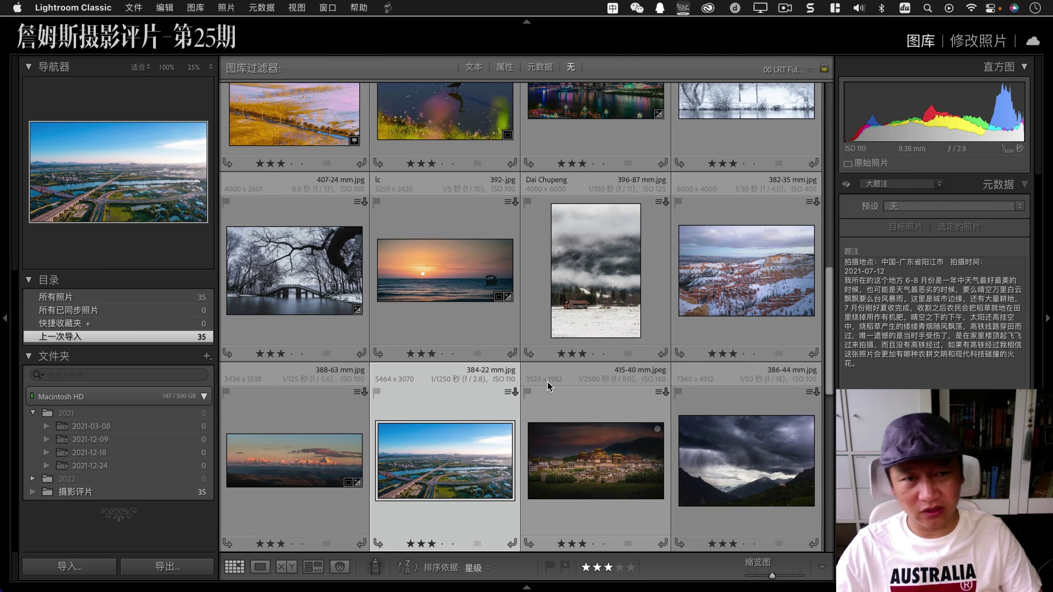
scroll(547, 382, up, 5)
scroll(556, 373, up, 5)
scroll(568, 367, up, 5)
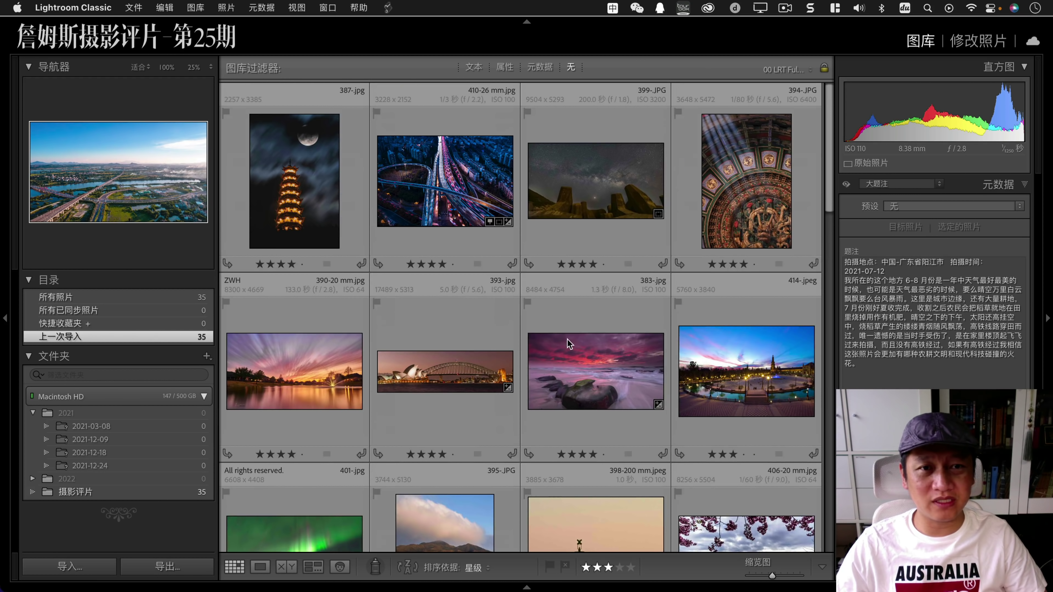
click(454, 199)
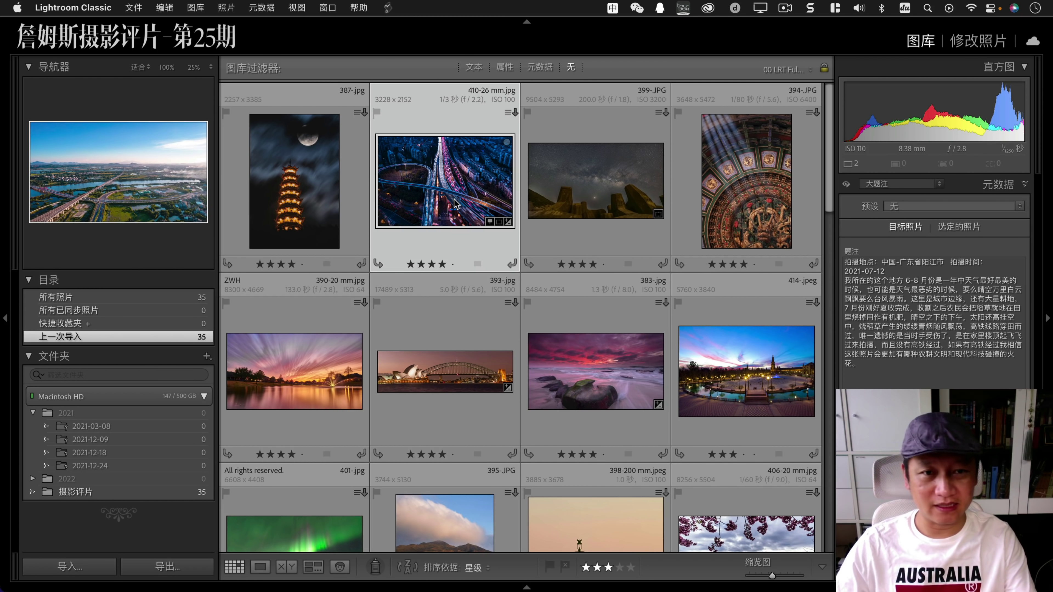
key(c)
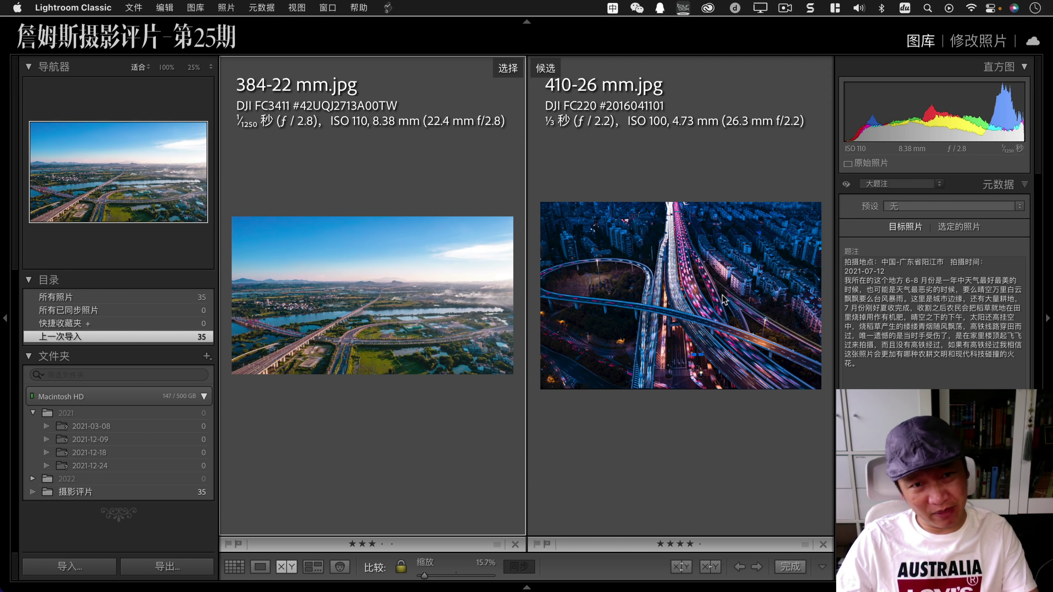
Zoom both compared photos to 100%, then end Compare to show 384-22 mm.jpg alone.
click(451, 332)
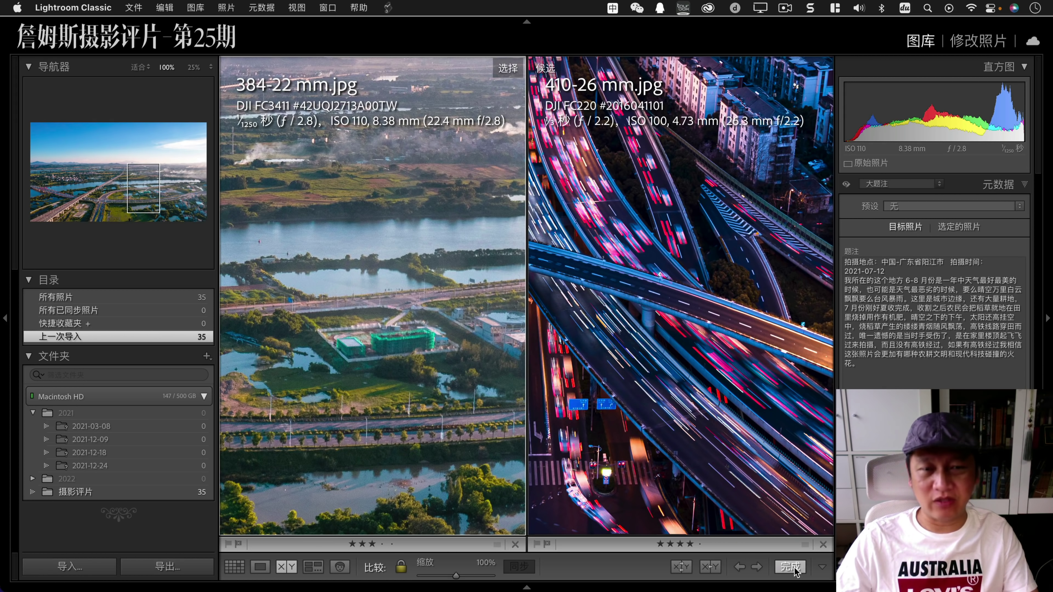
click(793, 568)
click(588, 369)
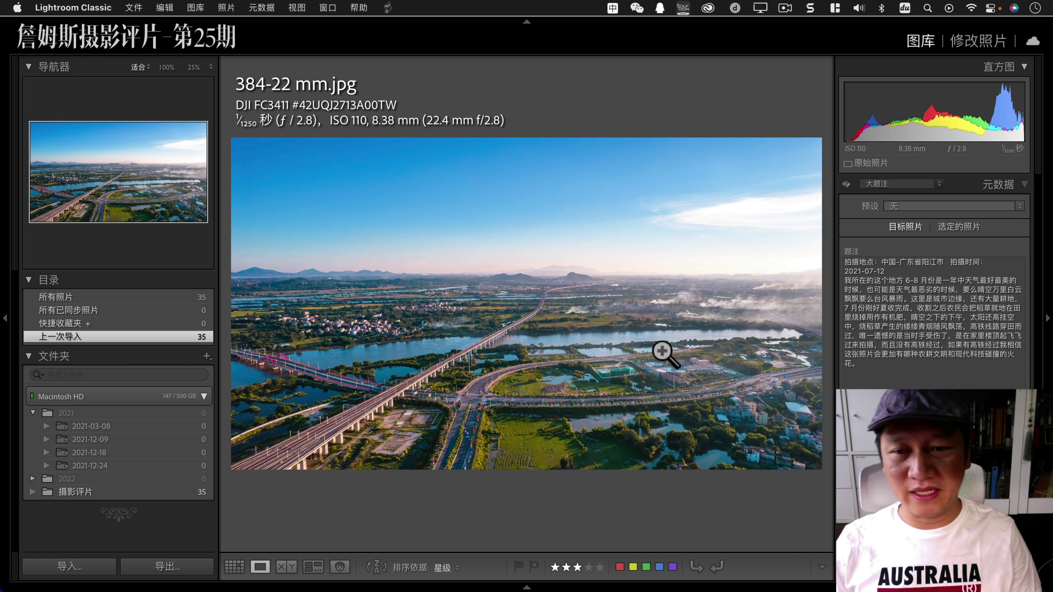
Check the aerial photo's upper-right sky at 100%, then advance to 415-40 mm.jpeg.
click(724, 239)
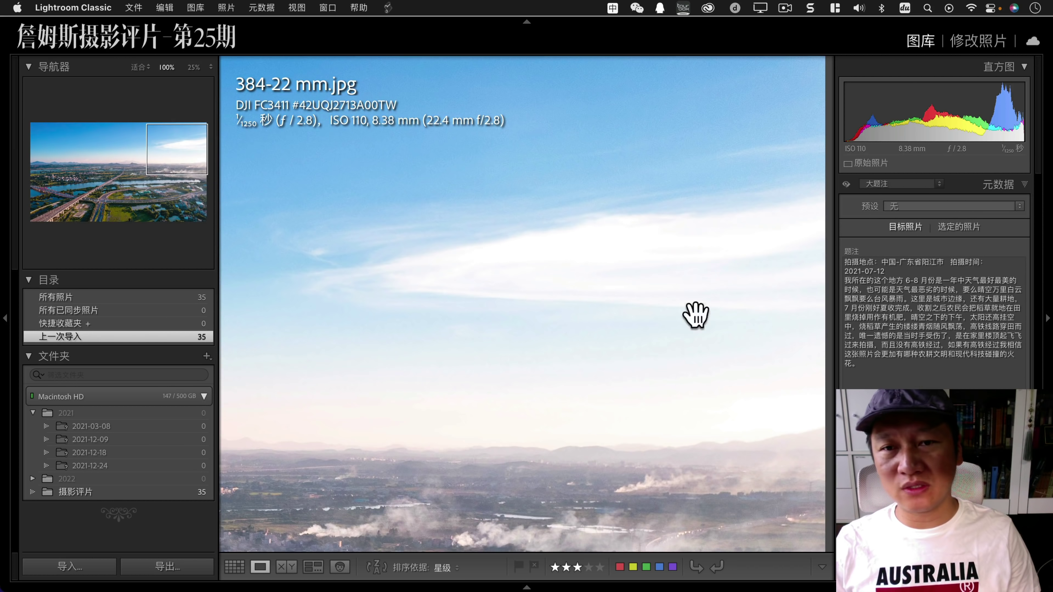
click(675, 348)
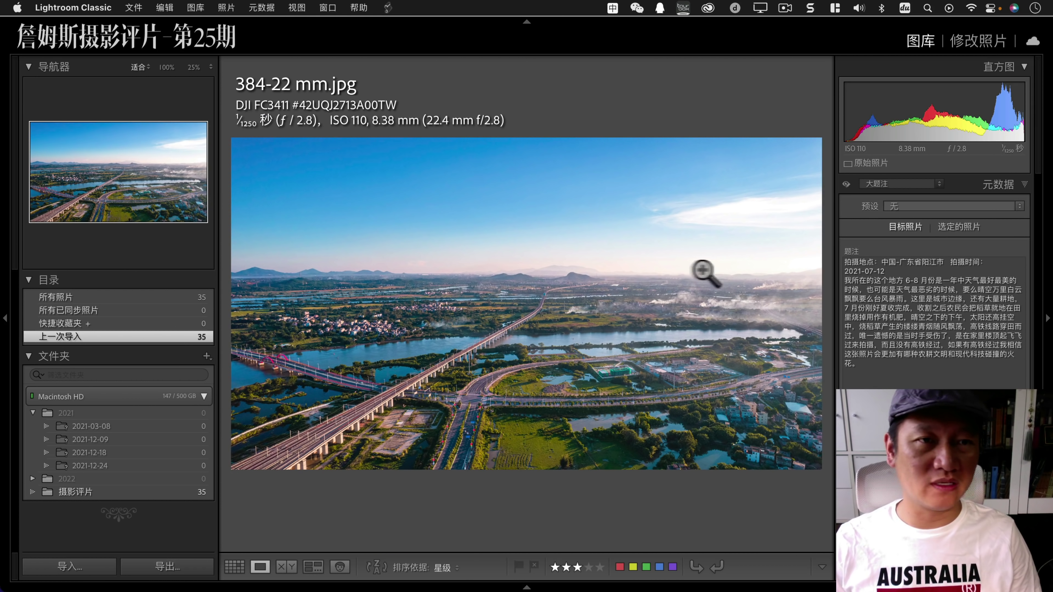
key(Right)
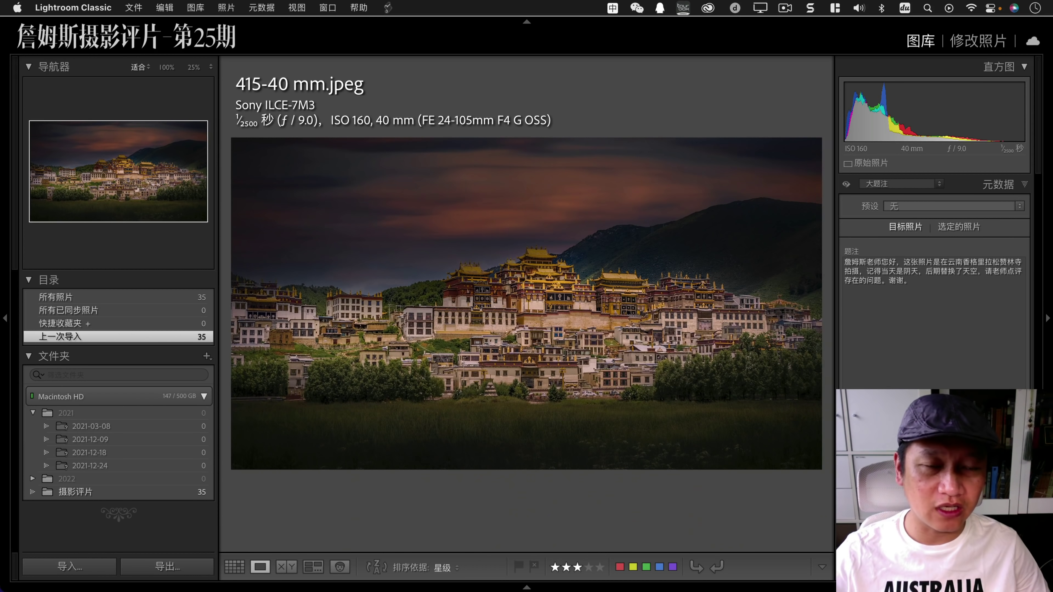
Check the temple photo twice at 100%, then set its Shadows to -2 in Develop.
click(370, 217)
click(625, 390)
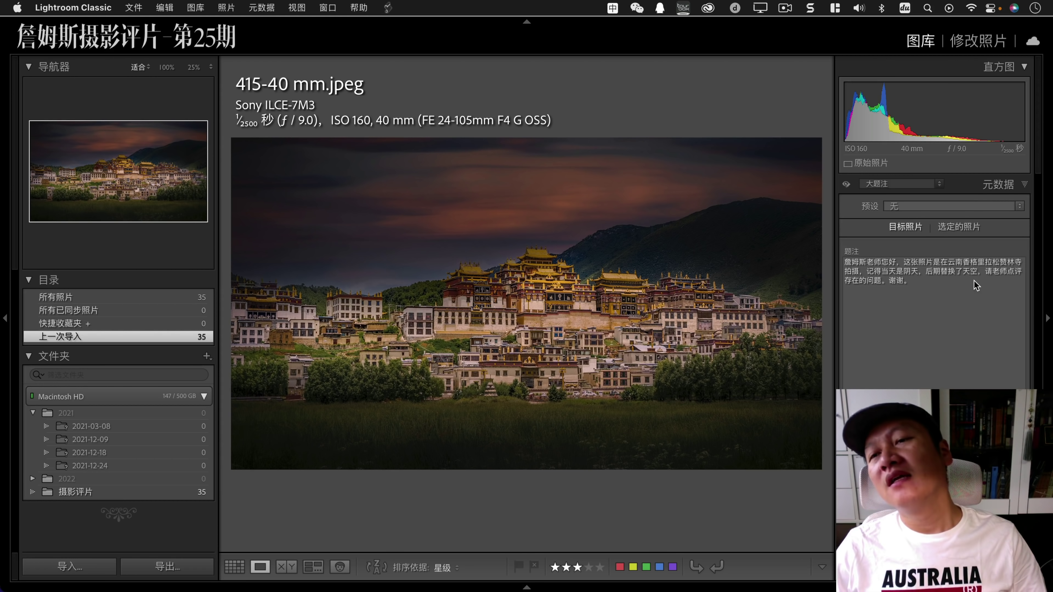
click(613, 249)
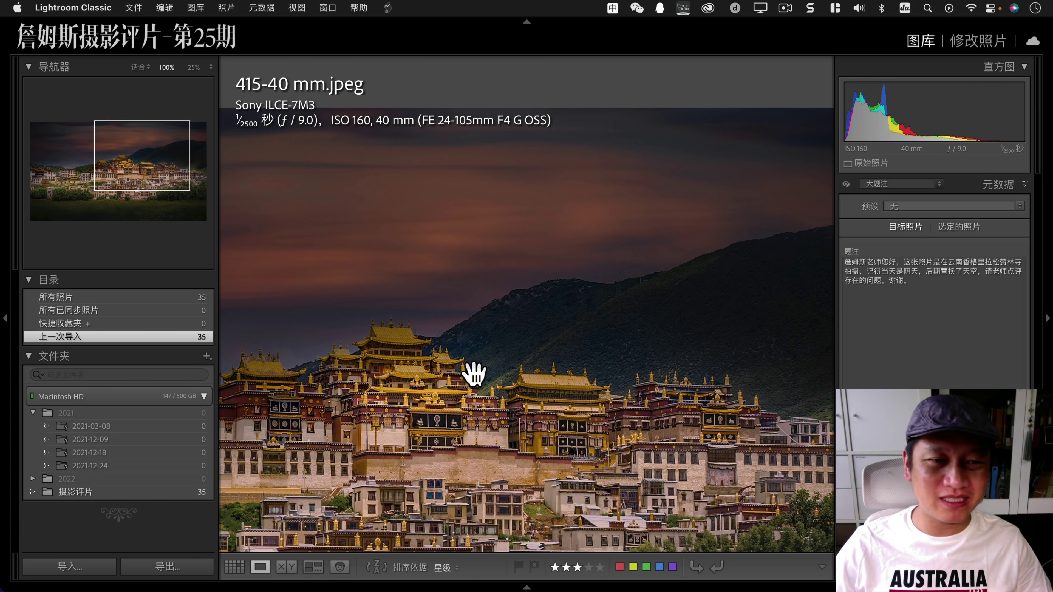
click(470, 371)
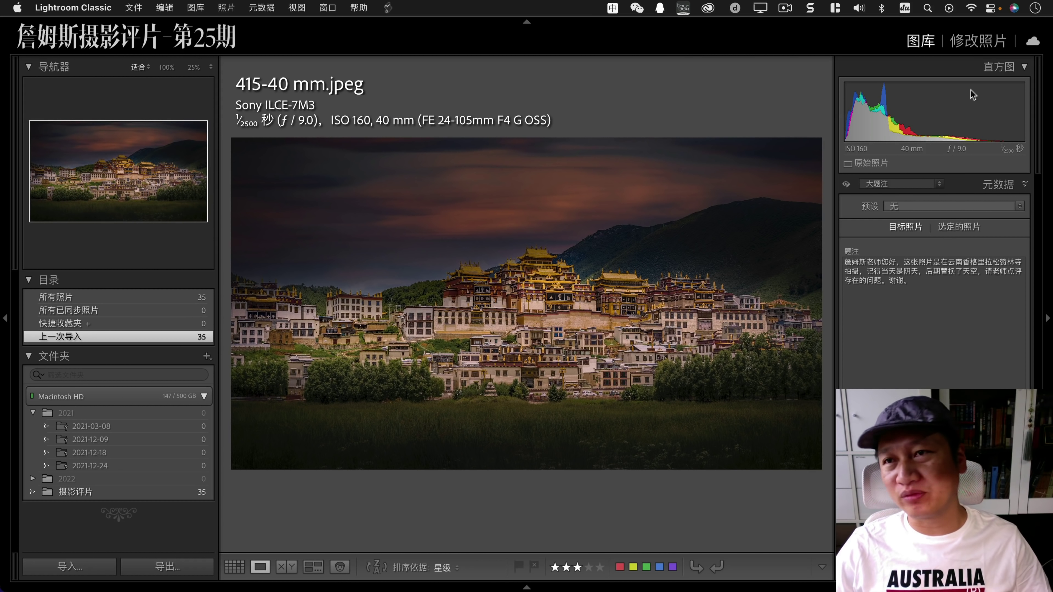
click(976, 42)
drag(944, 367, 938, 365)
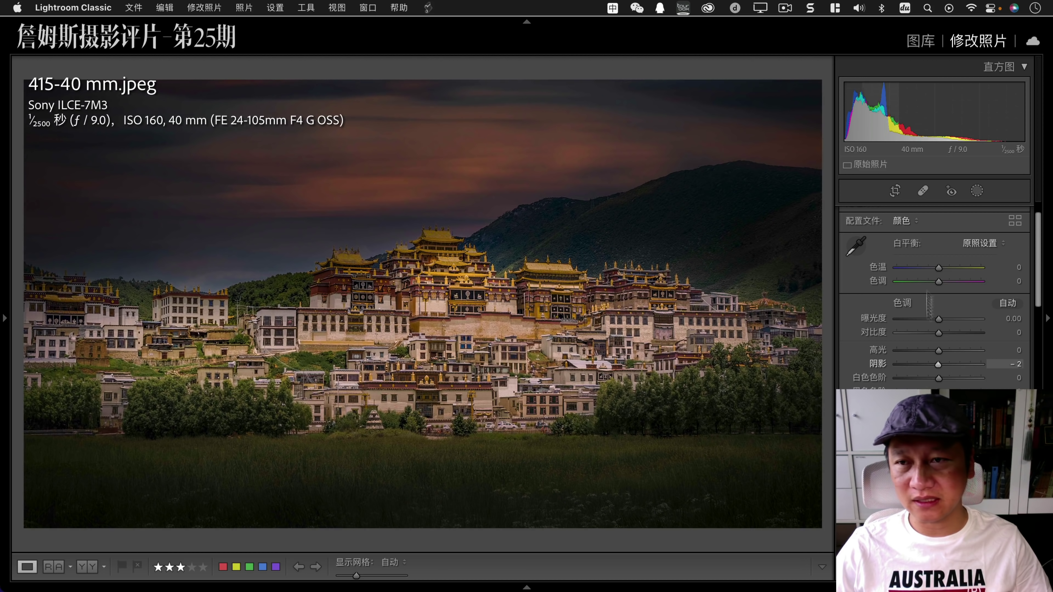
Draw a radial gradient mask on the temple photo, then delete it.
click(977, 192)
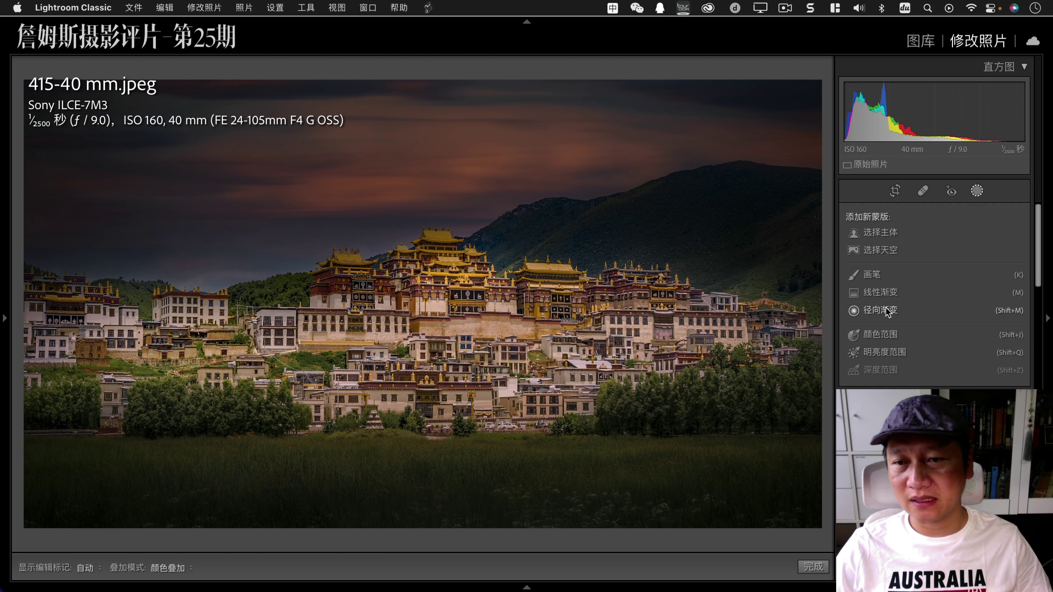
click(856, 308)
mouse_move(465, 152)
mouse_down()
mouse_move(473, 249)
mouse_move(732, 259)
mouse_up()
key(BackSpace)
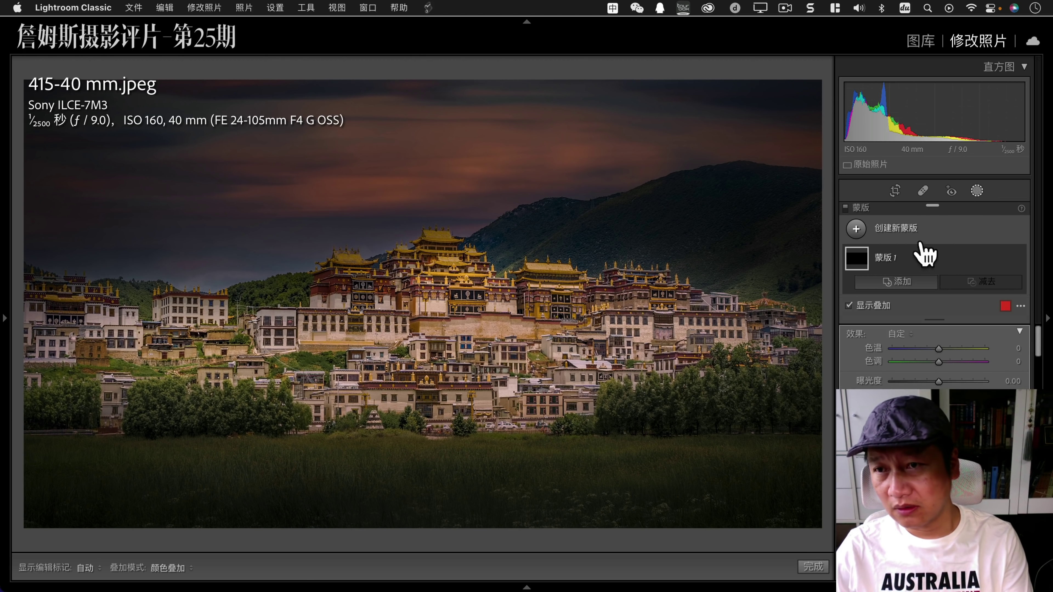
Add a linear gradient mask dragged down over the sky, with the overlay hidden.
click(977, 192)
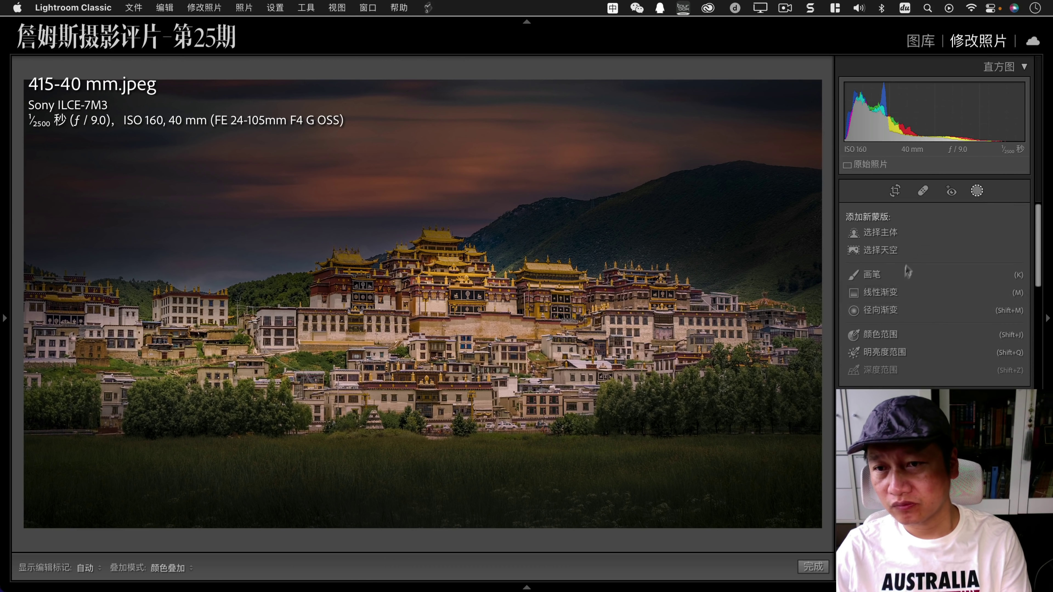
click(880, 292)
drag(435, 185, 436, 302)
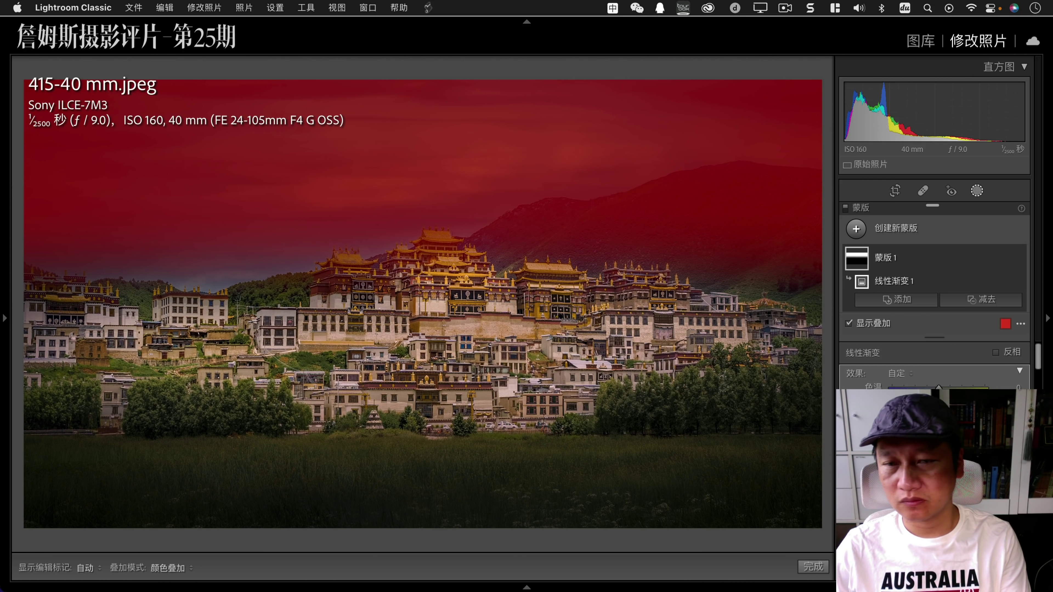
key(o)
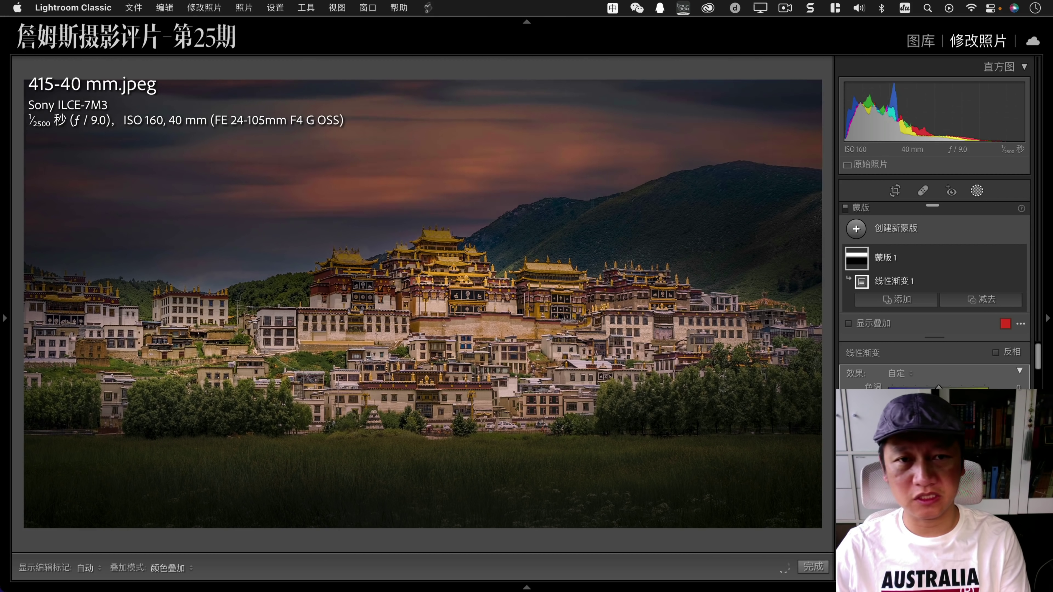
Close Masking on the temple photo and check it zoomed in before fitting it again.
click(814, 567)
key(z)
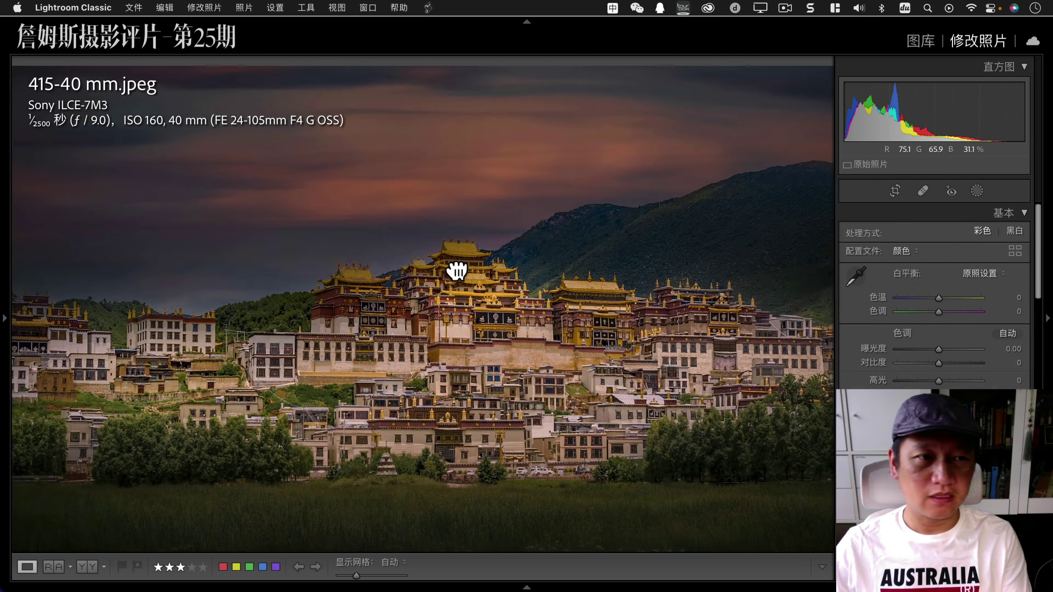
click(467, 275)
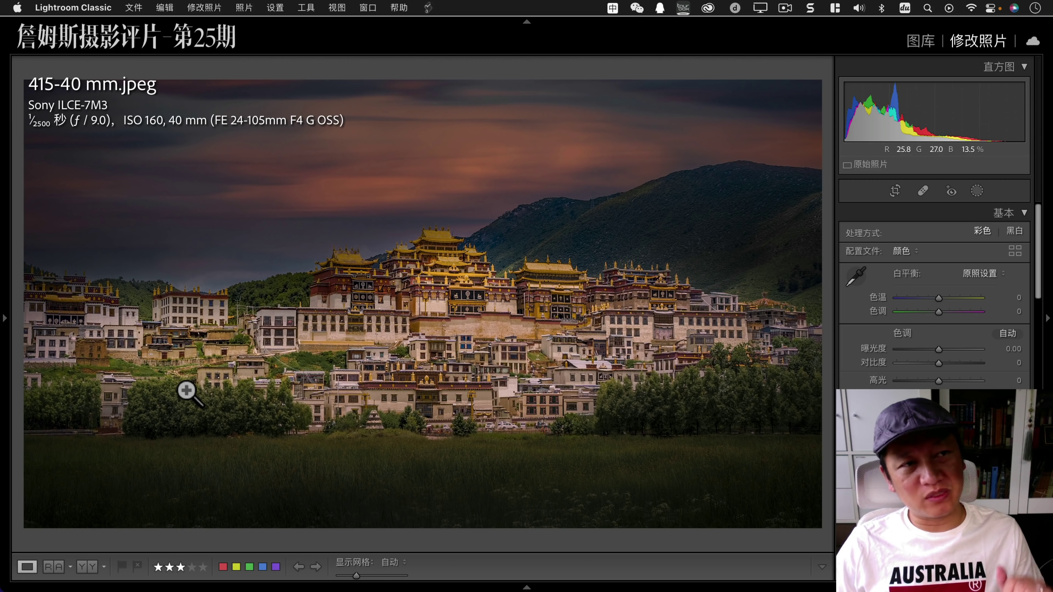
Go back to the grid and open the stormy mountain photo 386-44 mm.jpg large.
key(Right)
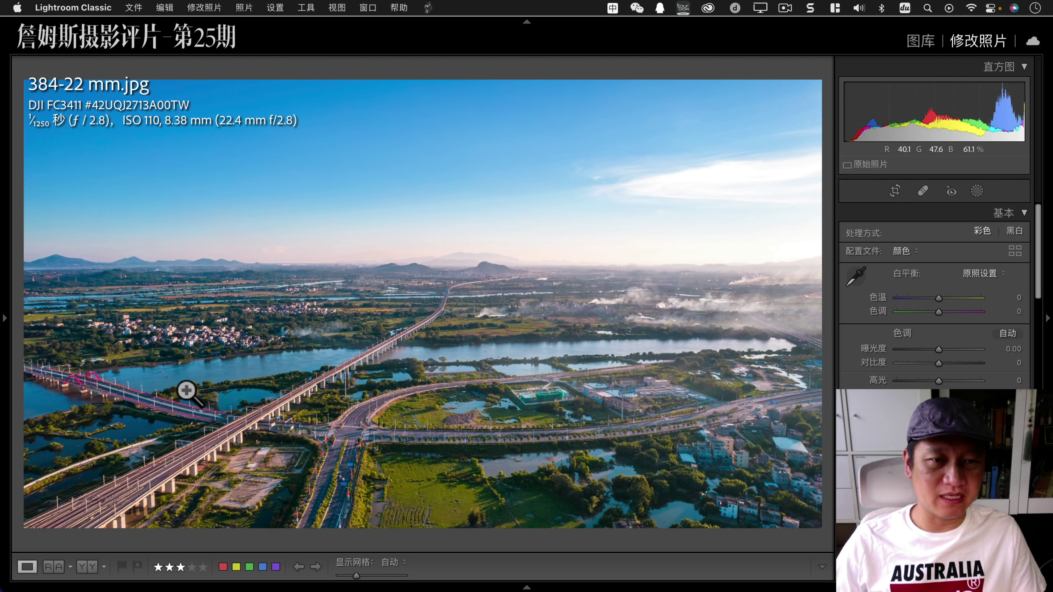
key(g)
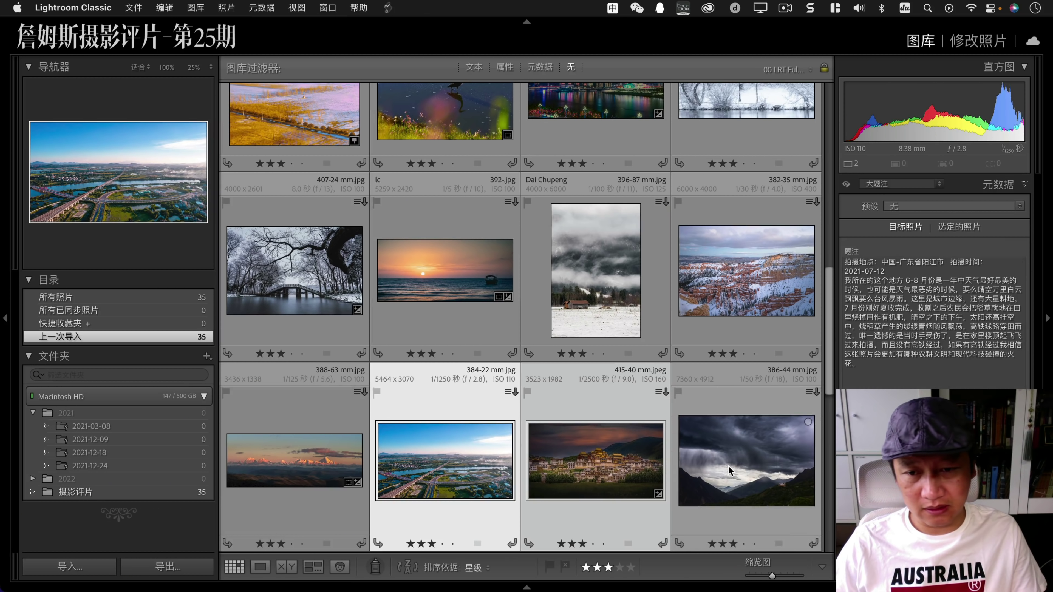
double_click(728, 466)
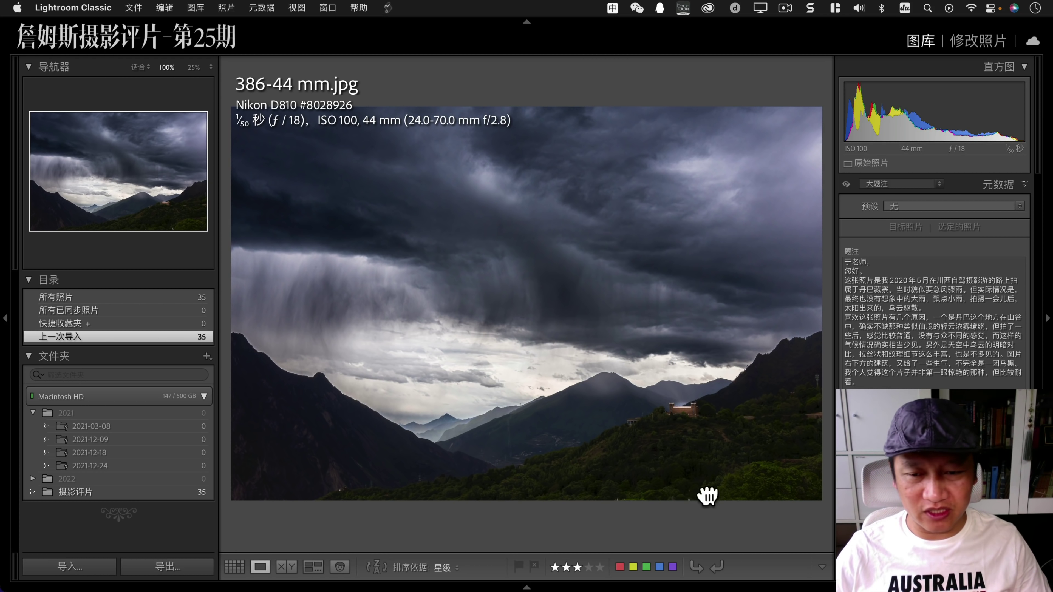
click(722, 496)
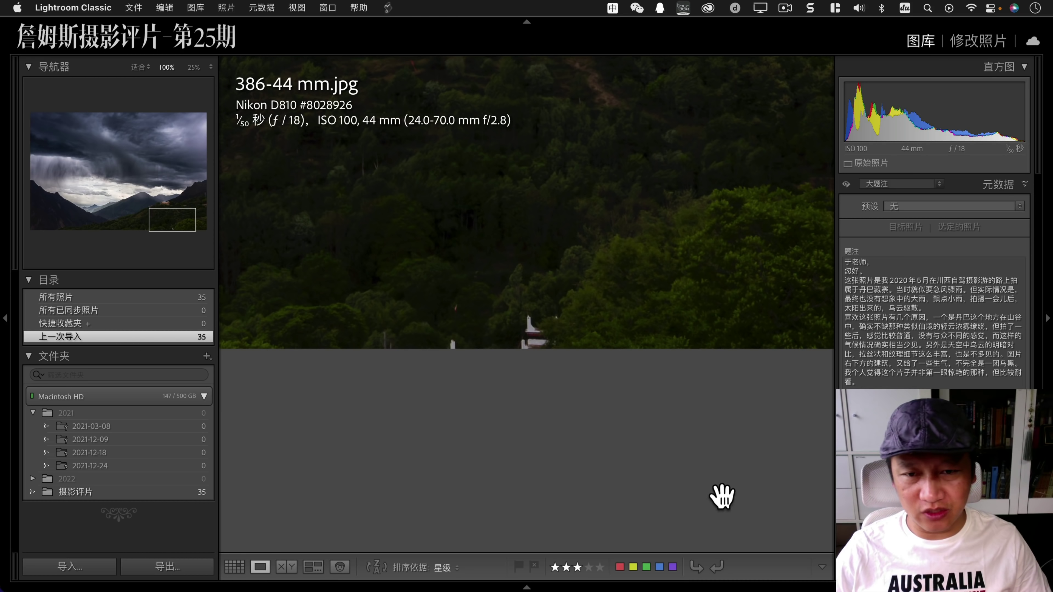
click(550, 343)
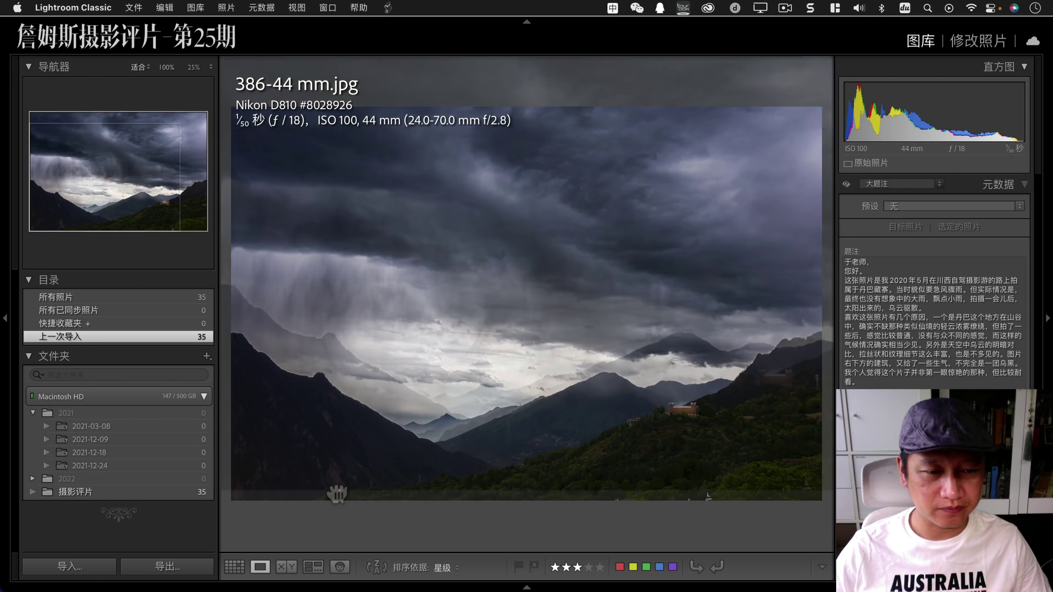
click(338, 491)
click(551, 332)
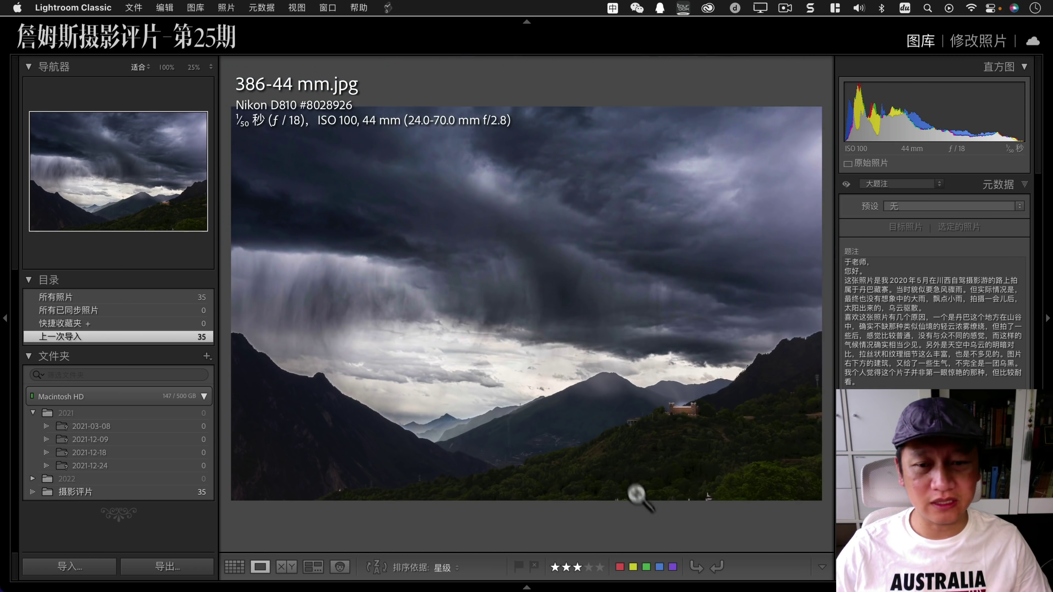
click(715, 502)
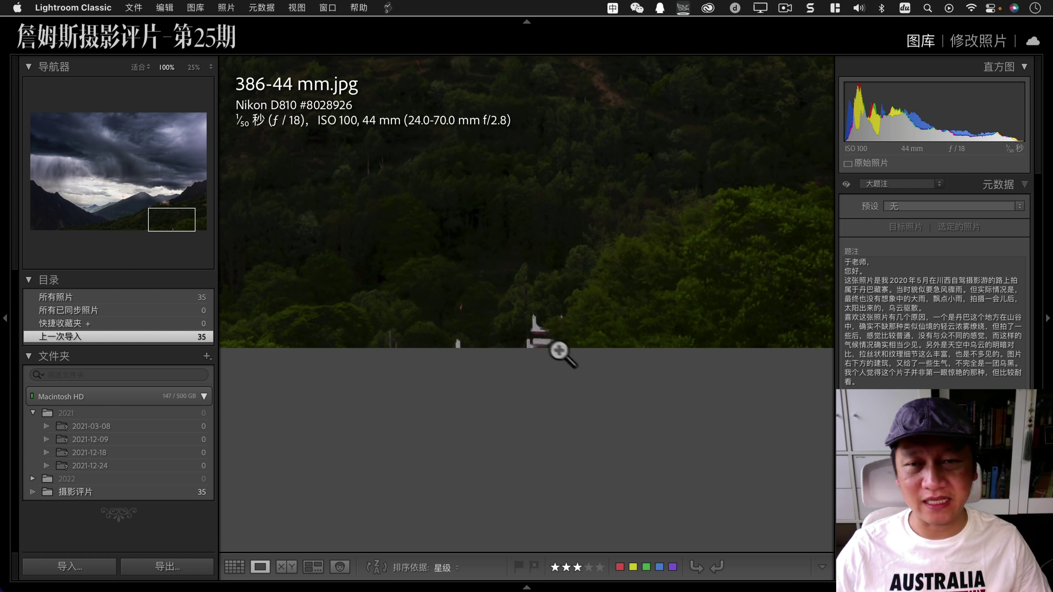
click(557, 349)
click(828, 398)
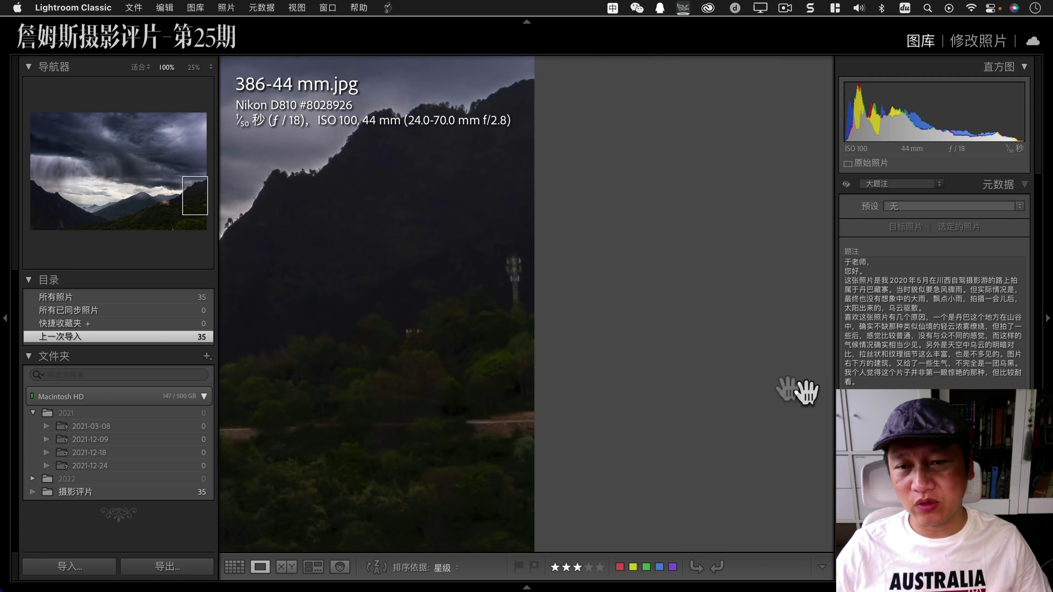
Open 386-44 mm.jpg in Develop and tighten its crop from the bottom-right corner.
click(507, 316)
key(d)
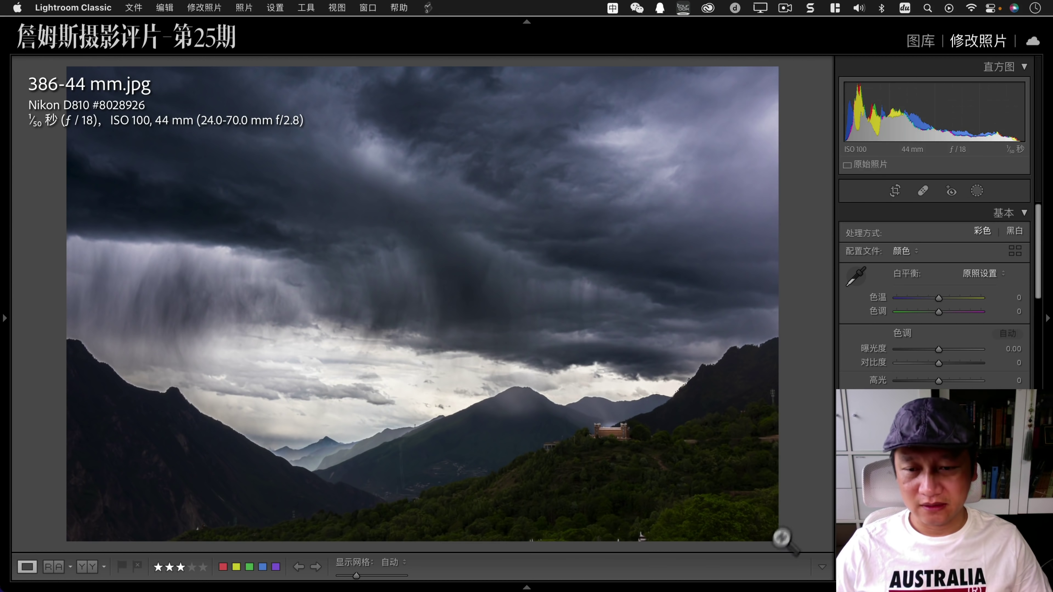
click(894, 191)
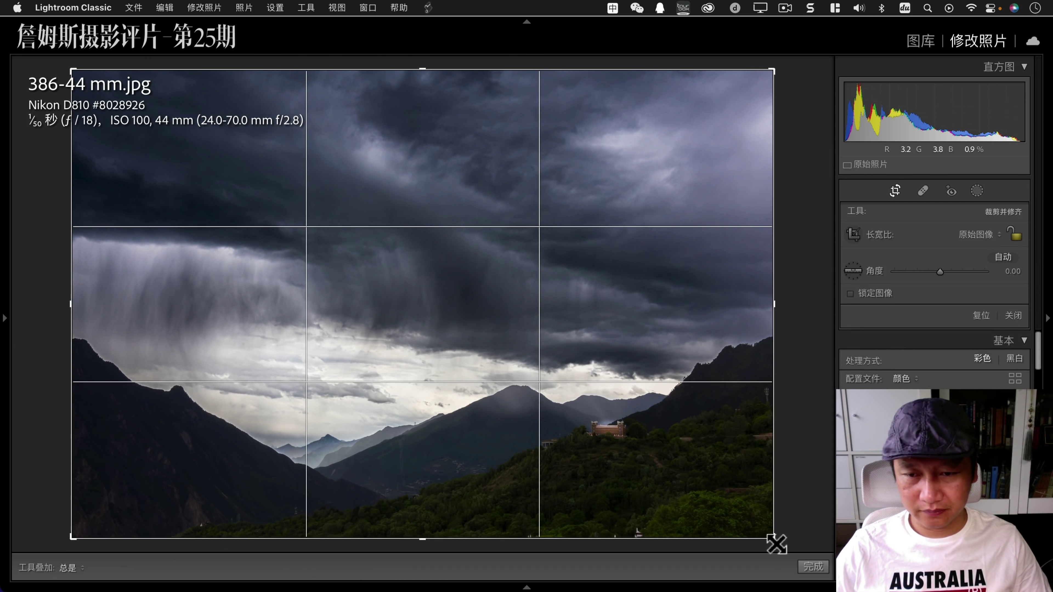
drag(779, 545, 763, 530)
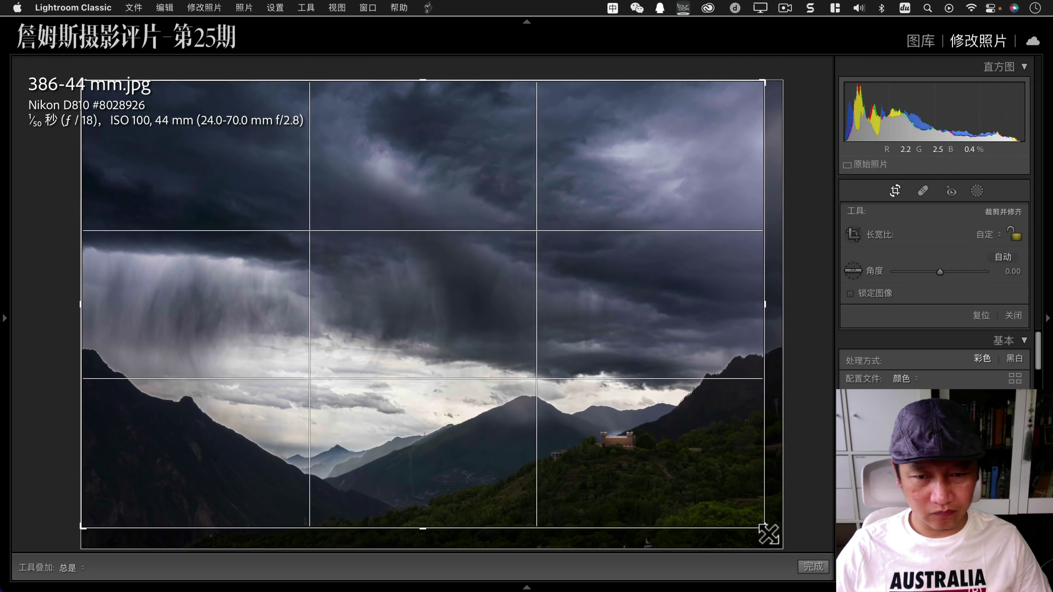
key(Return)
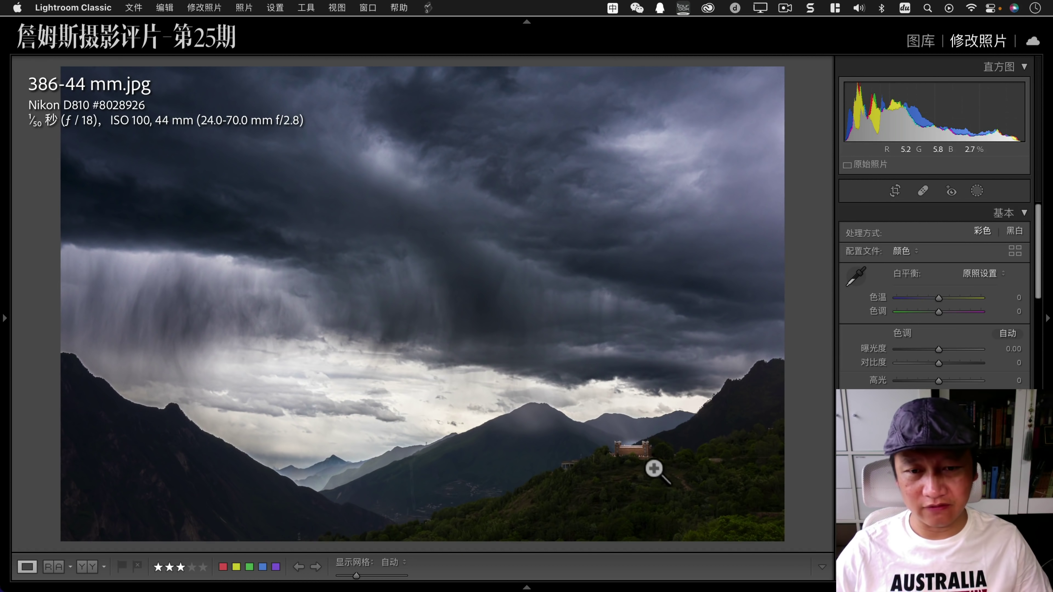
Zoom in on the castle and the storm clouds, fitting the landscape back after each.
click(655, 469)
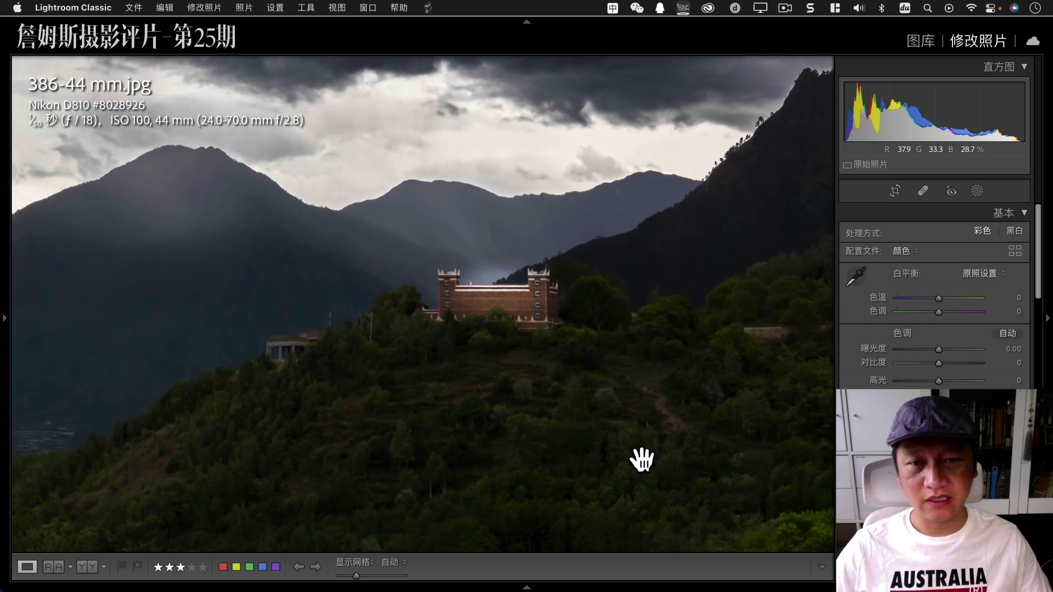
click(562, 360)
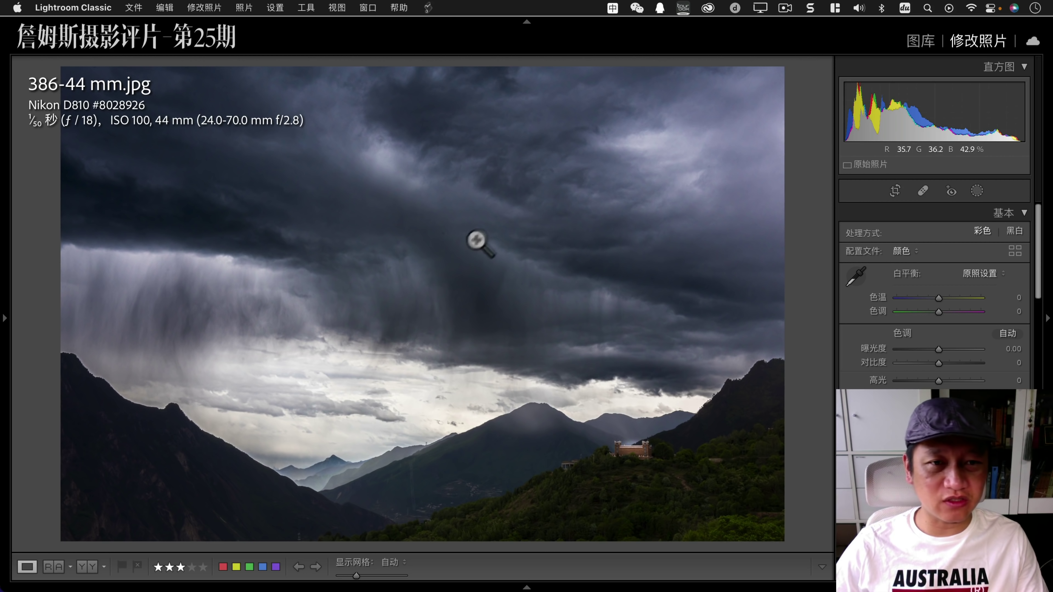
click(456, 254)
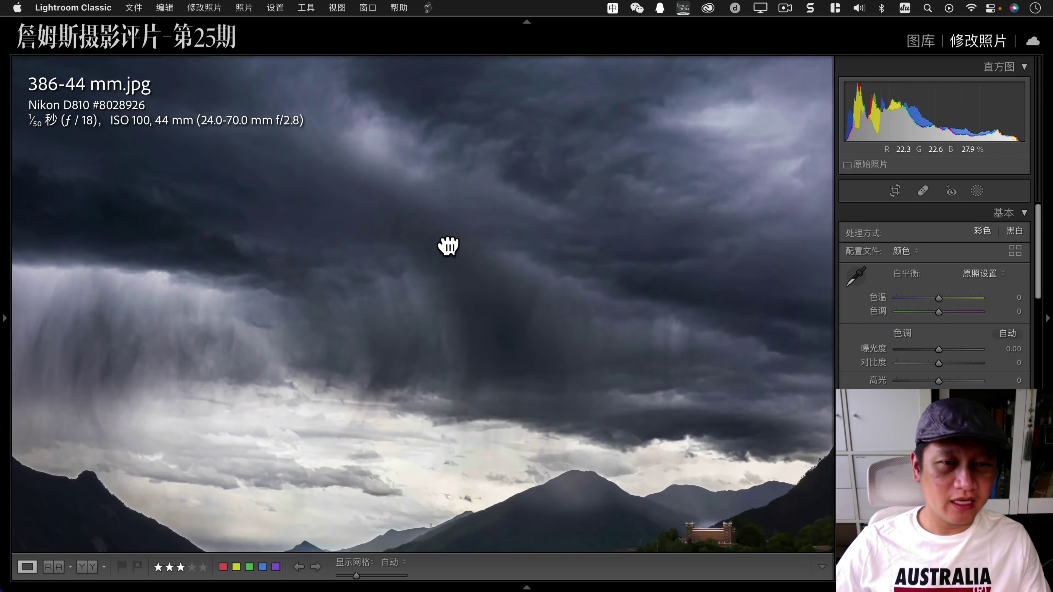
click(521, 304)
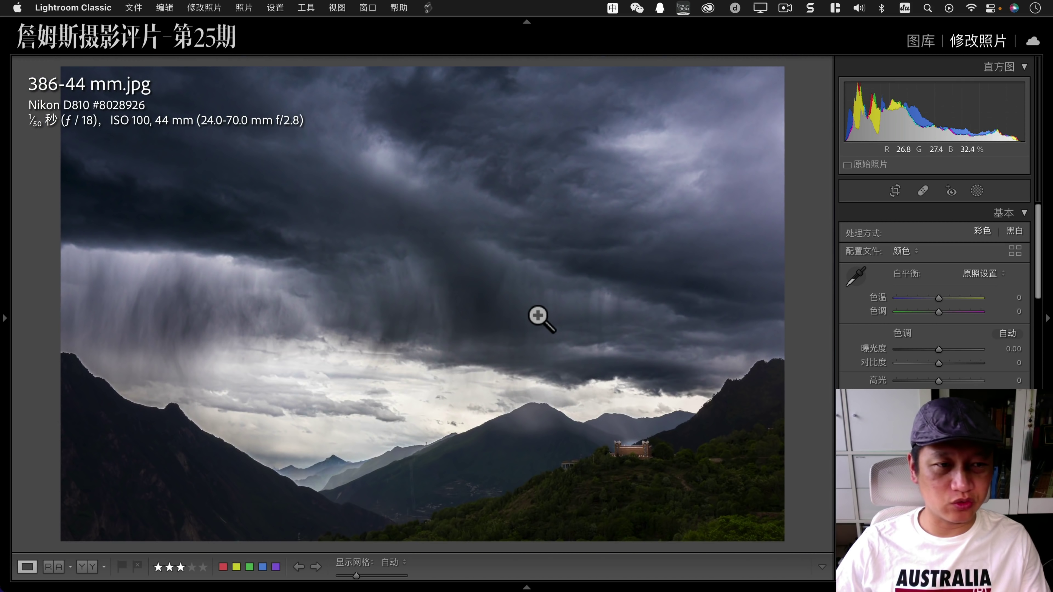
Lower the crop's top edge, raise it back, then check the castle at 100%.
click(894, 191)
drag(423, 81, 421, 133)
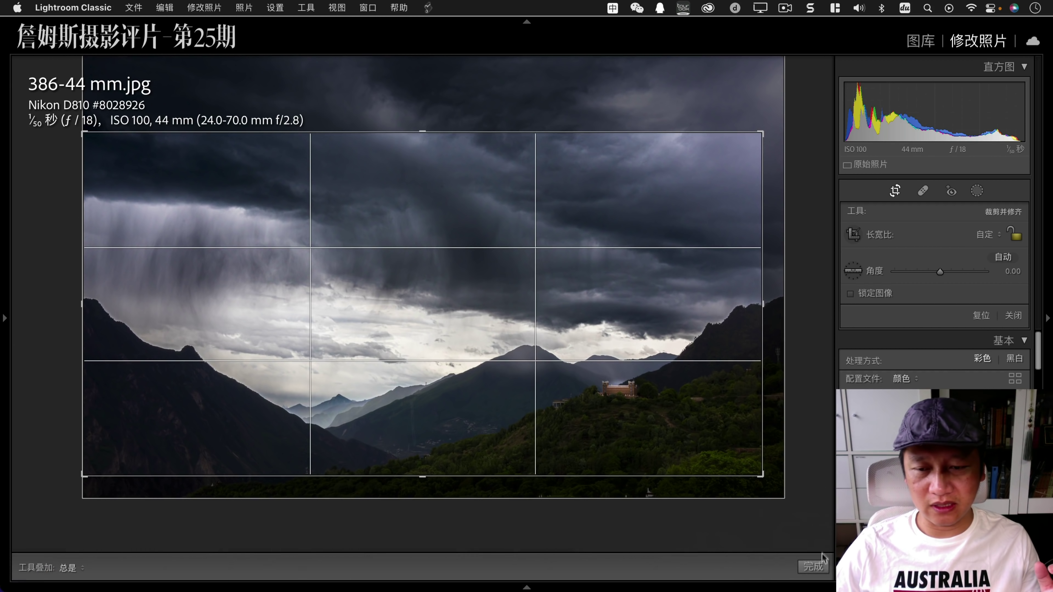
click(813, 567)
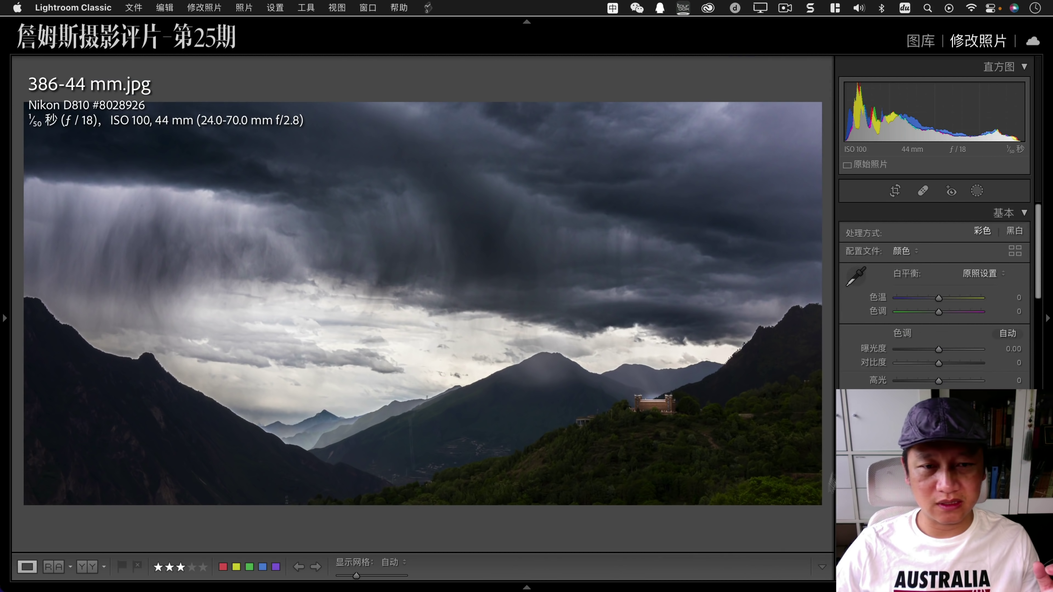
click(894, 192)
drag(423, 134, 433, 108)
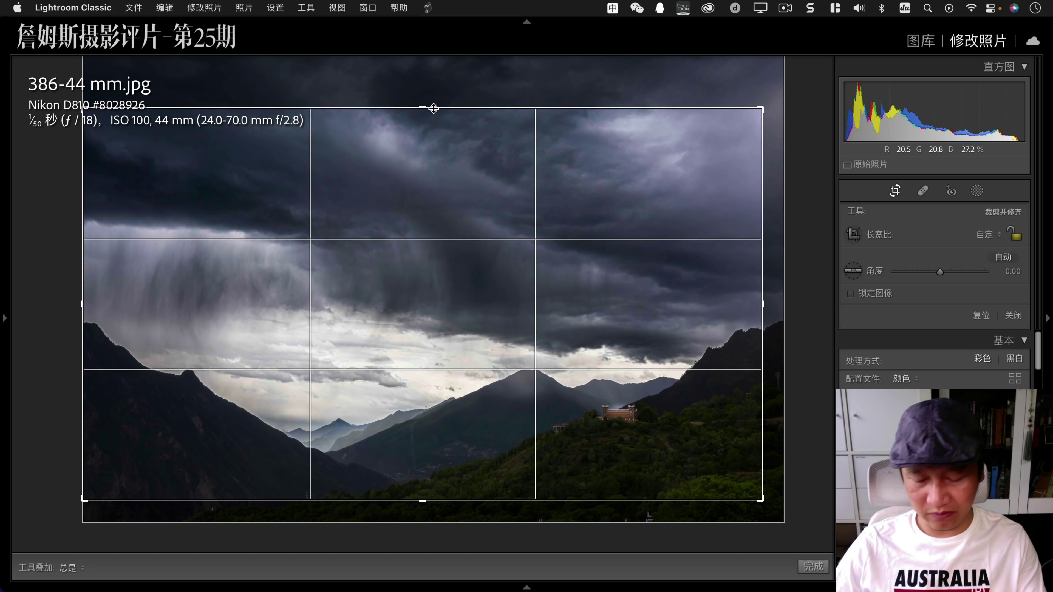
key(Return)
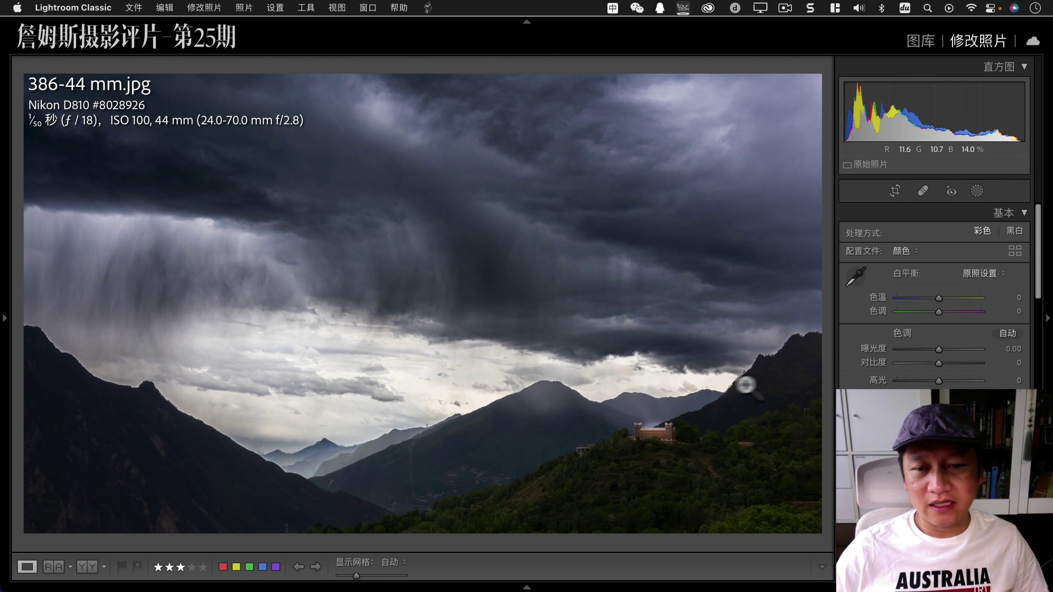
click(671, 439)
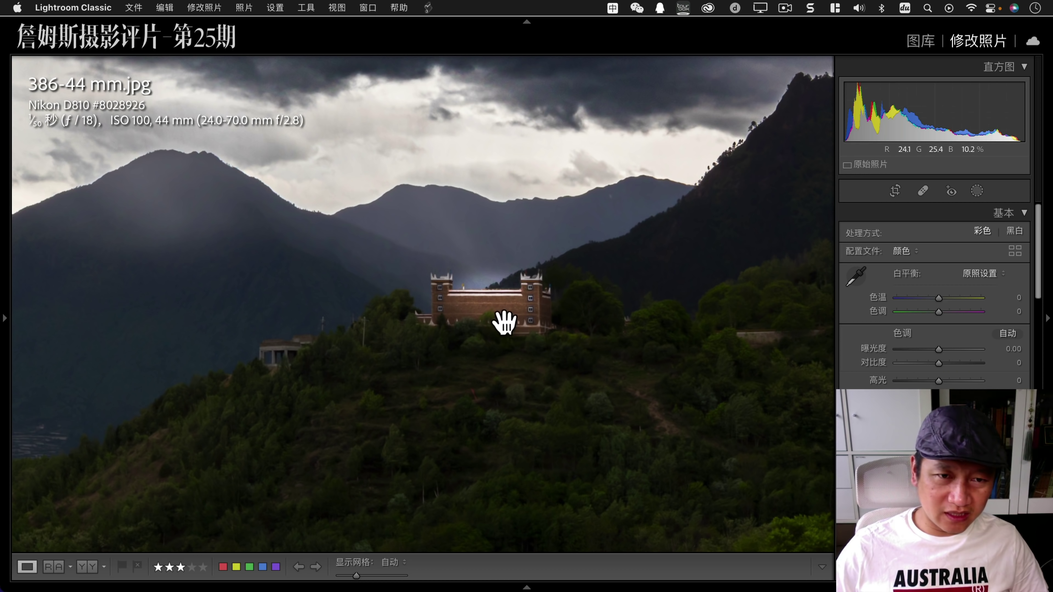
click(496, 317)
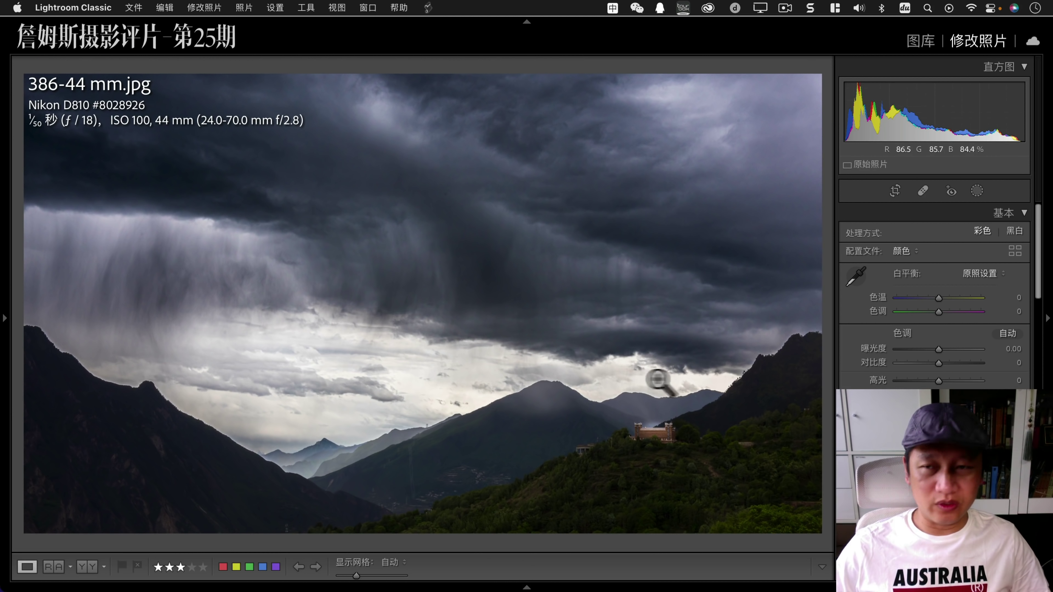
Narrow the crop from the right edge, widen it back, then check the misty mountains at 1:1.
click(895, 190)
mouse_move(762, 305)
mouse_down()
mouse_move(649, 306)
mouse_move(680, 307)
mouse_up()
key(Return)
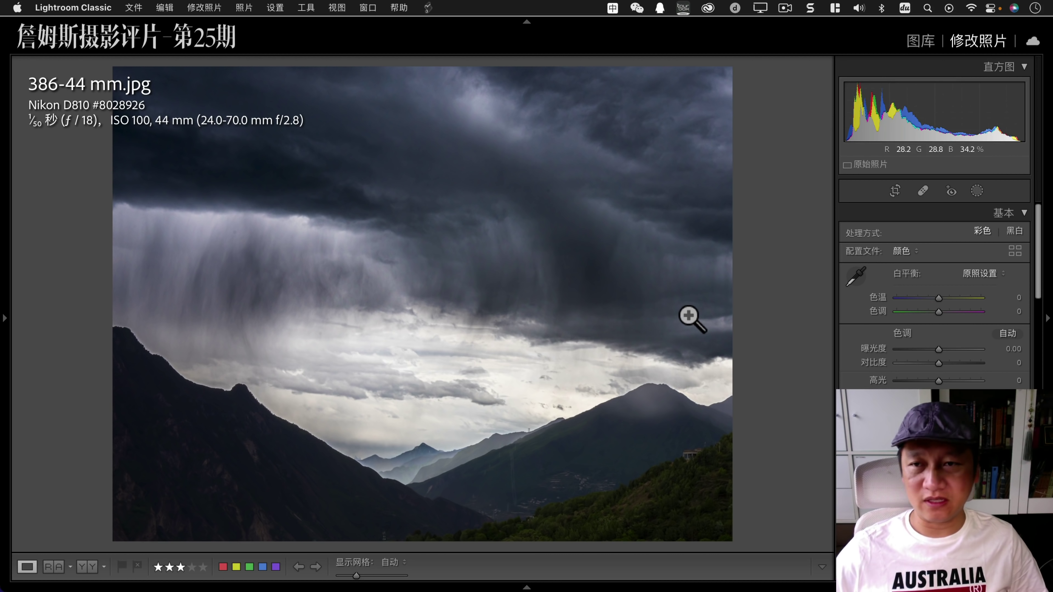
click(896, 192)
mouse_move(712, 305)
mouse_down()
mouse_move(680, 301)
mouse_move(771, 302)
mouse_up()
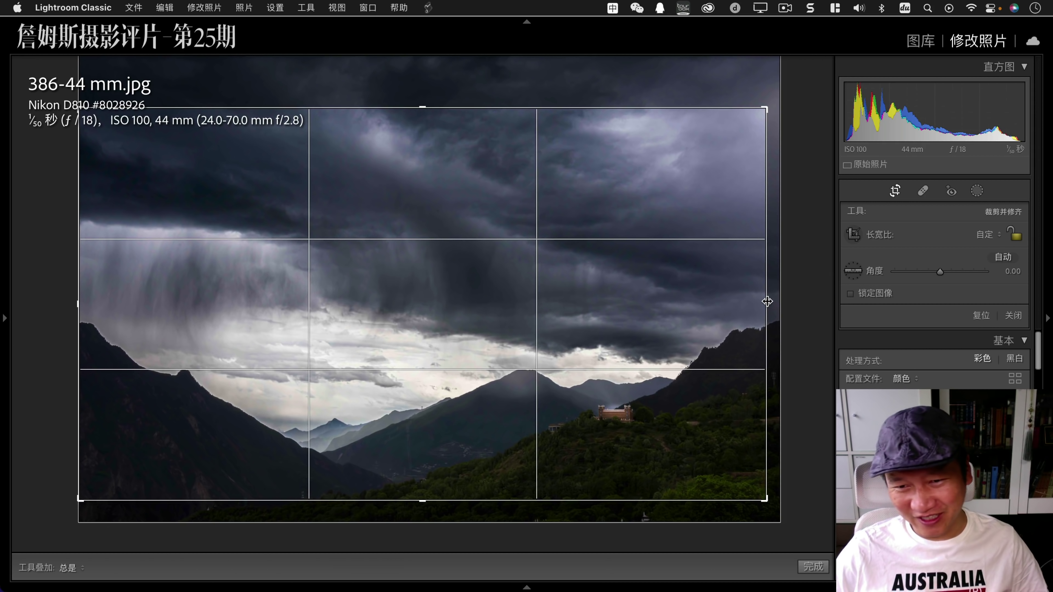
key(Return)
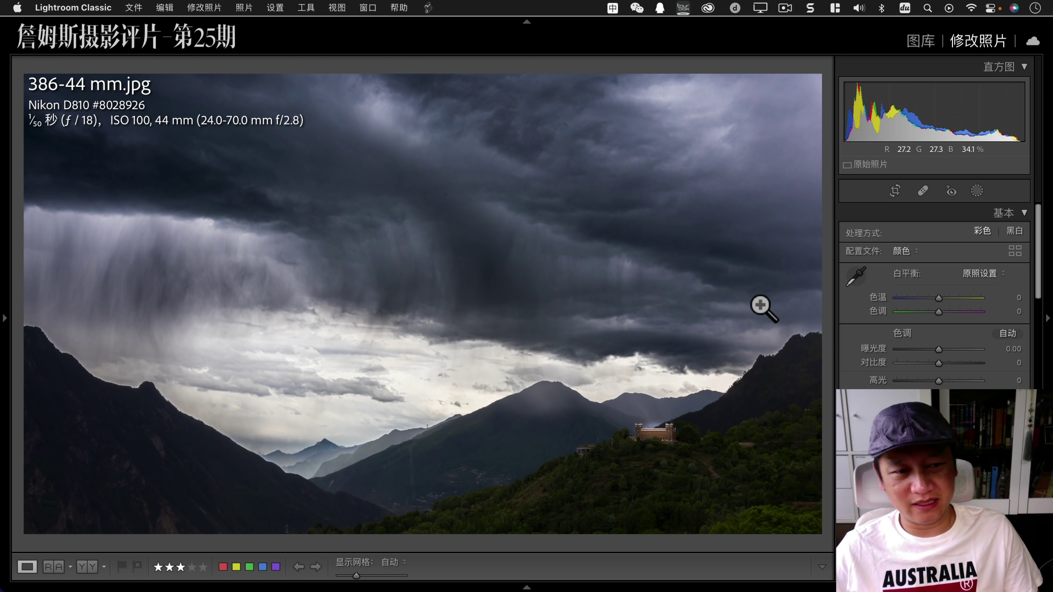
click(327, 472)
click(549, 317)
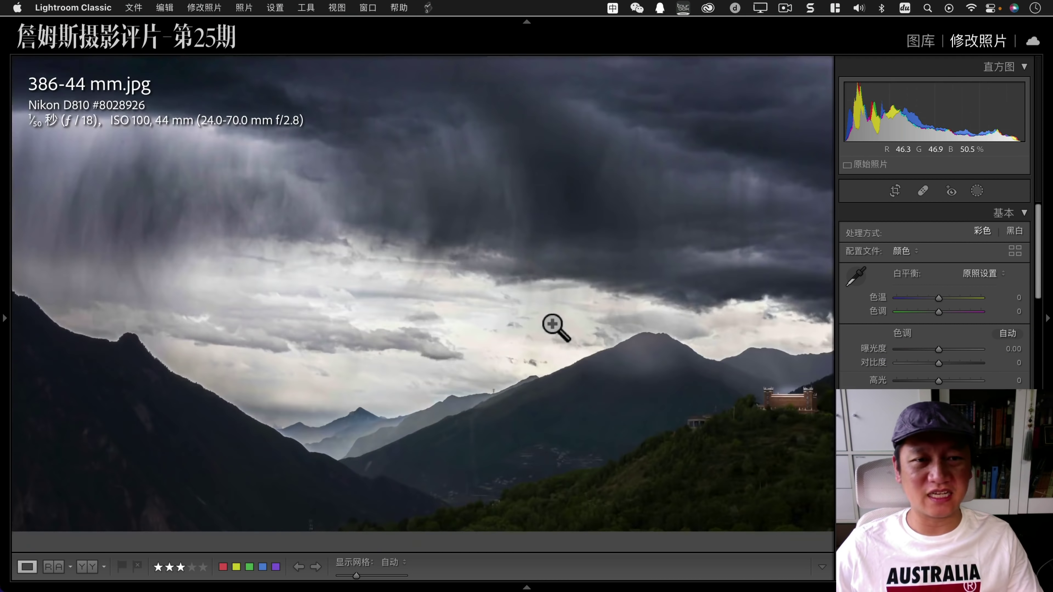
View the castle photo 405-.jpeg large from the grid, then open the sunset 389-jpg large.
key(g)
scroll(677, 446, down, 5)
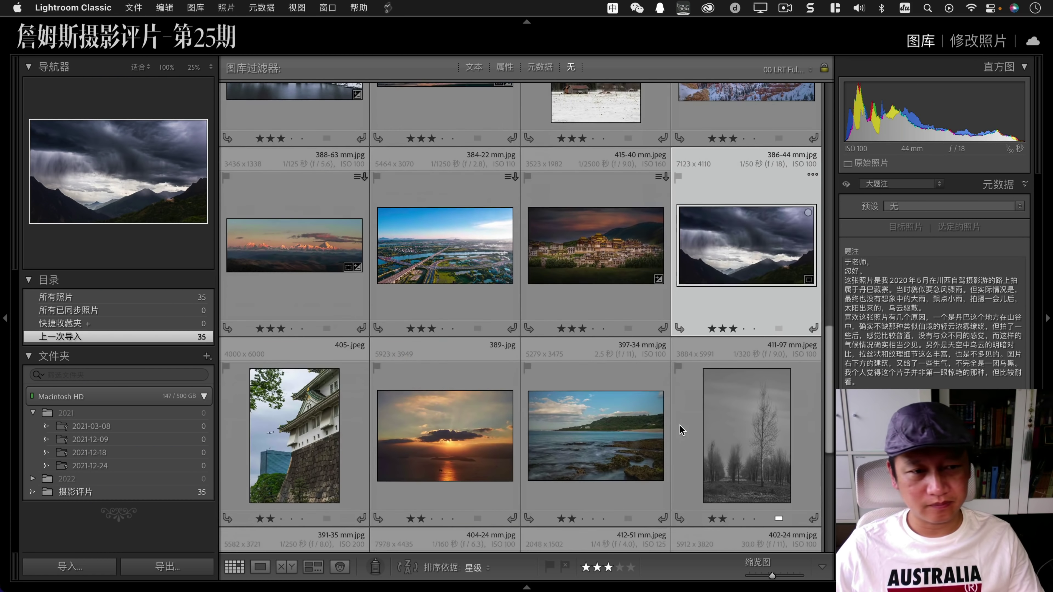
click(315, 427)
double_click(315, 428)
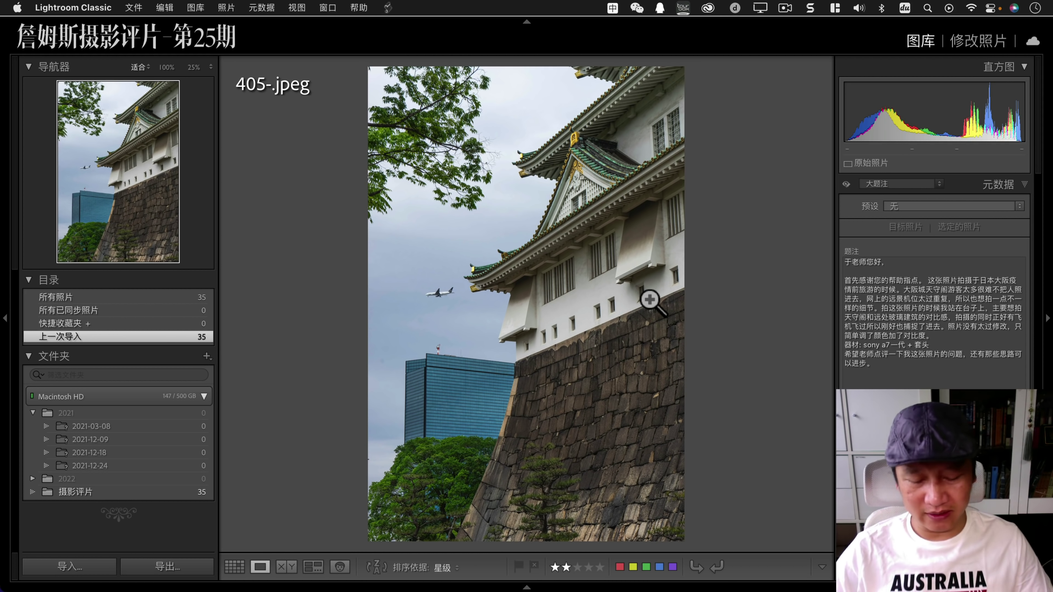
key(g)
double_click(454, 442)
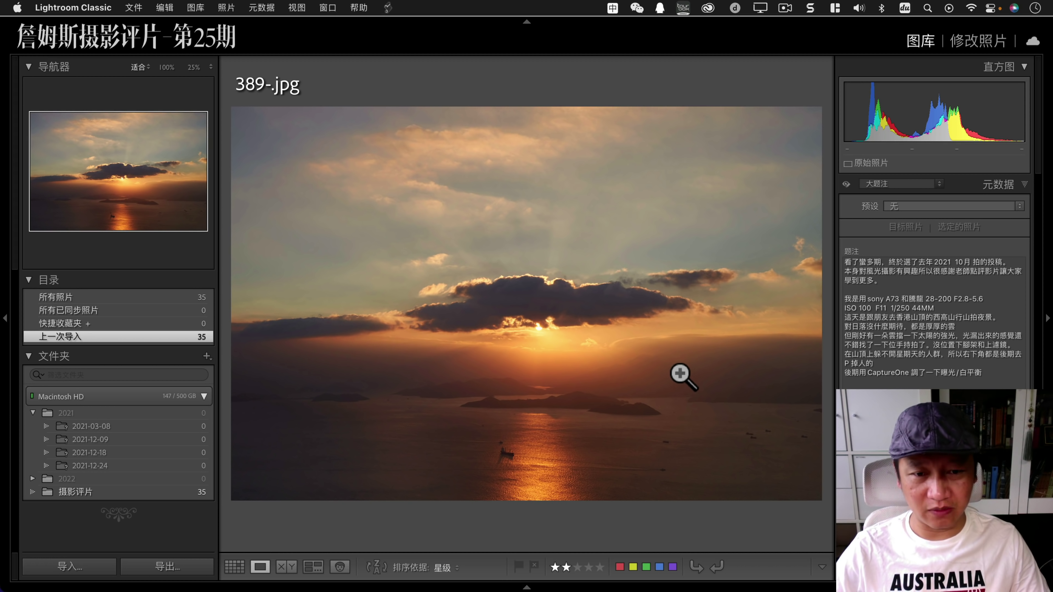
Add the sea sunset 392-jpg to the 389-jpg selection and compare them side by side.
key(g)
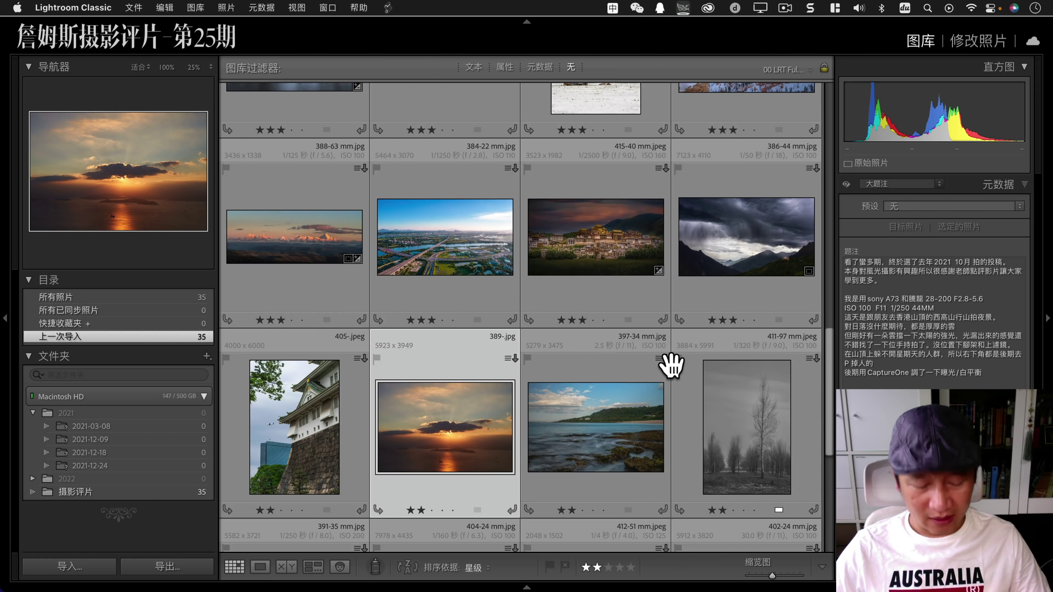
scroll(539, 290, up, 3)
super+click(456, 190)
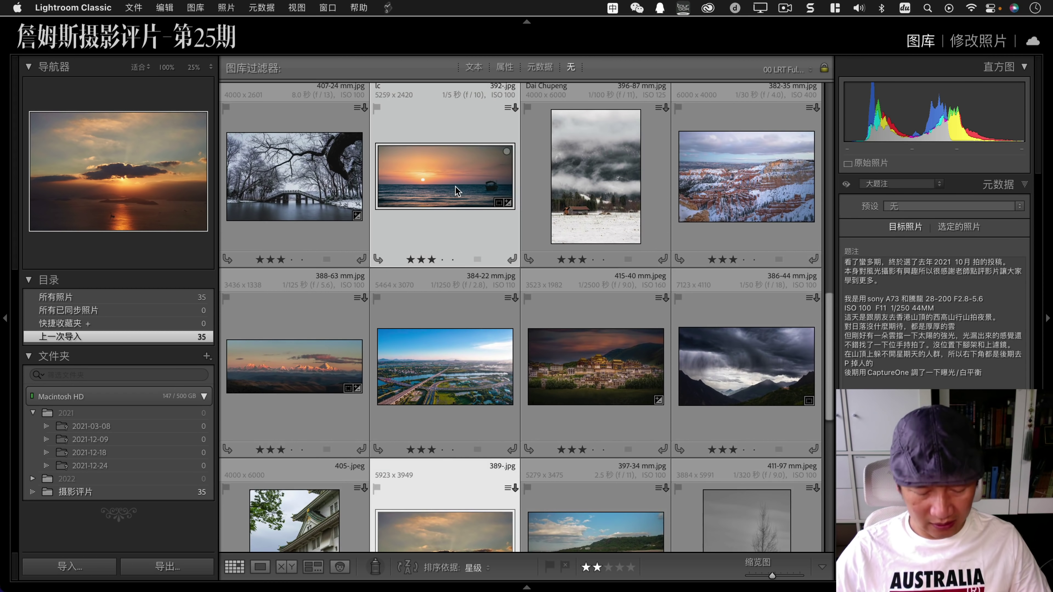
key(c)
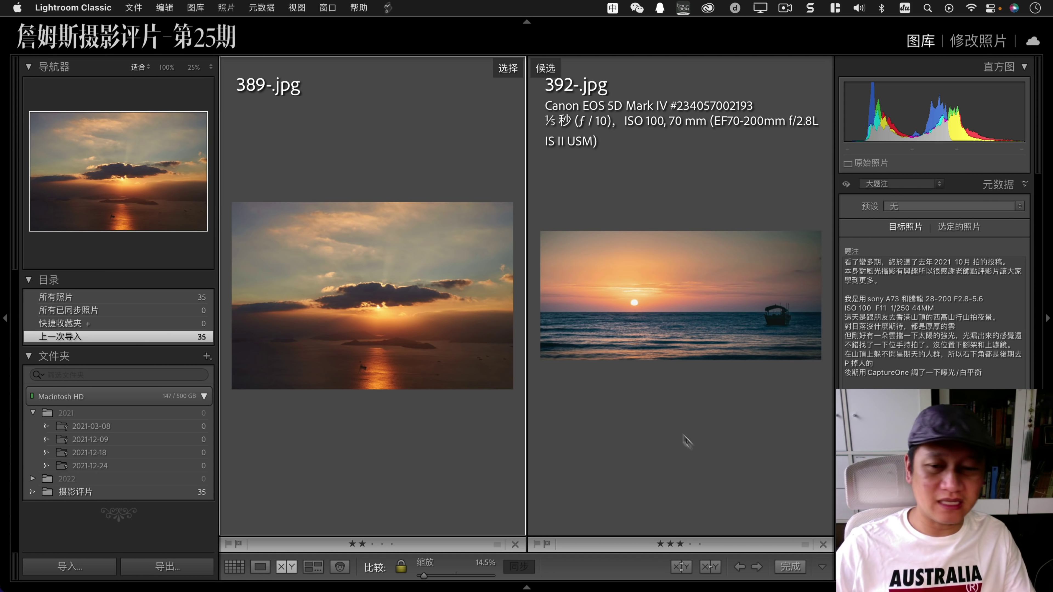
Inspect 389-jpg alone at 100% on the clouds and the small boat, then advance to 397-34 mm.jpg.
click(785, 567)
click(501, 355)
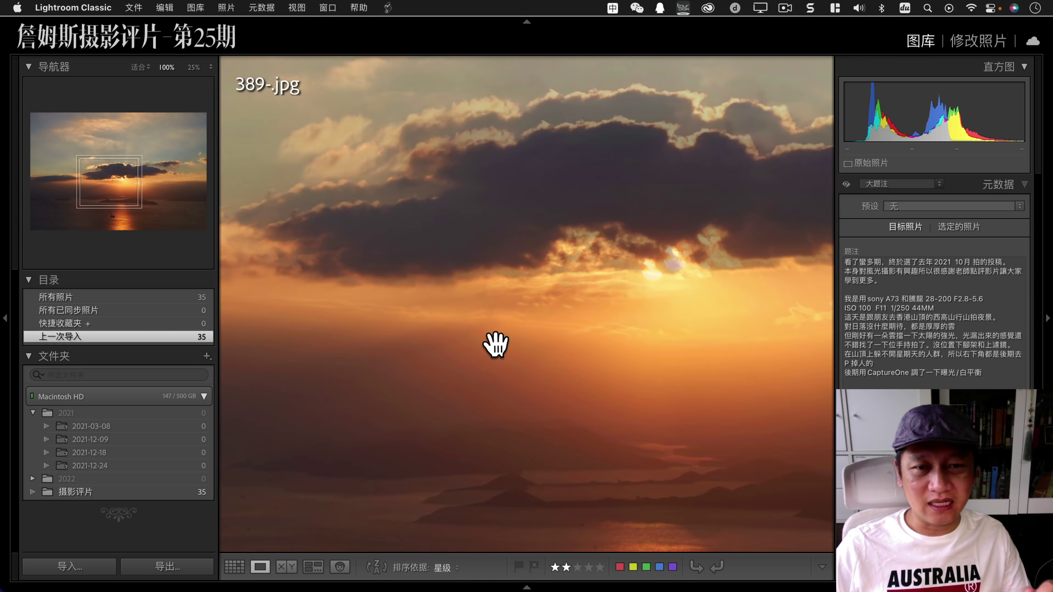
click(642, 285)
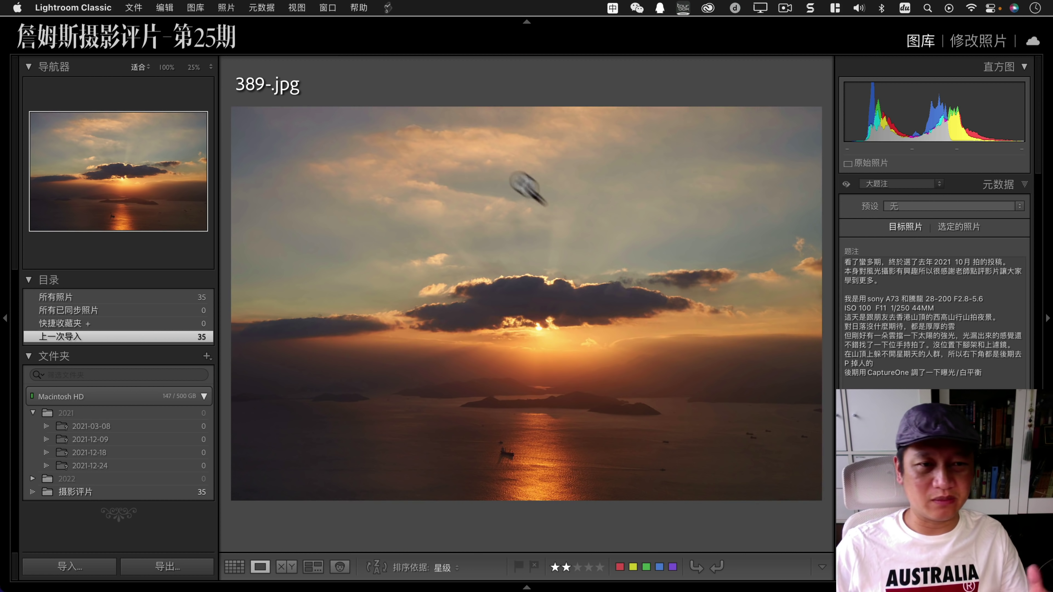
drag(511, 463, 383, 254)
click(443, 257)
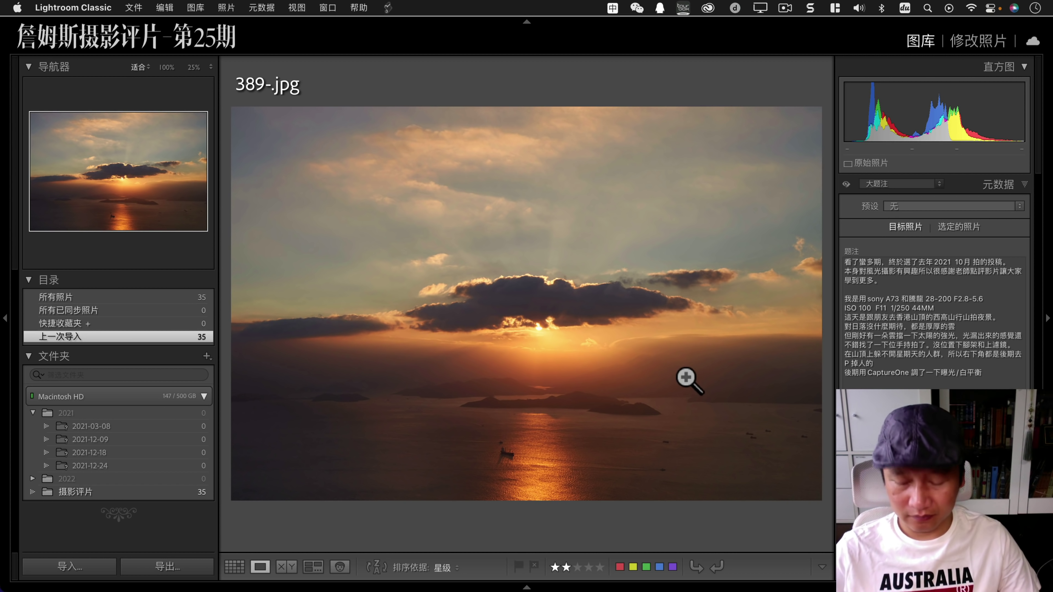
key(Right)
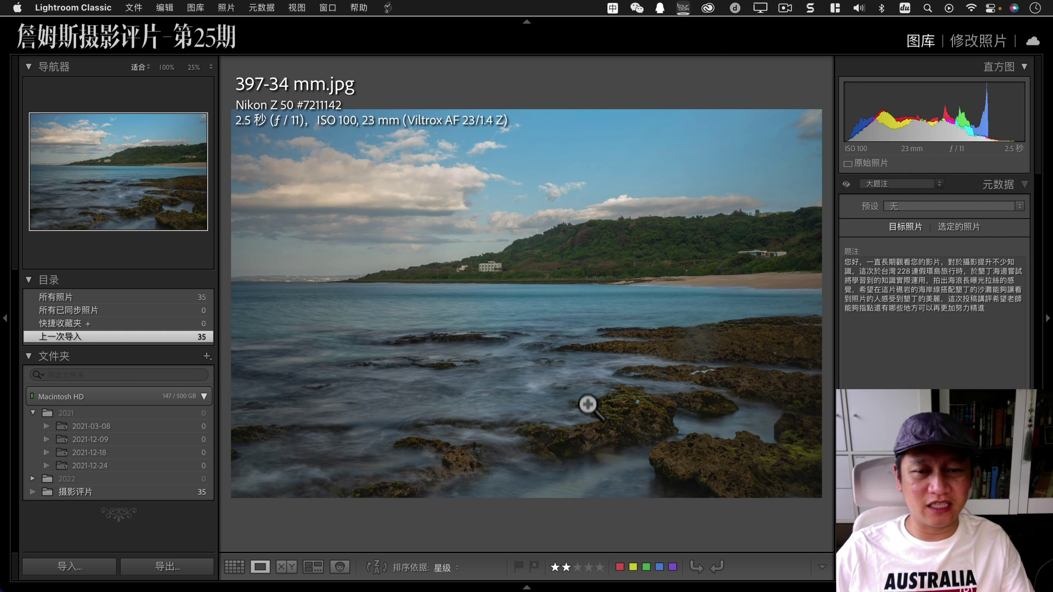
Check the lower-right rocks of 397-34 mm.jpg at 100%, then return to the 389-jpg sunset.
click(740, 464)
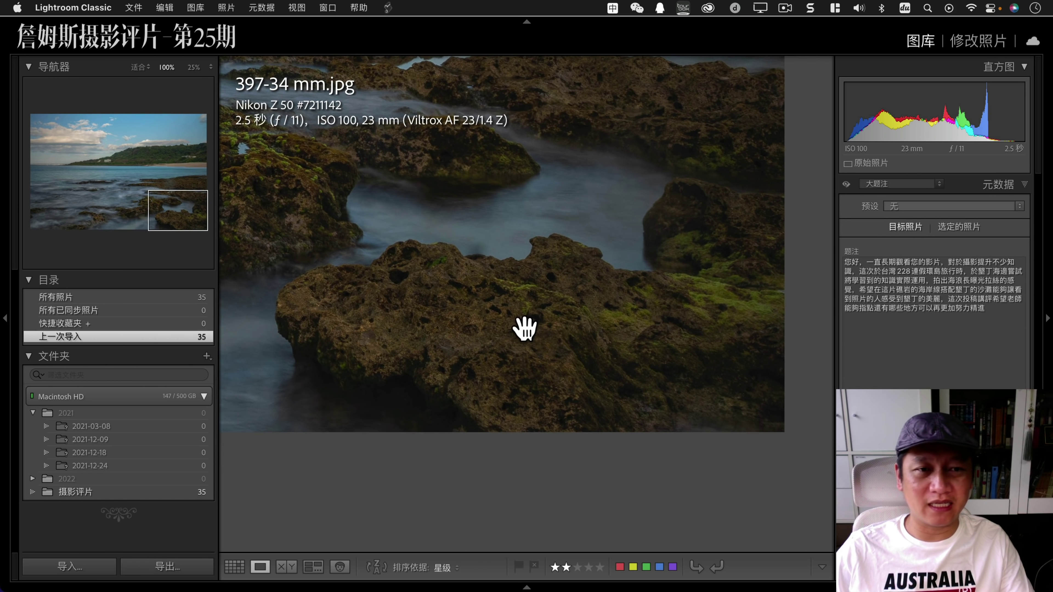
click(535, 332)
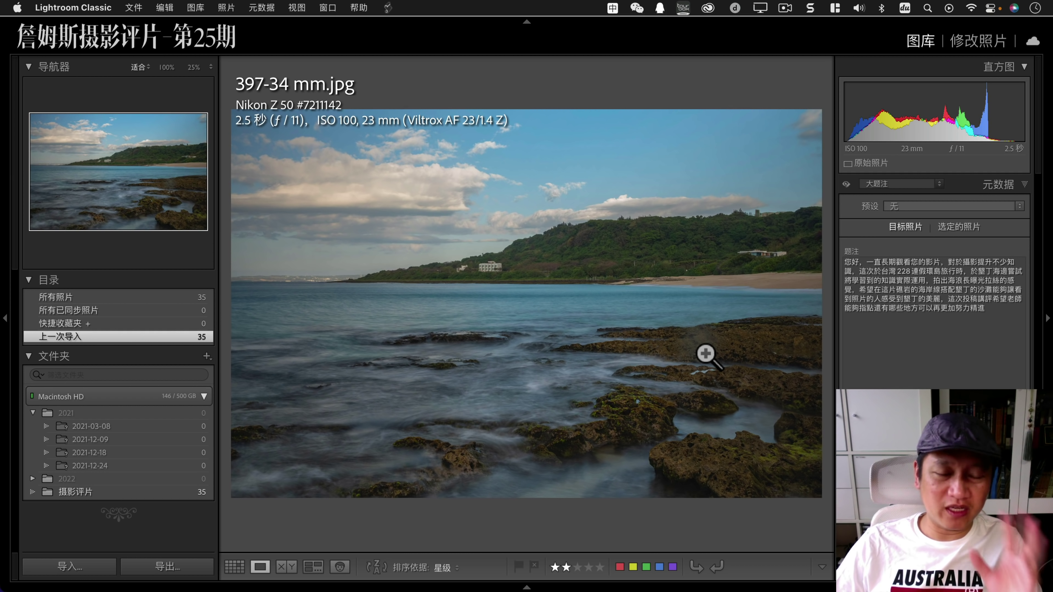
key(Right)
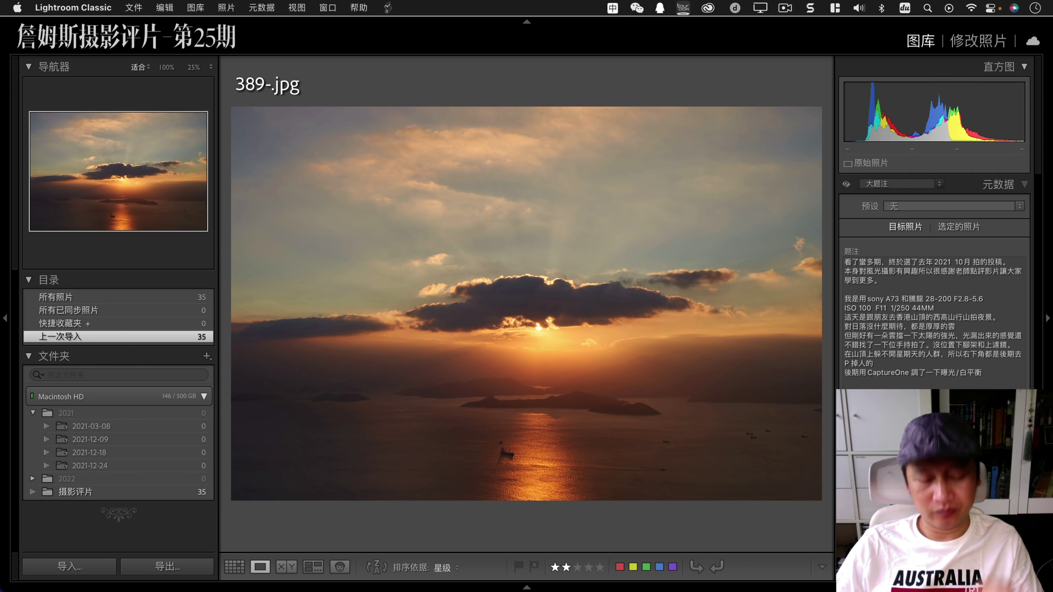
Open the black-and-white tree photo 411-97 mm.jpeg large and check its trunk at 100%.
key(g)
scroll(733, 438, down, 1)
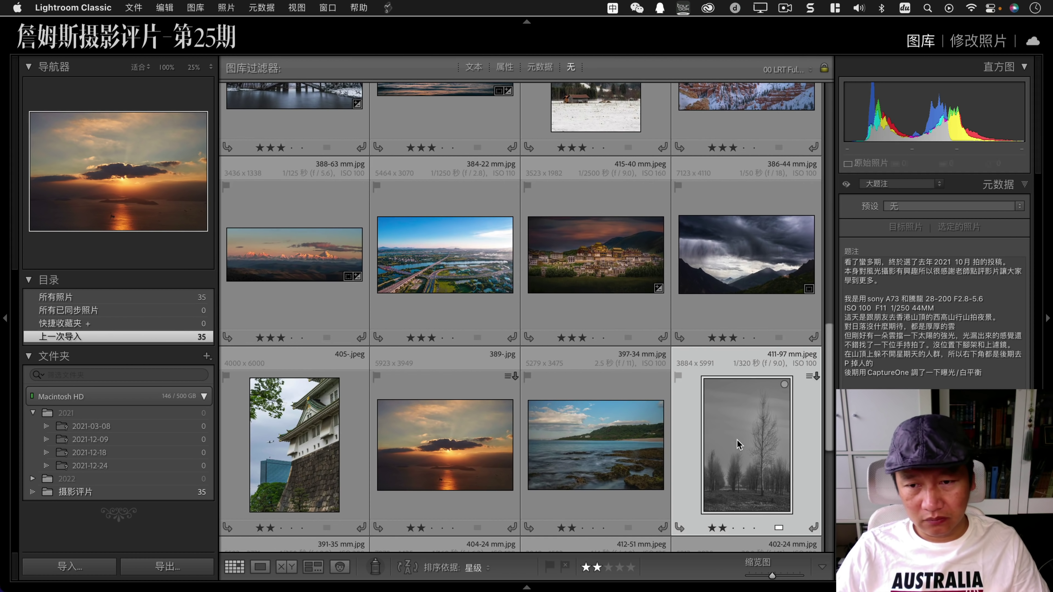
double_click(733, 438)
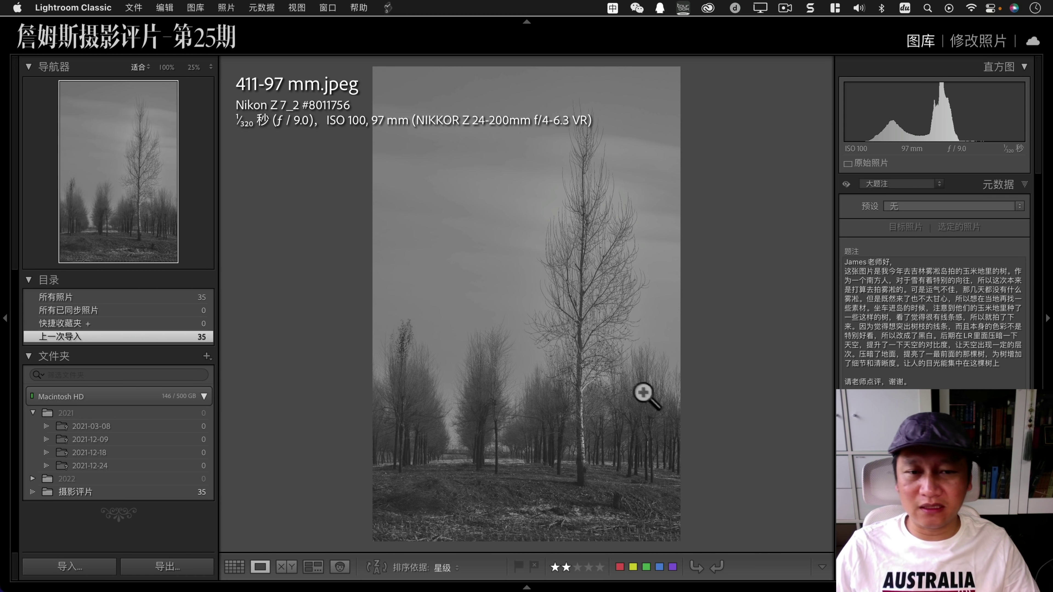
click(579, 378)
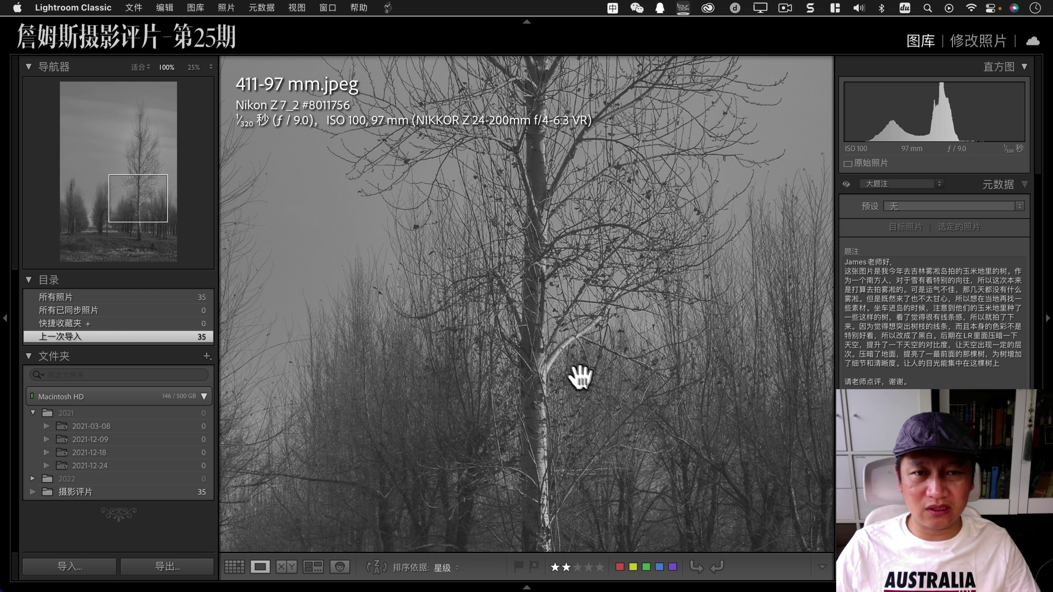
click(549, 368)
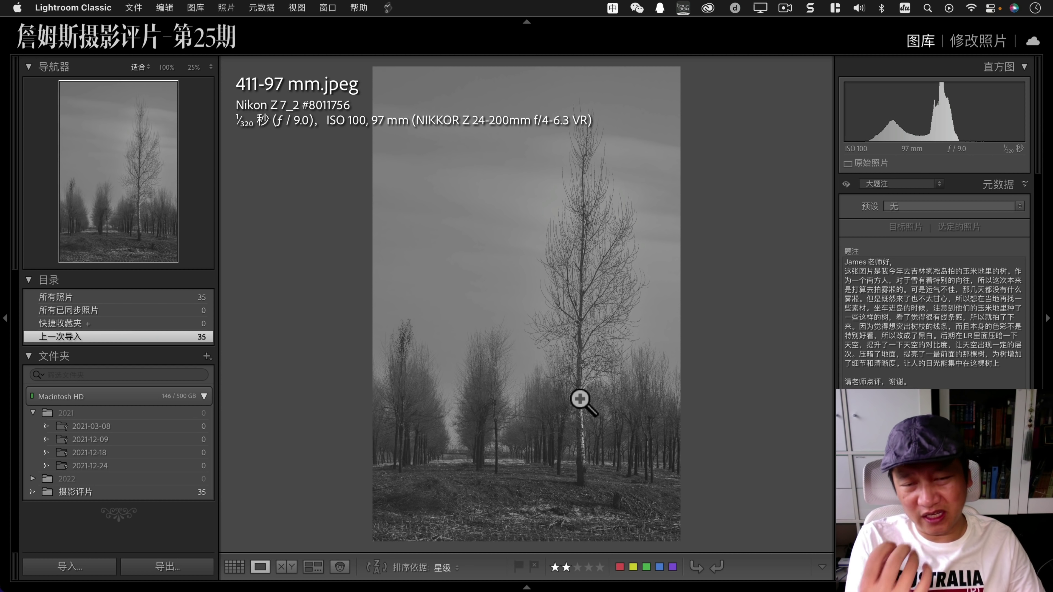
Return to the grid and view the sheep photo 391-35 mm.jpg large.
key(g)
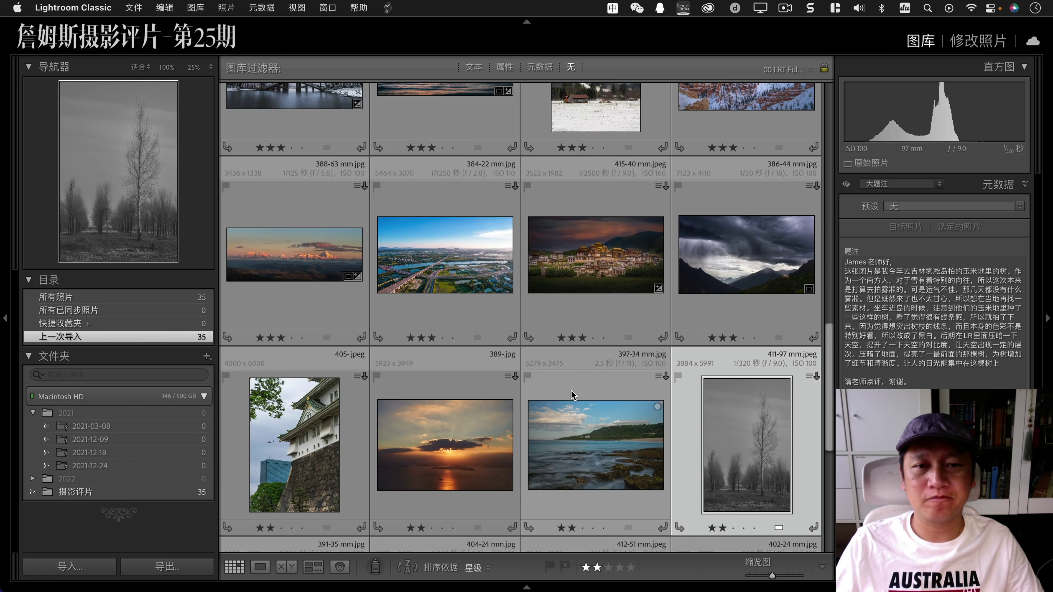
scroll(427, 400, down, 5)
scroll(293, 397, down, 2)
double_click(293, 396)
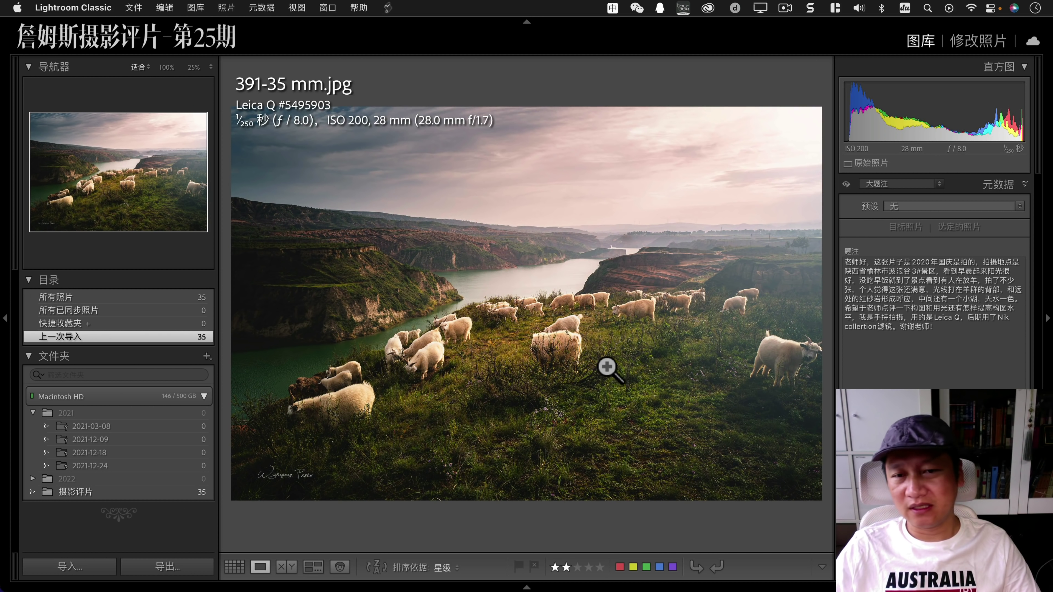
Back in the grid, add the herd photo 416-28 mm.jpeg to the selection.
key(g)
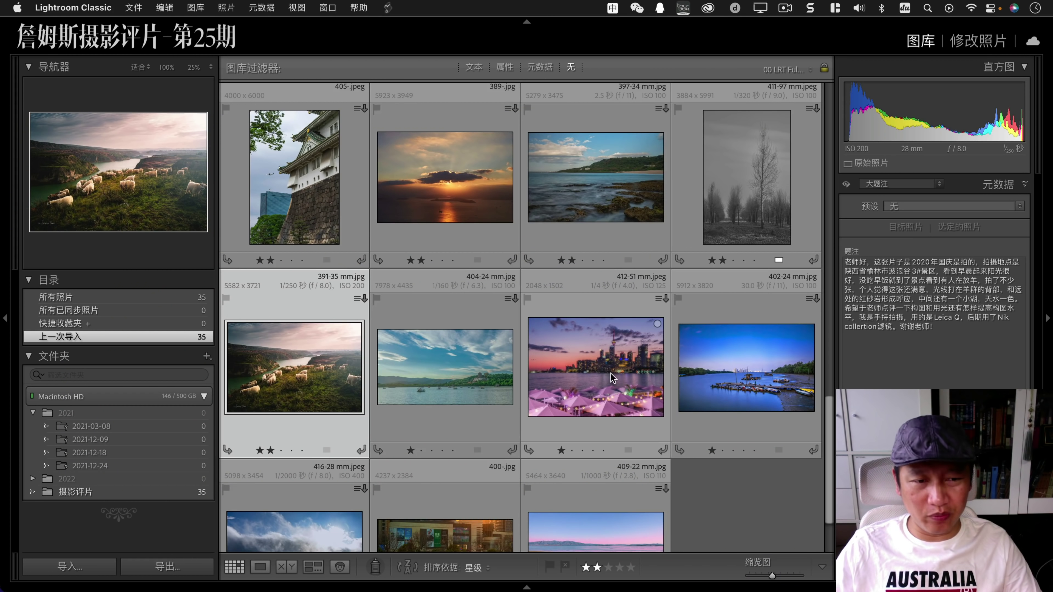
scroll(612, 376, down, 3)
super+click(318, 489)
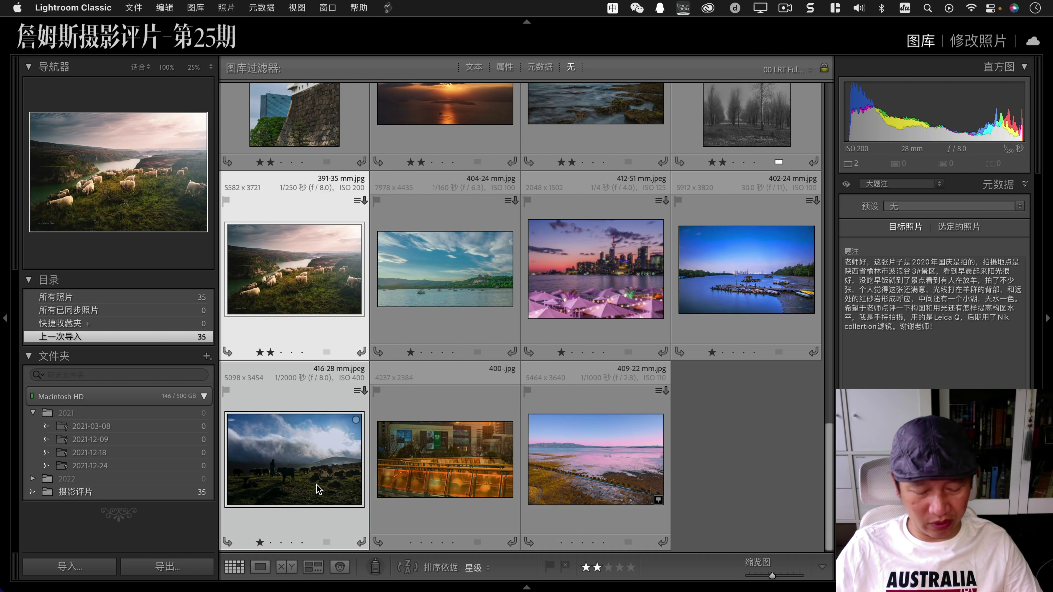
Compare 391-35 mm.jpg and 416-28 mm.jpeg side by side, checking the herder and sheep at 100%.
key(c)
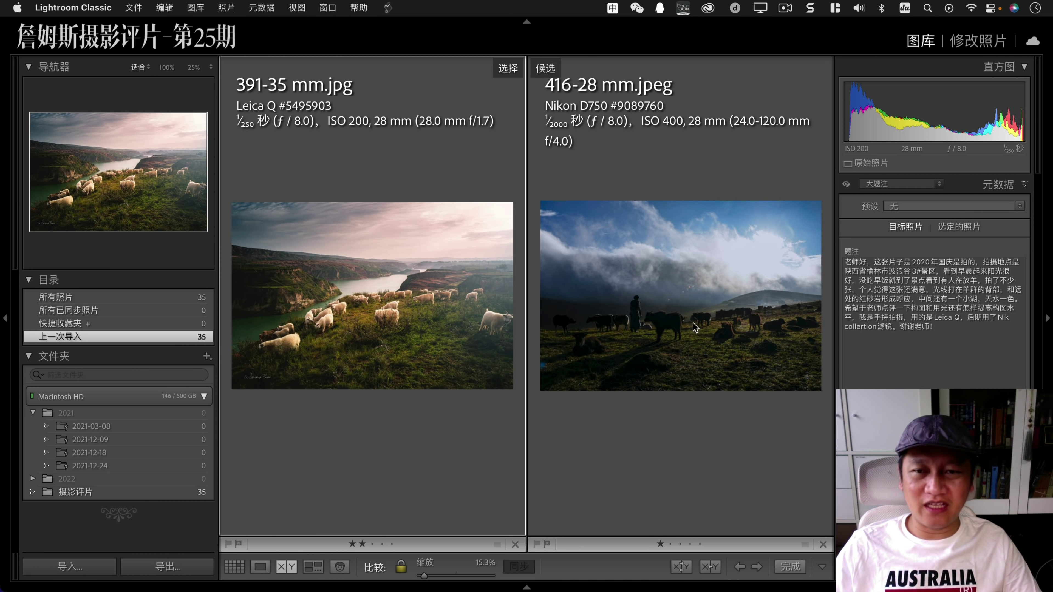
click(676, 328)
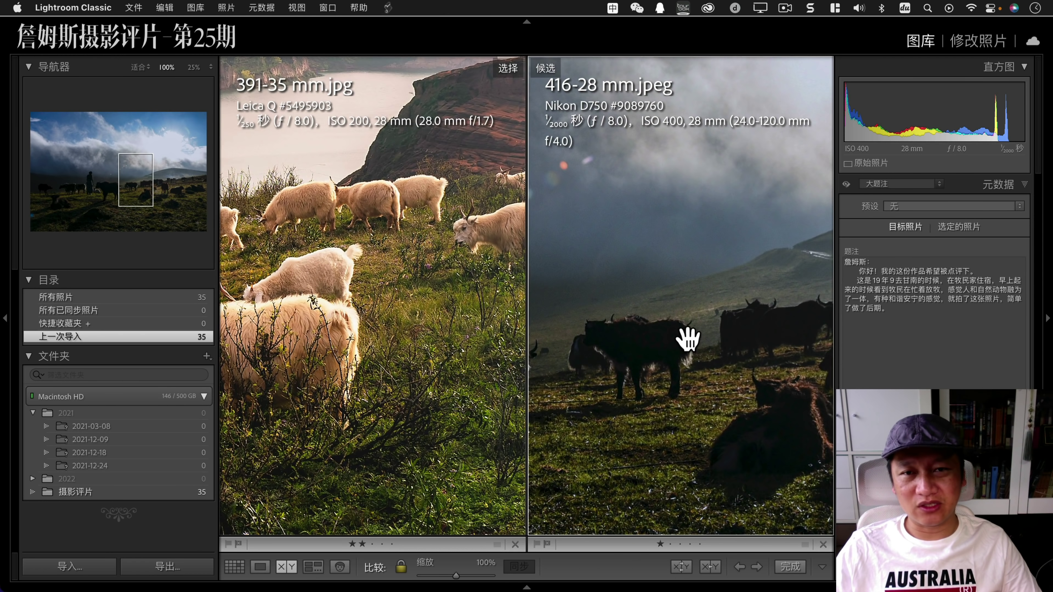
click(681, 336)
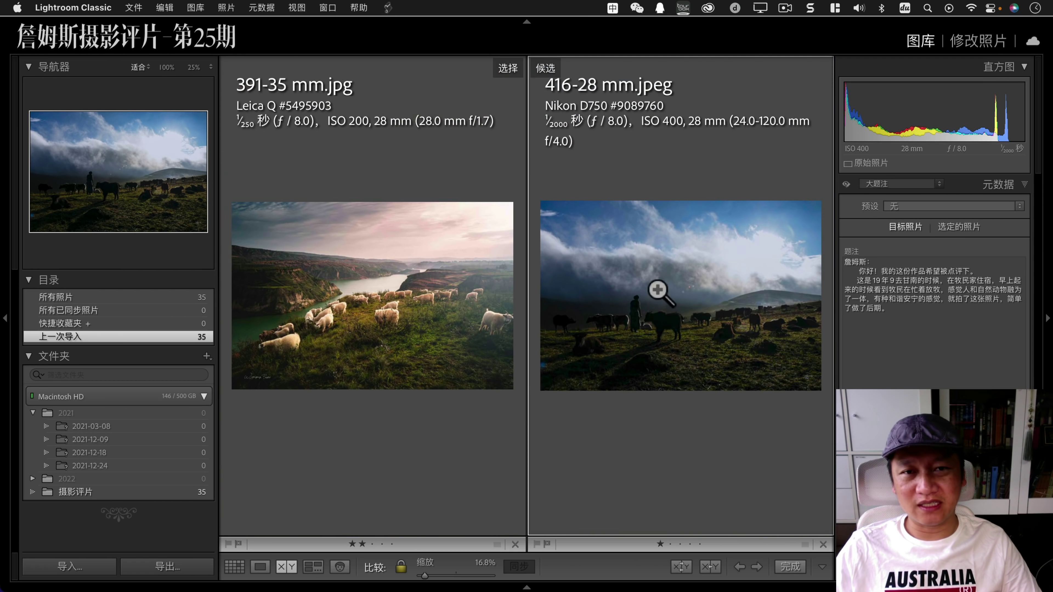
click(689, 291)
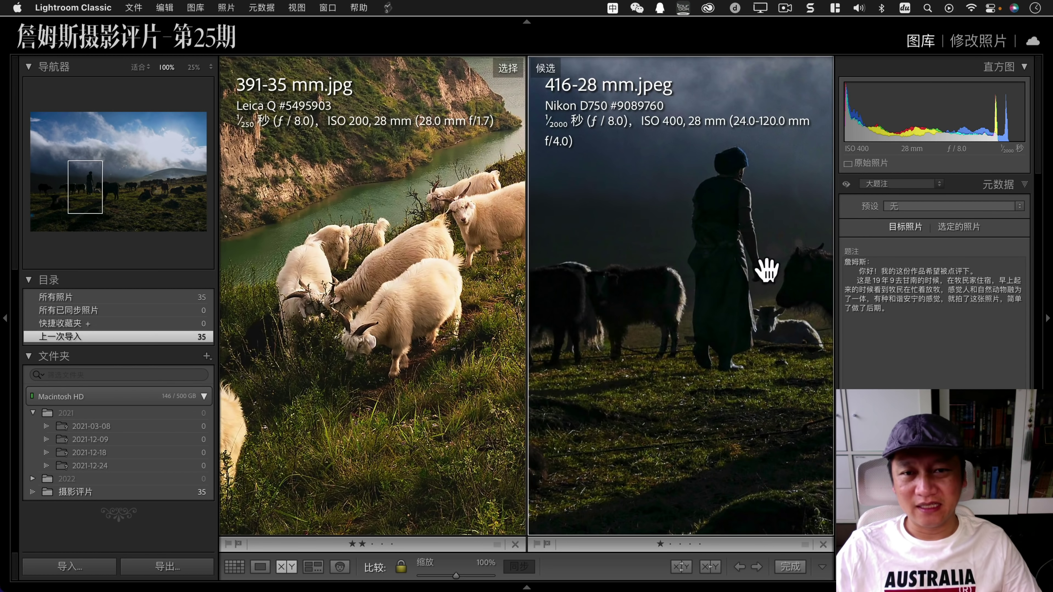
click(620, 369)
drag(619, 369, 693, 334)
click(665, 383)
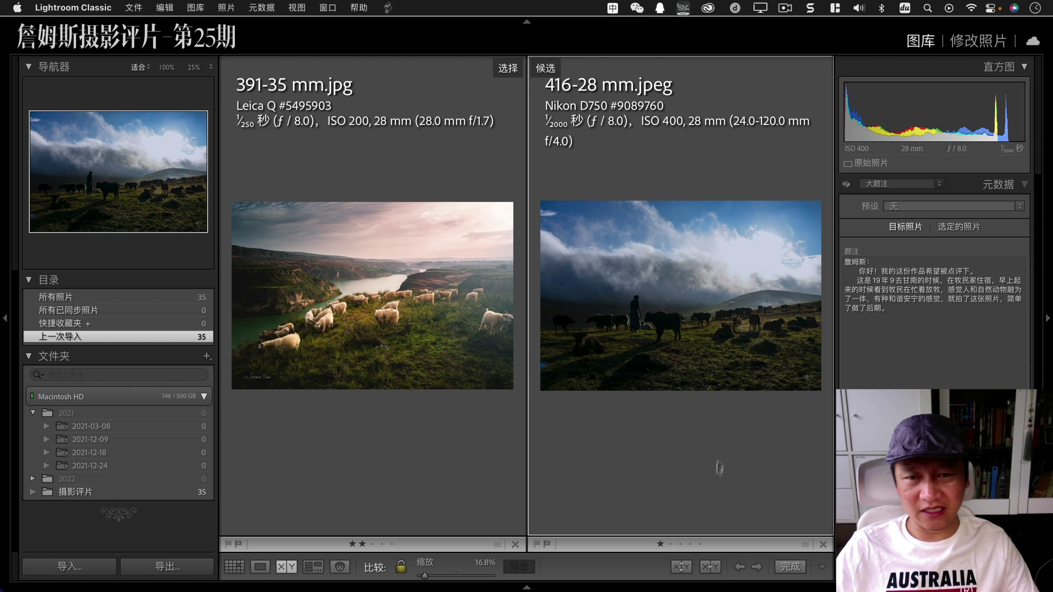
click(788, 567)
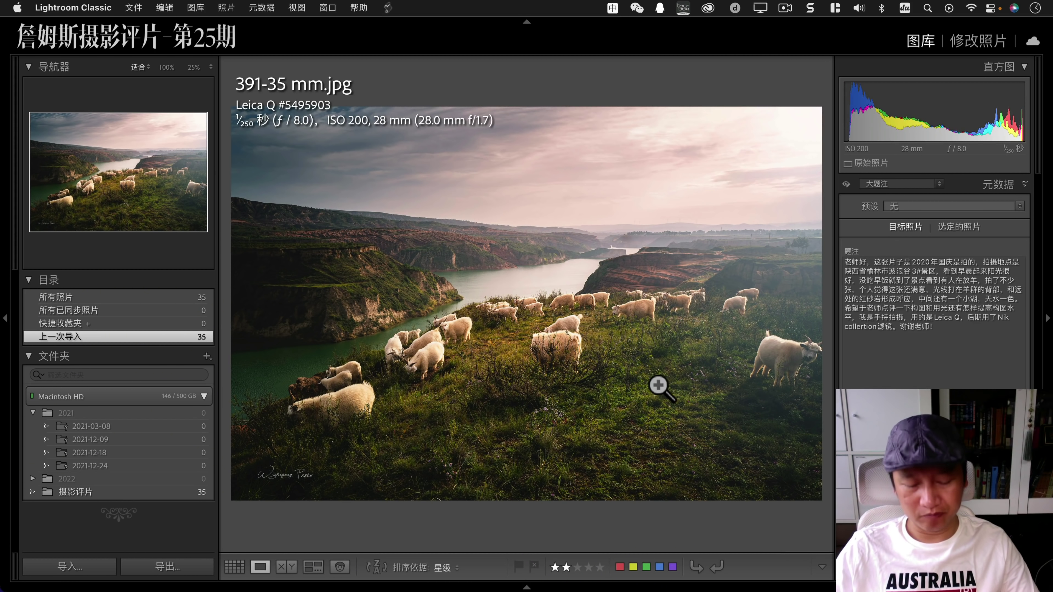
Open 404-24 mm.jpg large from the grid and briefly check it at 100%.
key(g)
click(466, 280)
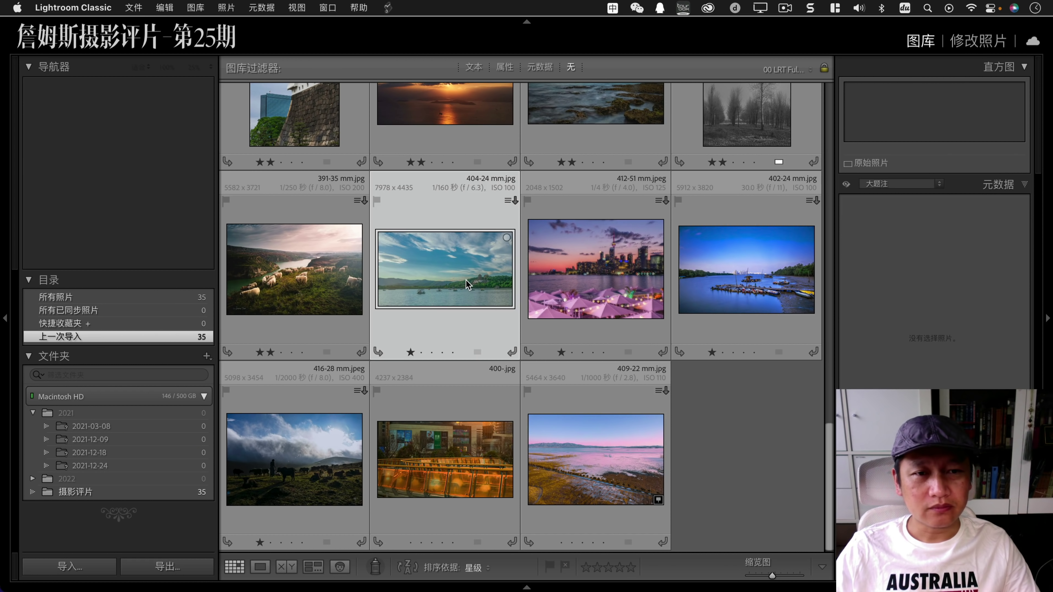
double_click(472, 282)
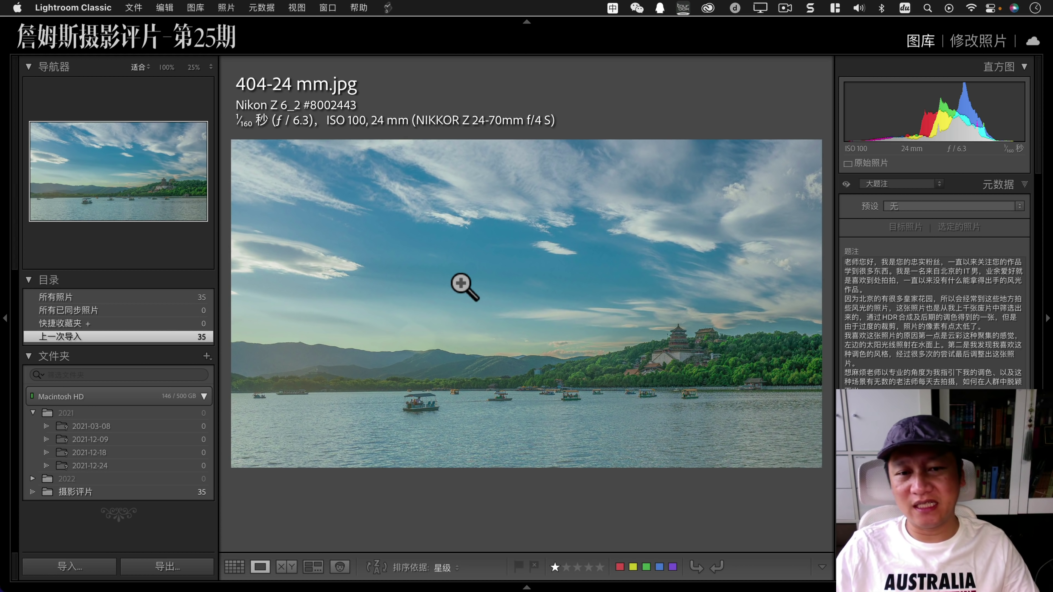
click(437, 414)
click(657, 364)
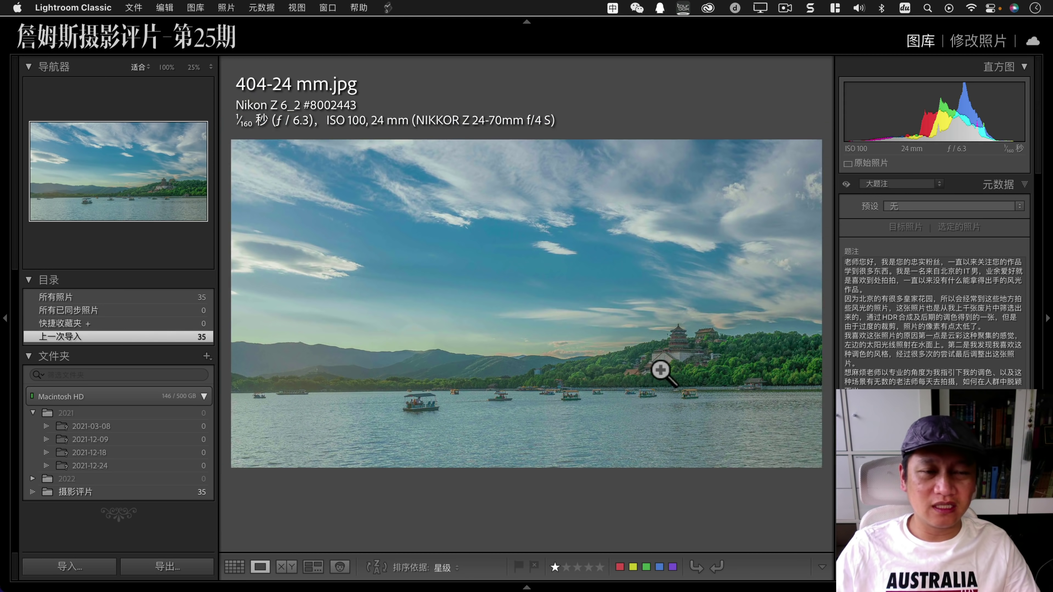
Inspect the boats and pan to the hilltop tower at 100%, ending on the whole photo.
click(502, 394)
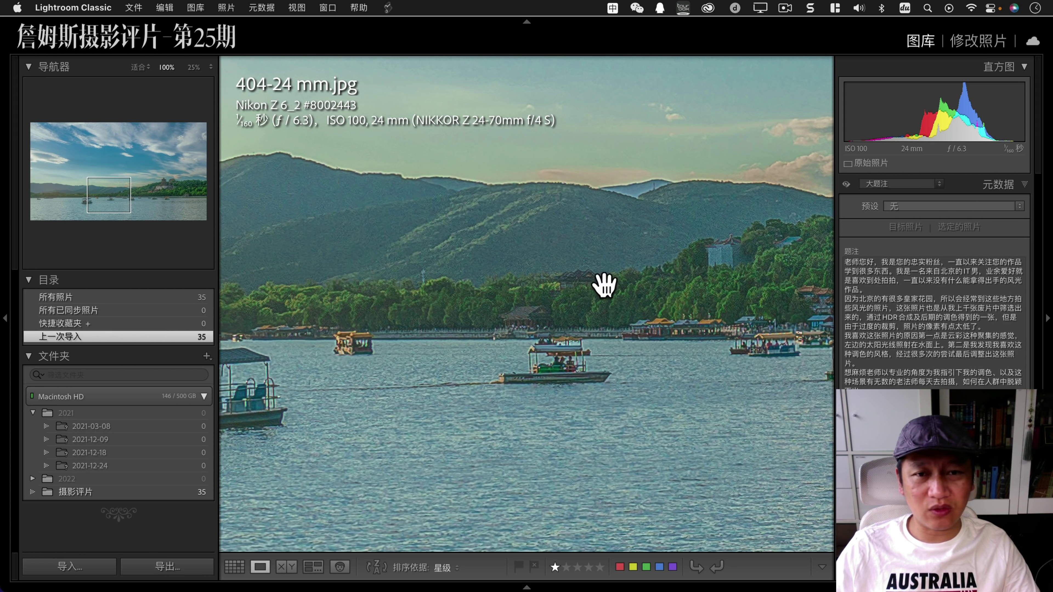
drag(685, 289, 548, 364)
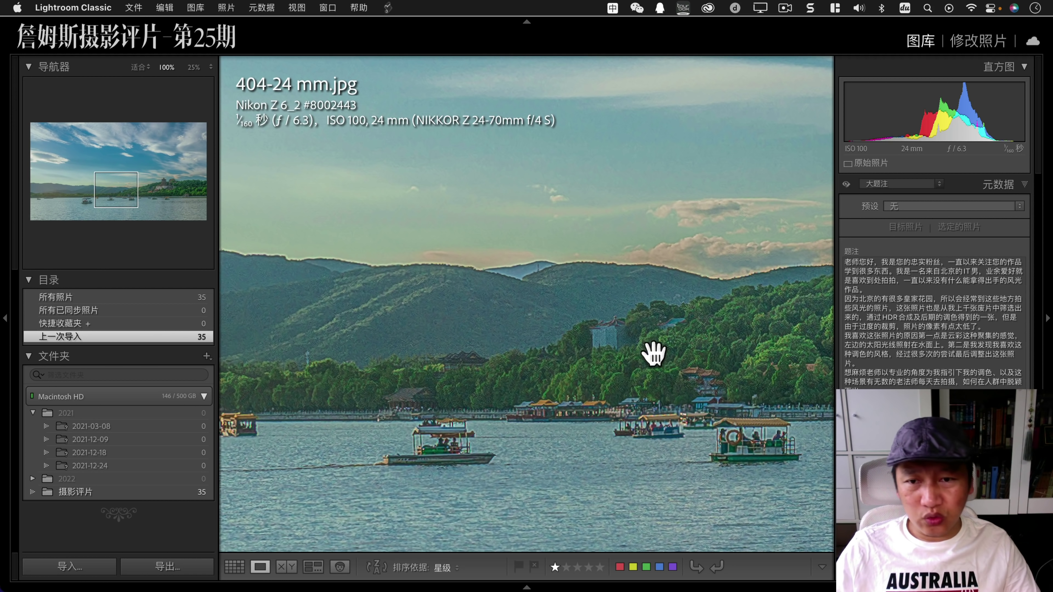
drag(653, 353, 467, 365)
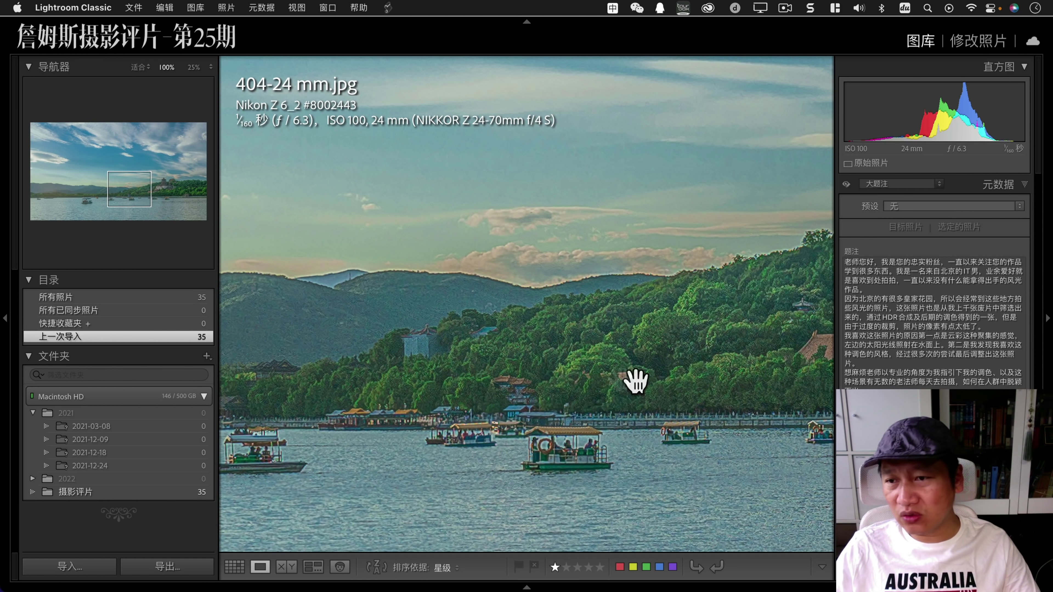
mouse_move(705, 396)
mouse_down()
mouse_move(545, 381)
mouse_move(566, 388)
mouse_up()
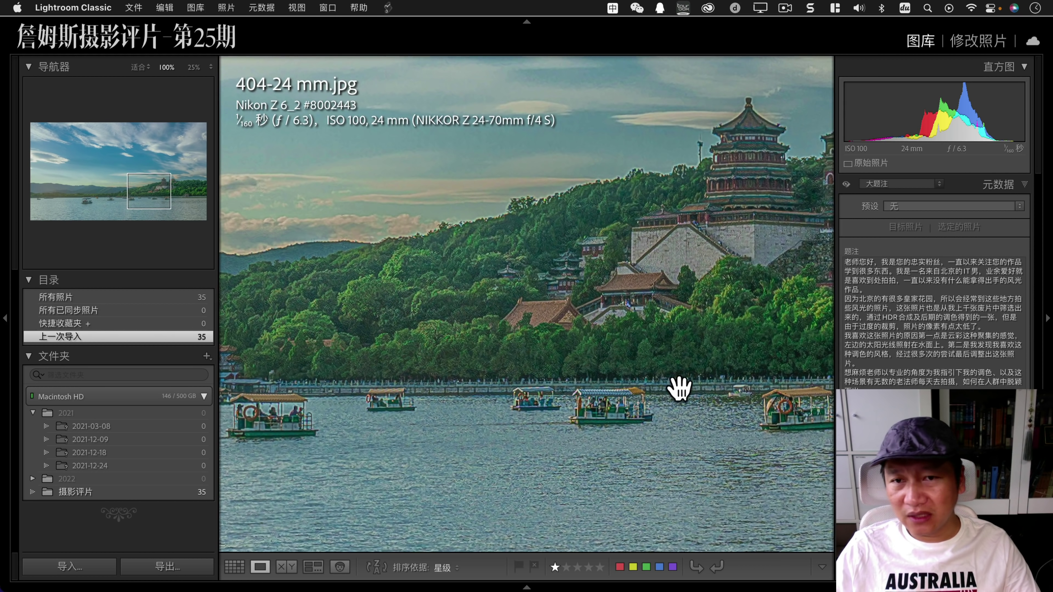
mouse_move(675, 388)
mouse_down()
mouse_move(572, 384)
mouse_move(631, 377)
mouse_up()
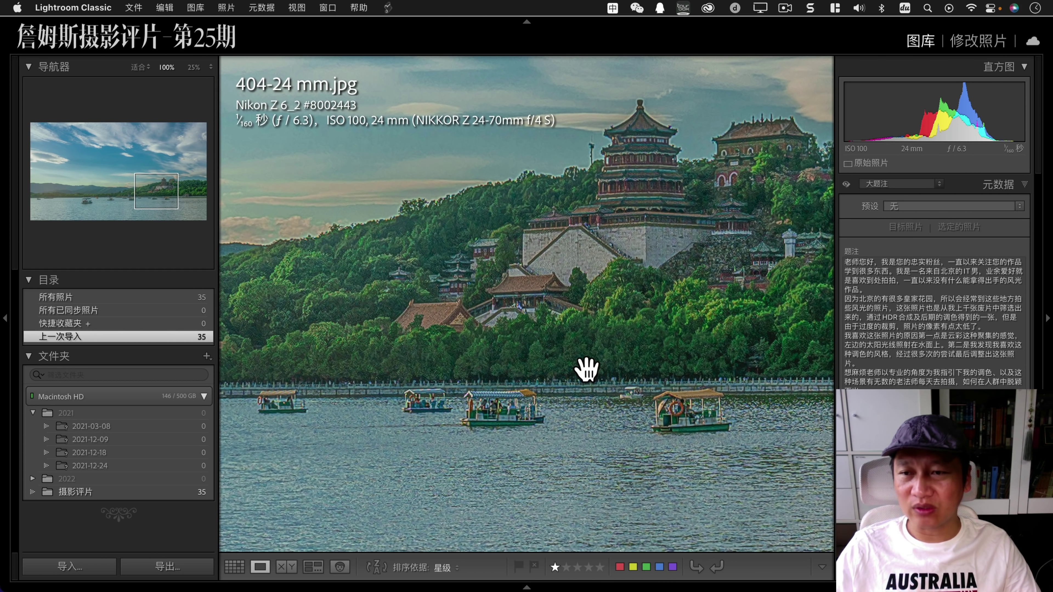
key(g)
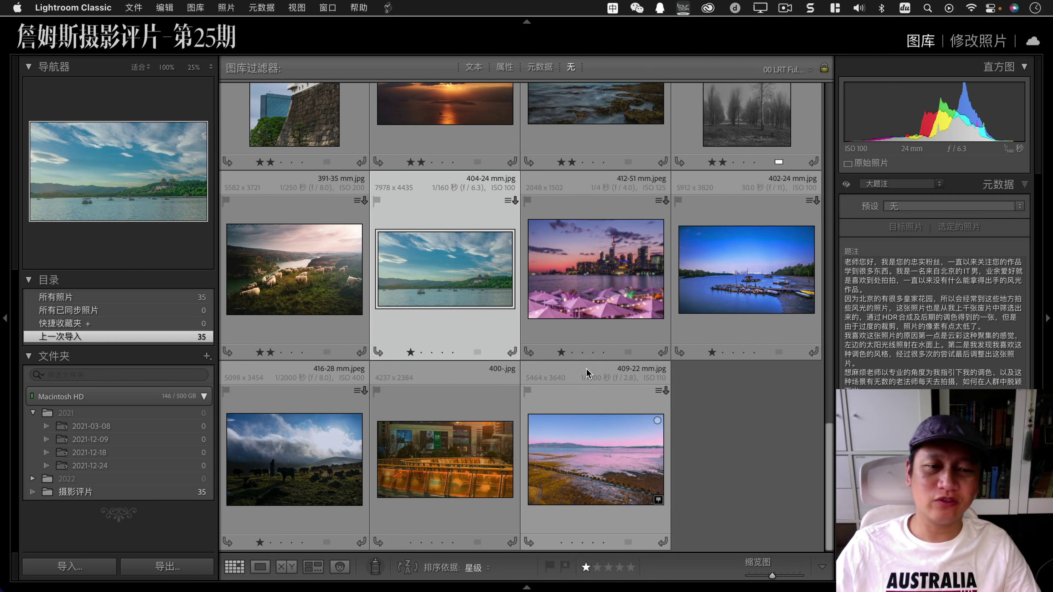
double_click(439, 282)
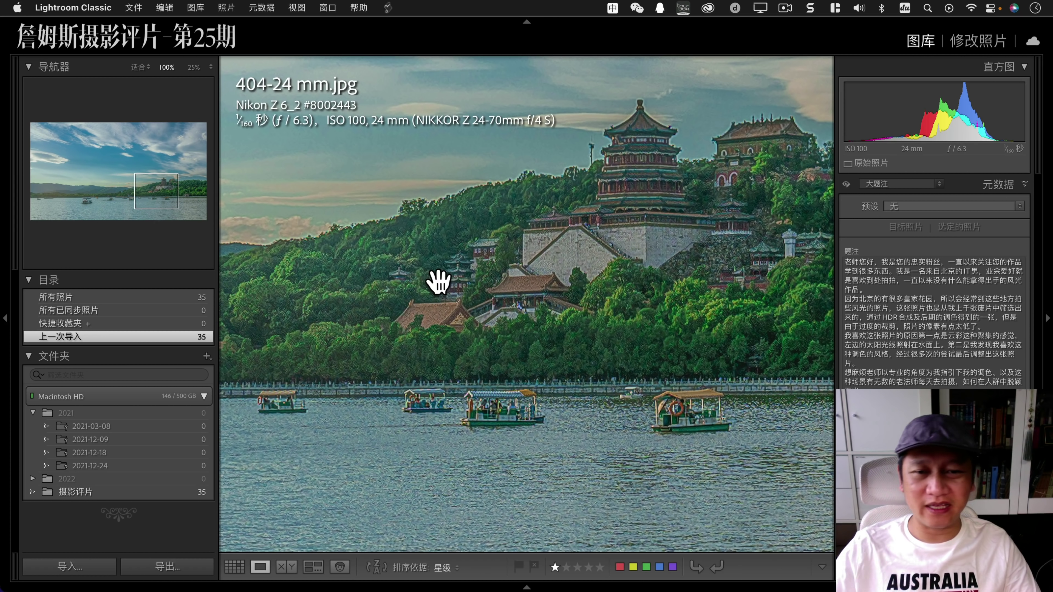
click(564, 337)
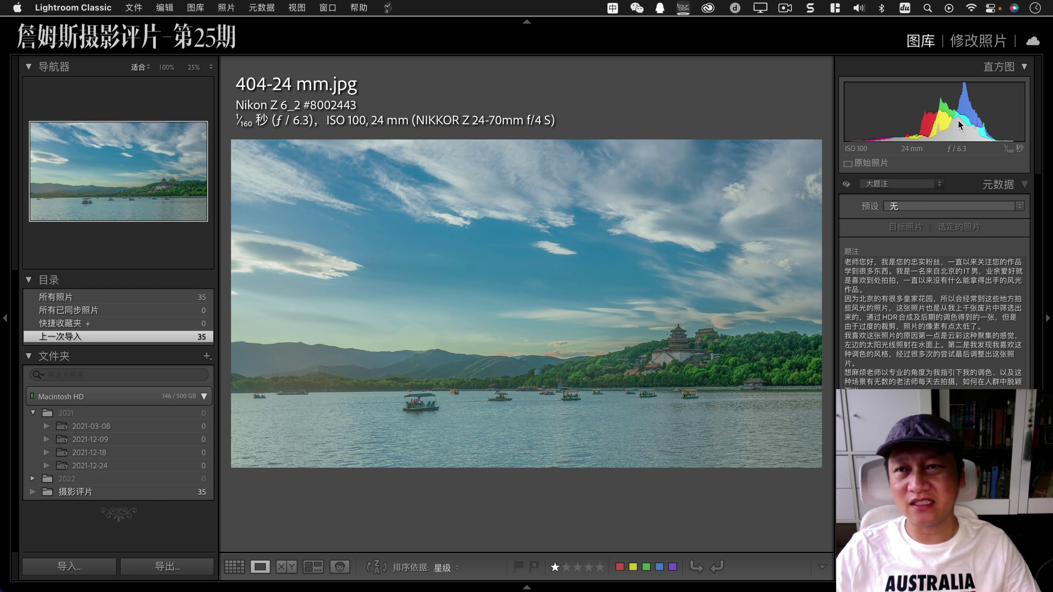
Apply Auto white balance to 404-24 mm.jpg in Develop, warming it to temperature +30, tint +25.
click(982, 43)
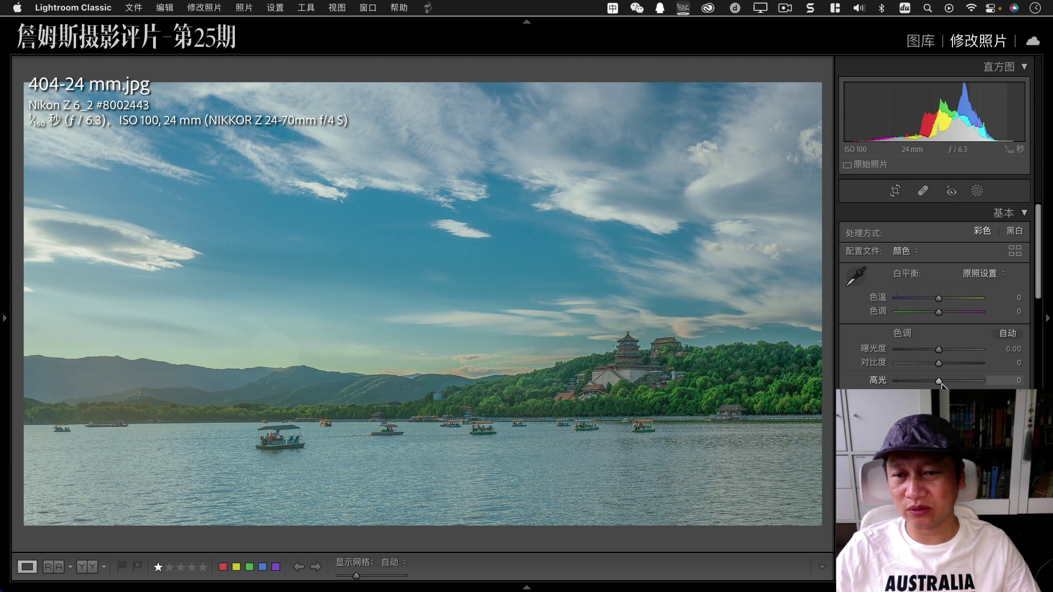
scroll(933, 290, down, 2)
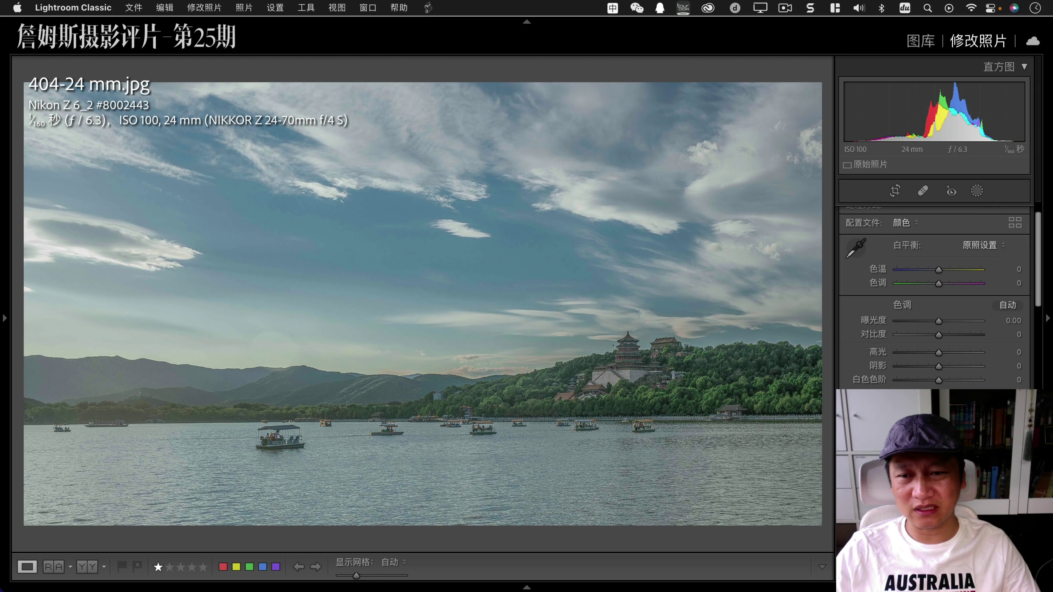
click(990, 248)
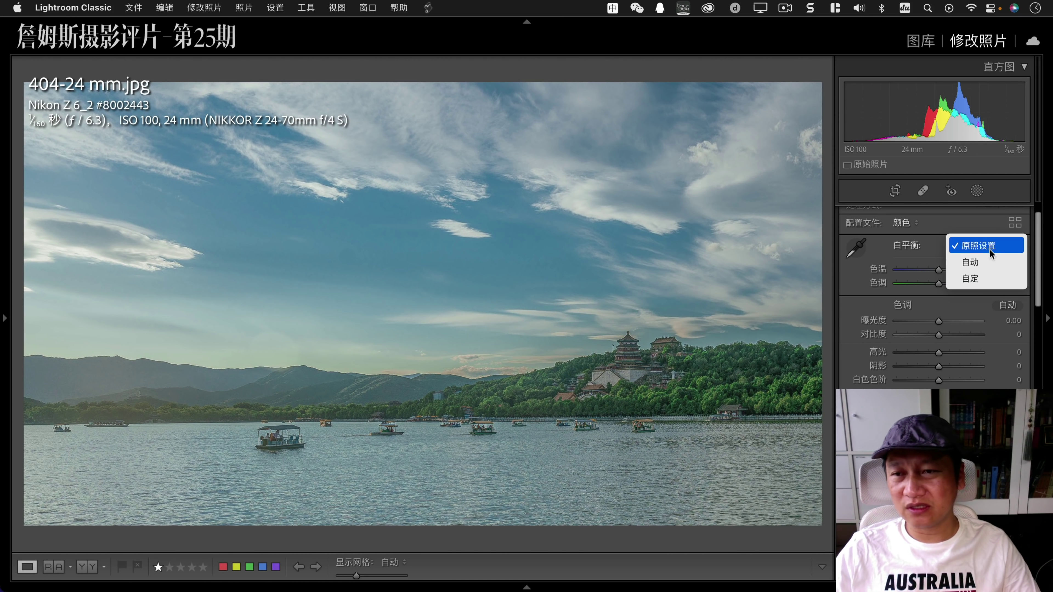
key(Escape)
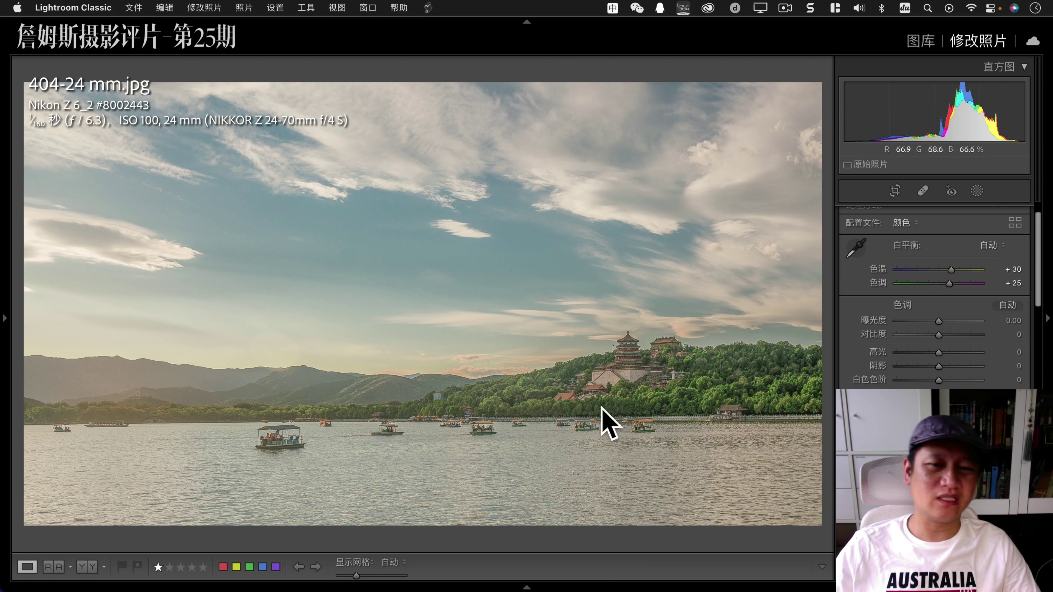
Open 412-51 mm.jpeg large and pan across the city scene at 100%.
key(g)
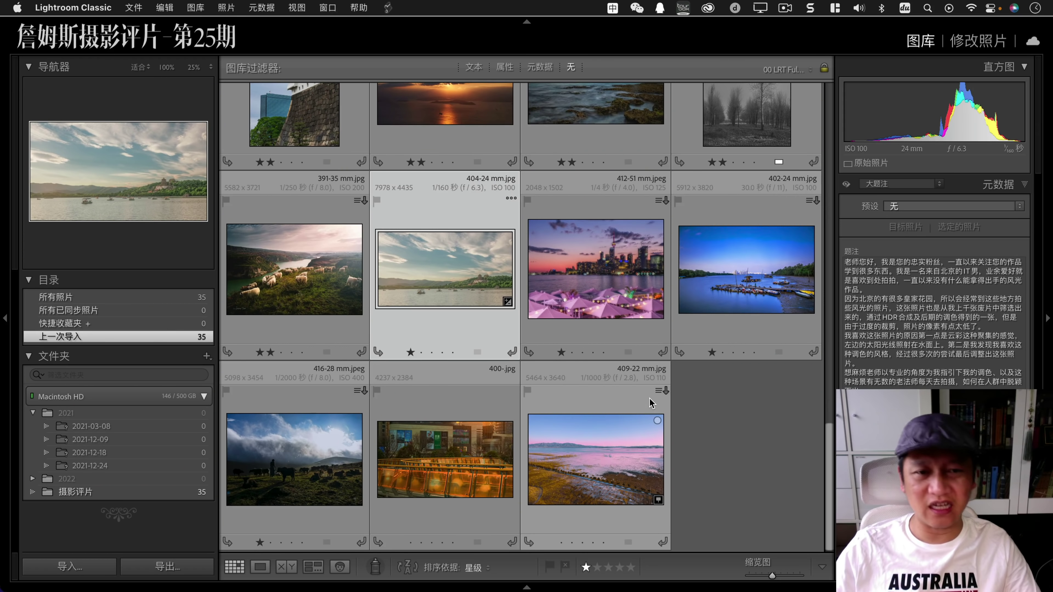
double_click(634, 315)
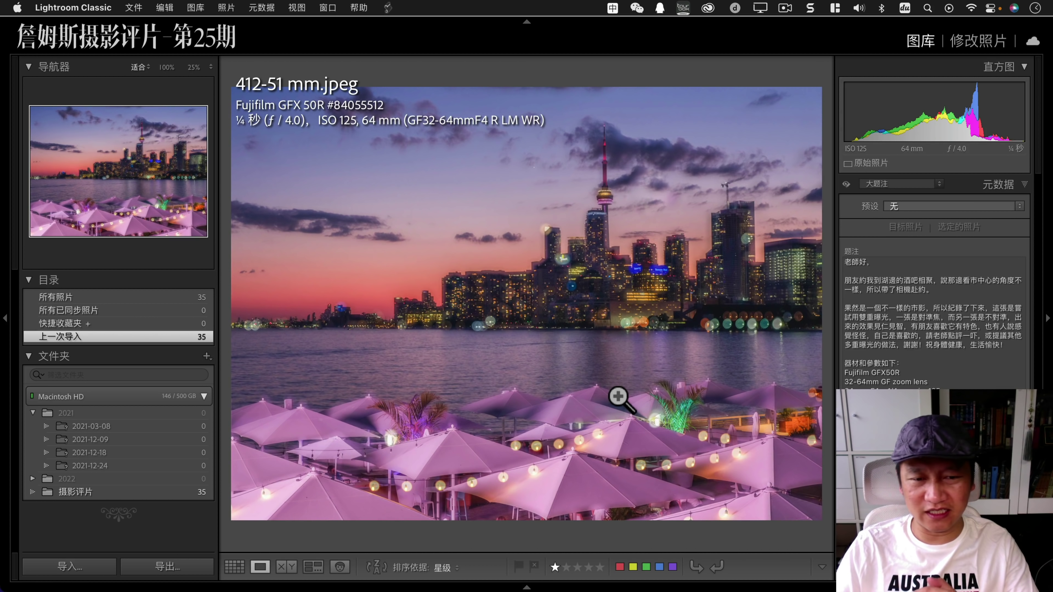
click(590, 444)
drag(571, 463, 622, 291)
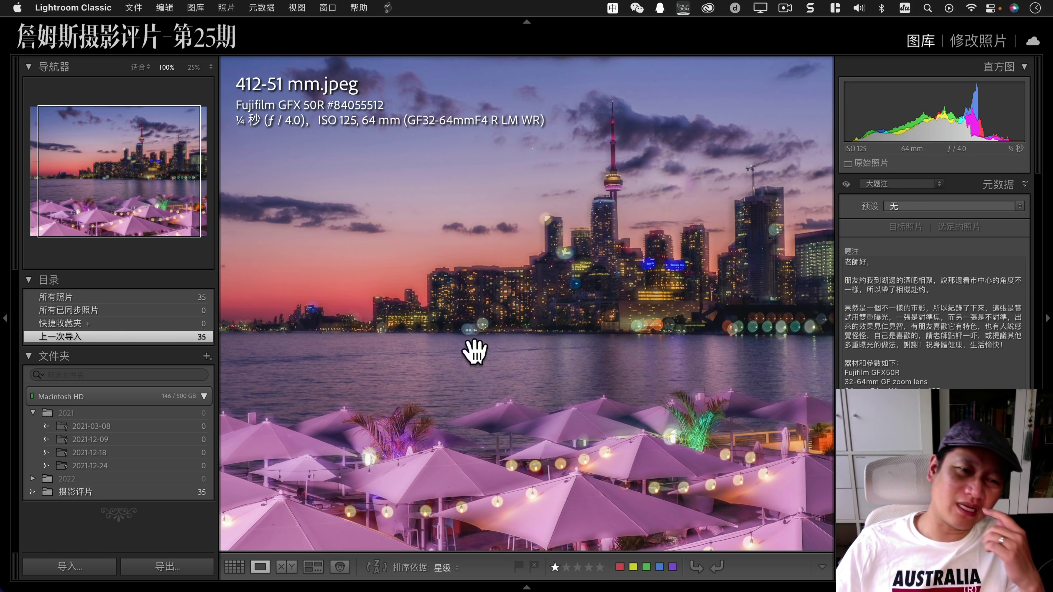
click(449, 297)
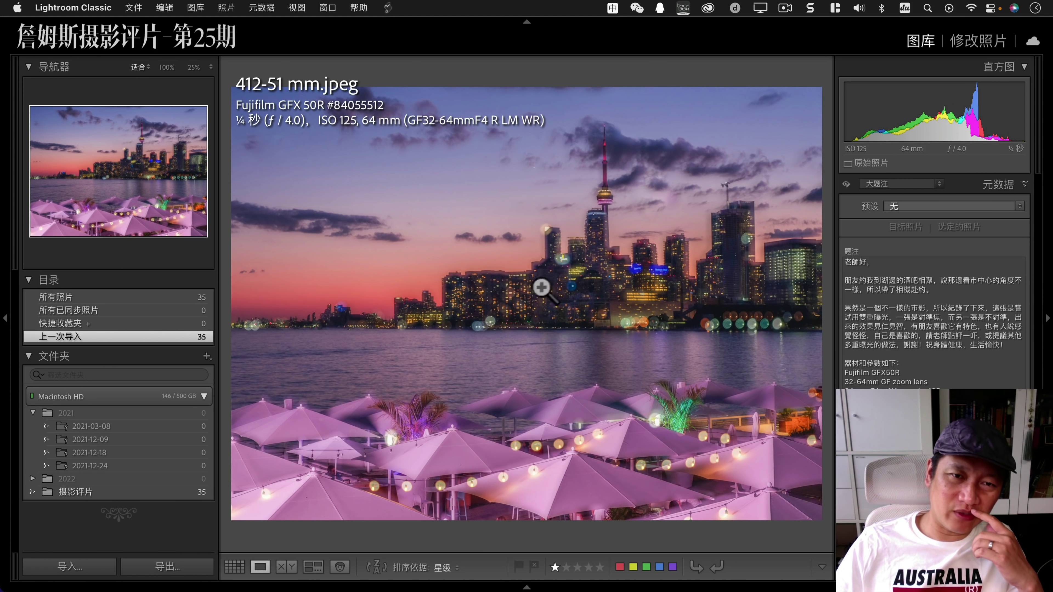
Check the skyline and umbrella areas at 100%, then advance to 402-24 mm.jpg.
click(543, 288)
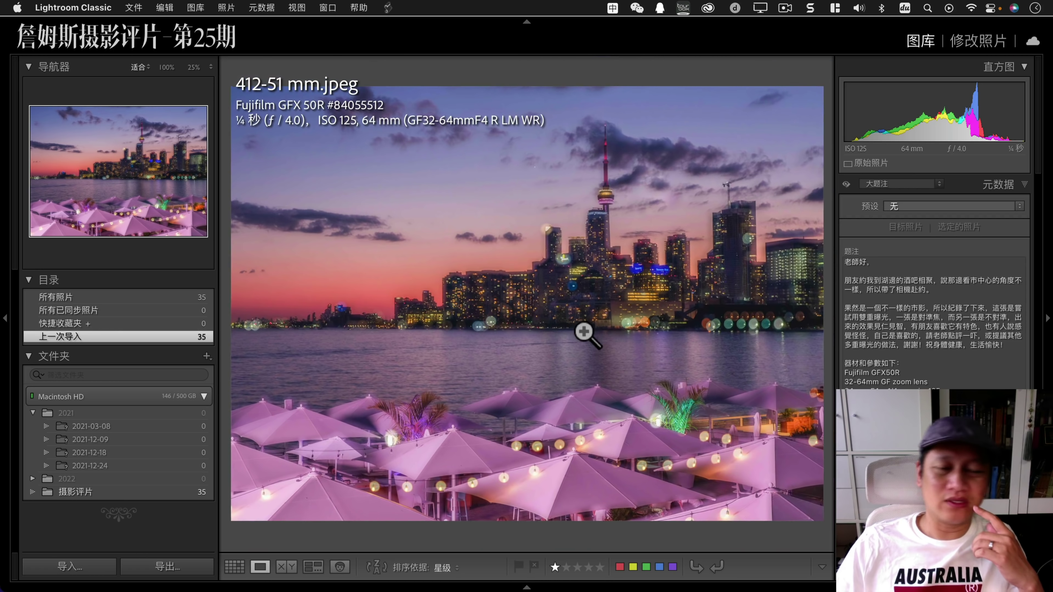
click(583, 330)
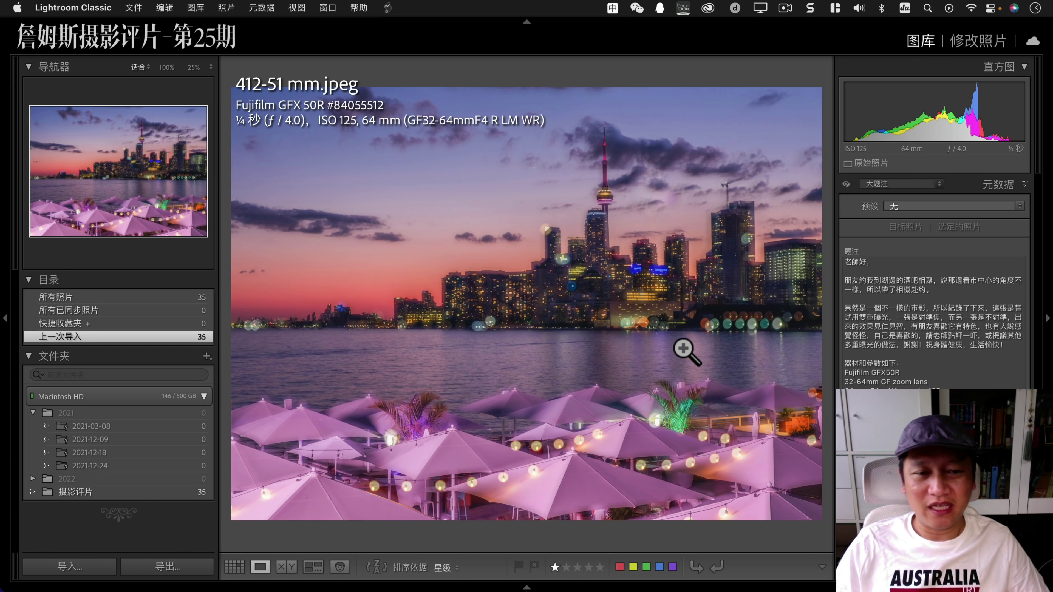
click(630, 461)
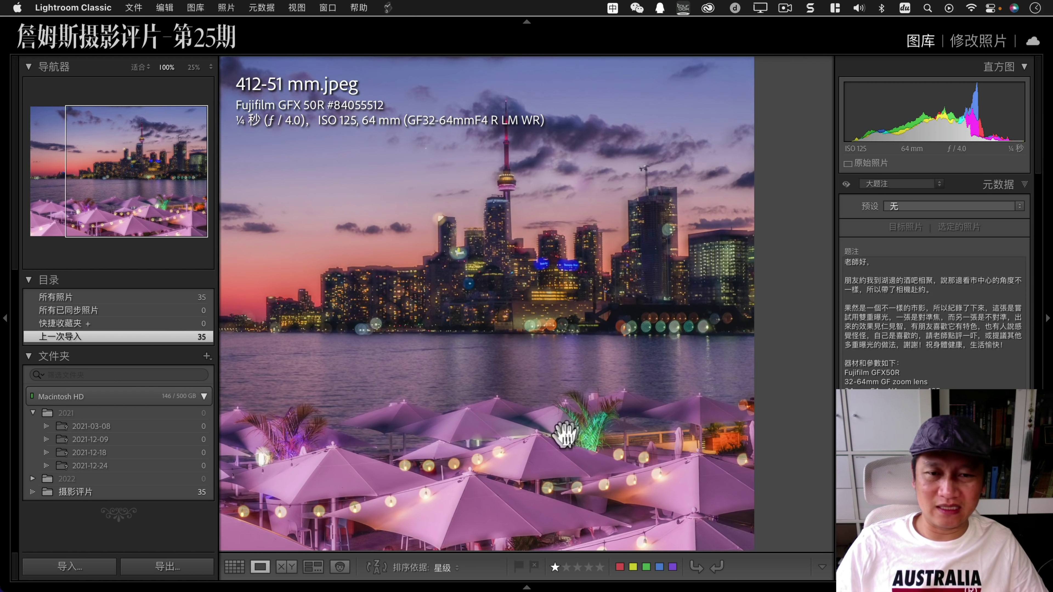
key(Right)
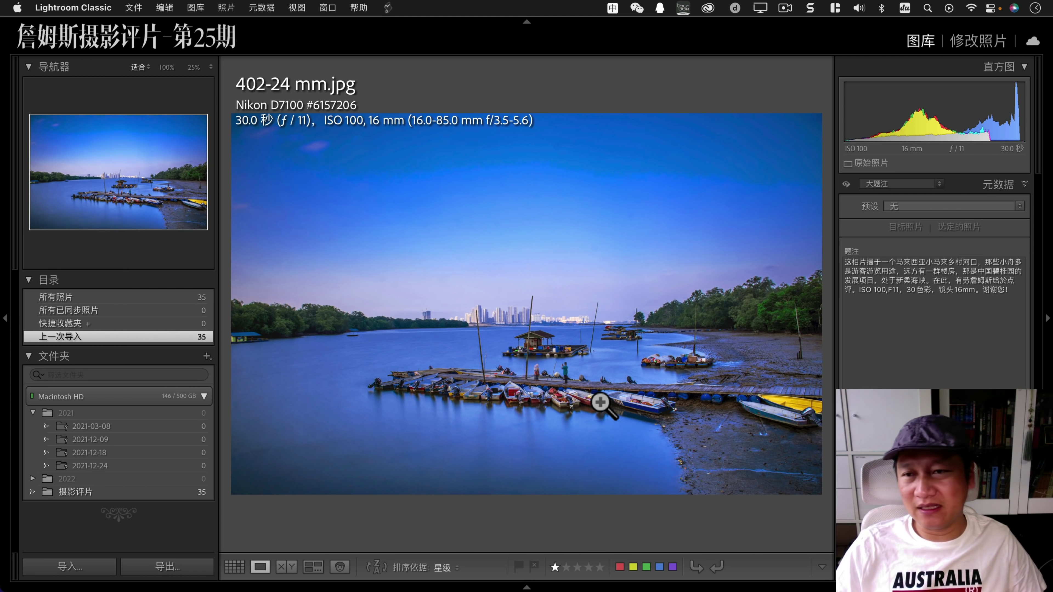
Skip past 416-28 mm.jpg and open the railing cityscape 400-.jpg large from the grid.
key(Right)
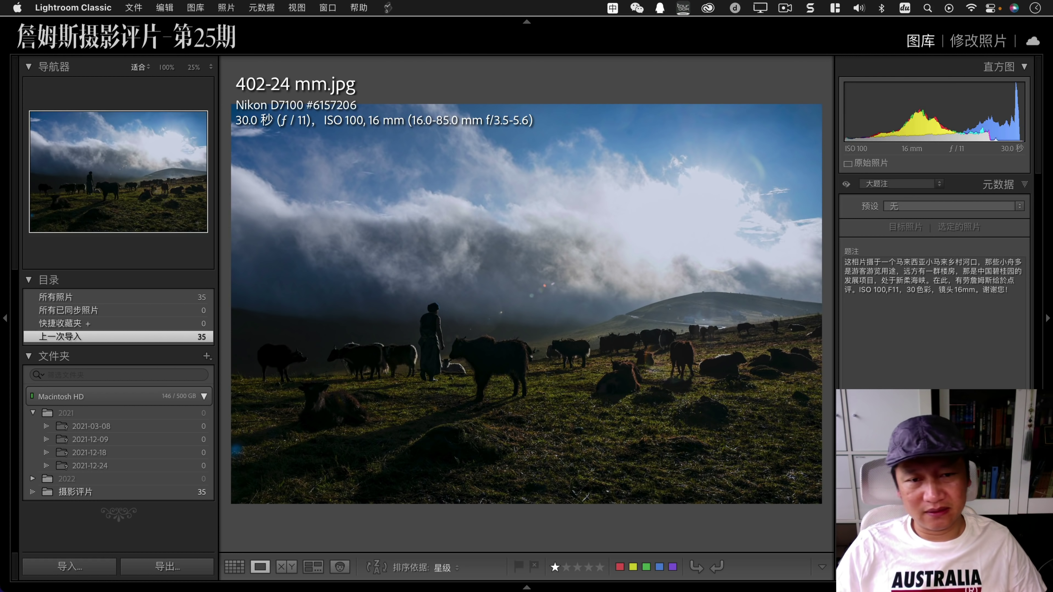
key(Right)
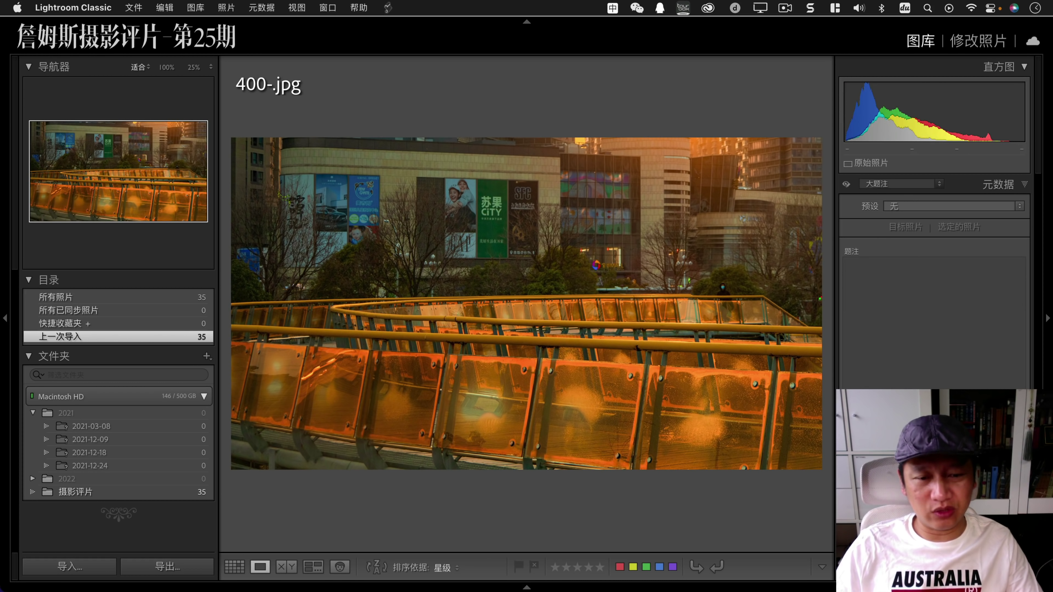
key(g)
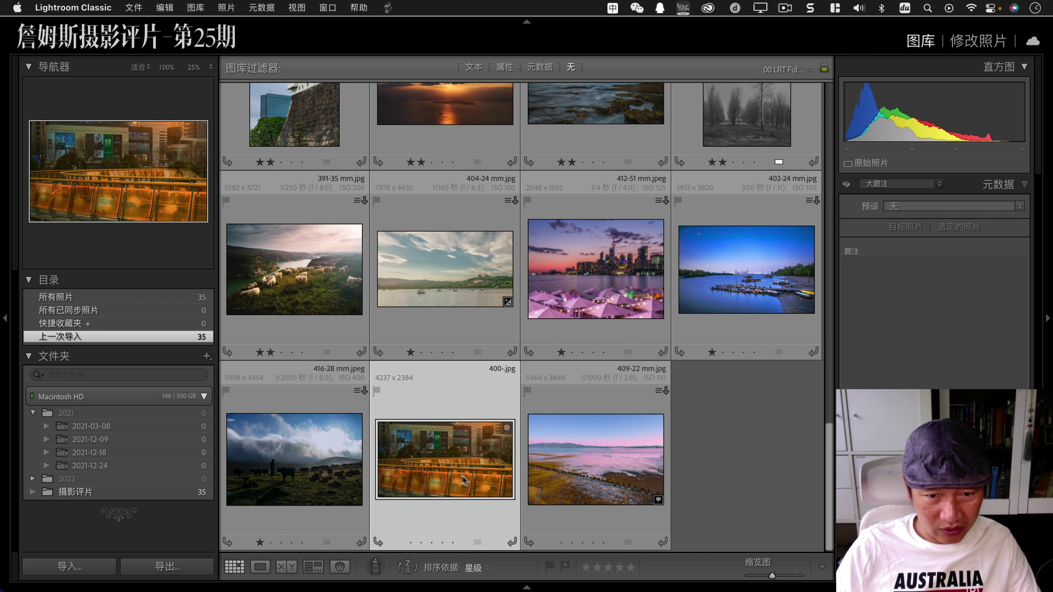
double_click(459, 473)
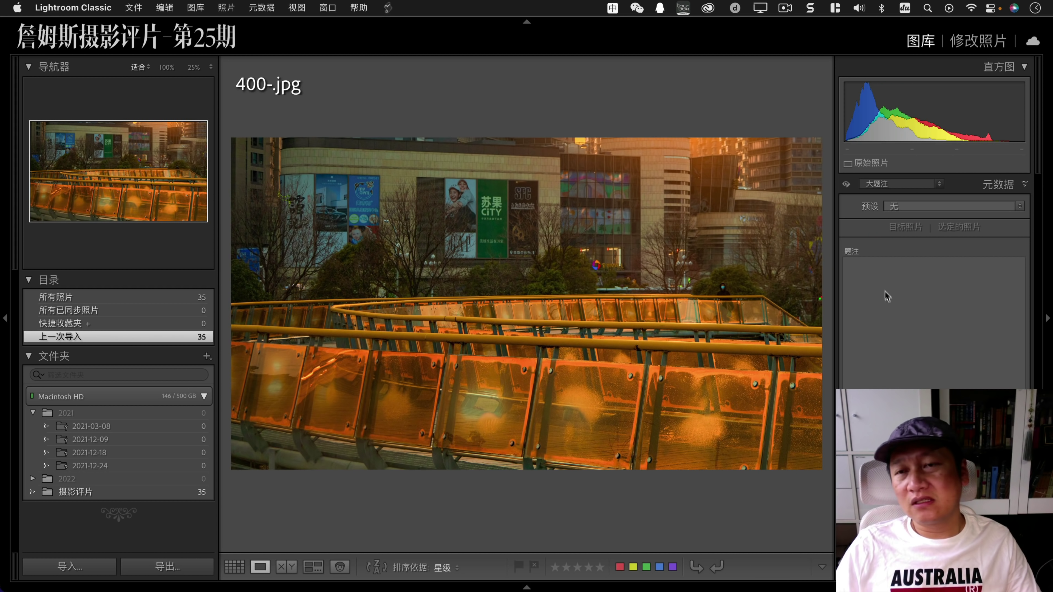